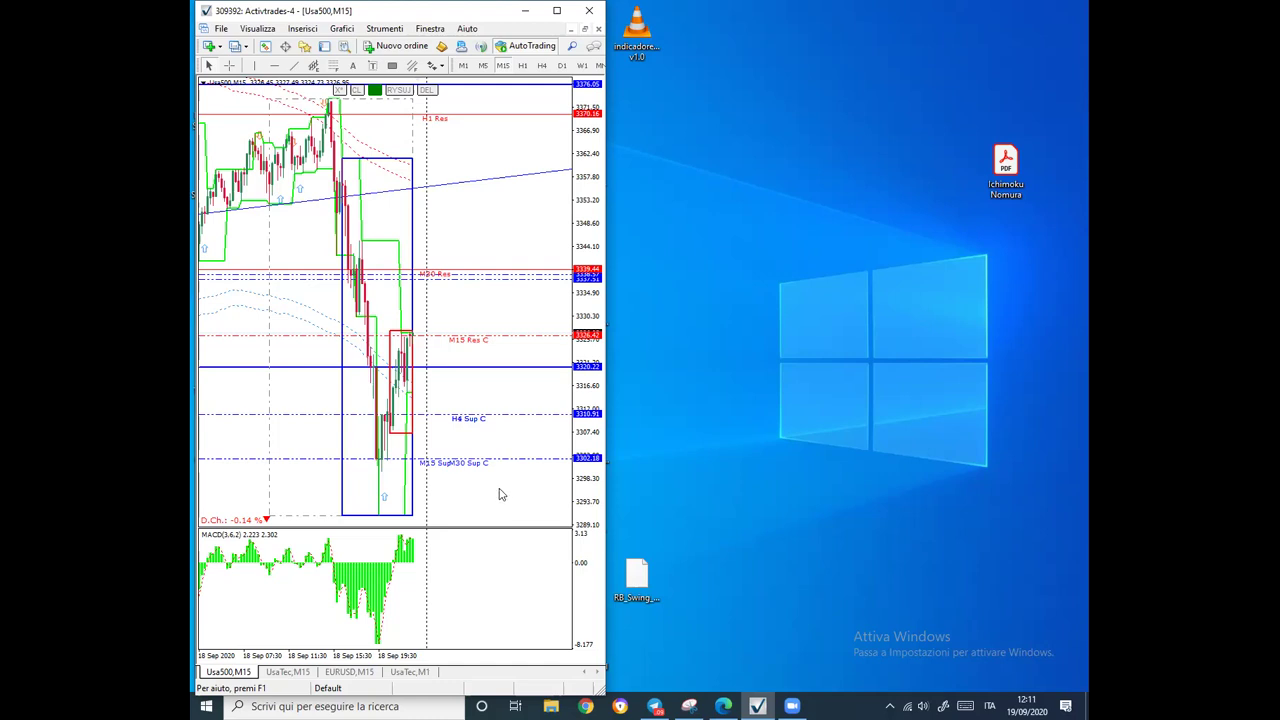
Launch MetaEditor from the MetaTrader - ActivTrades program group and open its data folder.
click(207, 705)
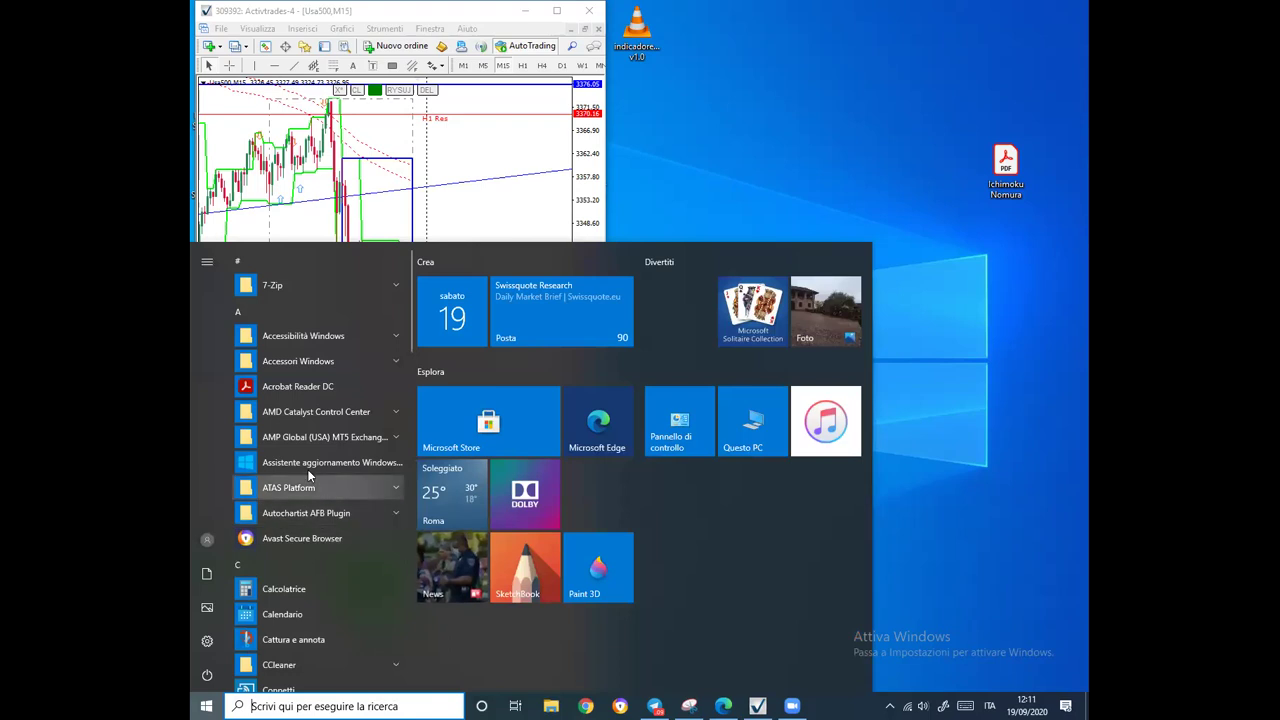
scroll(307, 469, down, 3)
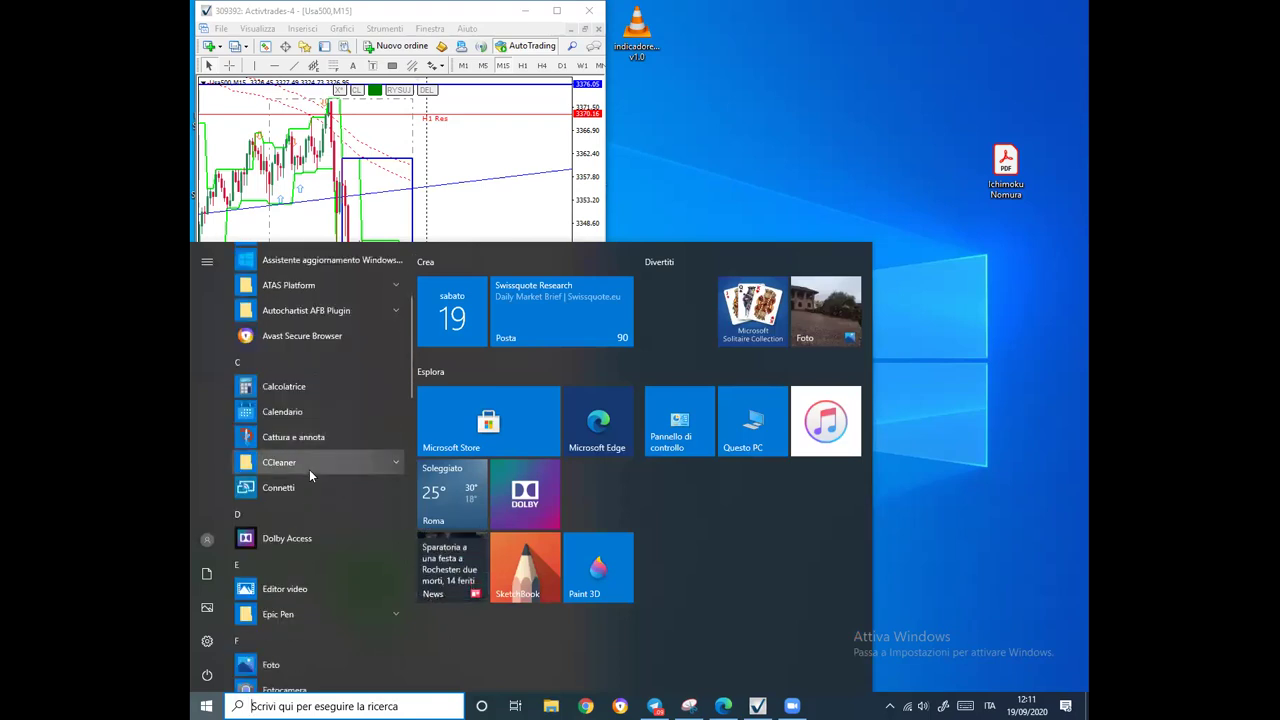
scroll(309, 469, down, 4)
scroll(310, 469, down, 4)
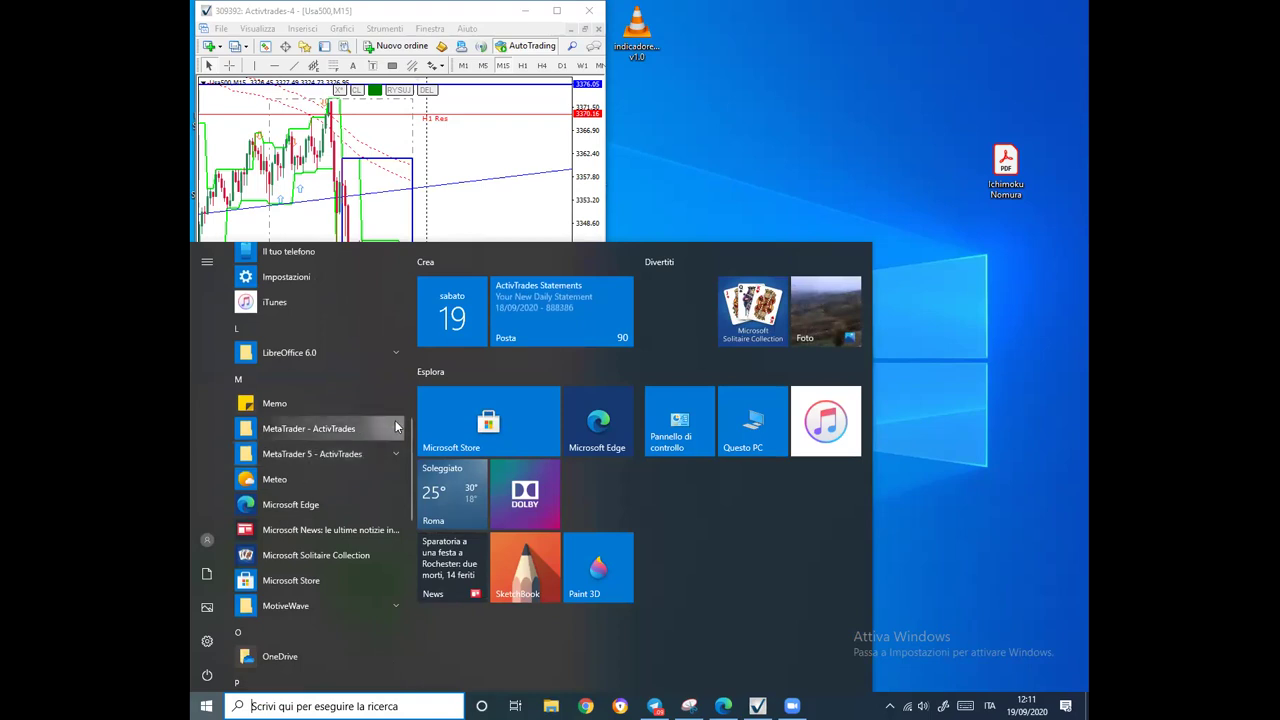
click(395, 430)
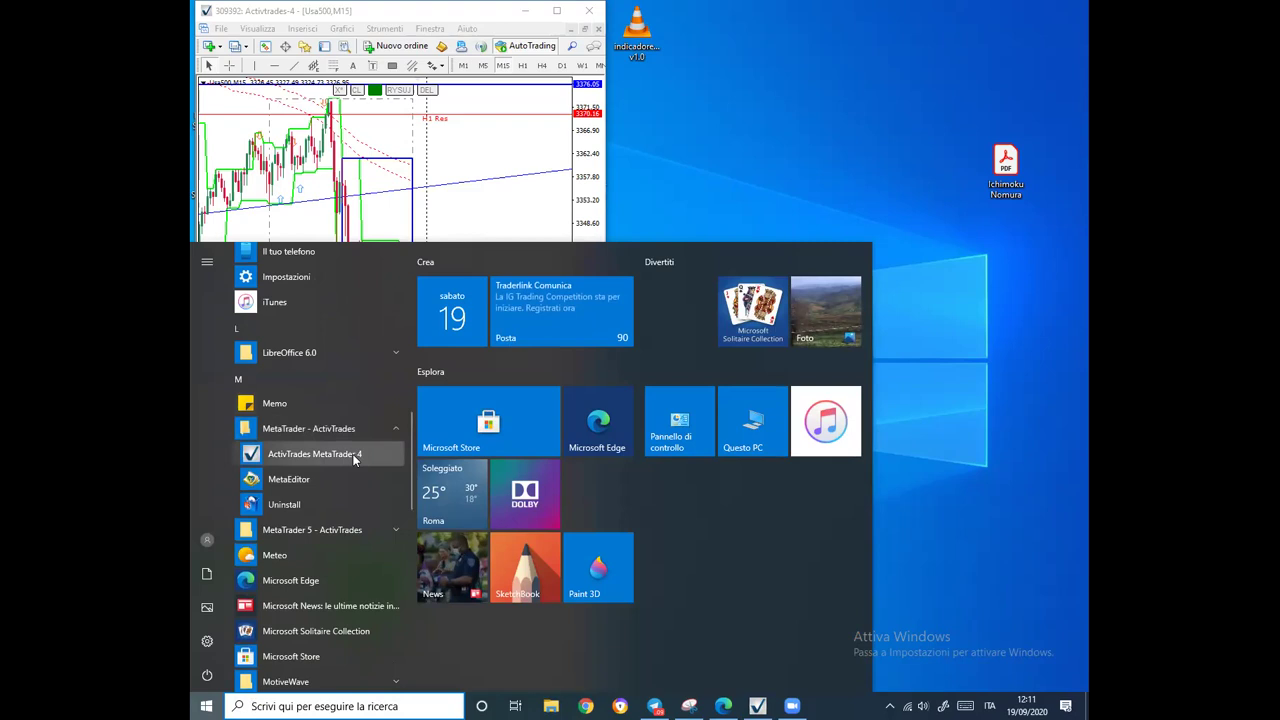
click(296, 480)
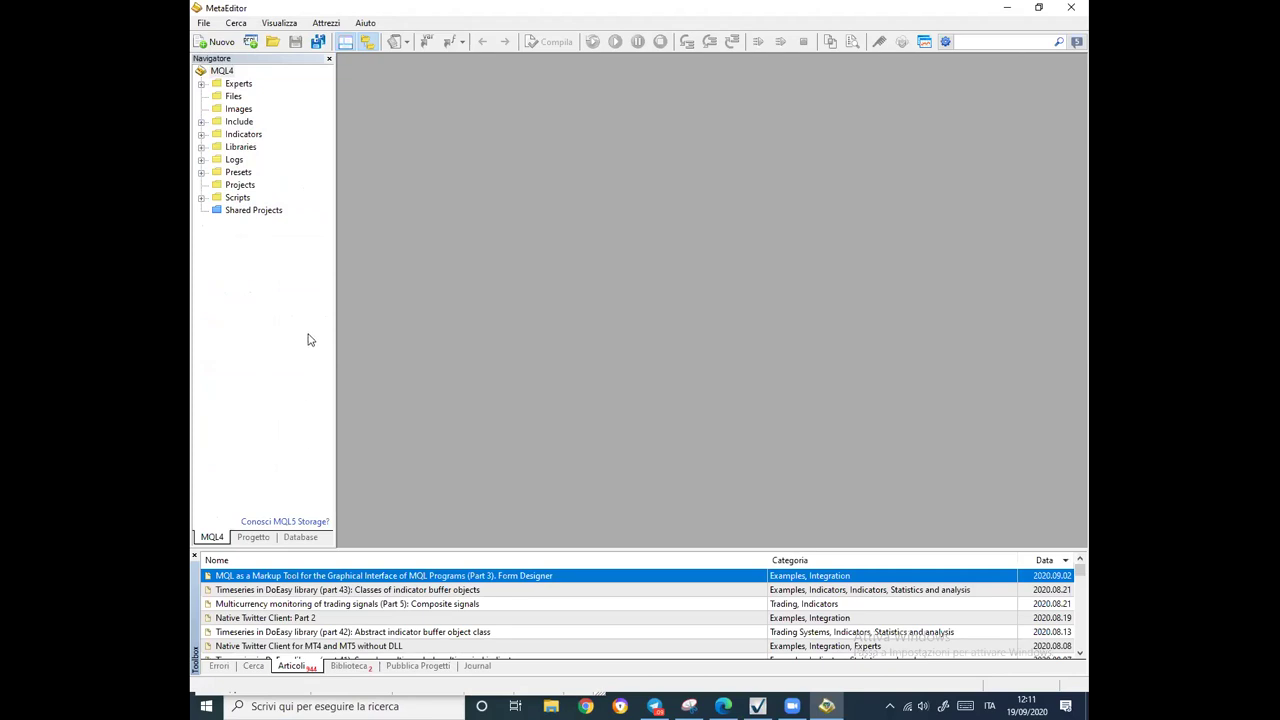
click(203, 26)
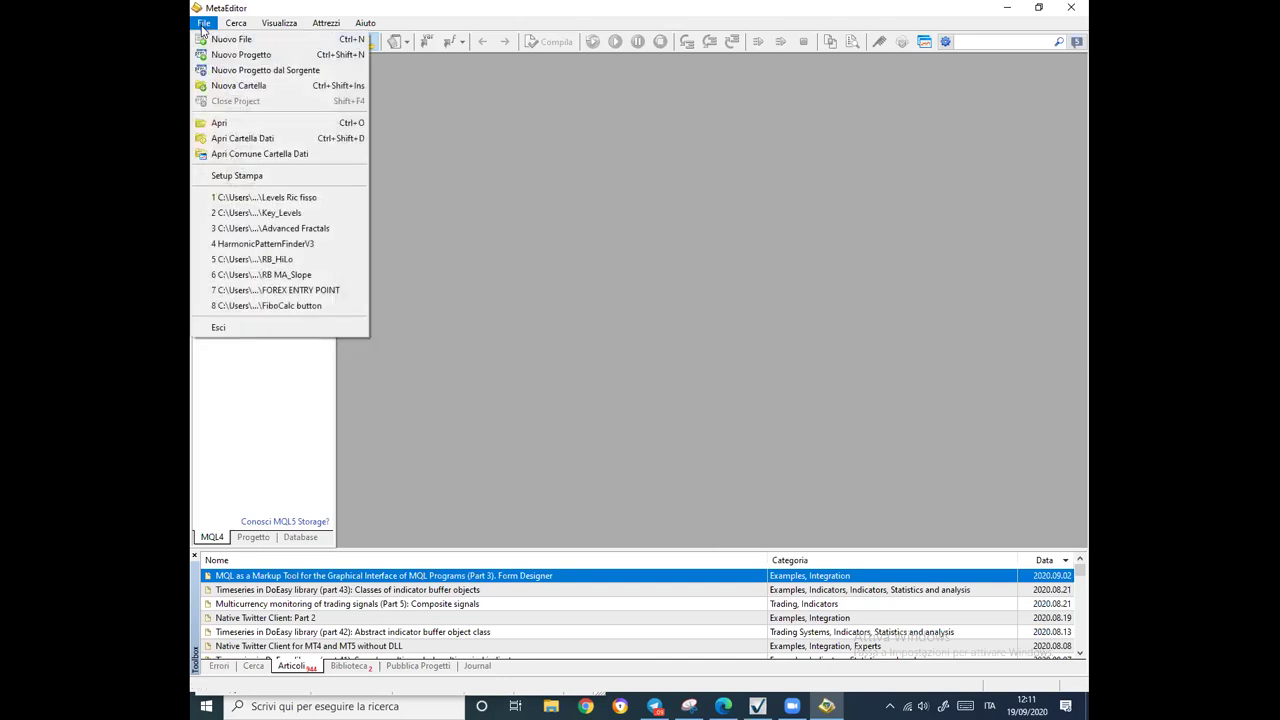
click(242, 140)
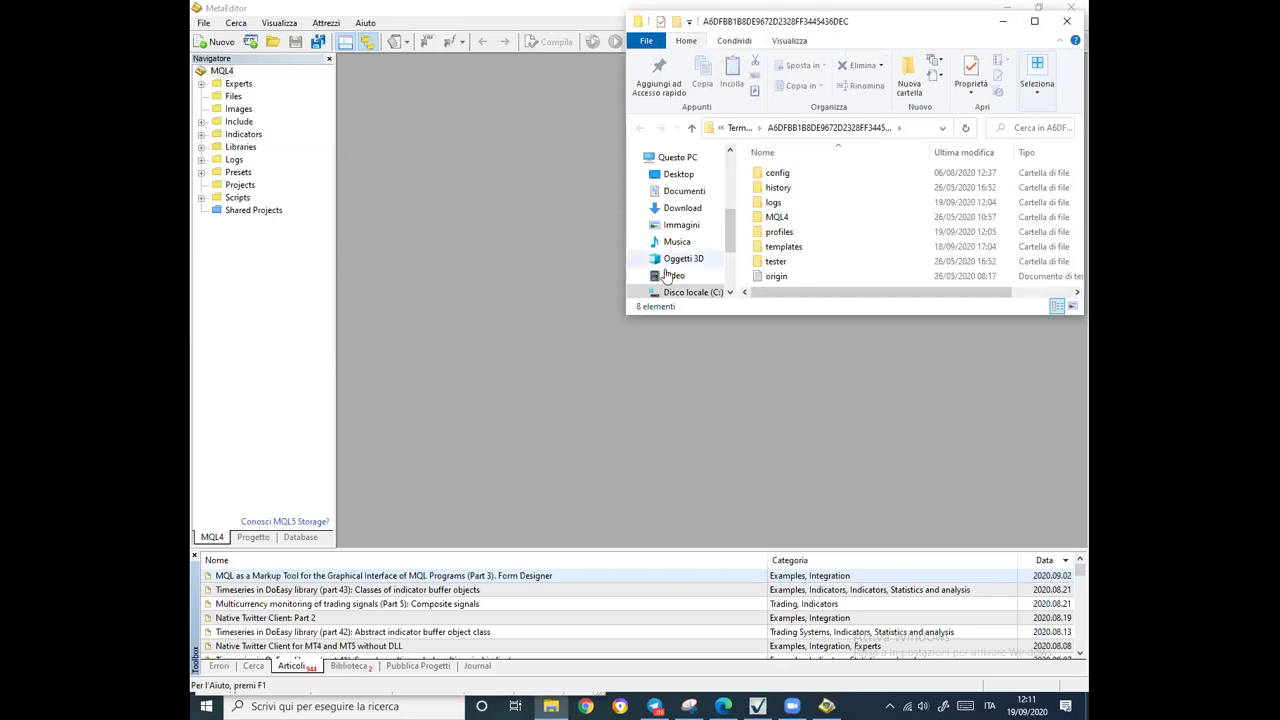
click(783, 250)
double_click(783, 250)
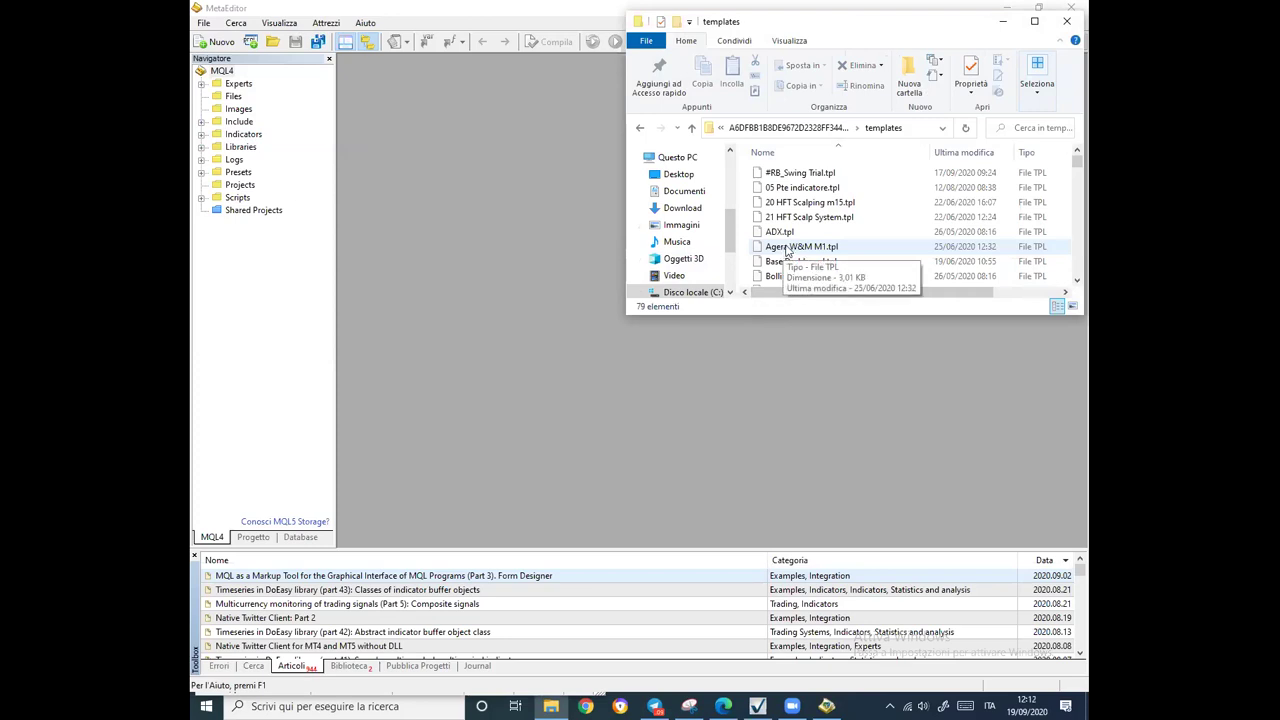
scroll(808, 213, down, 1)
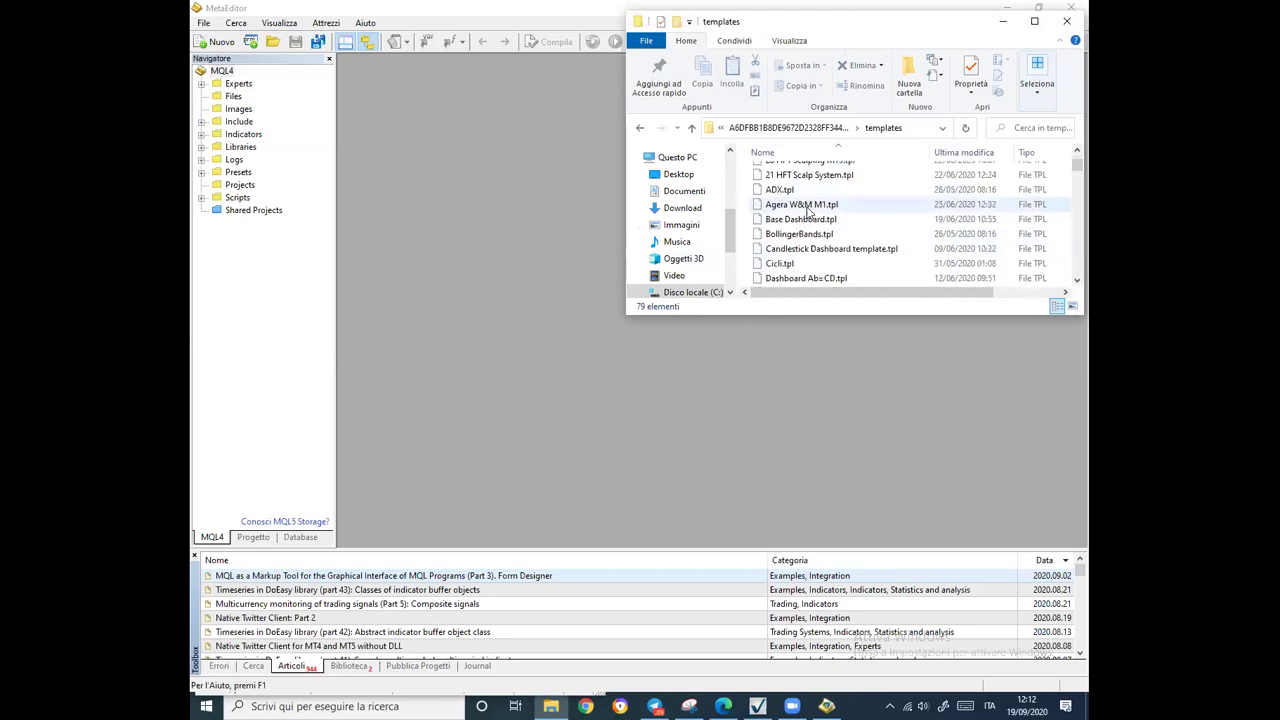
scroll(808, 210, down, 1)
scroll(808, 211, down, 1)
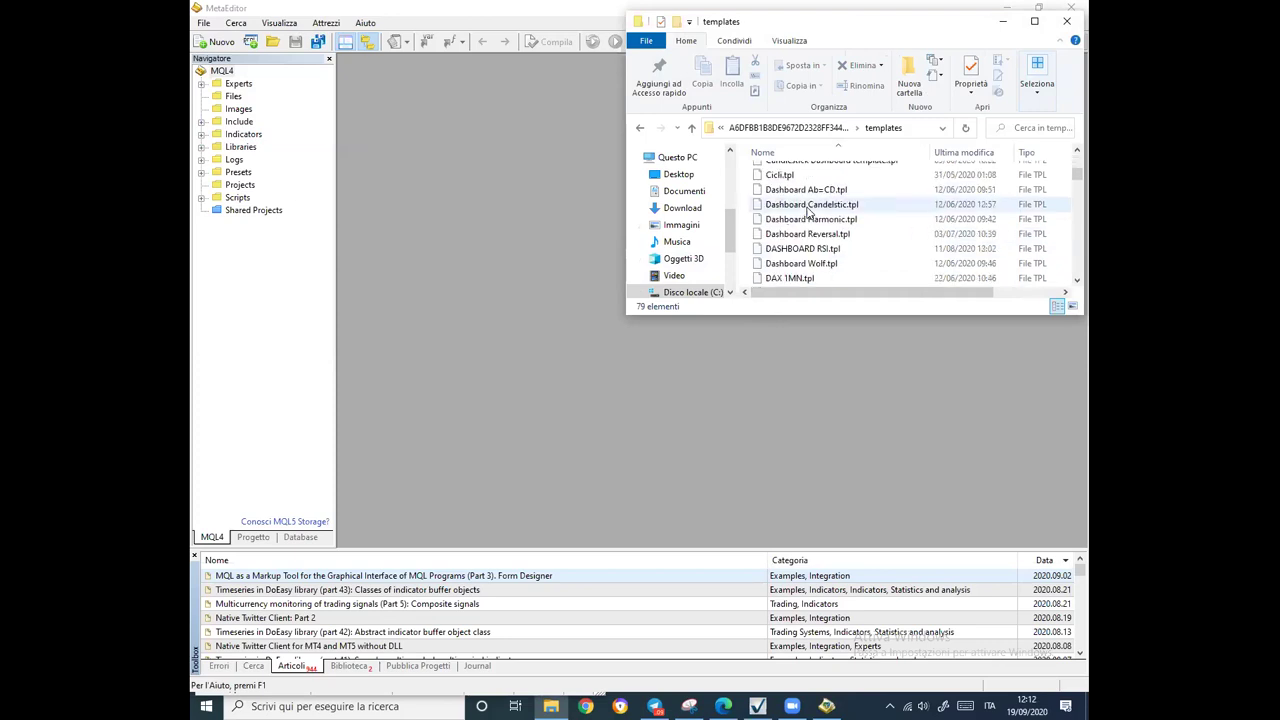
scroll(808, 211, down, 1)
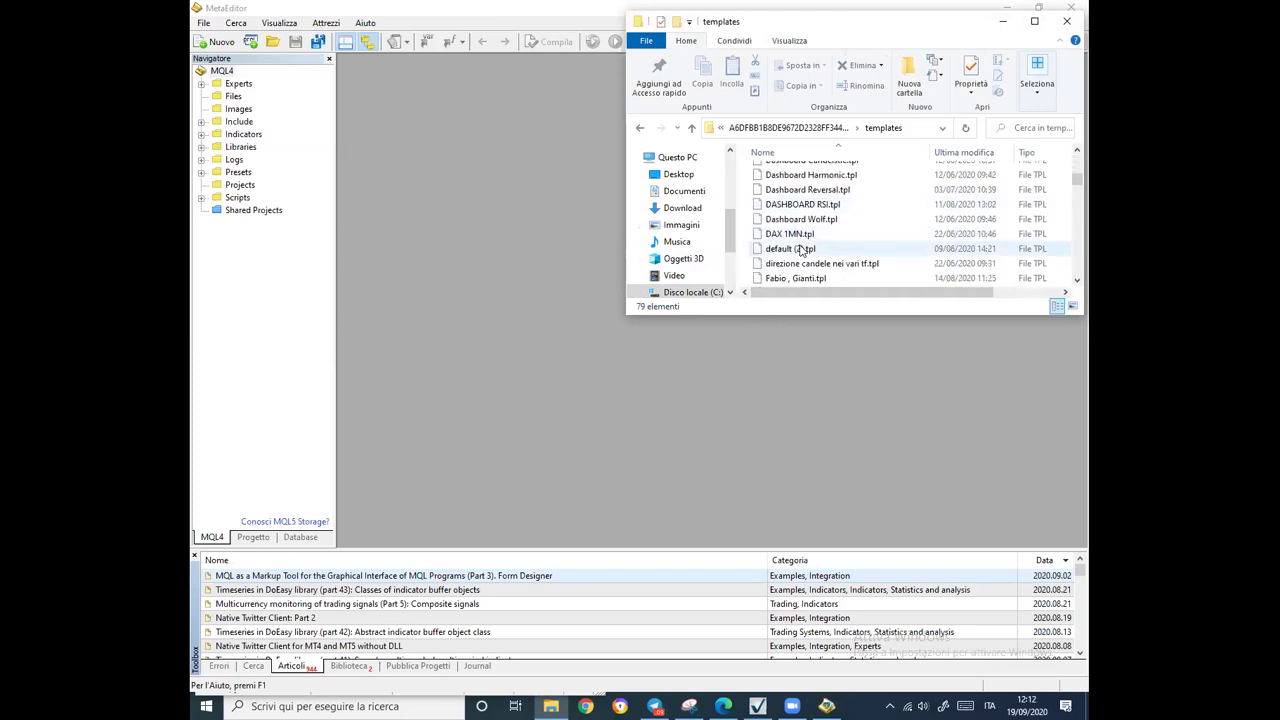
click(802, 254)
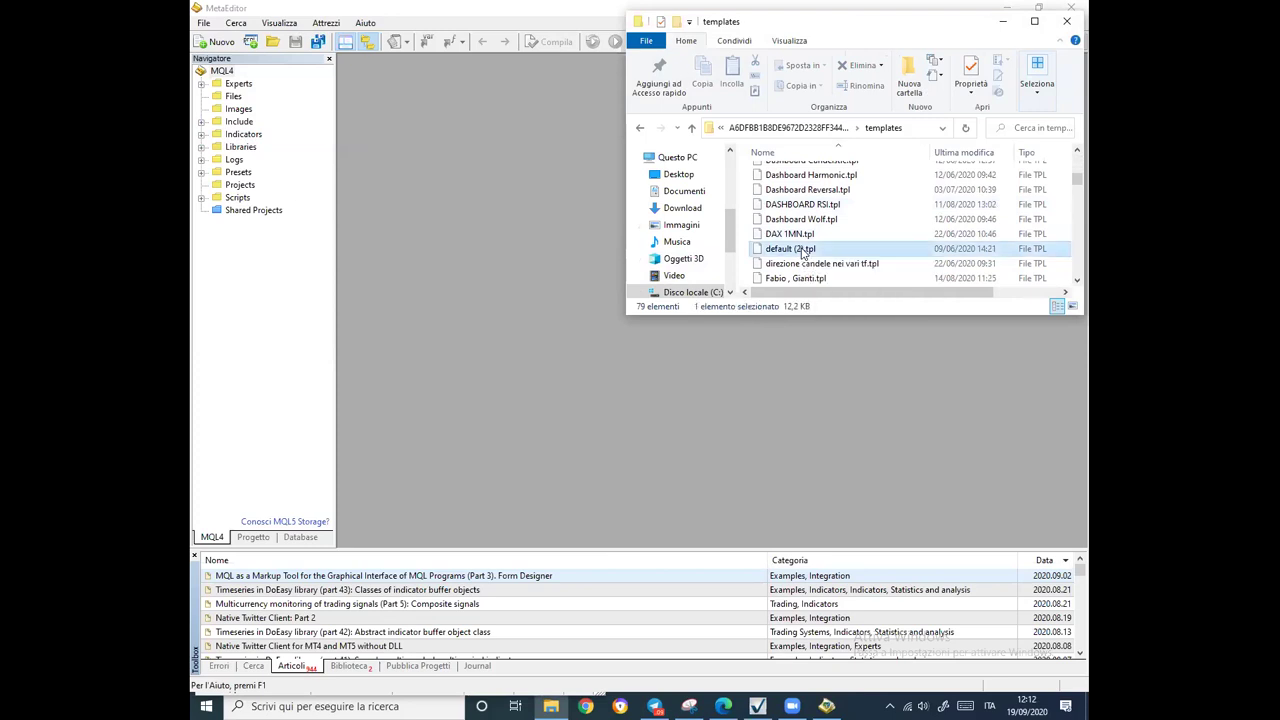
double_click(802, 254)
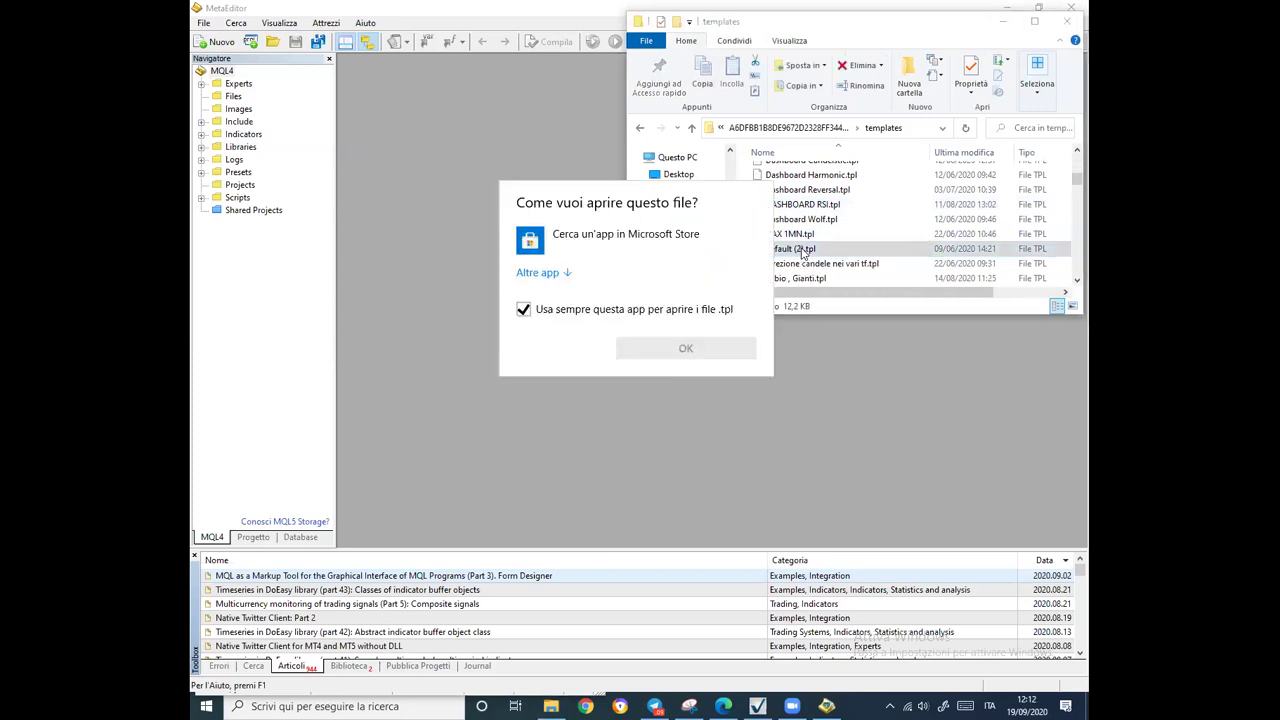
click(802, 254)
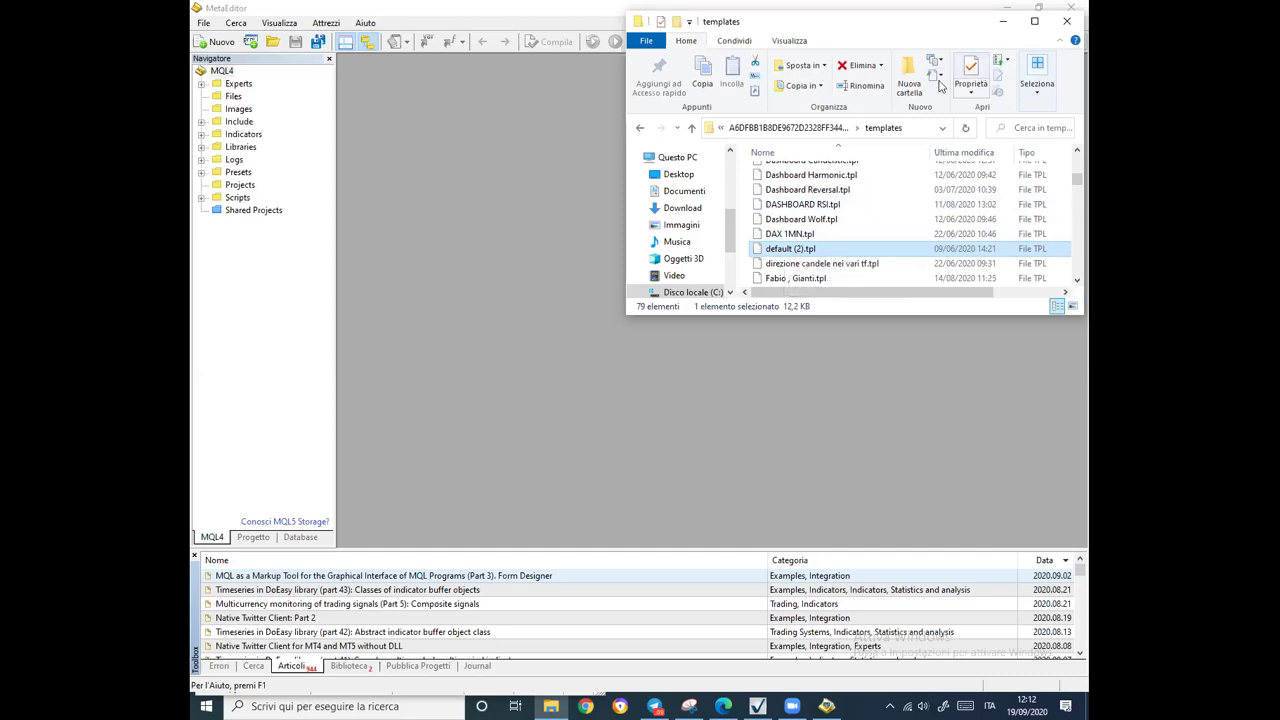
click(641, 130)
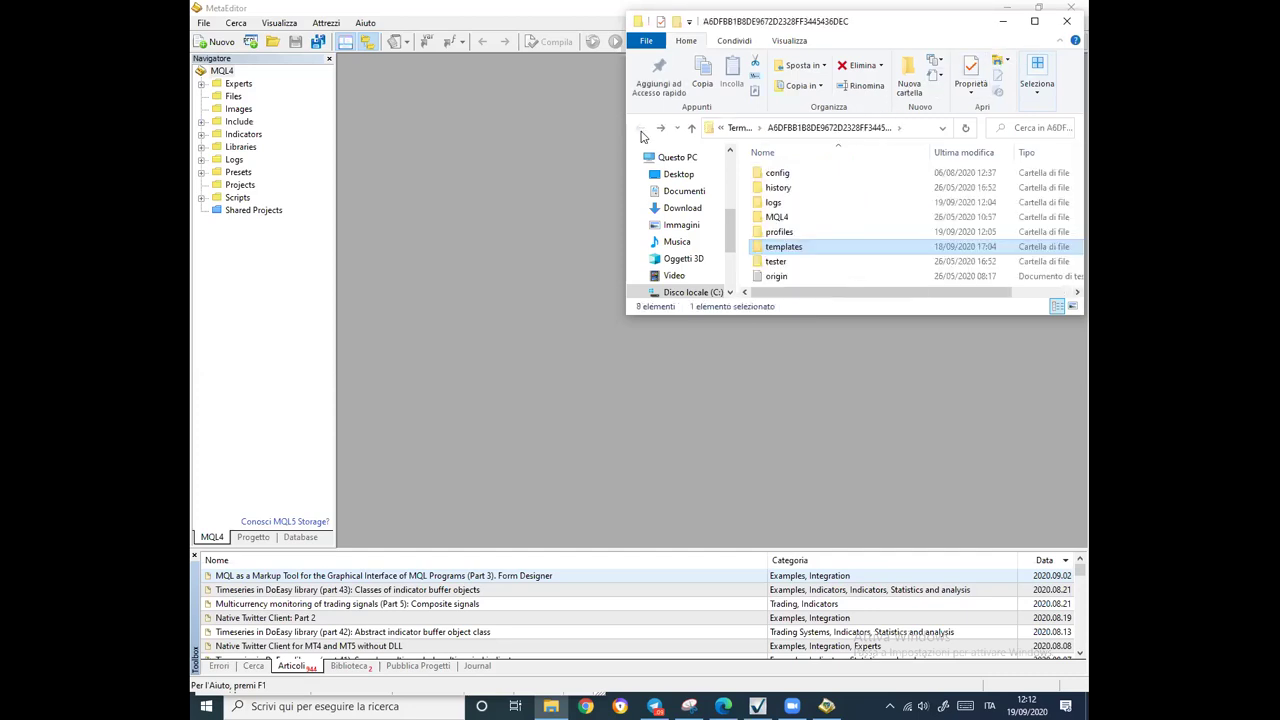
Delete chart01.chr, chart02.chr, chart03.chr and chart04.chr from the default folder inside profiles.
double_click(778, 235)
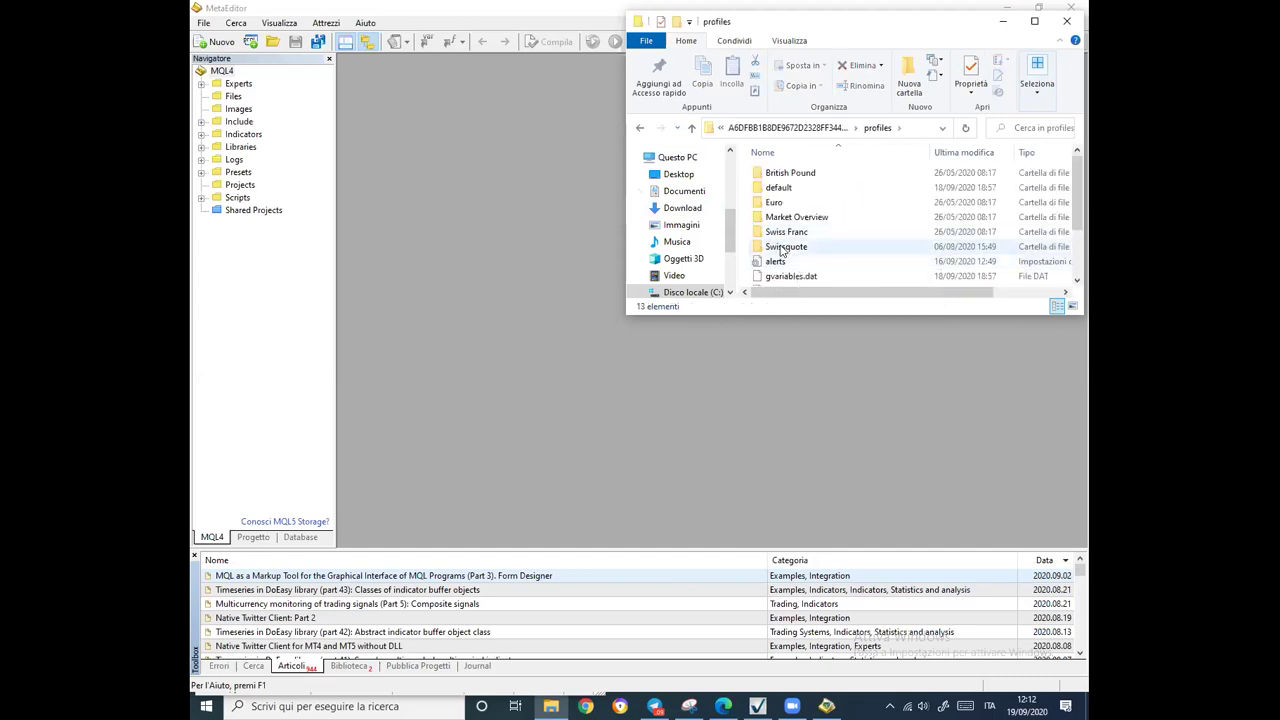
double_click(781, 189)
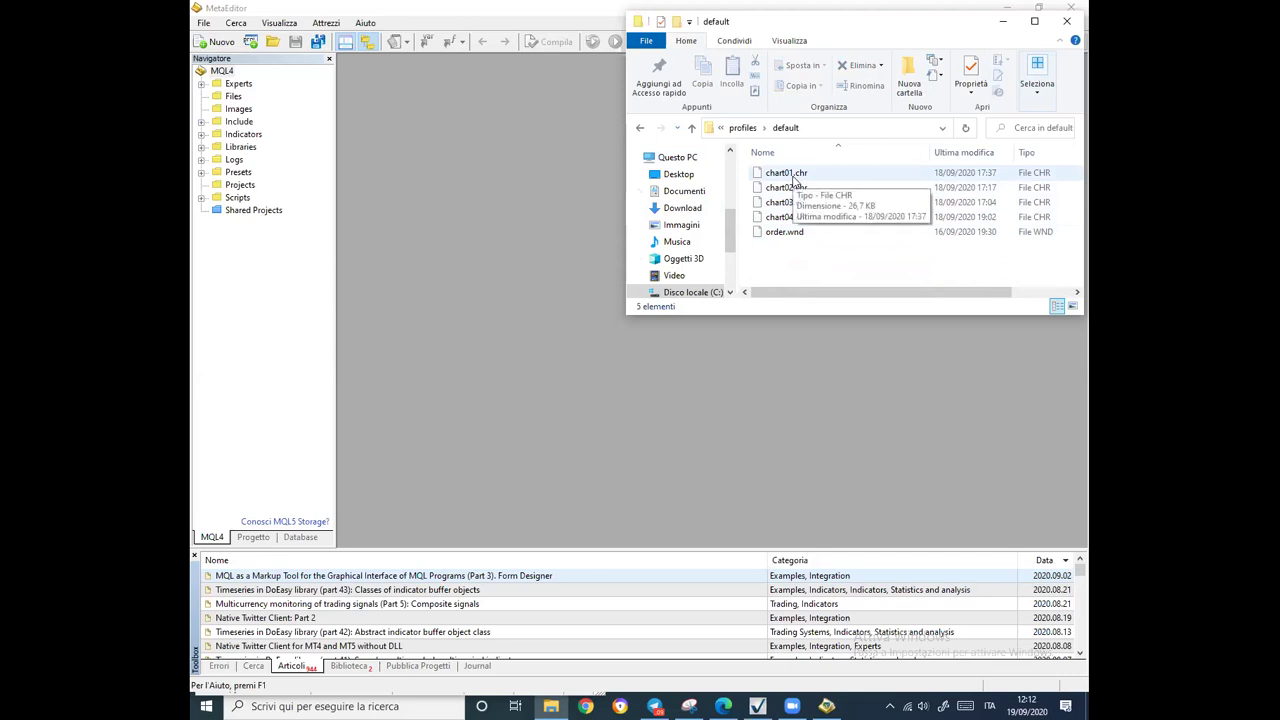
right_click(794, 179)
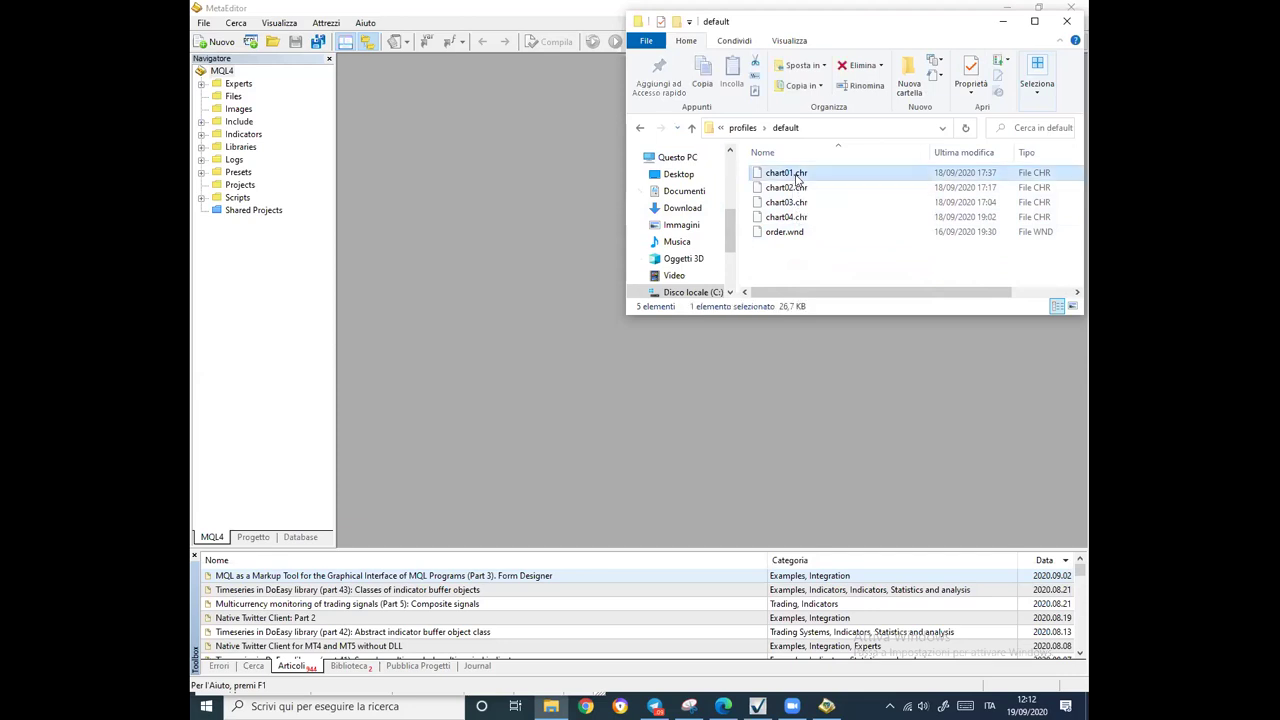
click(838, 453)
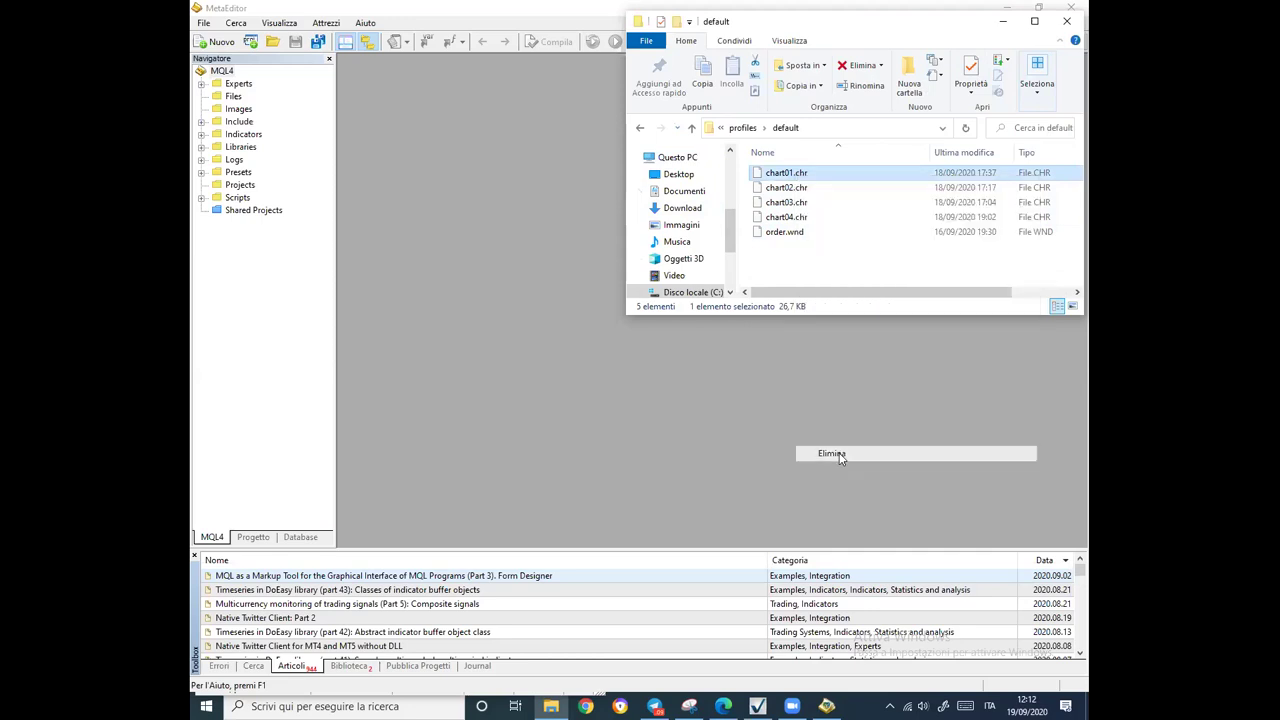
right_click(790, 174)
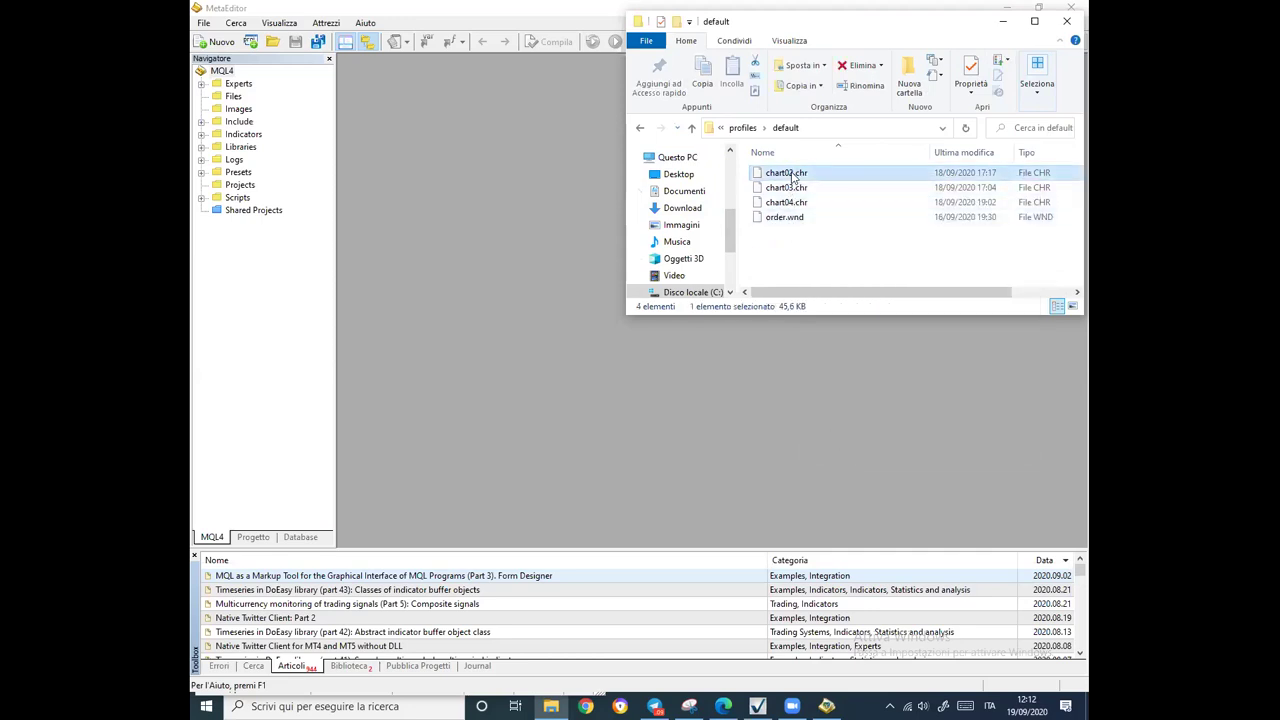
click(834, 450)
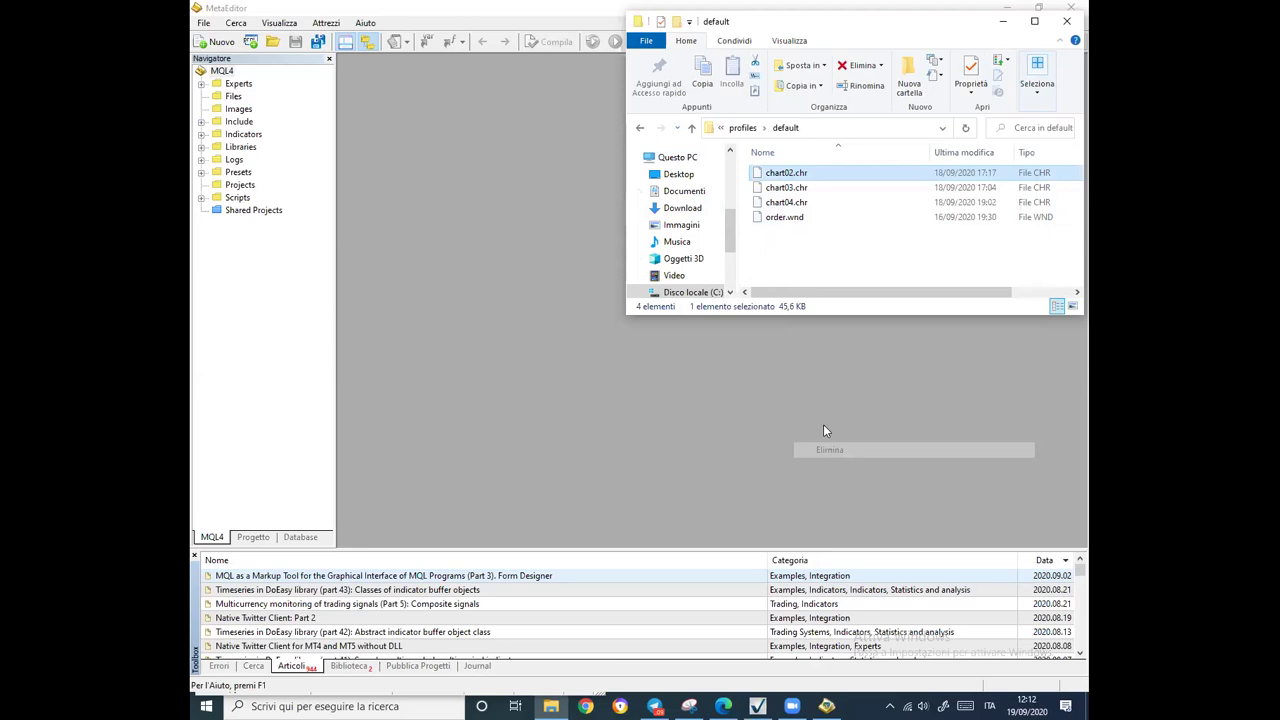
right_click(787, 175)
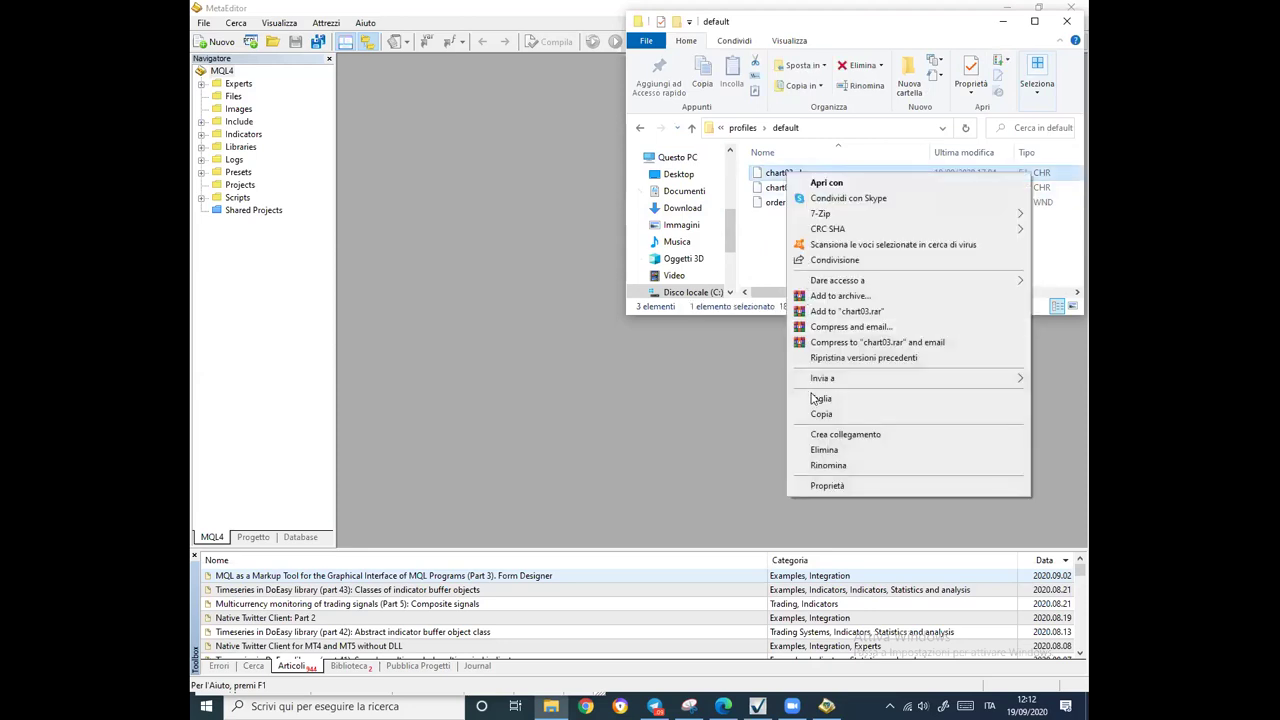
click(830, 452)
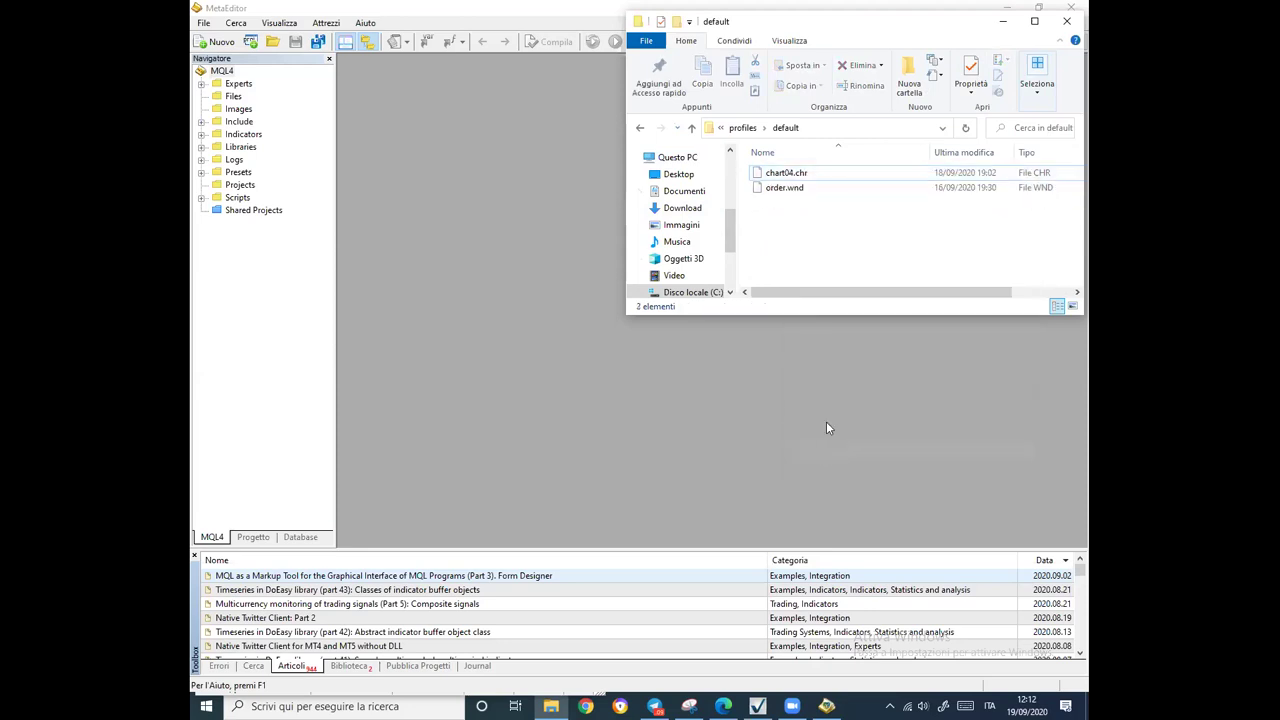
right_click(786, 176)
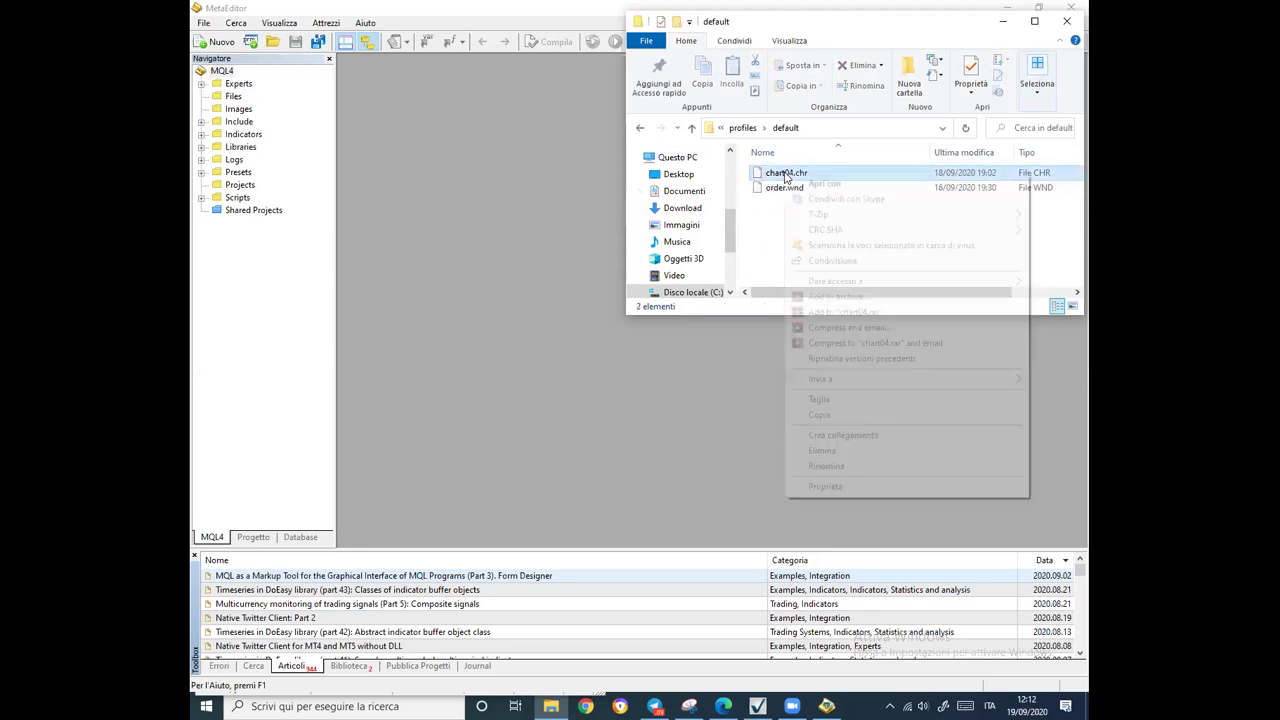
click(825, 453)
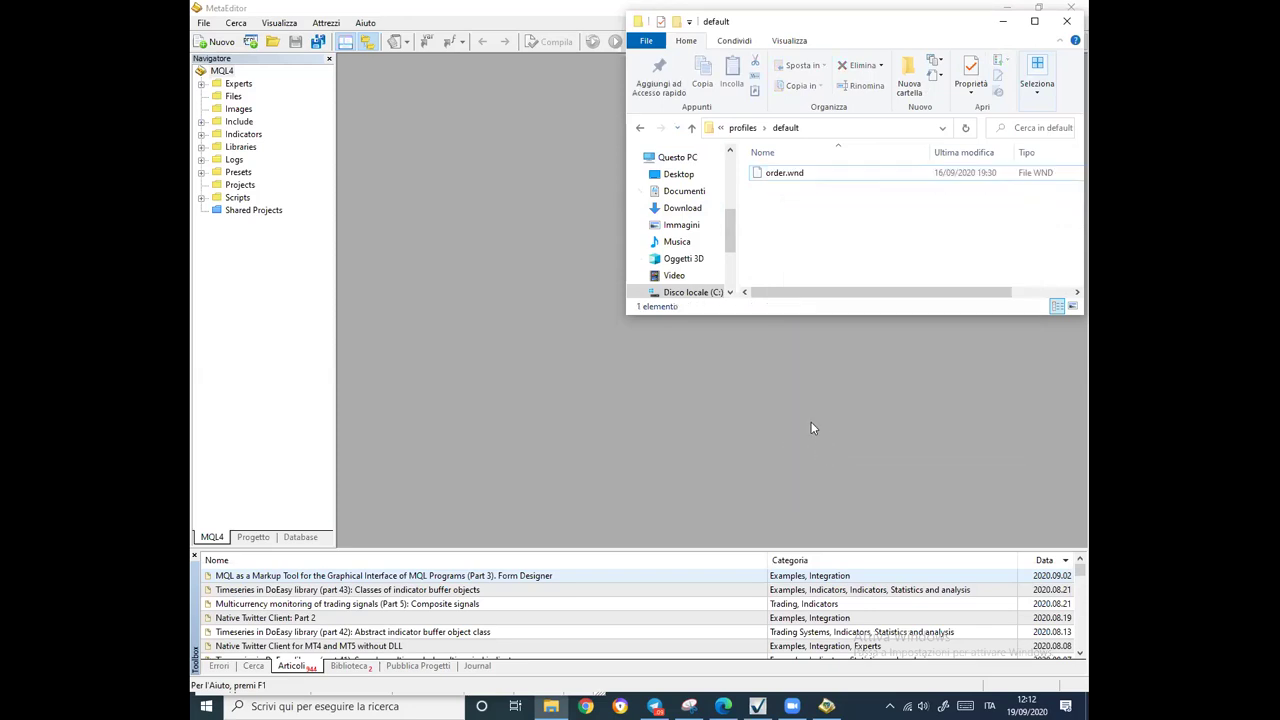
Close the default folder window, MetaEditor and the MetaTrader terminal.
click(1068, 22)
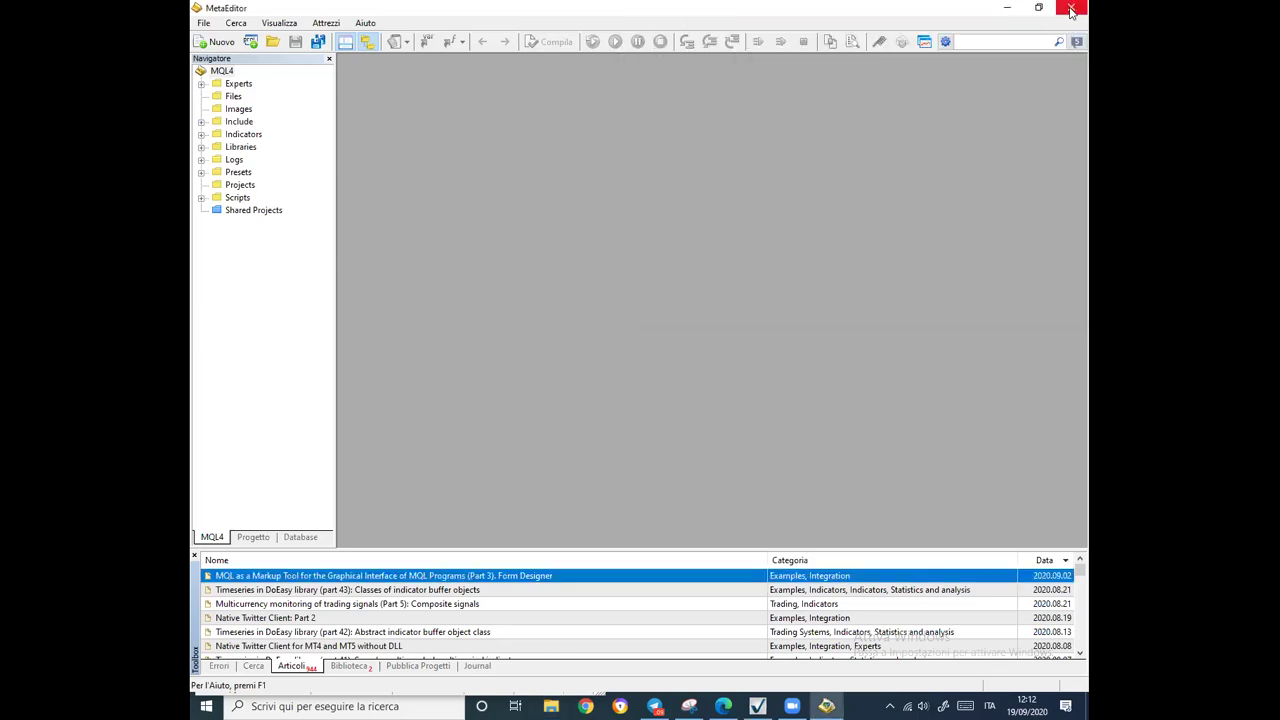
click(1070, 10)
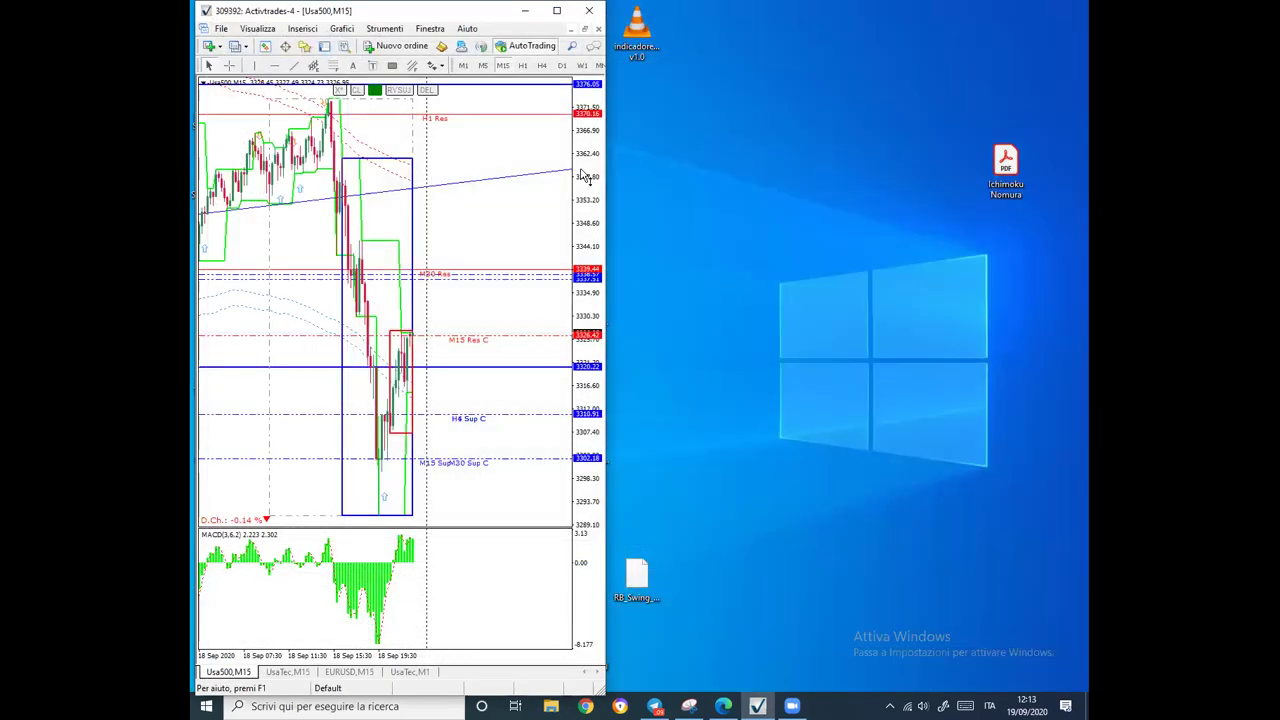
click(590, 12)
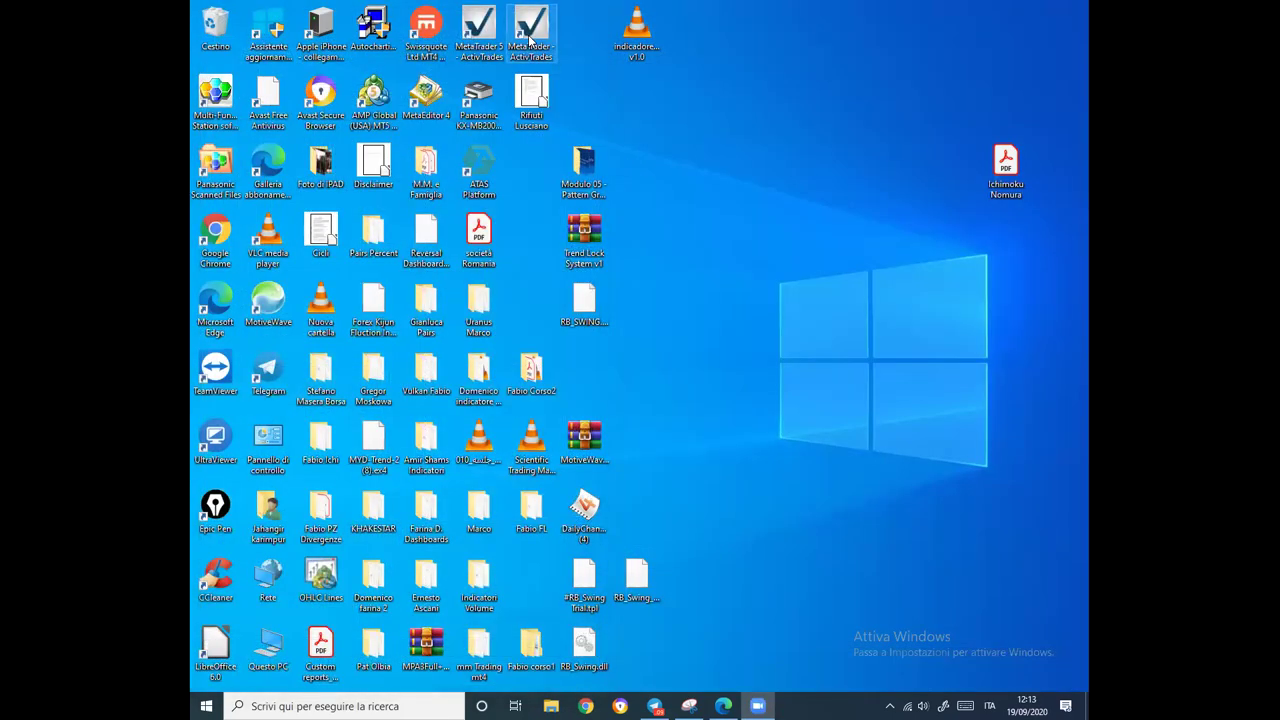
Launch the MetaTrader - ActivTrades terminal again from its desktop shortcut.
double_click(530, 38)
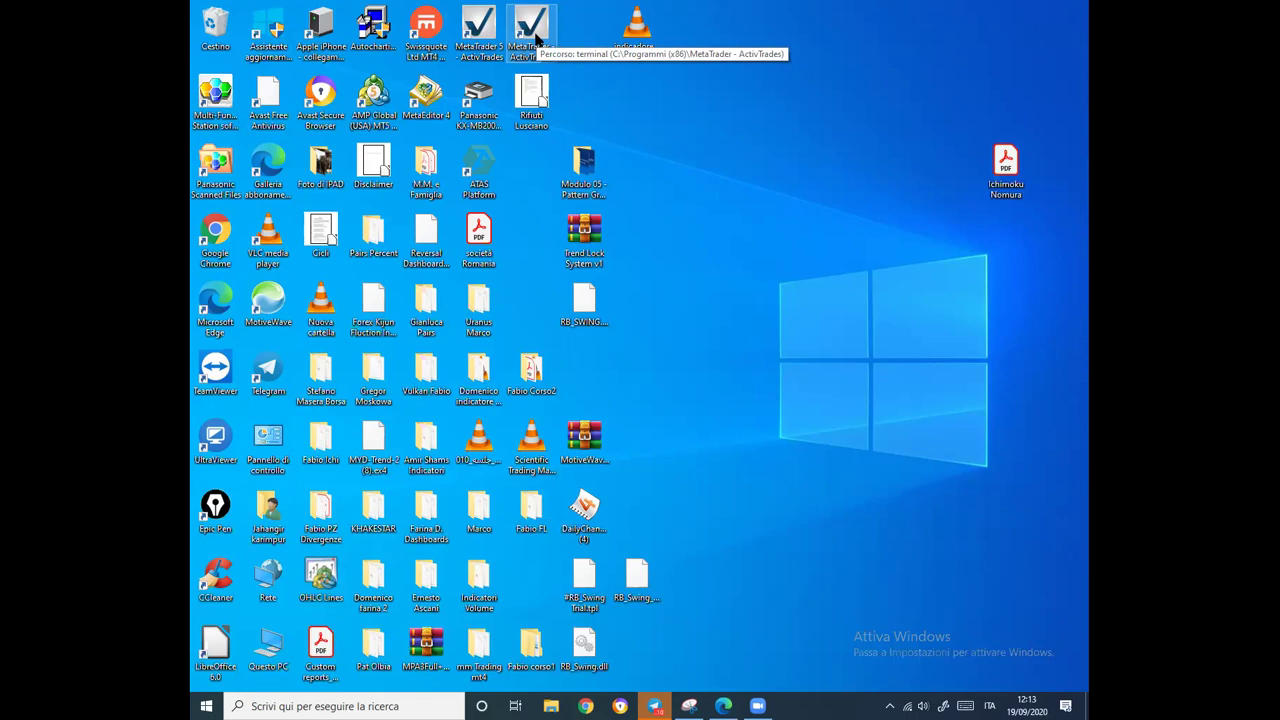
double_click(536, 36)
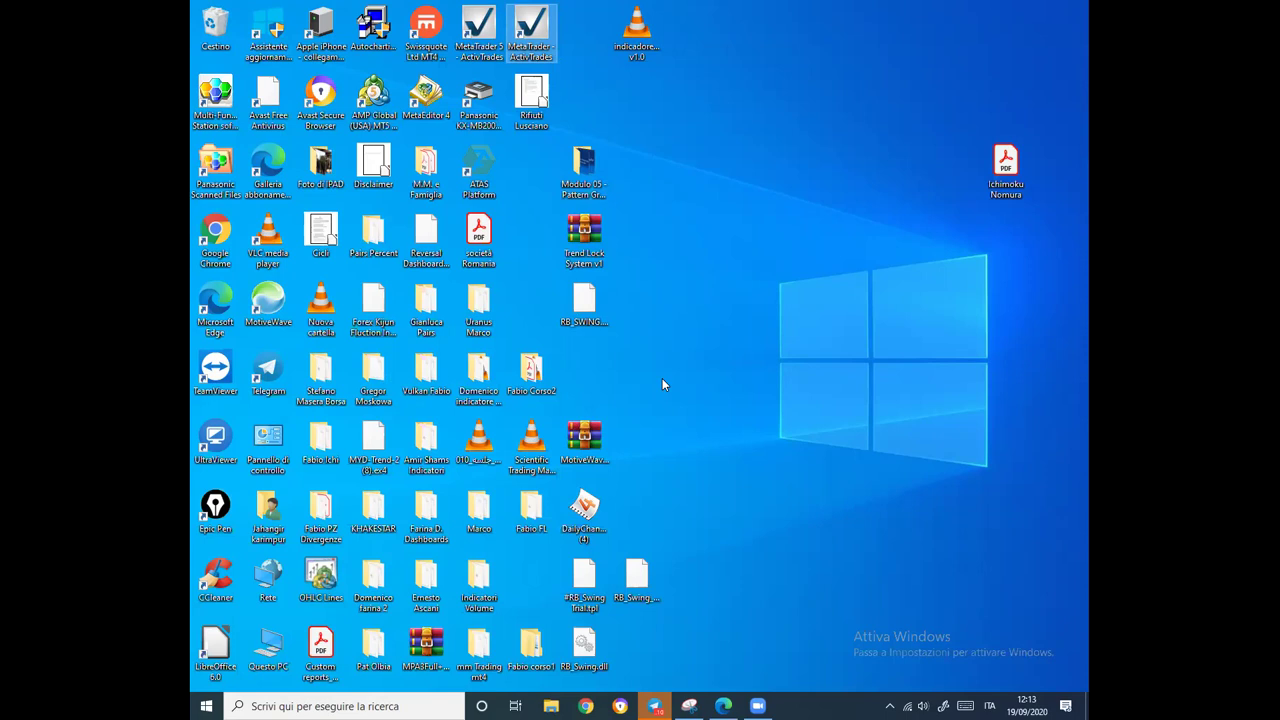
double_click(530, 30)
double_click(533, 36)
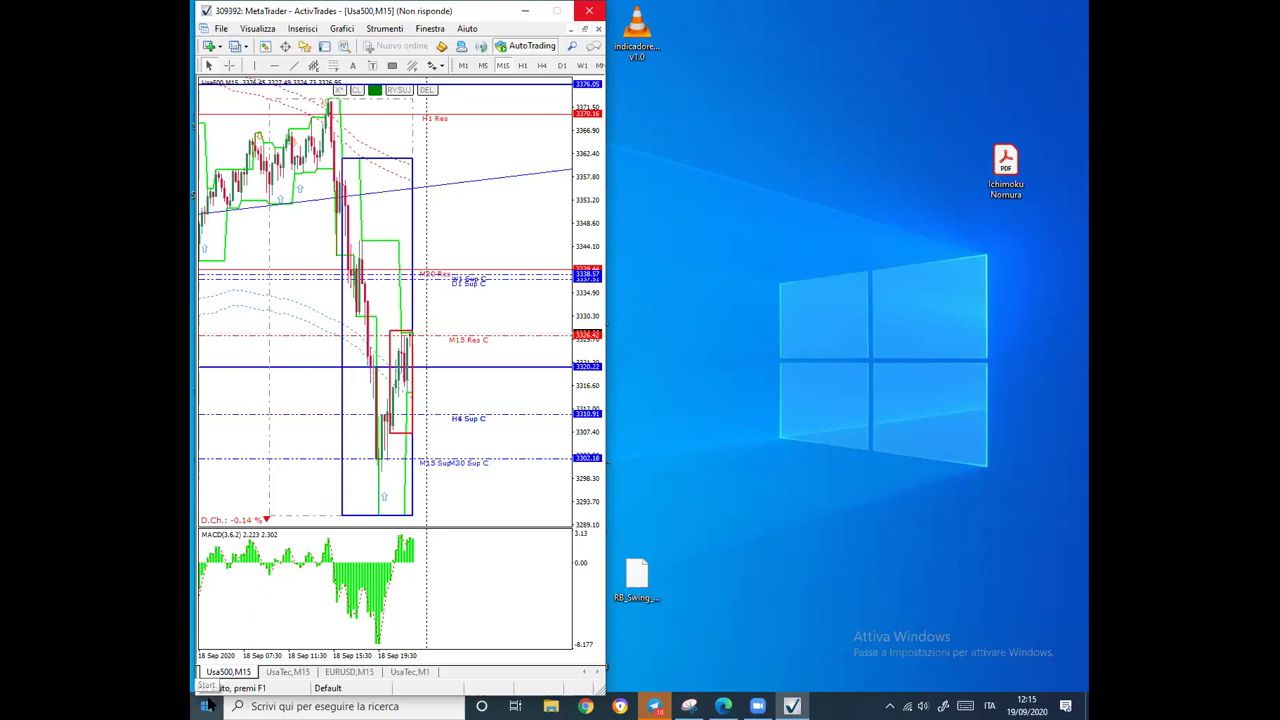
Launch MetaEditor from the MetaTrader - ActivTrades program group while the terminal is not responding.
click(207, 706)
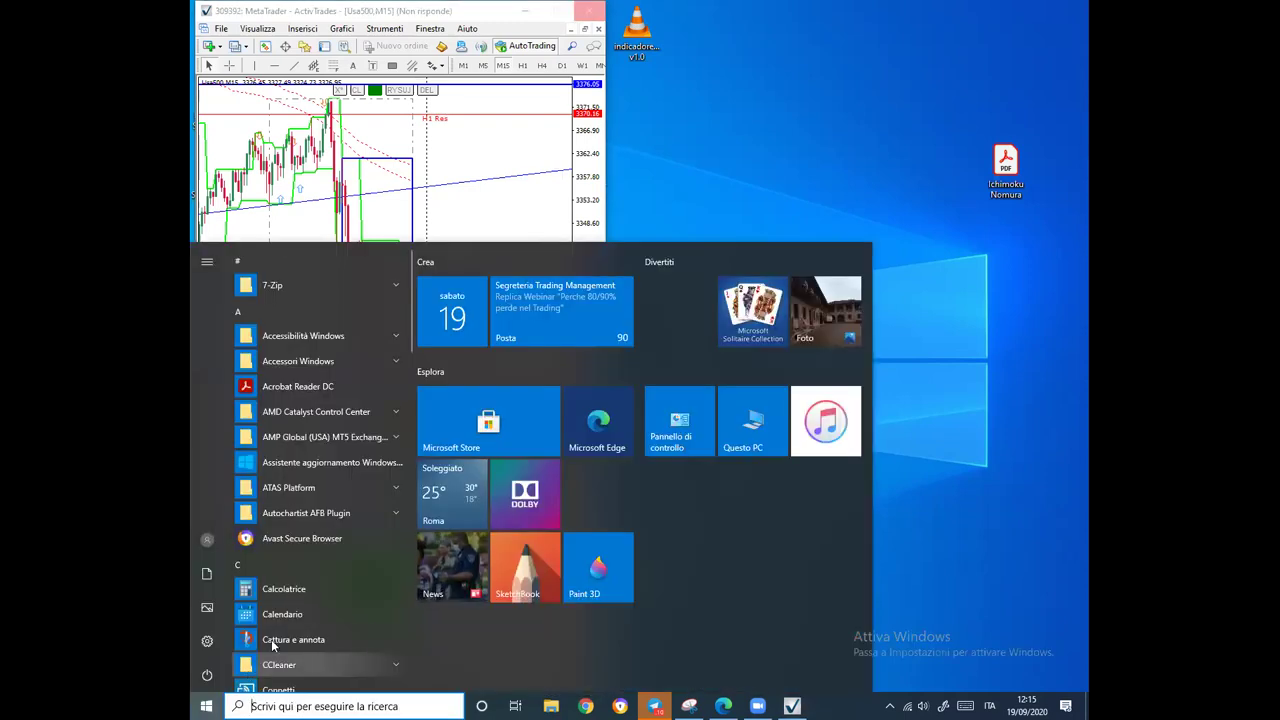
scroll(313, 531, down, 5)
scroll(313, 531, down, 4)
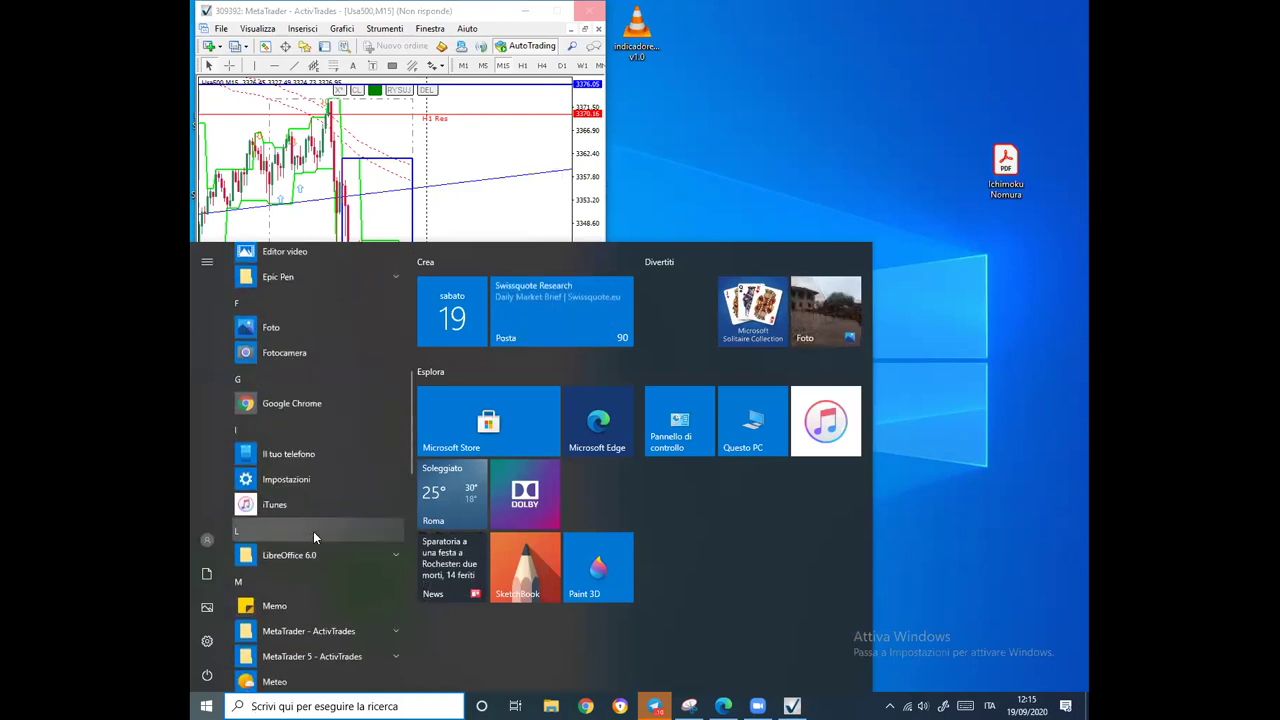
scroll(313, 531, down, 1)
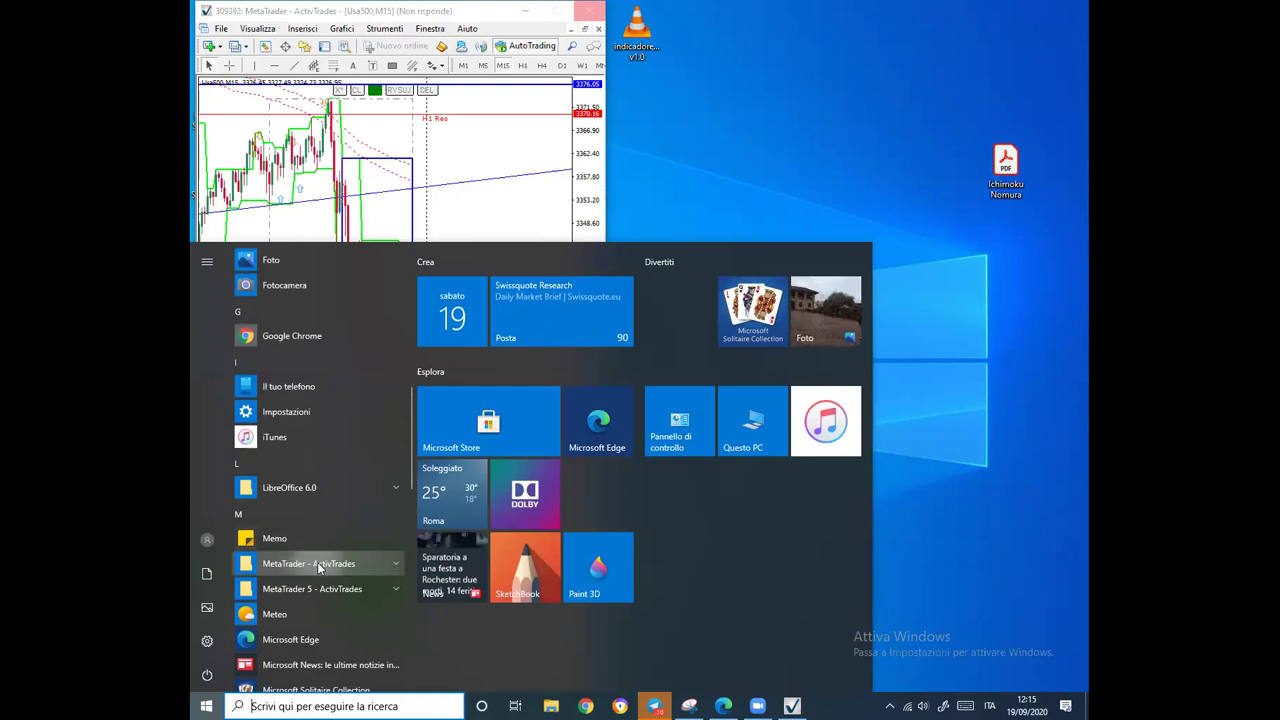
click(317, 563)
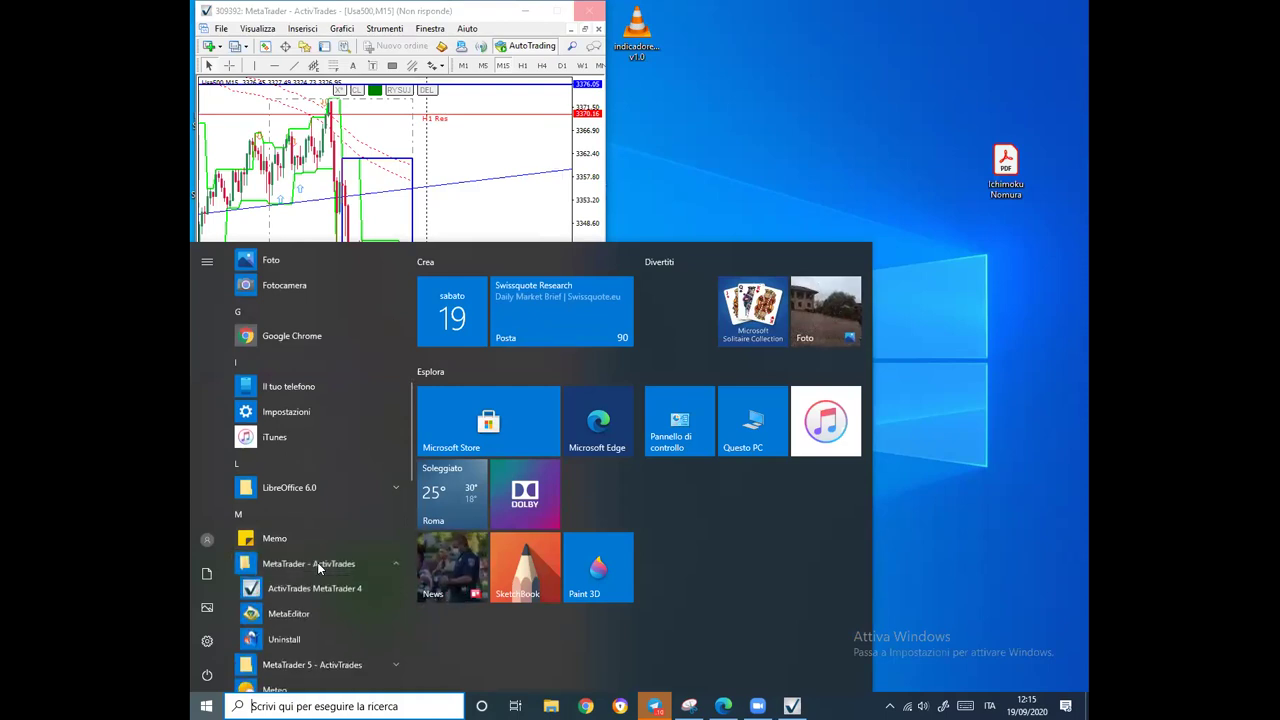
click(296, 614)
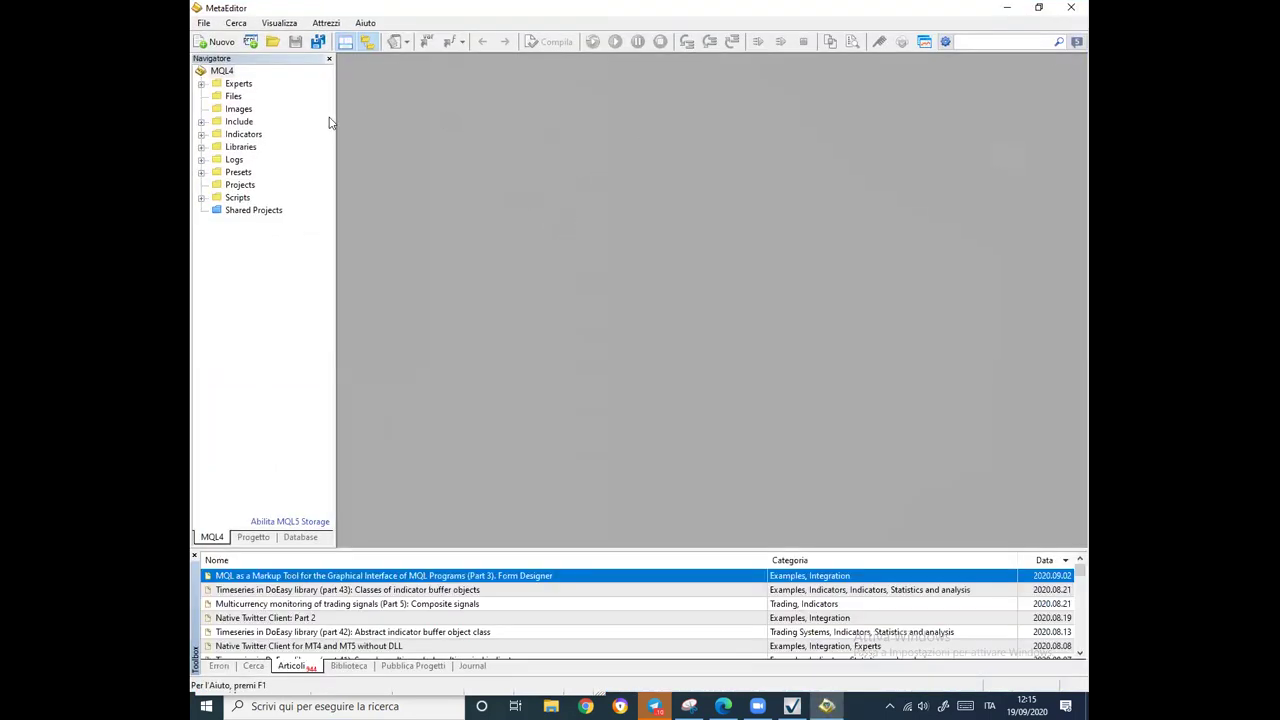
Open the terminal's data folder from MetaEditor.
click(204, 24)
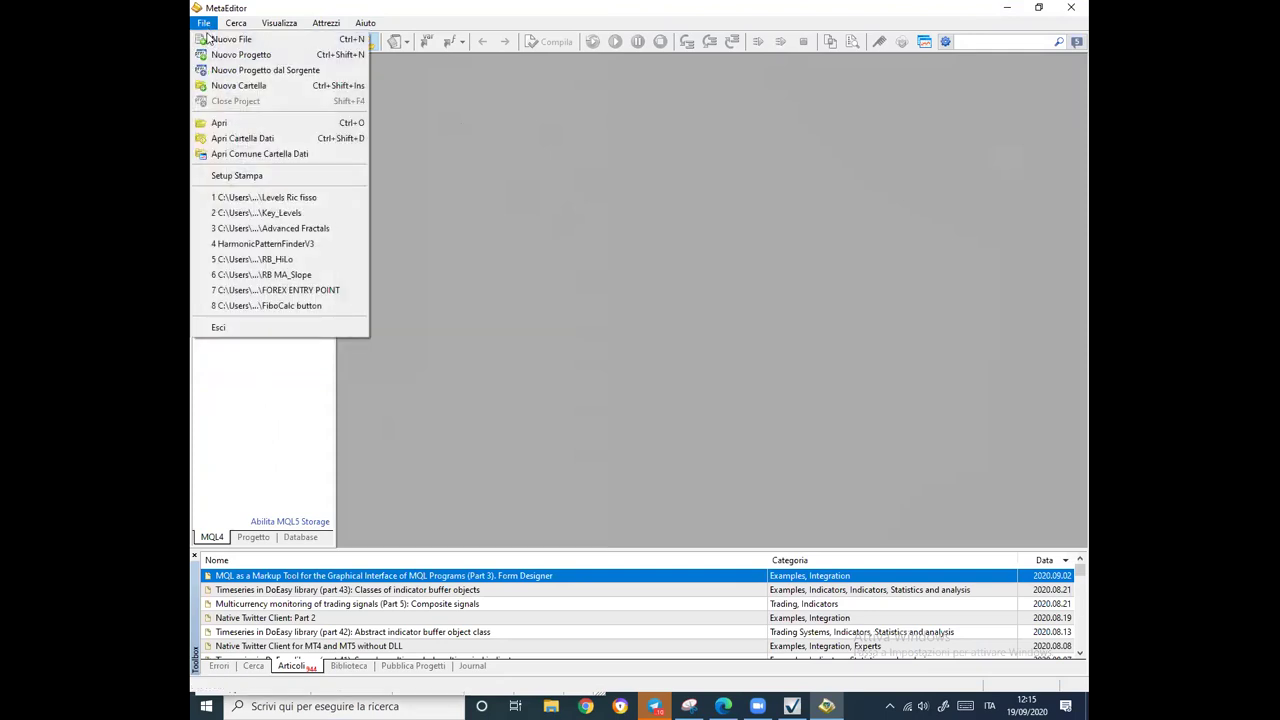
click(243, 139)
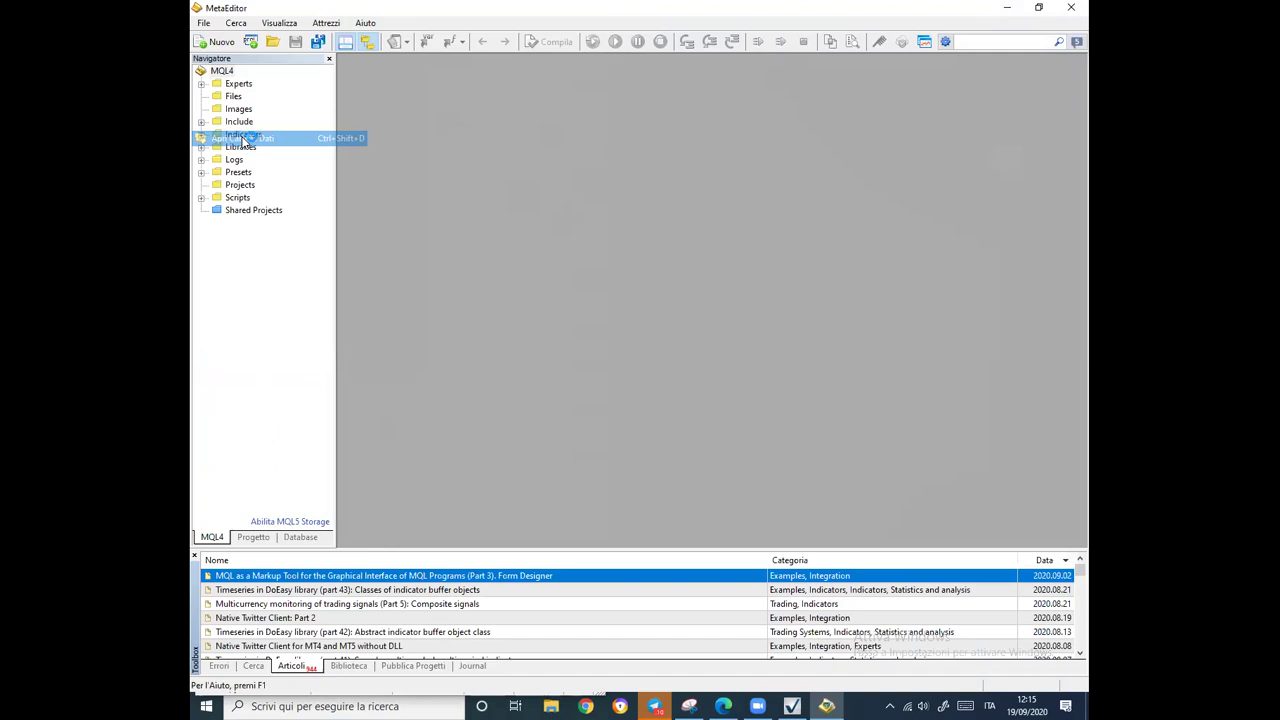
click(245, 134)
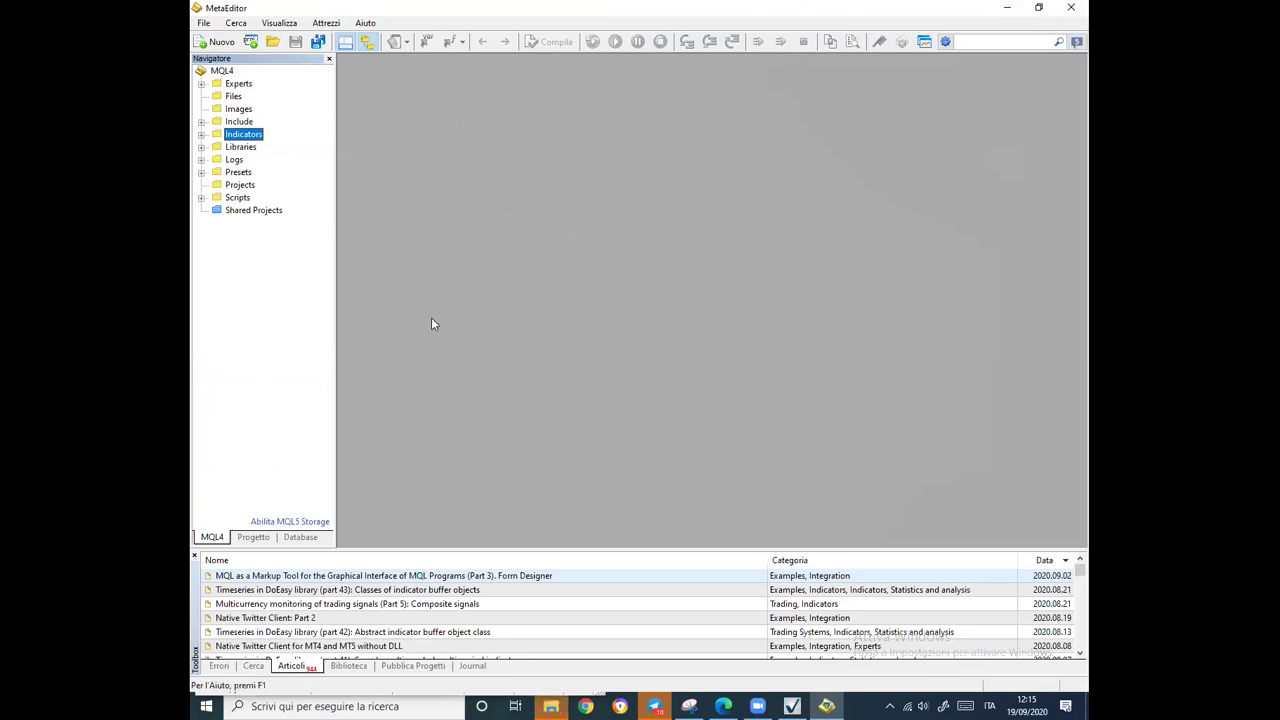
click(204, 24)
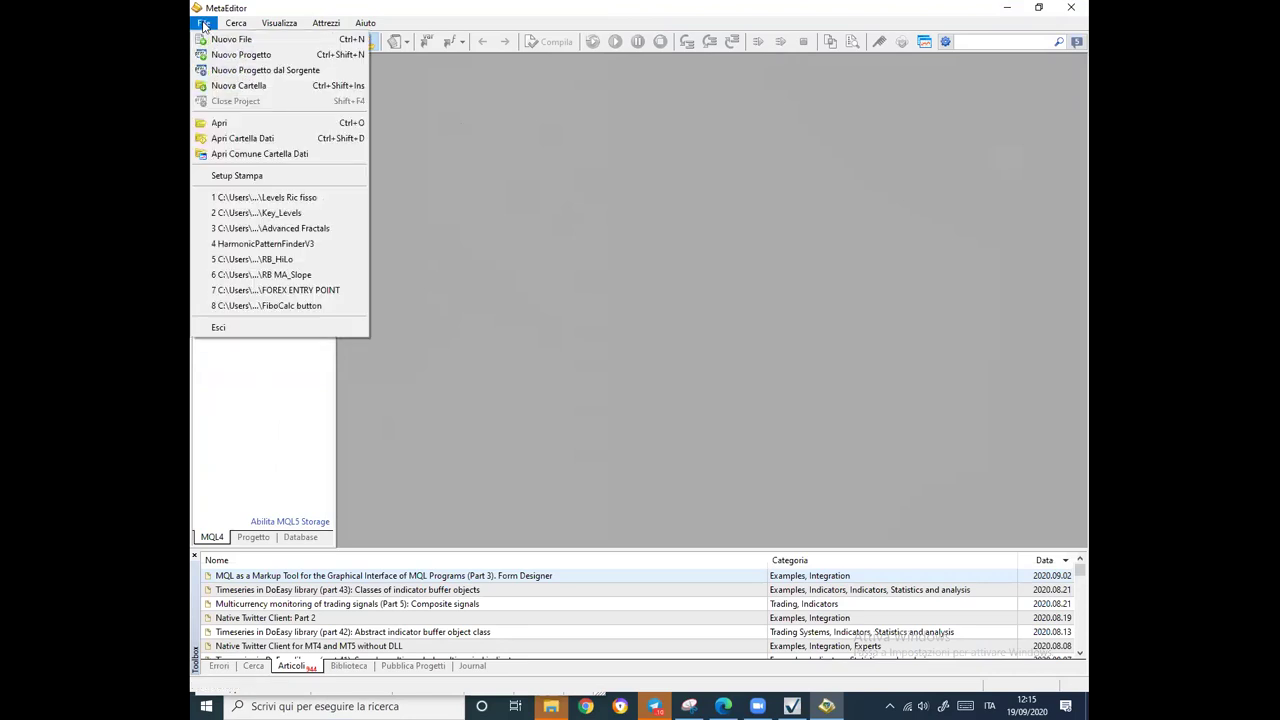
click(249, 145)
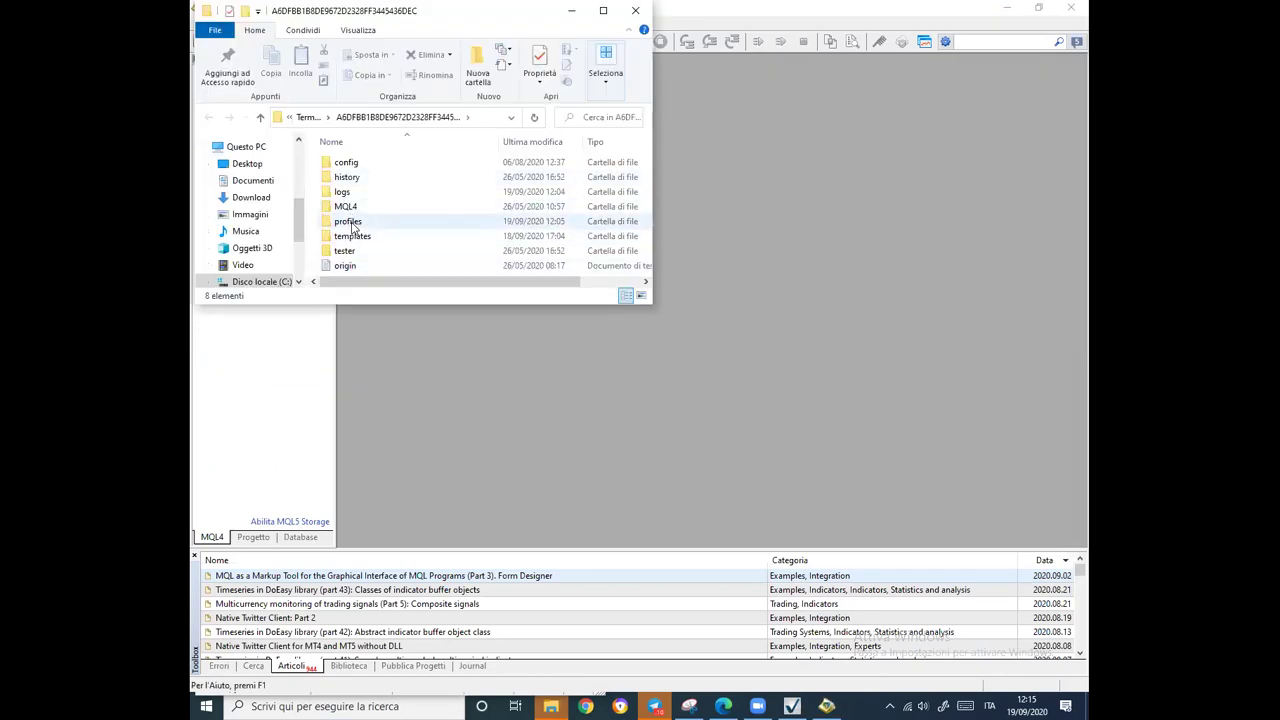
Delete chart01.chr, chart02.chr, chart03.chr and chart04.chr one by one from the default folder inside profiles, keeping order.wnd.
double_click(352, 224)
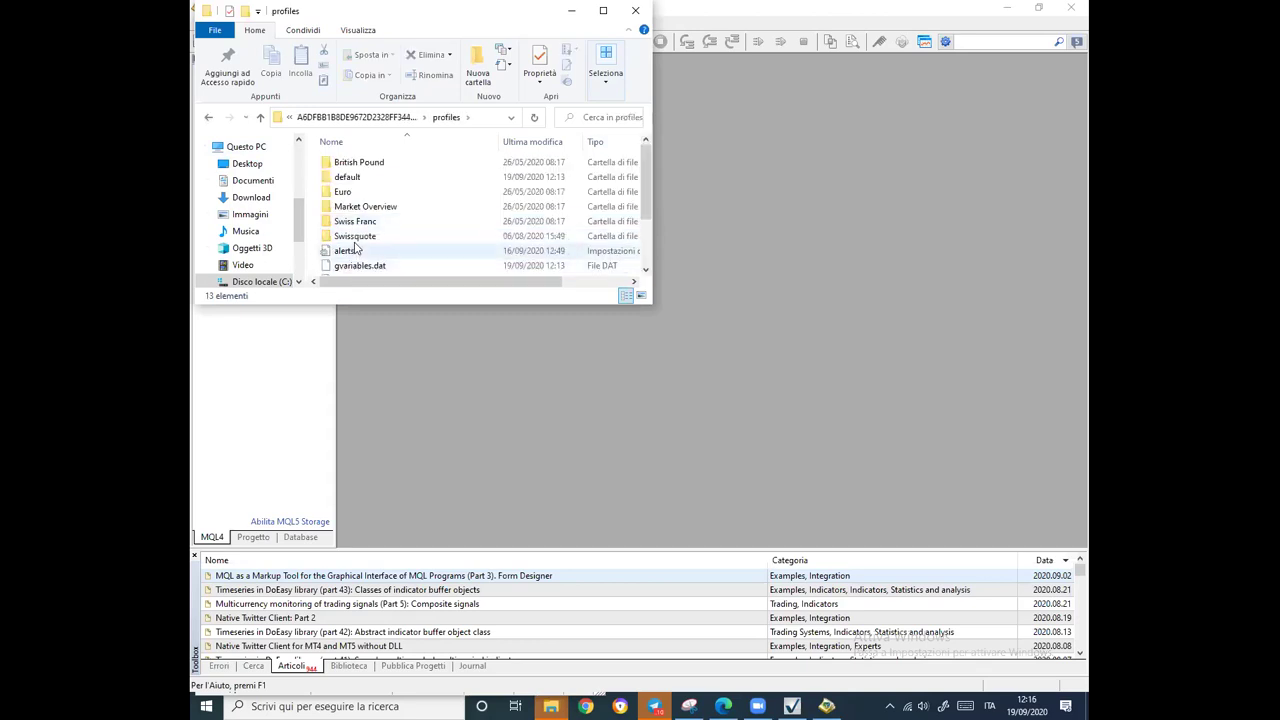
double_click(352, 177)
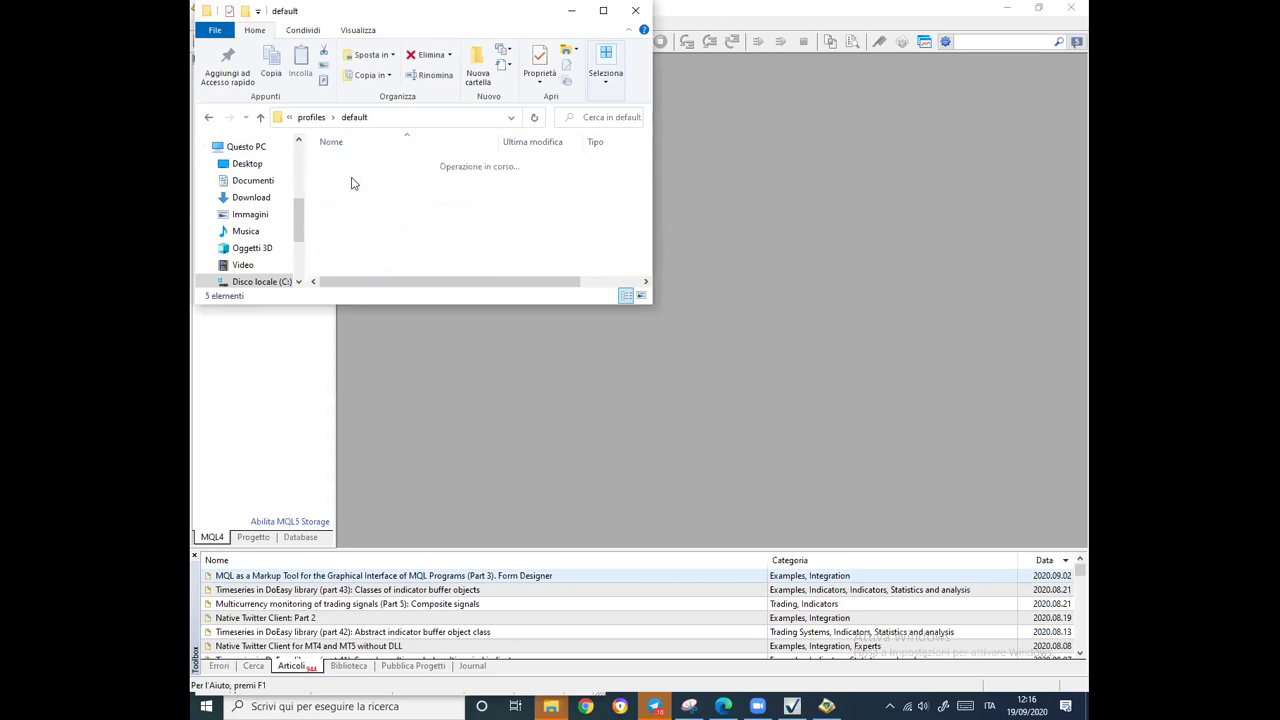
click(363, 168)
right_click(363, 170)
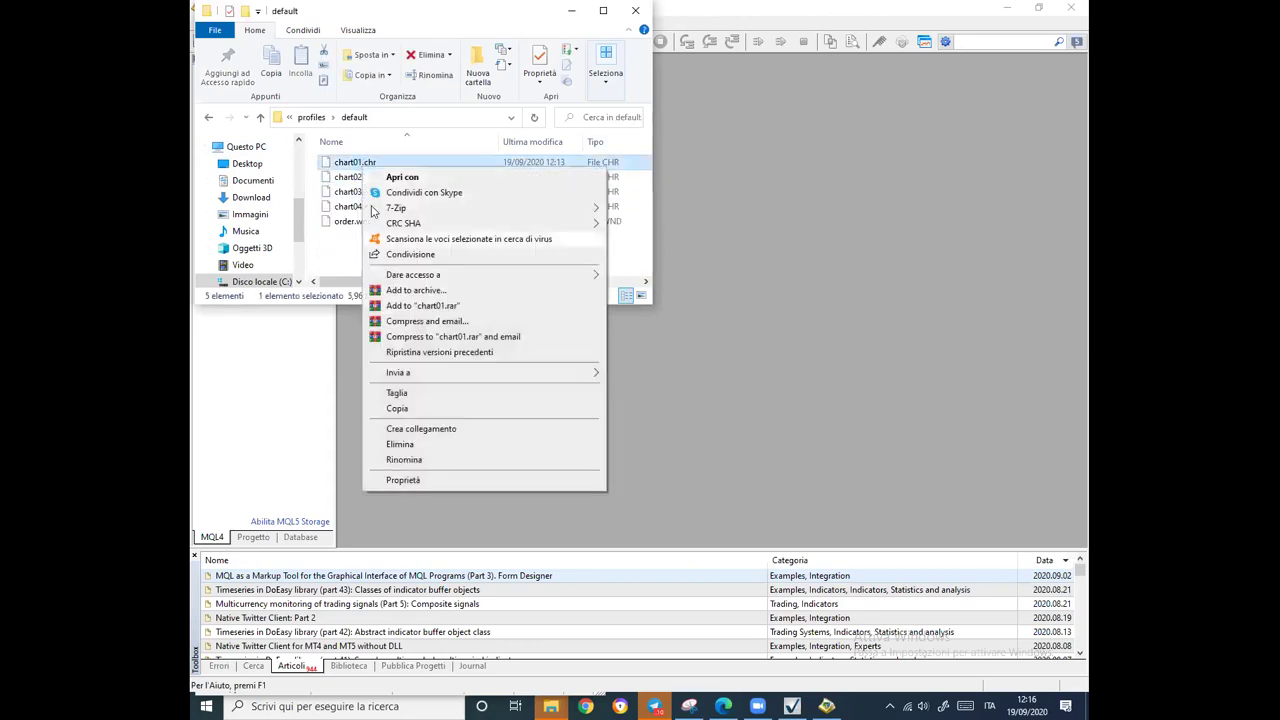
click(400, 444)
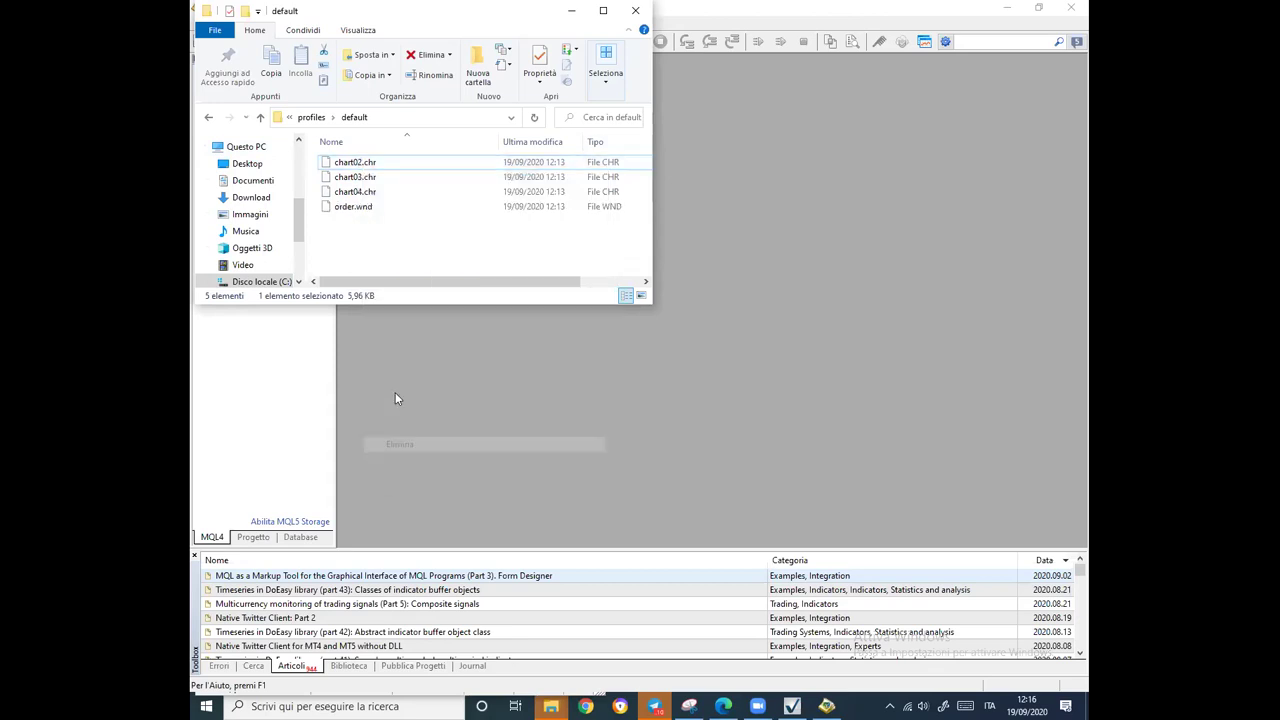
right_click(360, 163)
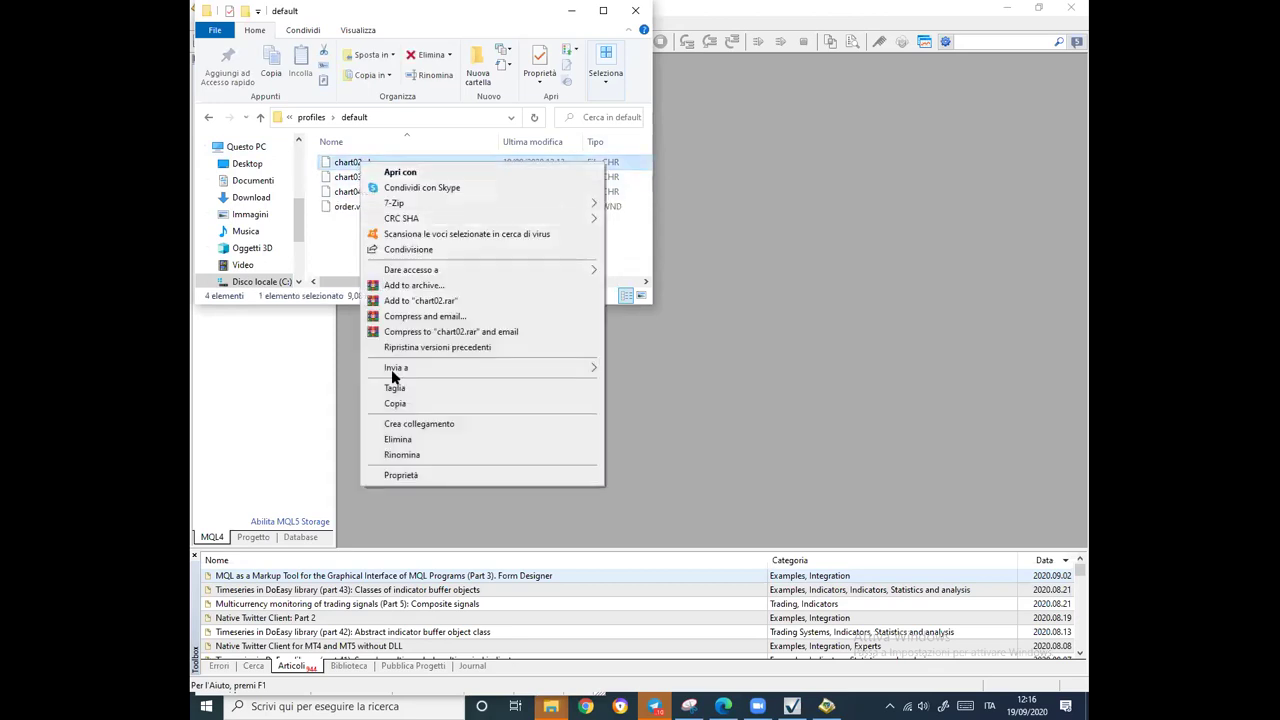
click(398, 440)
right_click(363, 165)
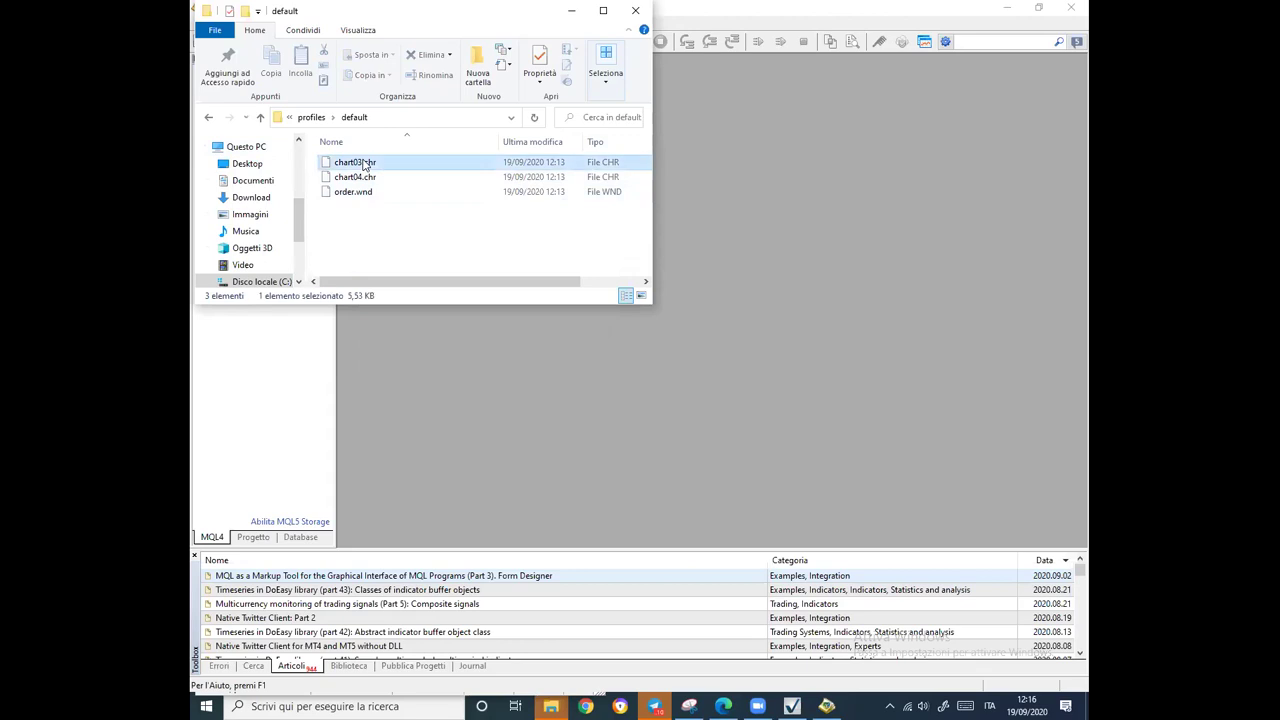
click(406, 440)
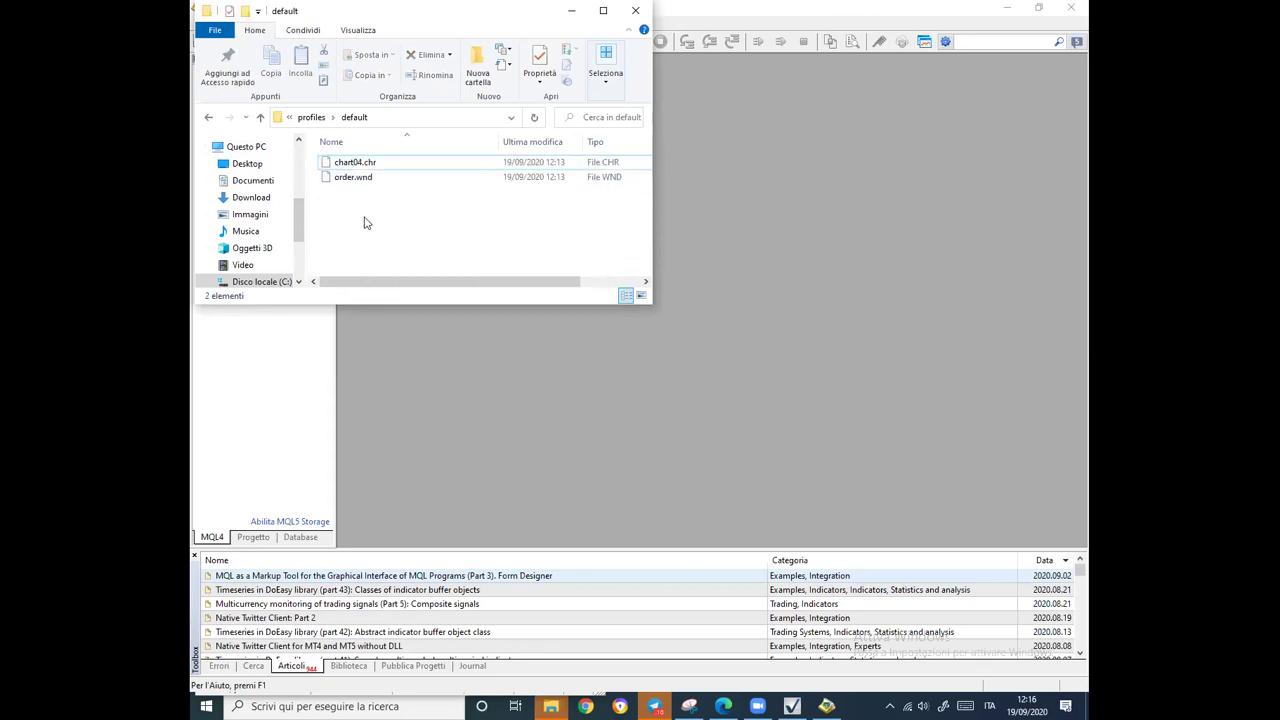
right_click(361, 165)
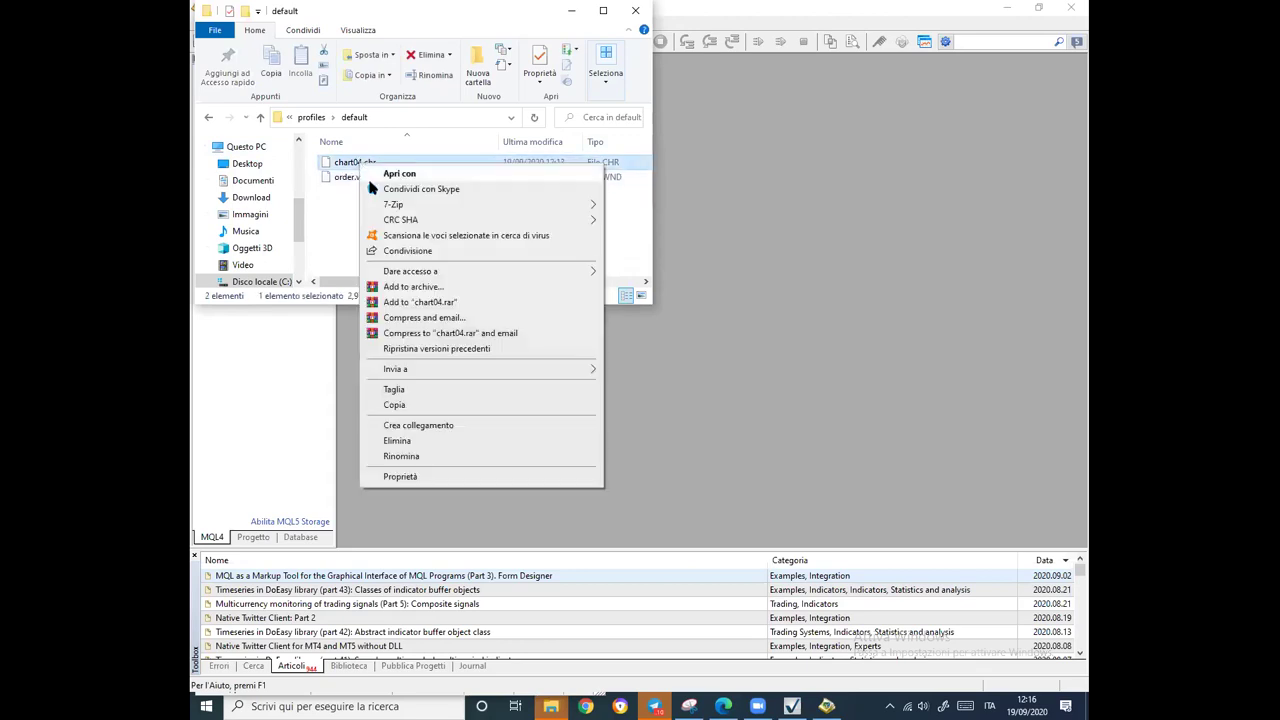
click(397, 441)
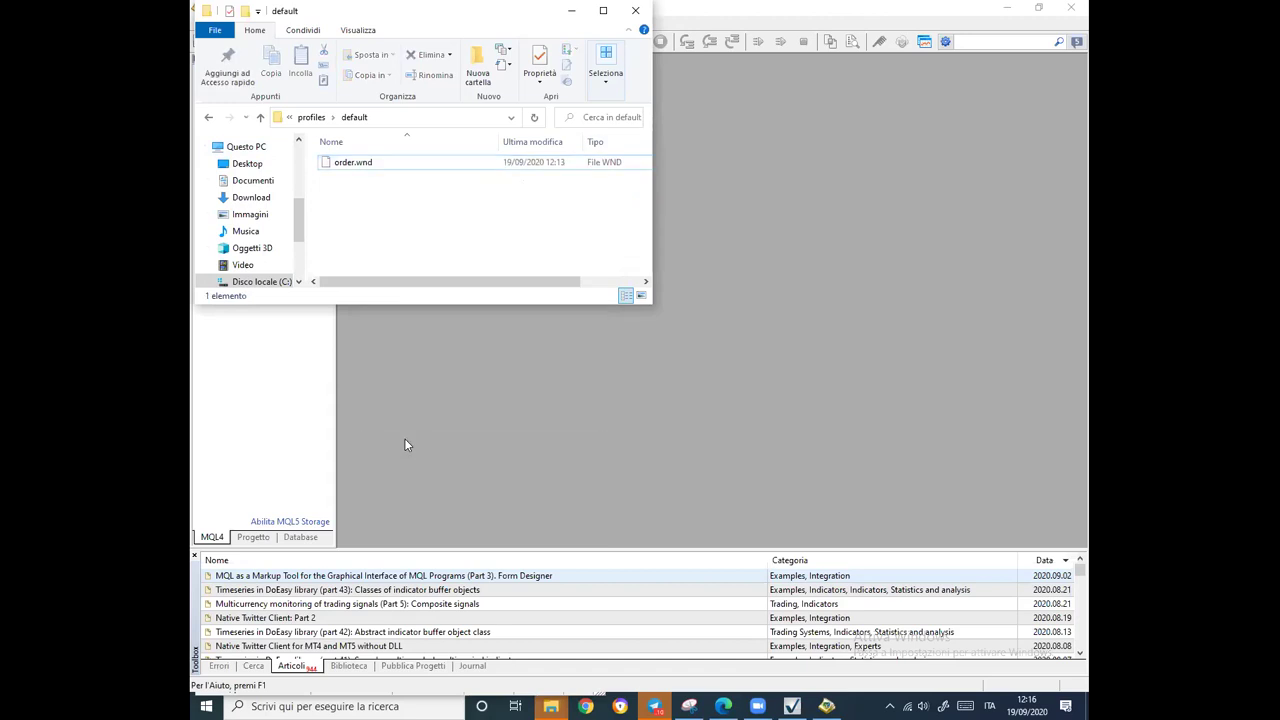
Close MetaEditor, both data folder windows and the MetaTrader terminal.
click(517, 362)
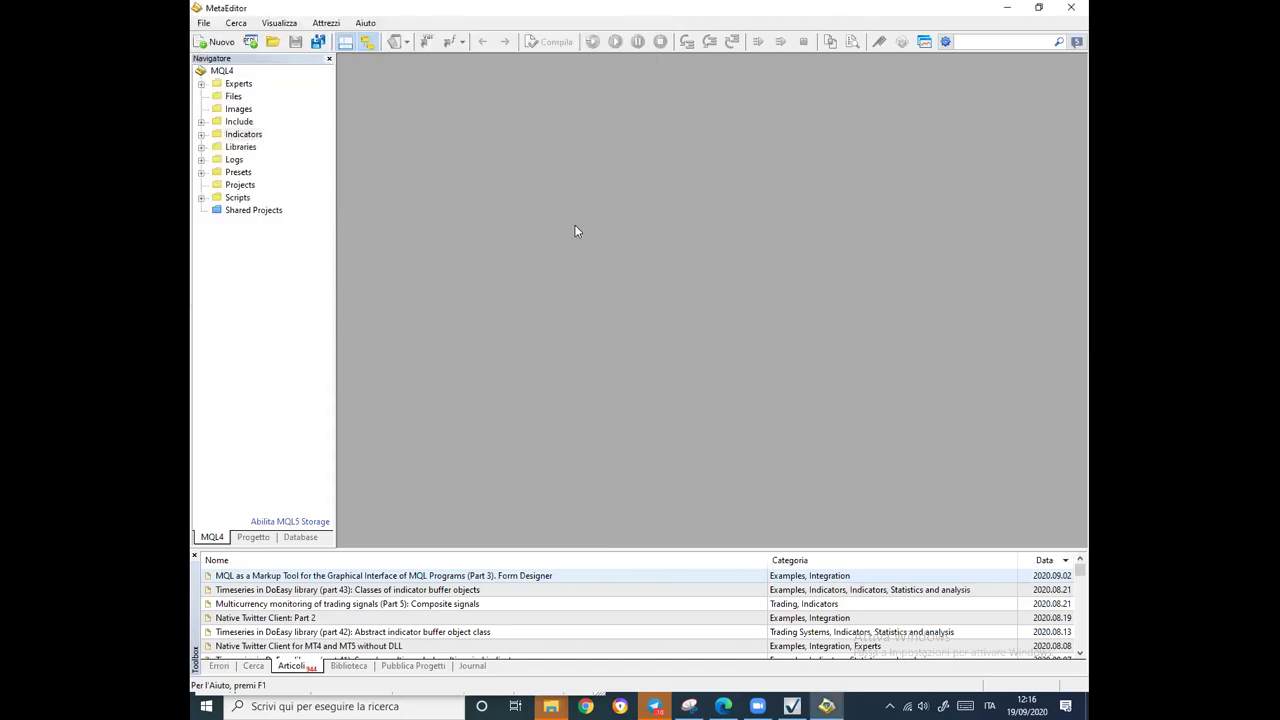
click(1073, 10)
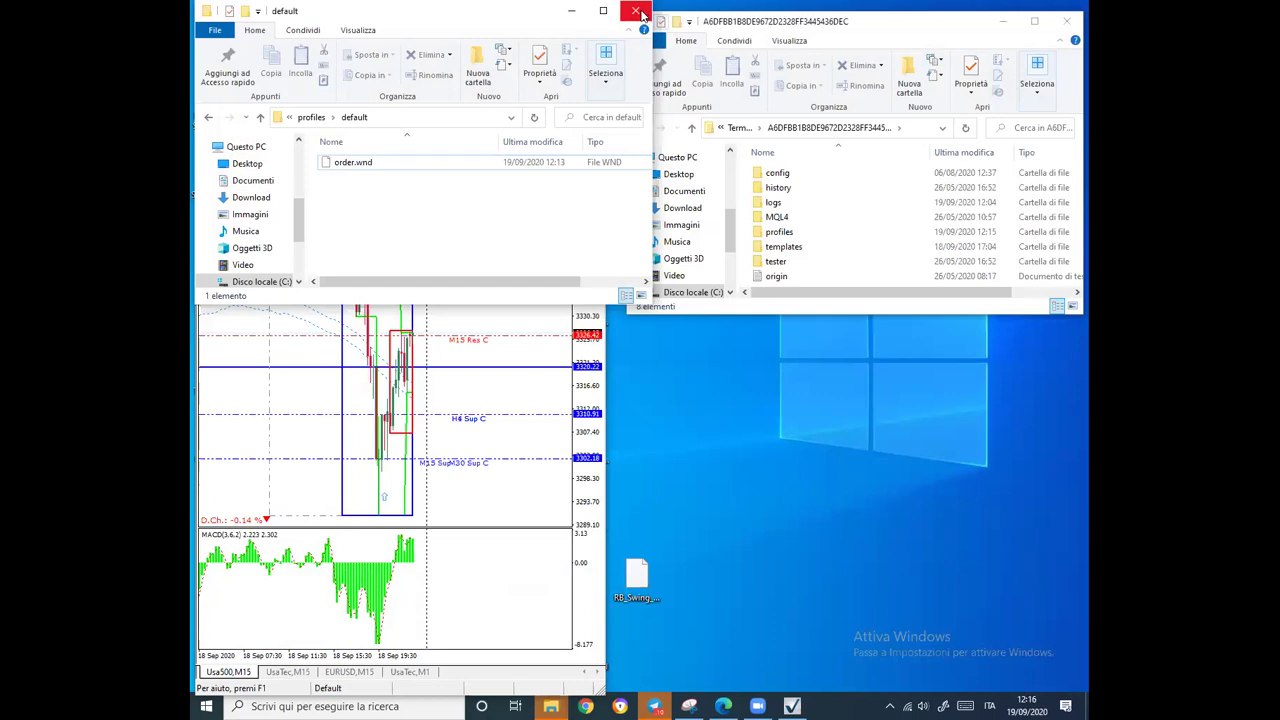
click(638, 11)
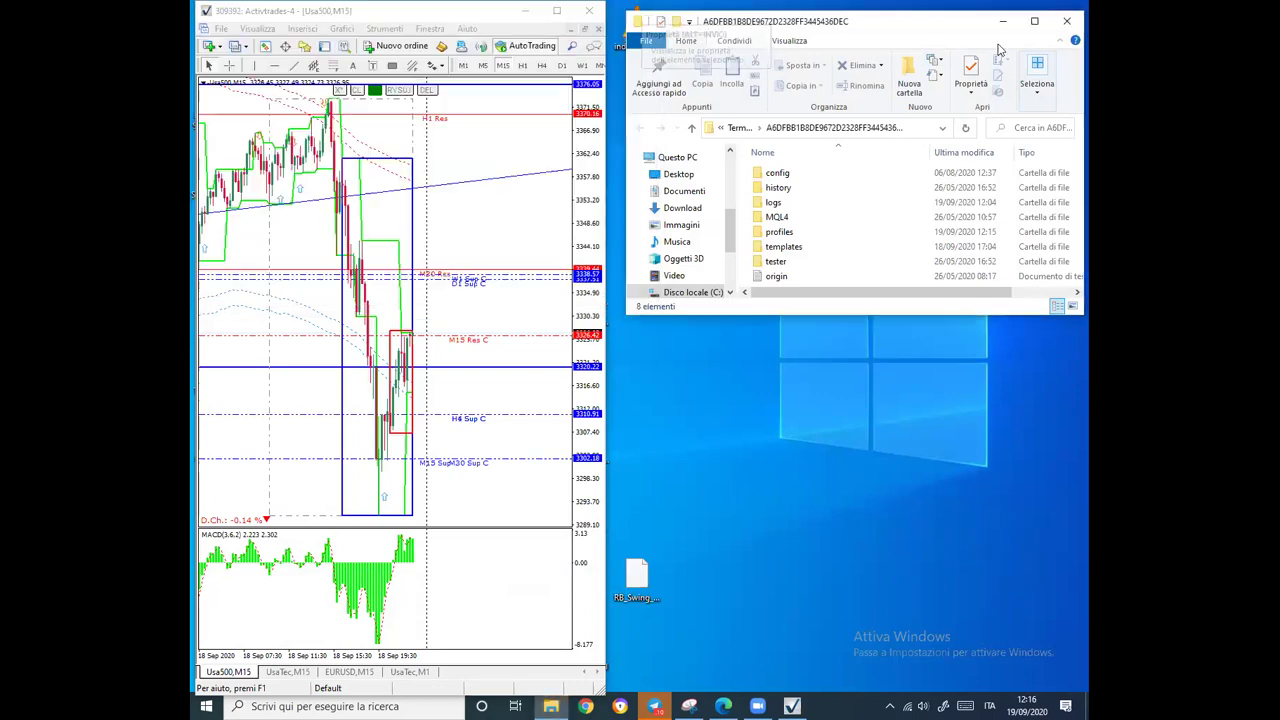
click(1073, 30)
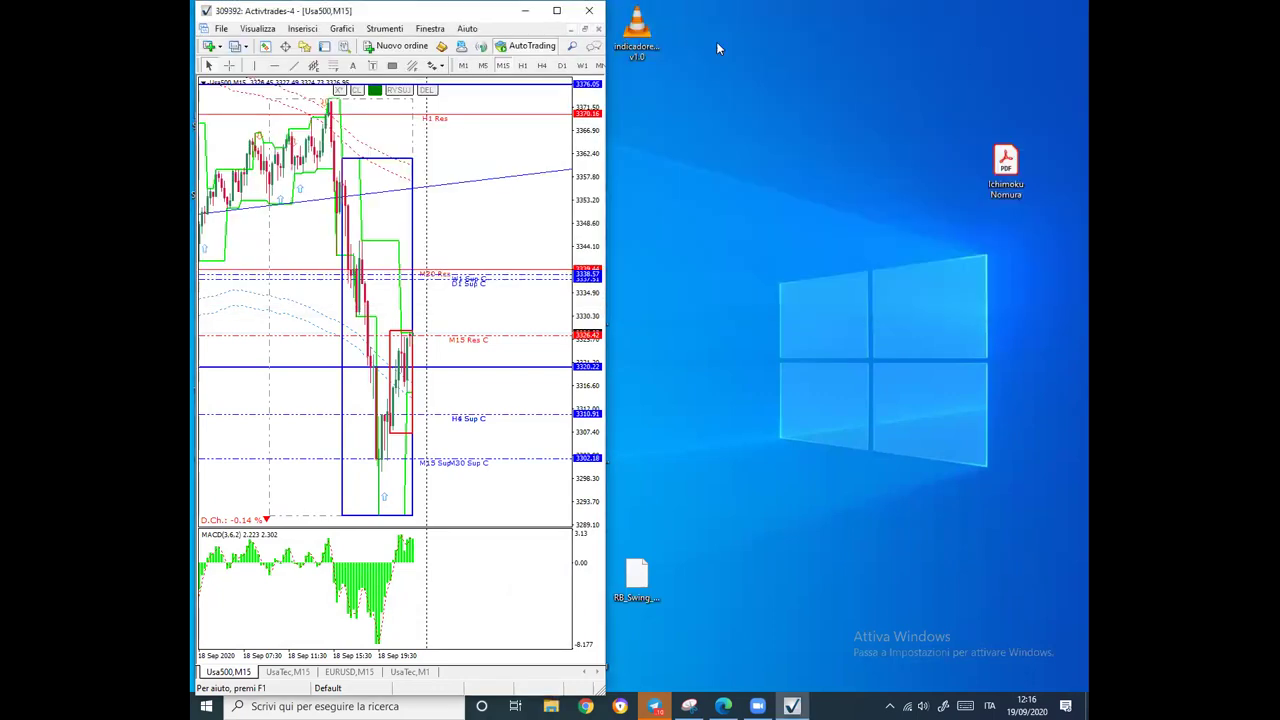
click(589, 12)
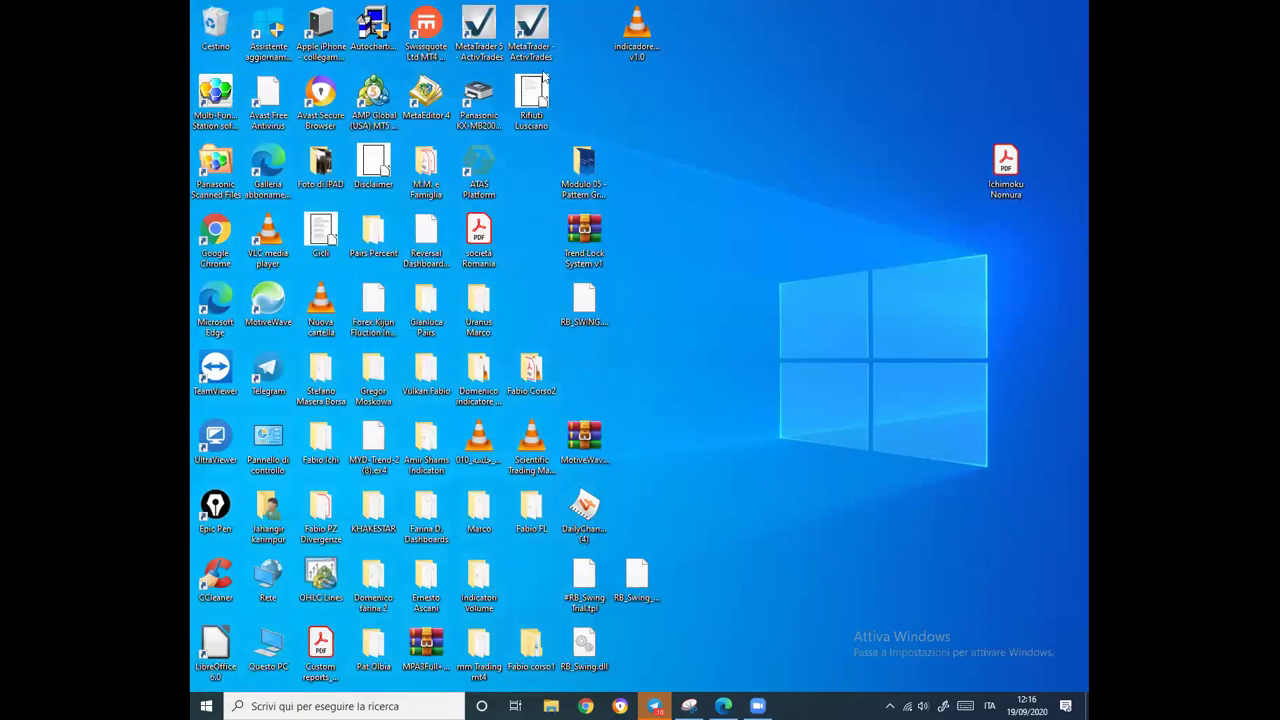
Move the MetaTrader - ActivTrades shortcut to an empty spot on the desktop, apart from the other icons, and try to launch the terminal from it.
double_click(531, 40)
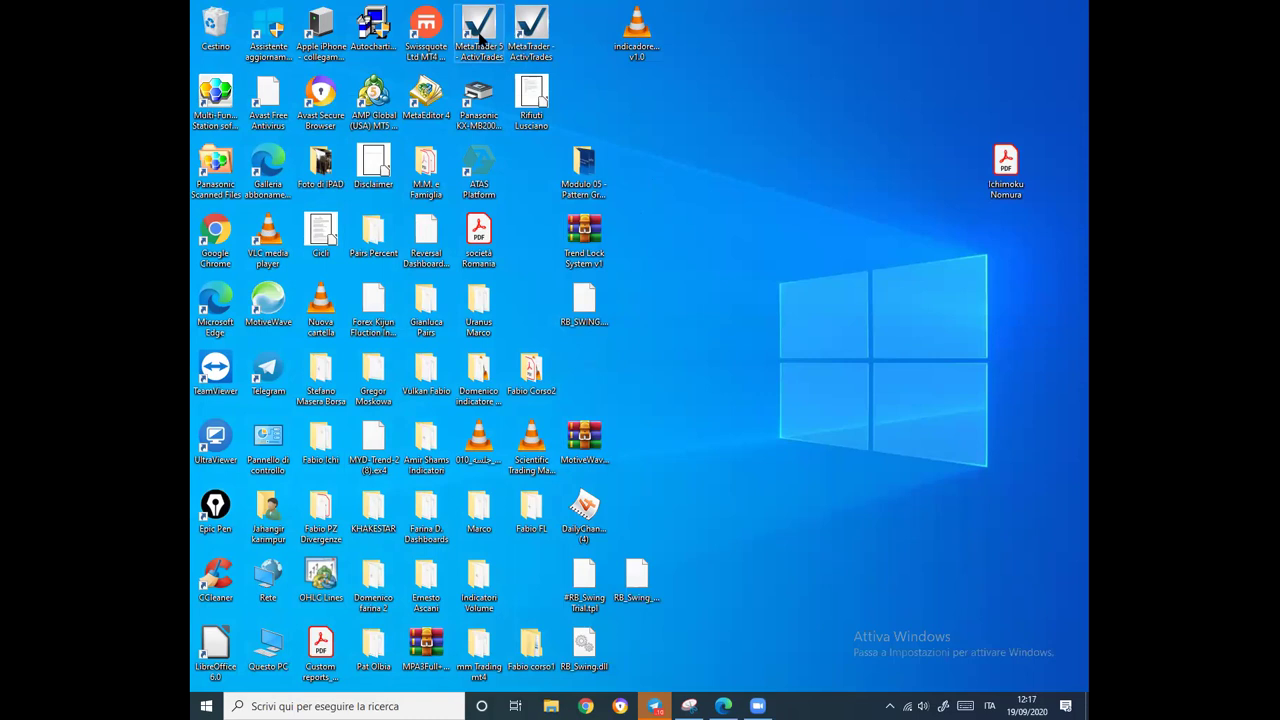
drag(537, 38, 695, 178)
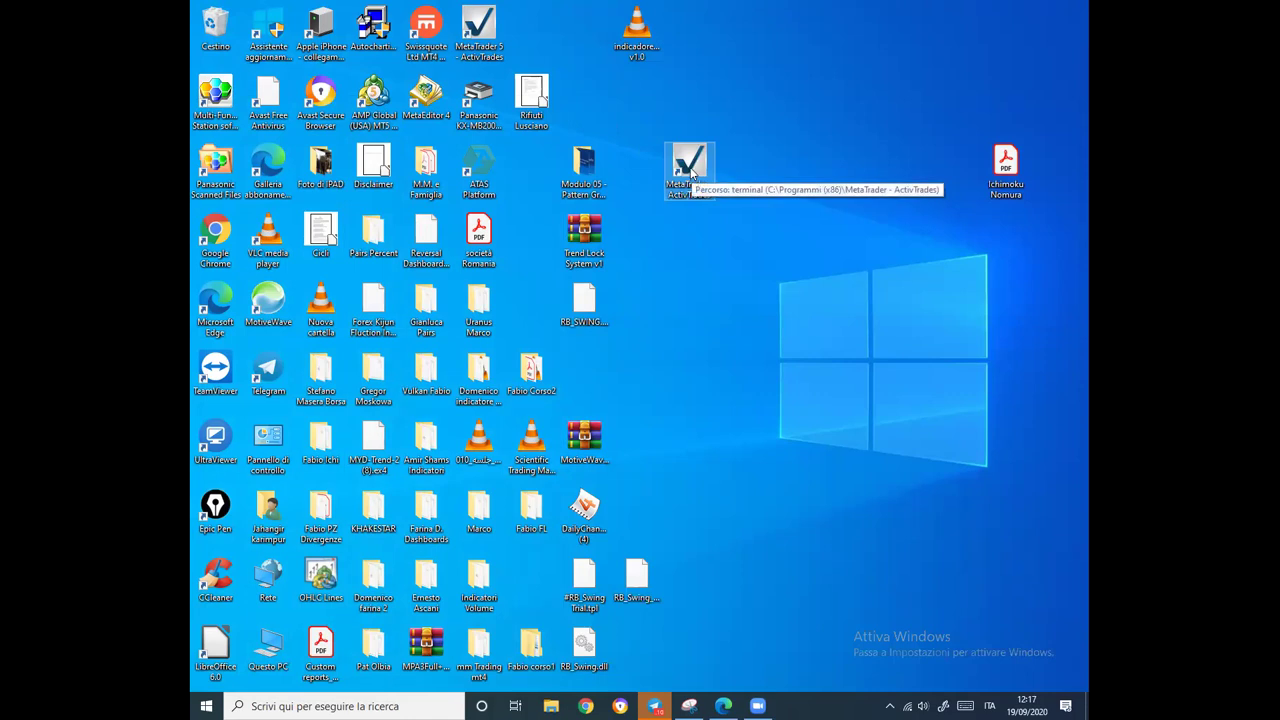
double_click(690, 190)
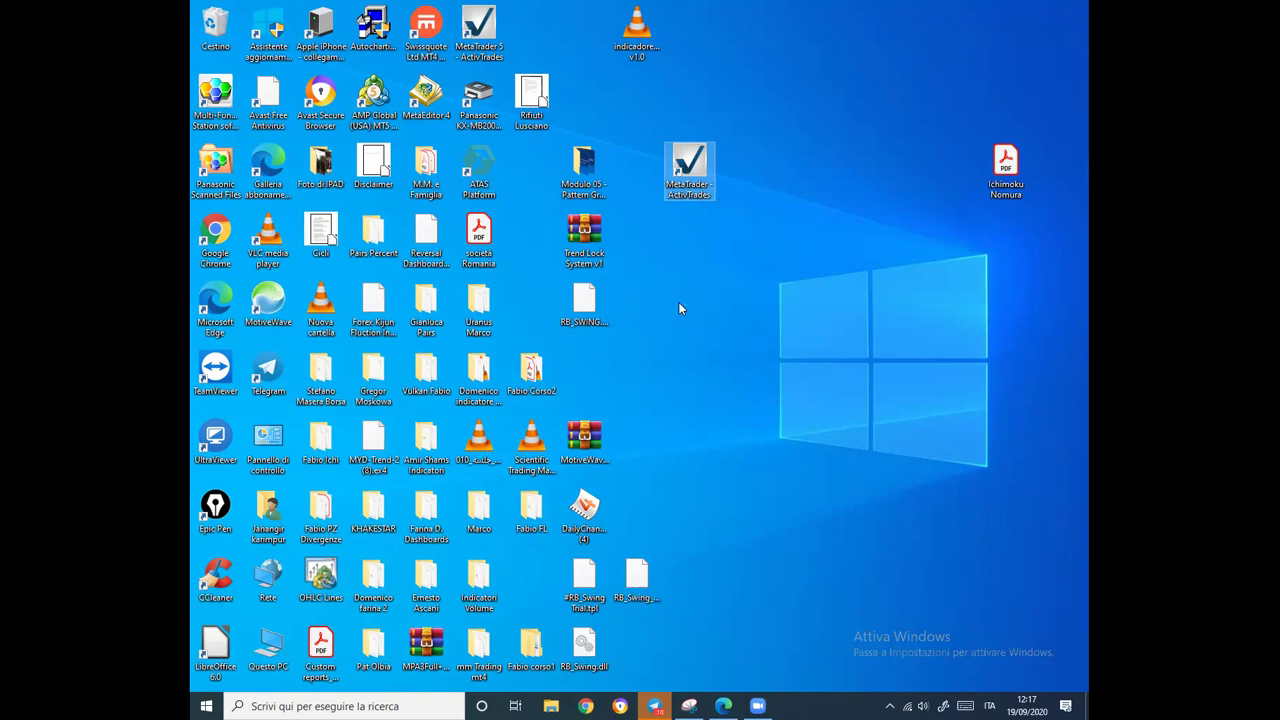
Show the Windows power options containing the system restart command and dismiss them.
click(206, 706)
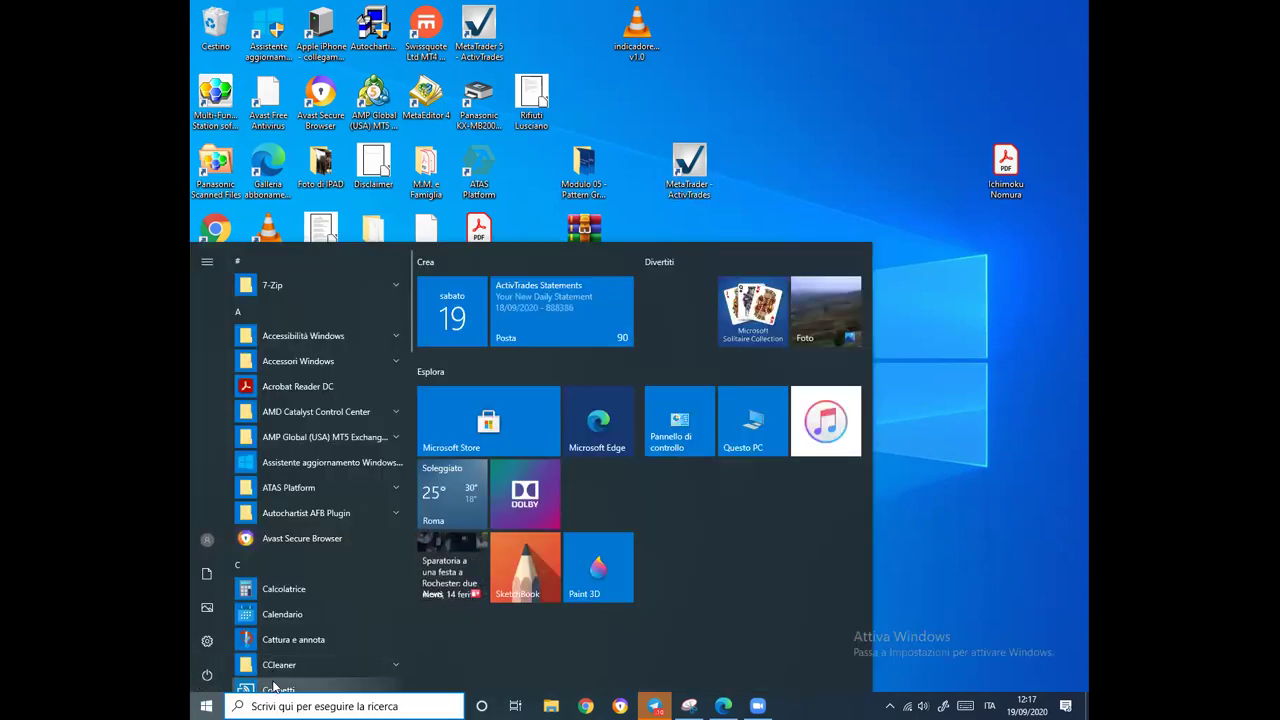
scroll(246, 678, down, 2)
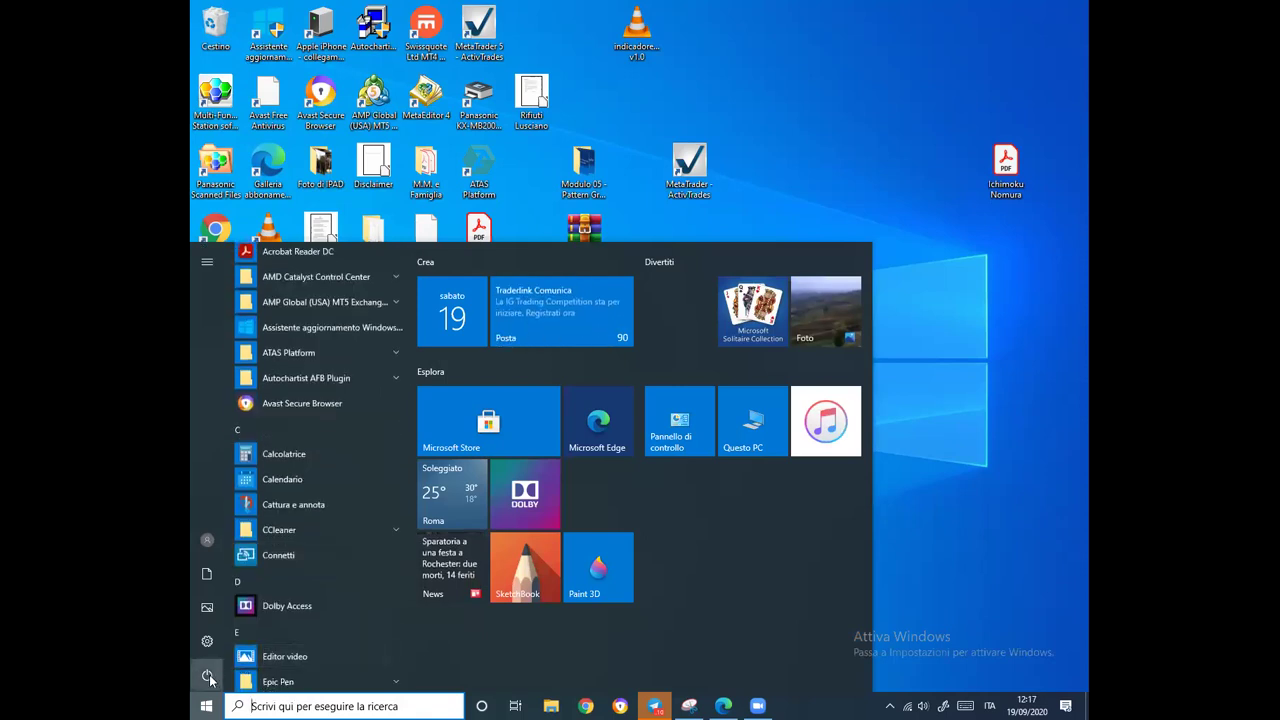
click(236, 680)
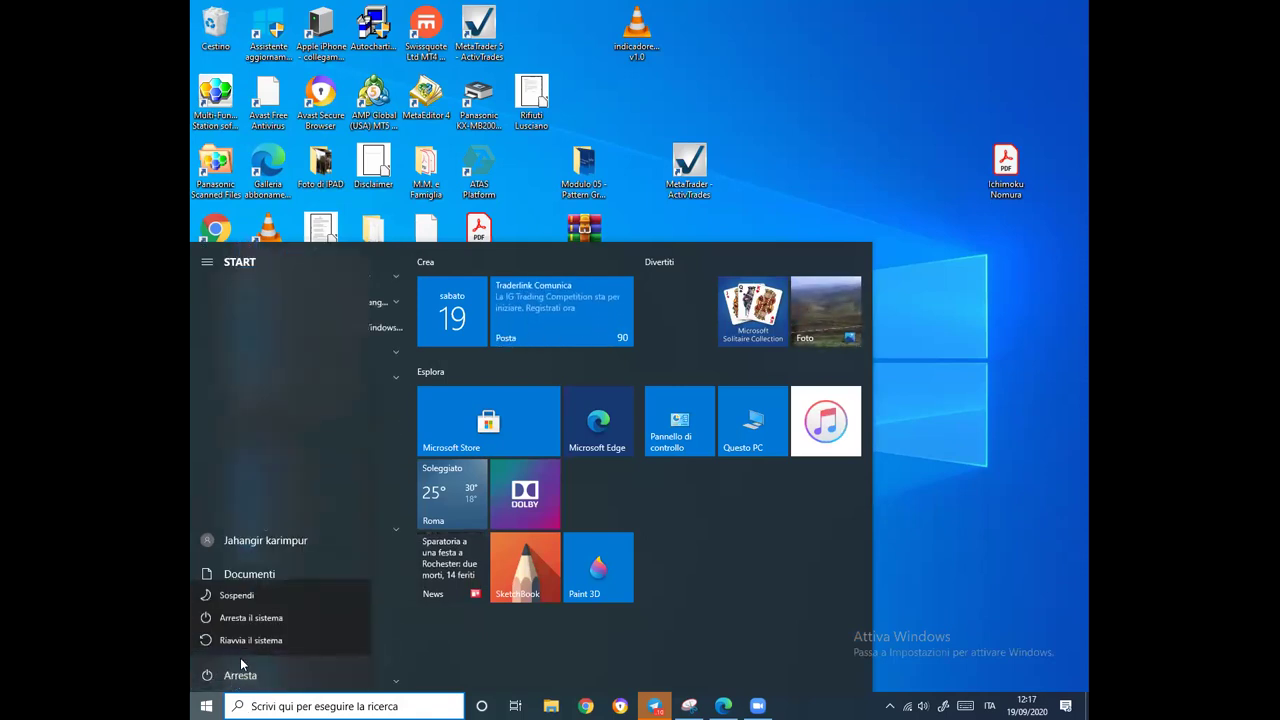
key(Escape)
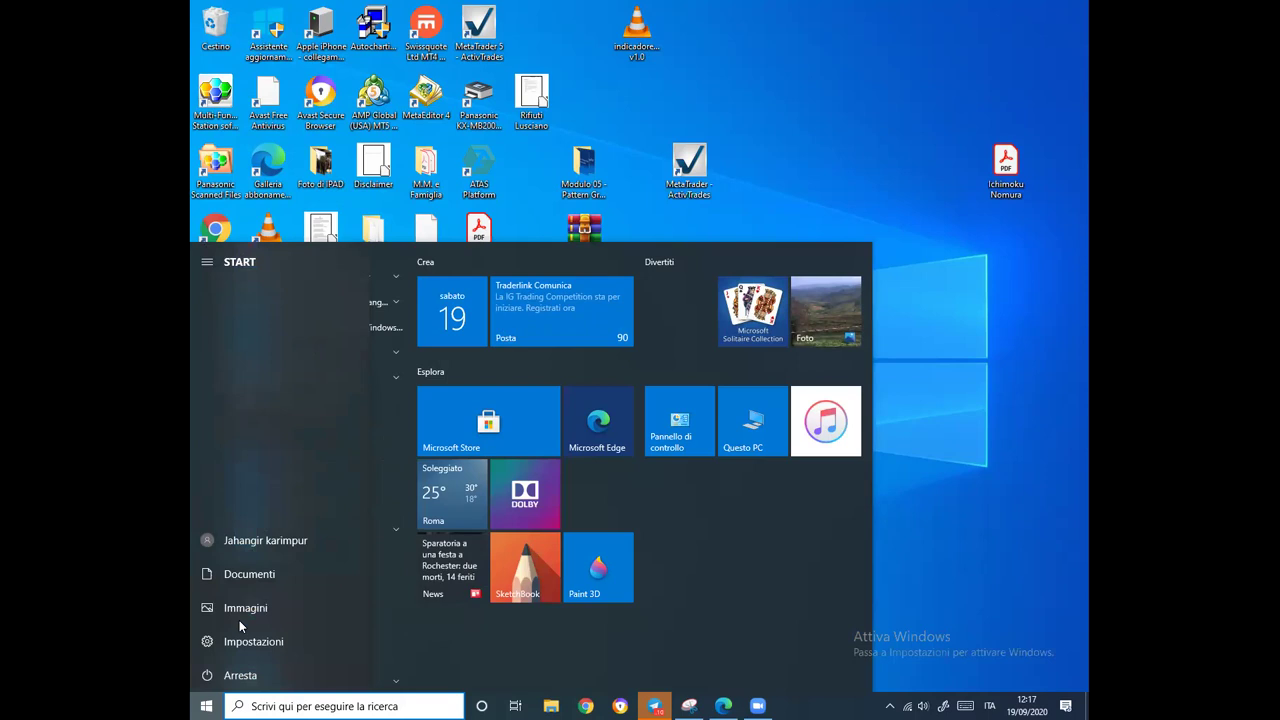
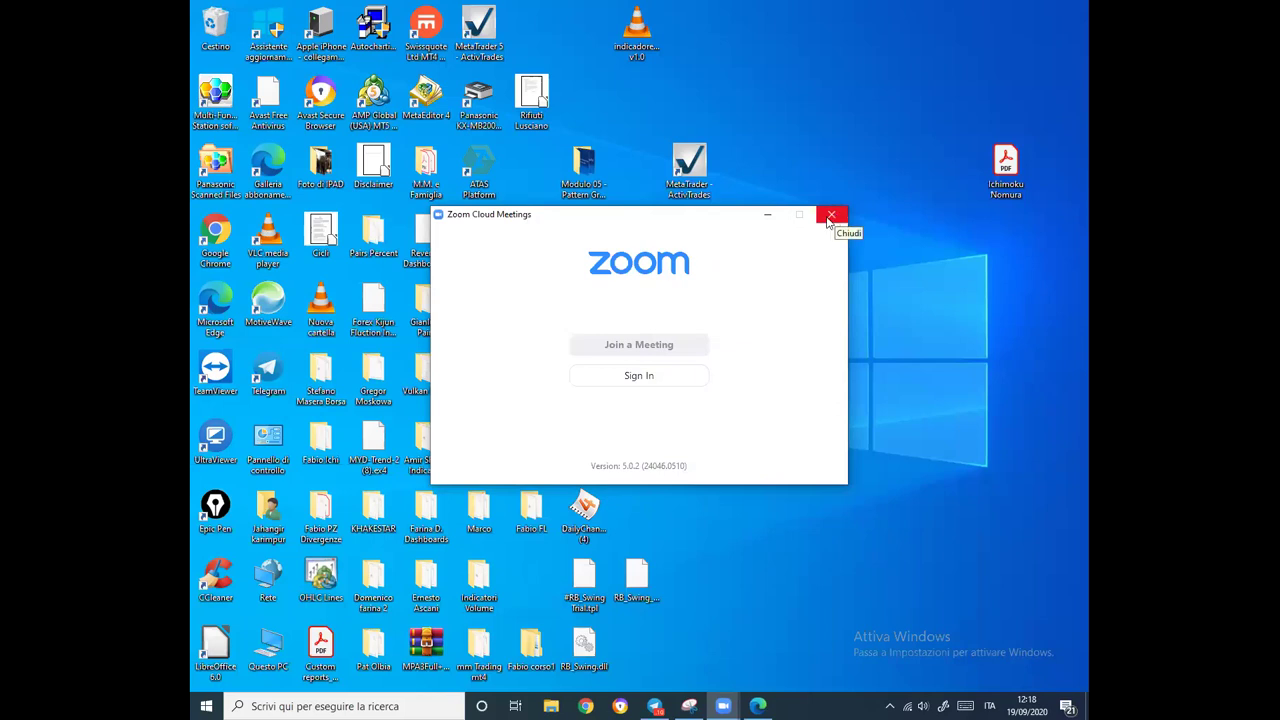
Minimize the Zoom Cloud Meetings window and try to launch the MetaTrader - ActivTrades terminal from its relocated desktop shortcut.
click(767, 216)
click(690, 165)
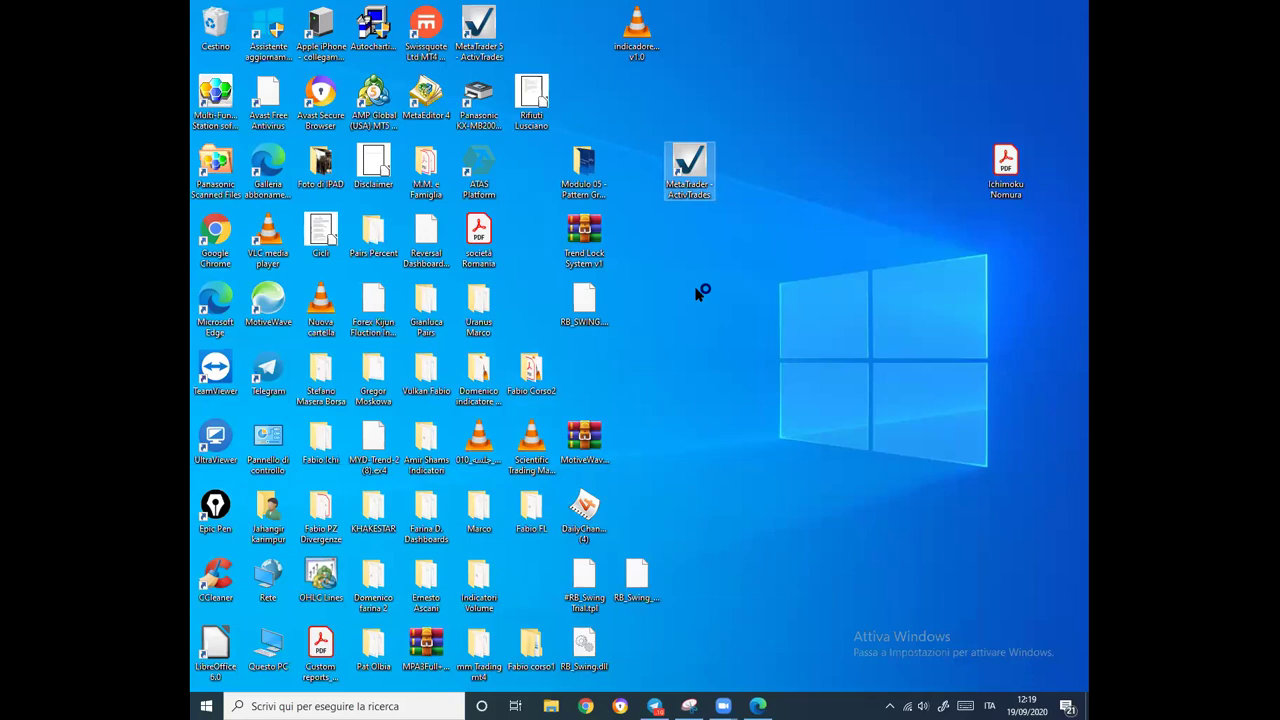
click(697, 293)
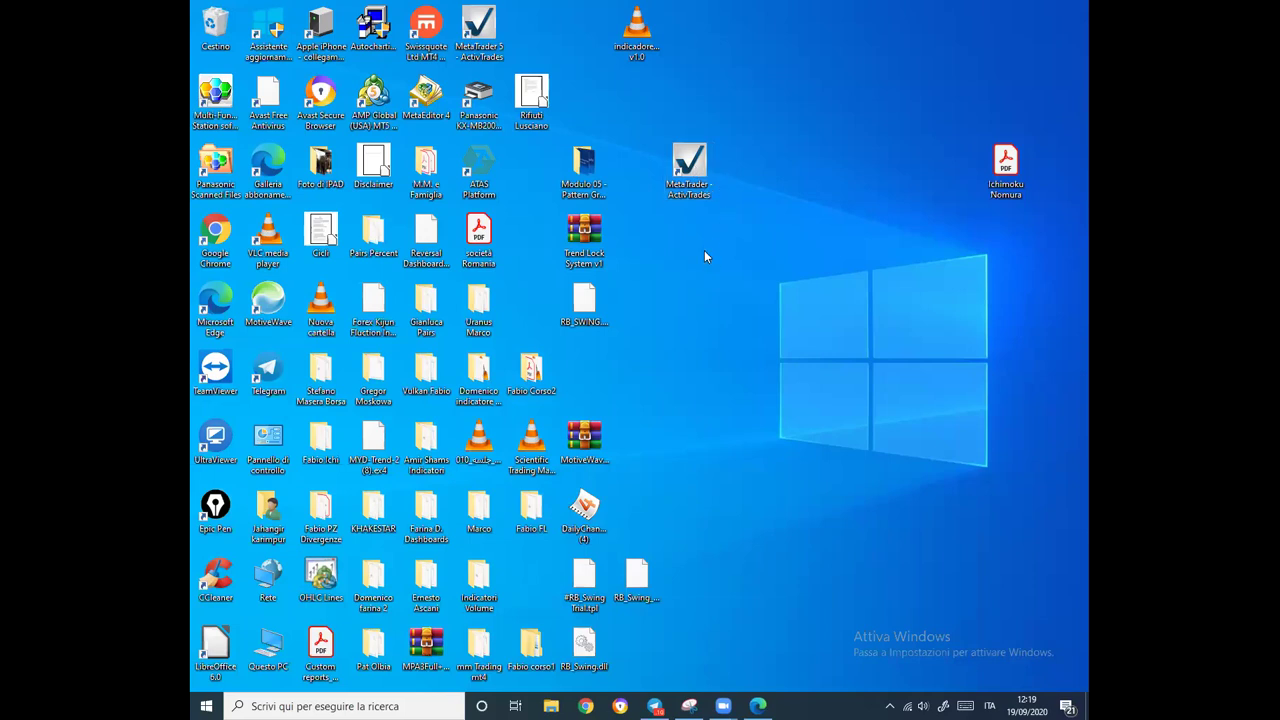
double_click(697, 168)
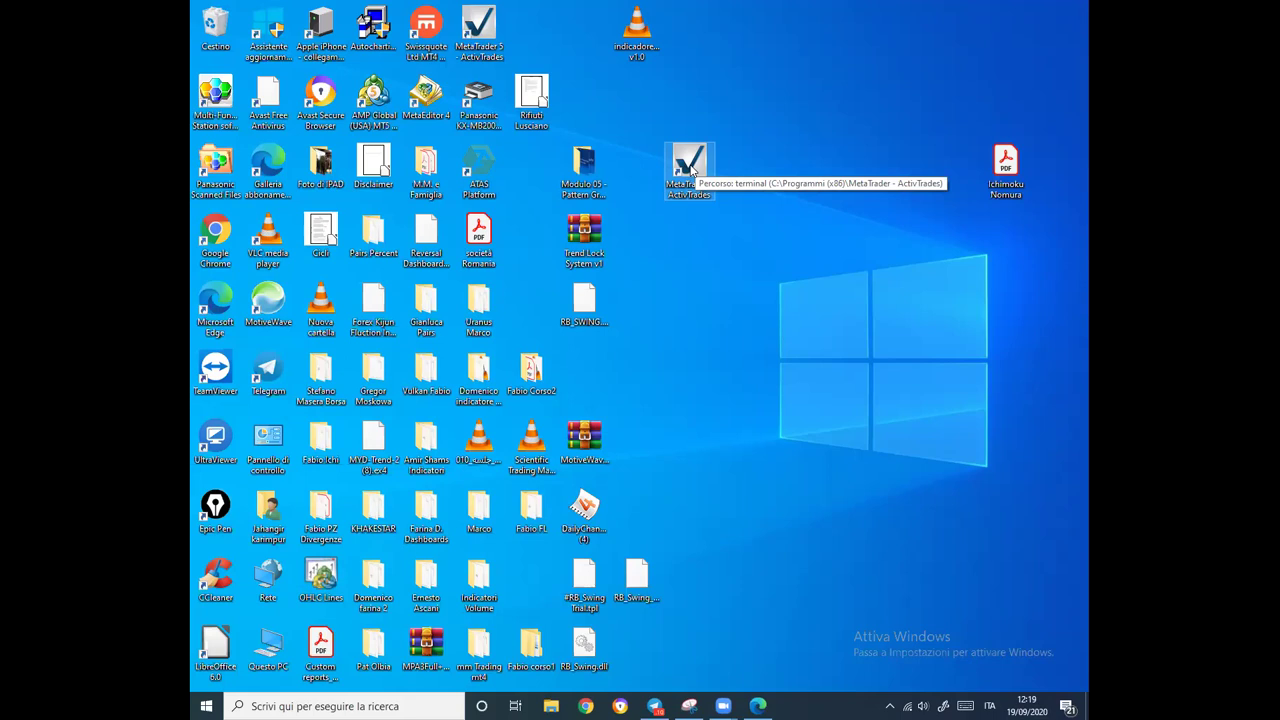
Launch the MetaTrader - ActivTrades terminal from its desktop shortcut, close it and force the unresponsive program to end.
double_click(690, 168)
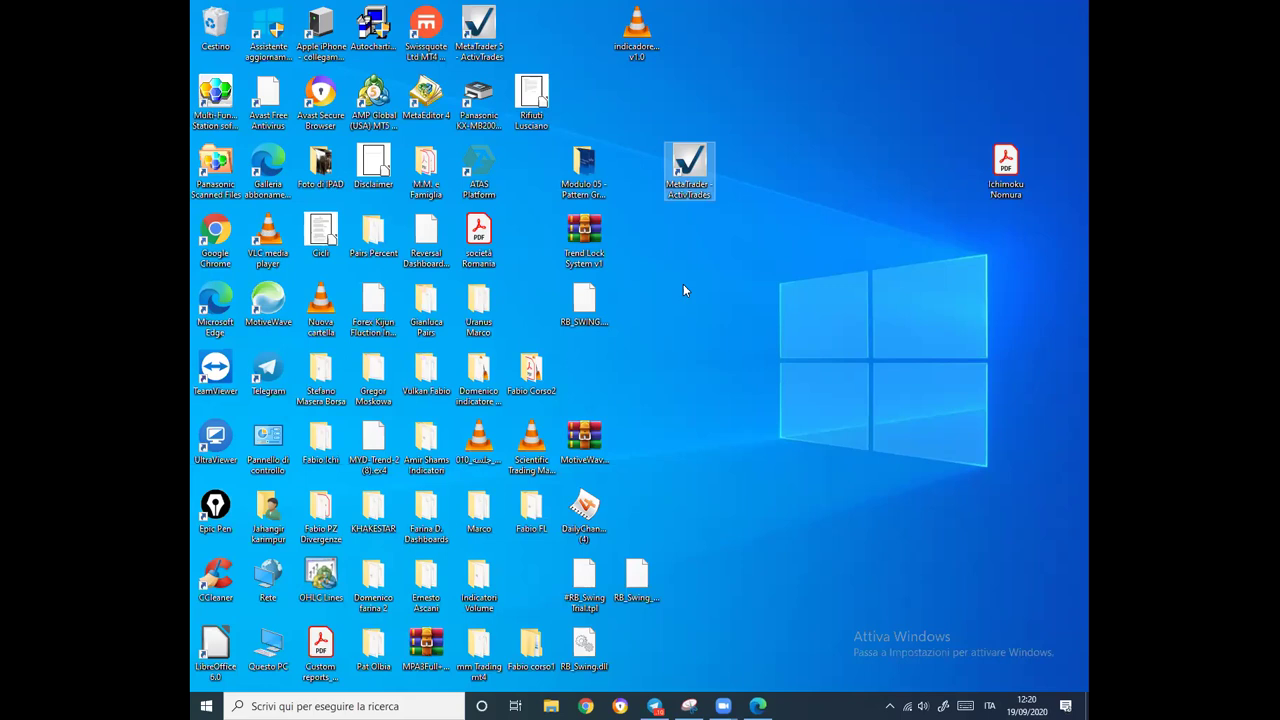
double_click(696, 170)
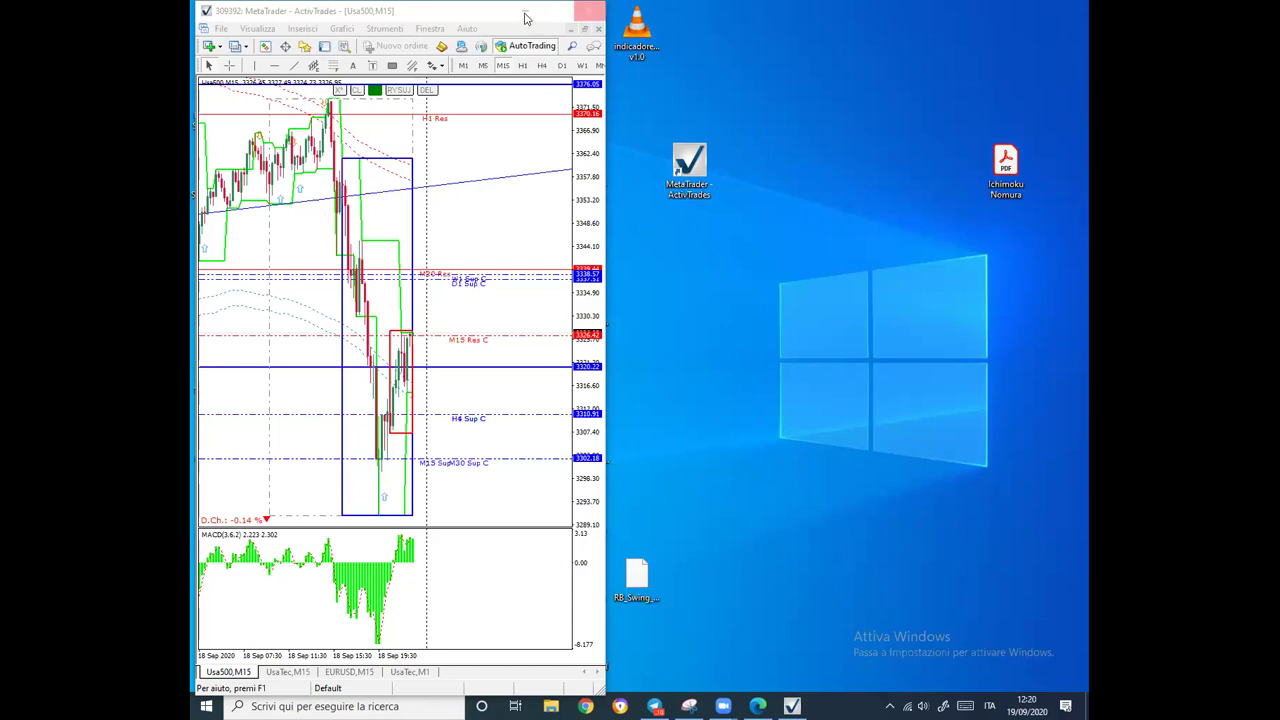
click(593, 13)
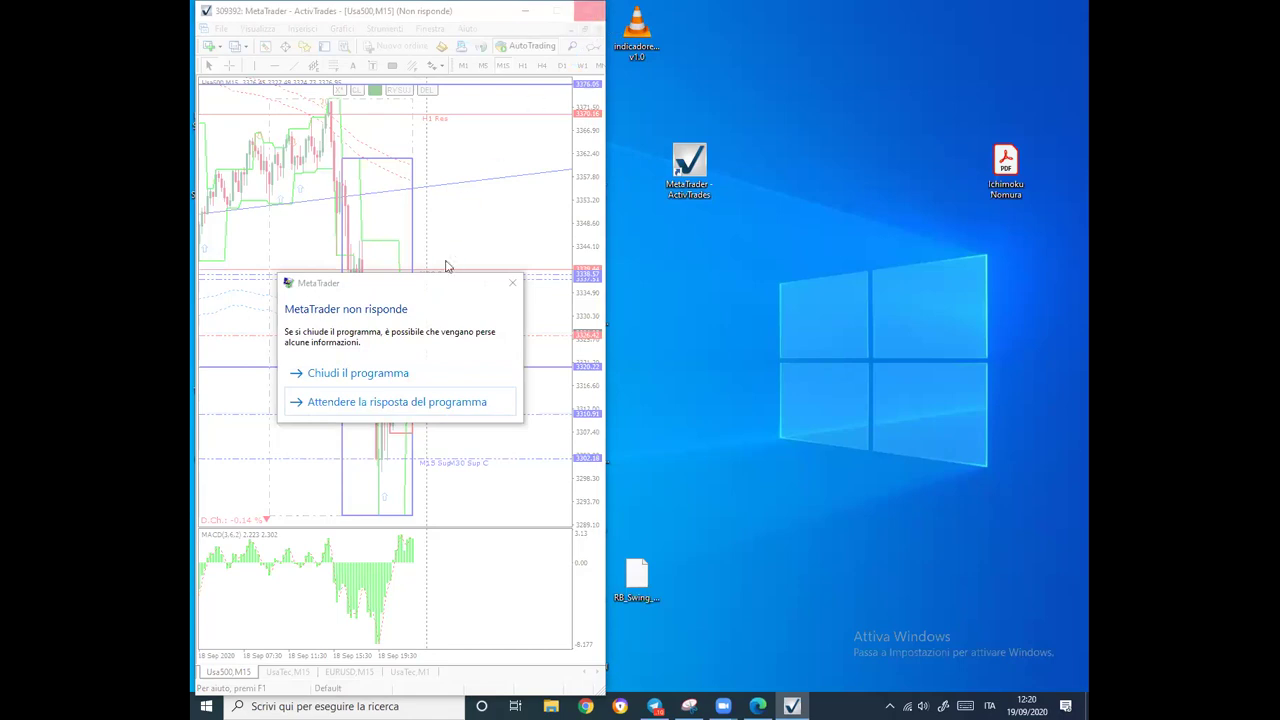
click(388, 374)
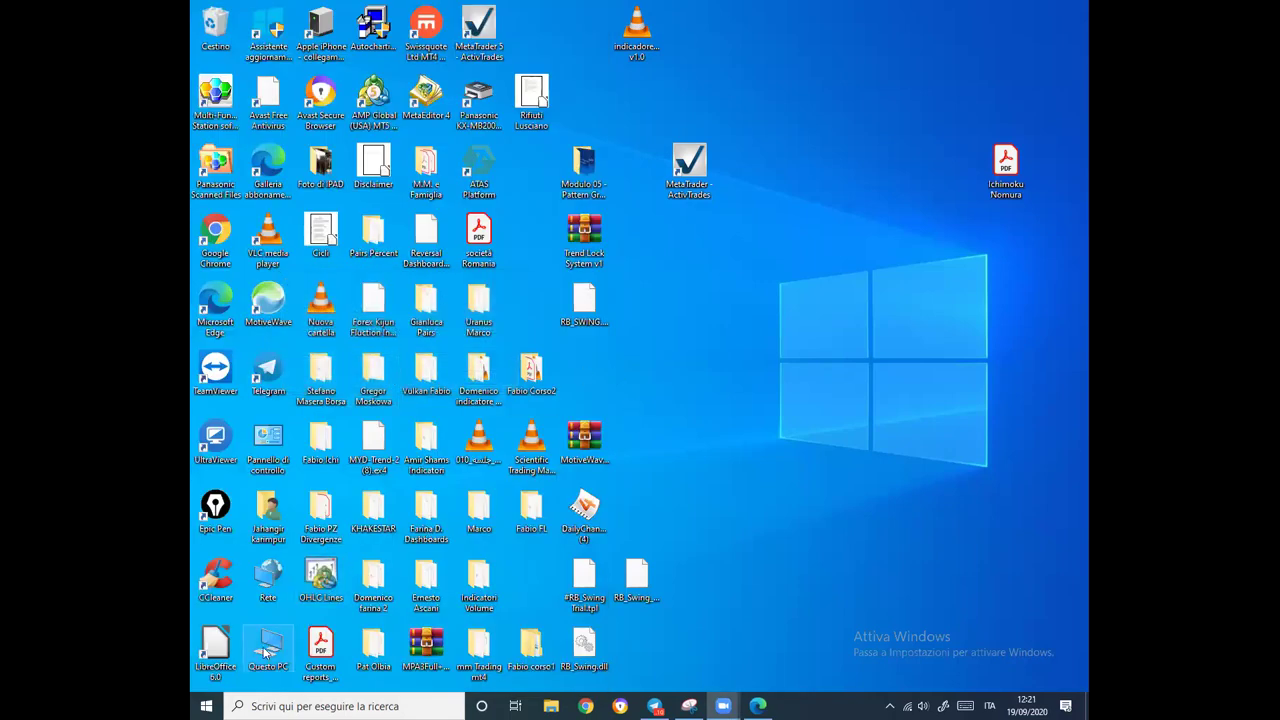
click(207, 705)
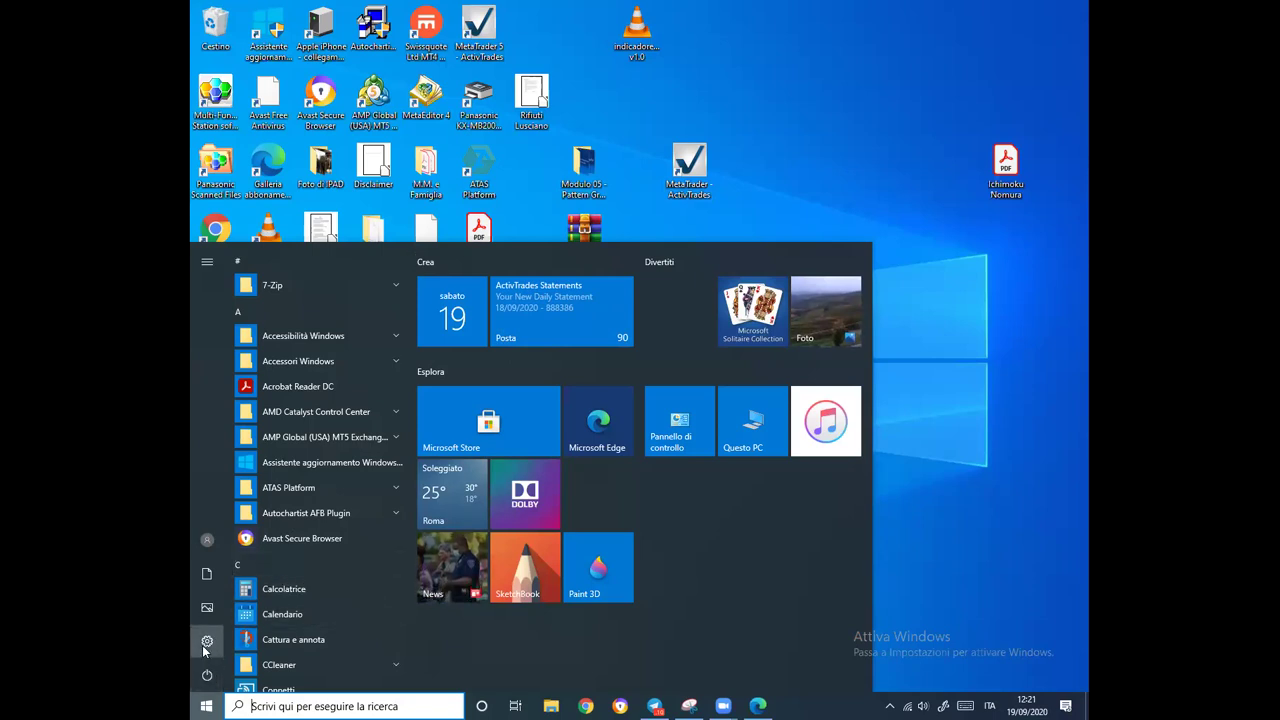
mouse_move(205, 647)
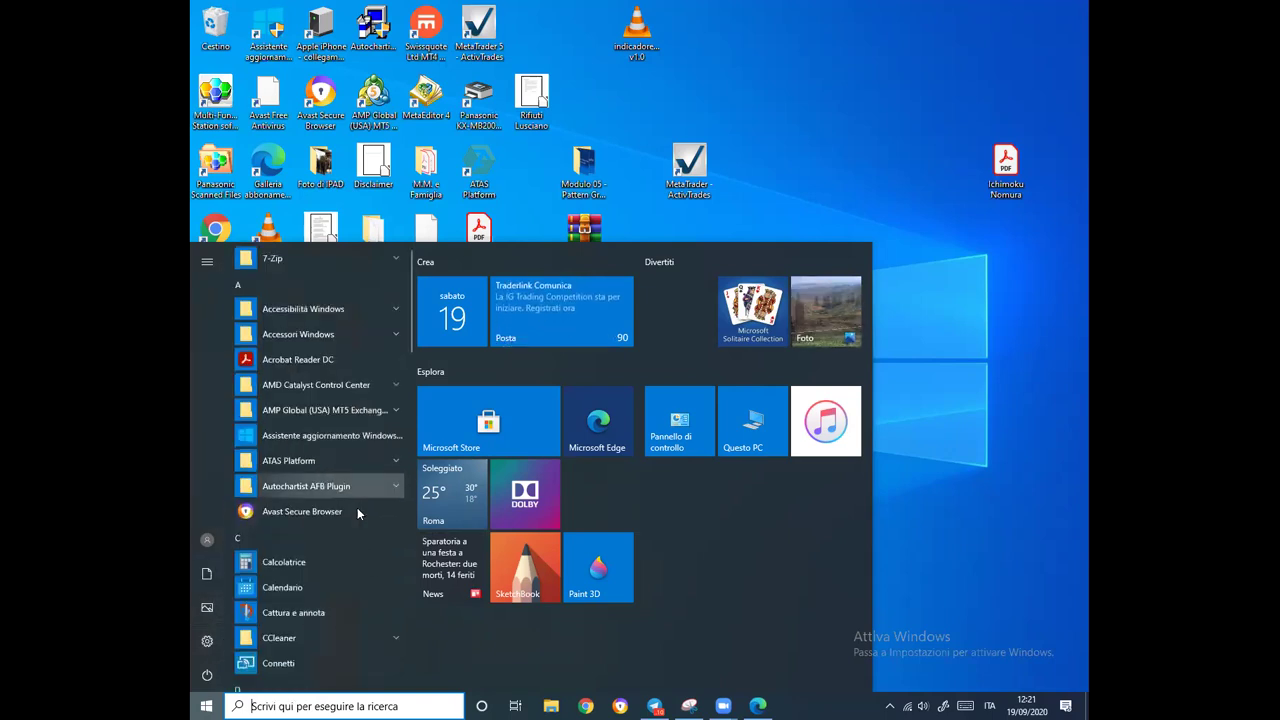
scroll(357, 508, down, 1)
click(510, 179)
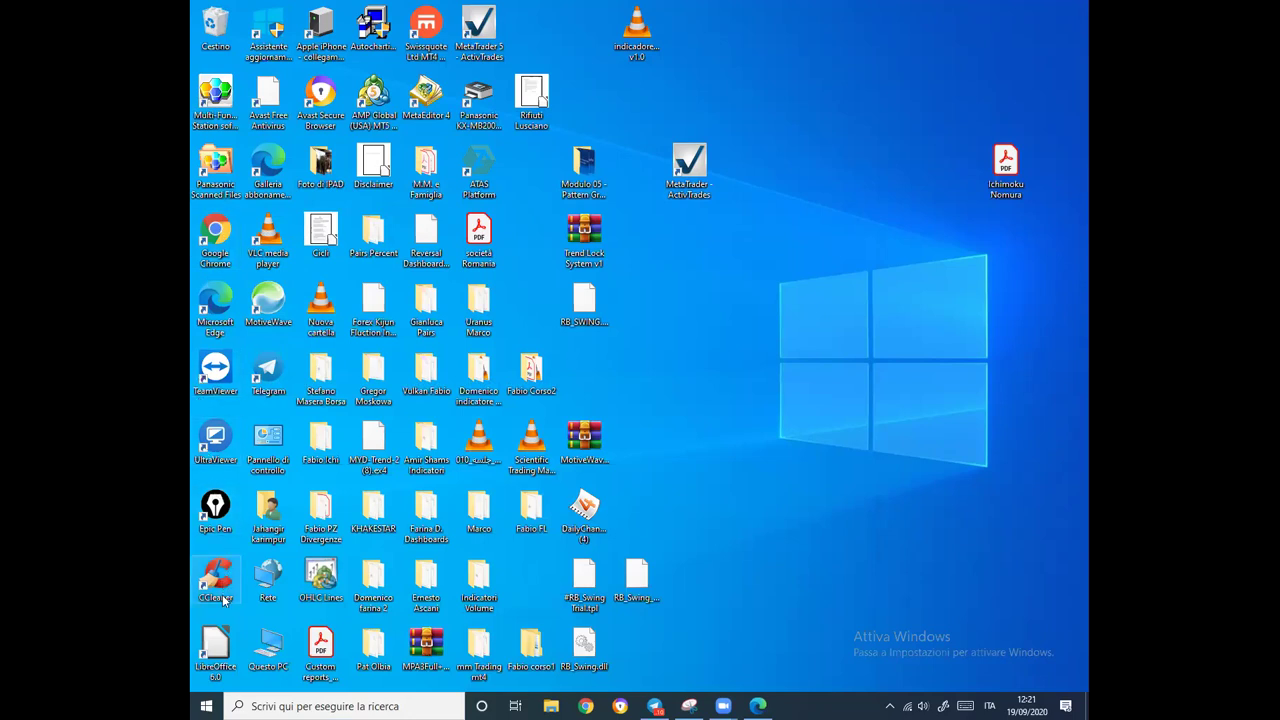
Open Questo PC from the desktop in a maximized window and go into Disco locale (C:).
double_click(270, 660)
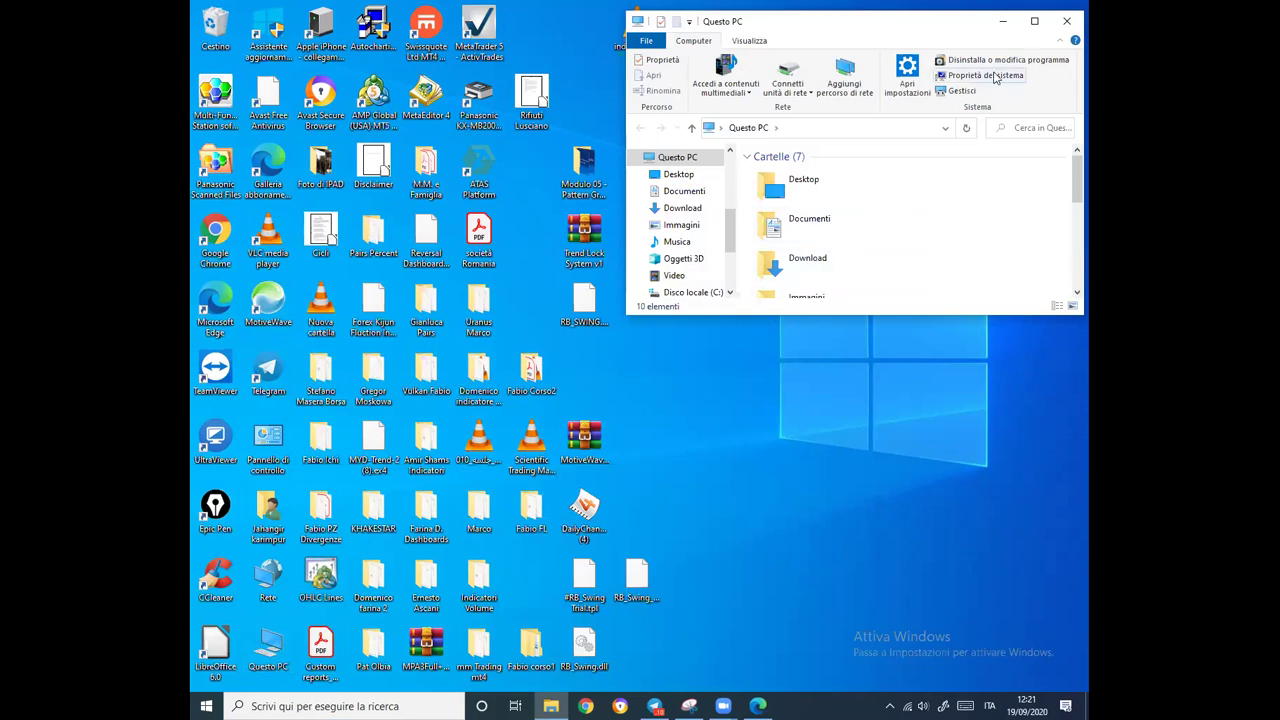
click(1034, 21)
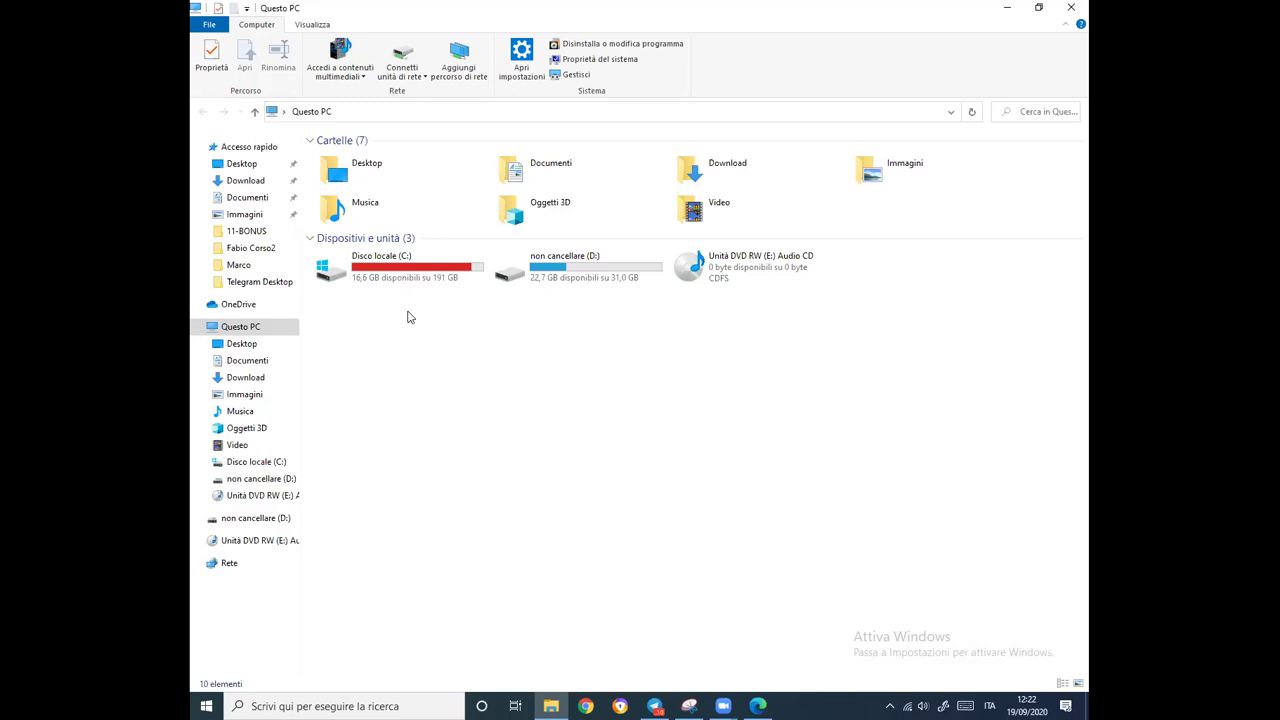
double_click(366, 263)
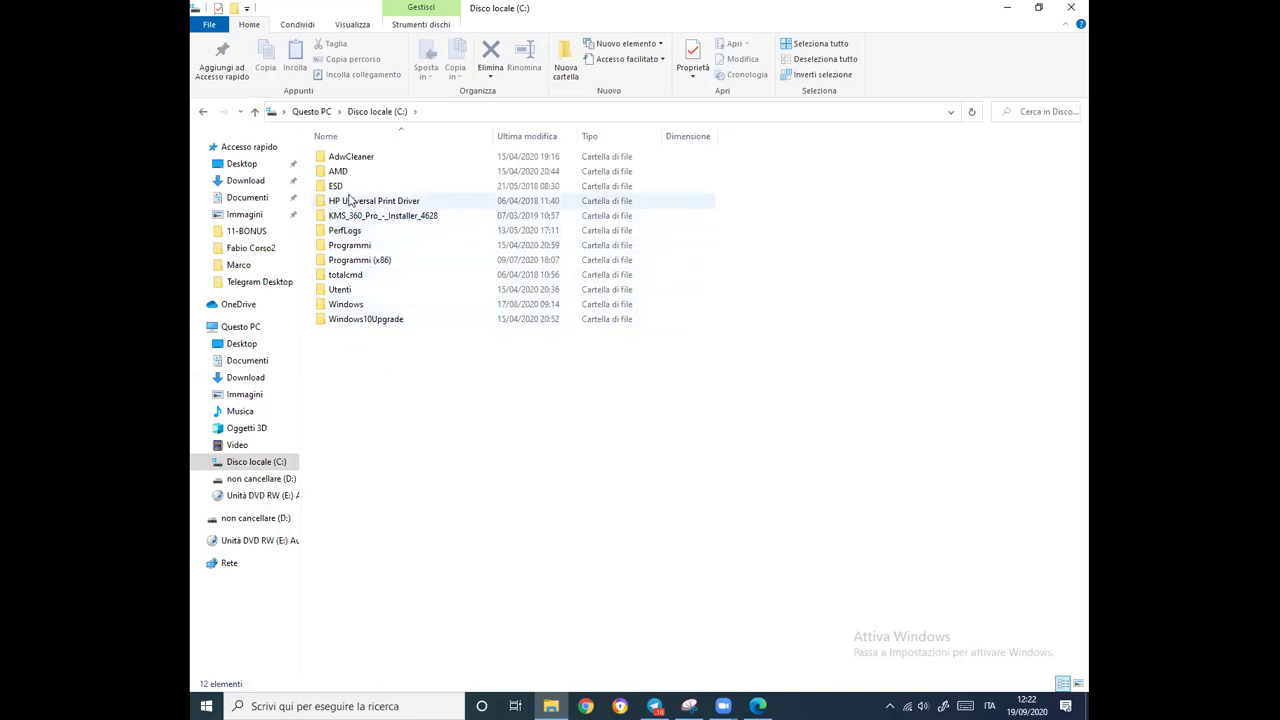
Look inside the Pubblica folder and the user profile folder under Utenti and return to the root of drive C:.
double_click(340, 291)
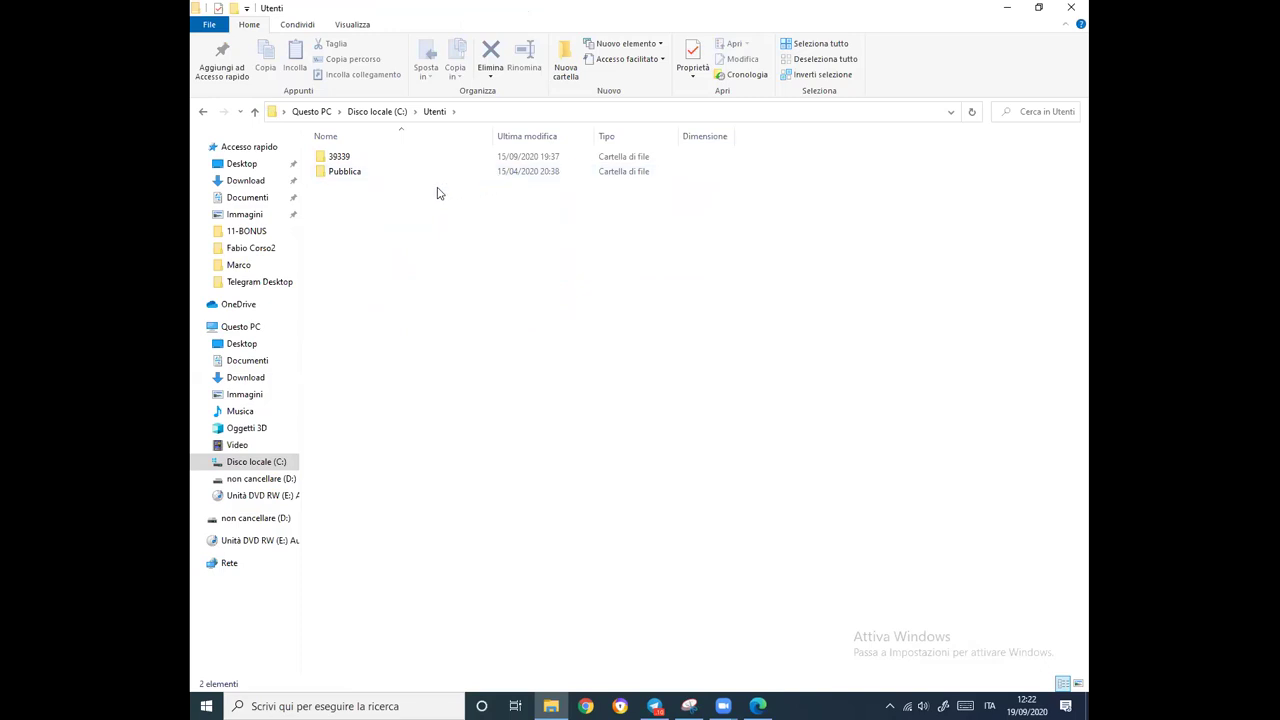
double_click(339, 174)
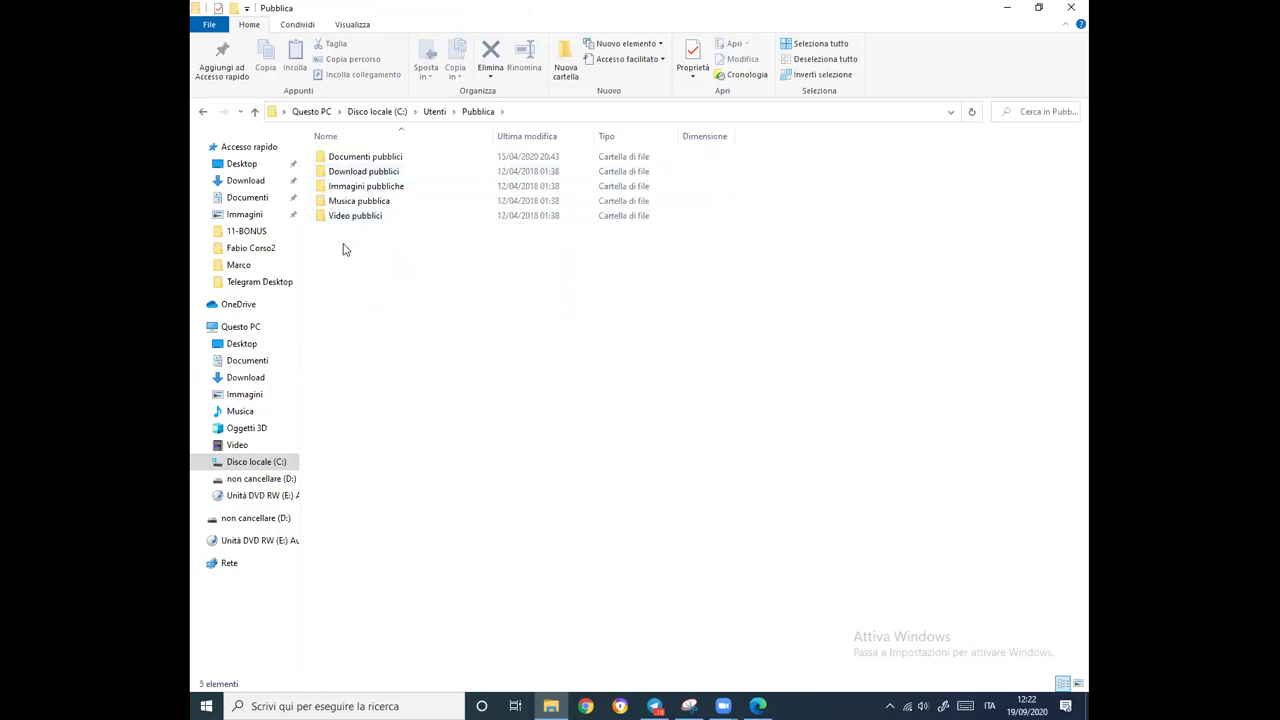
click(203, 112)
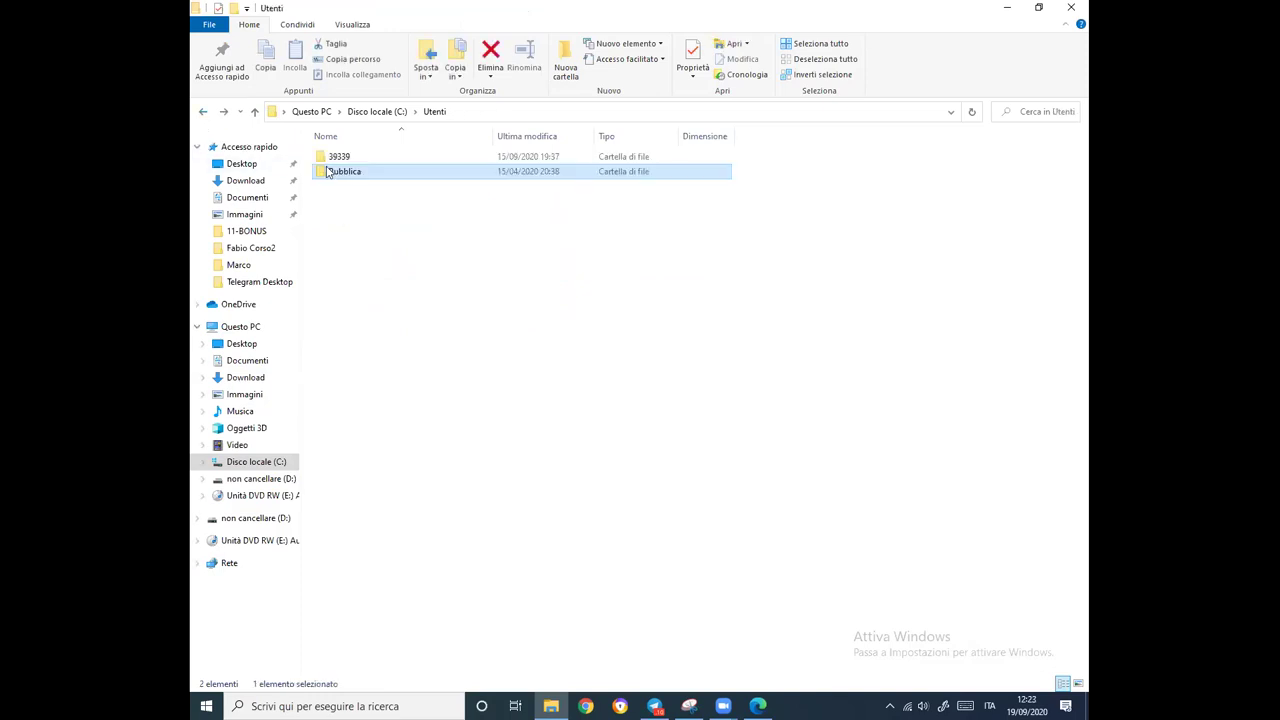
double_click(339, 157)
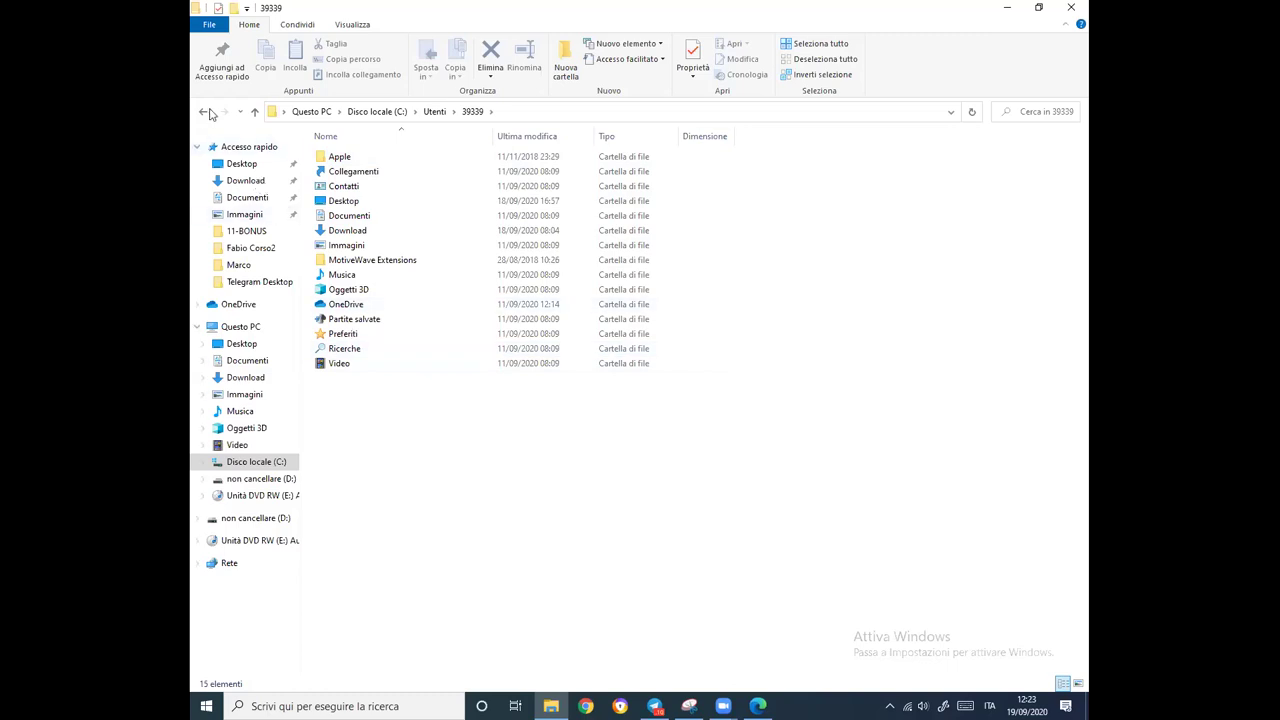
click(205, 113)
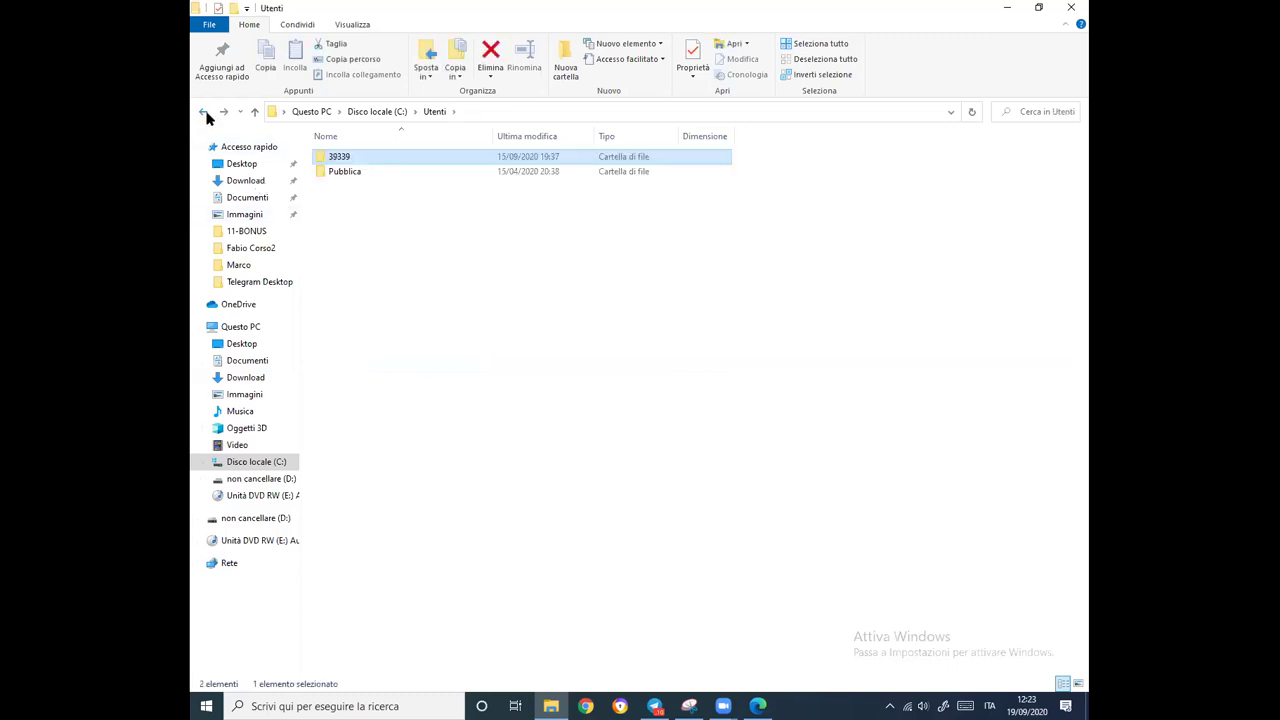
click(205, 113)
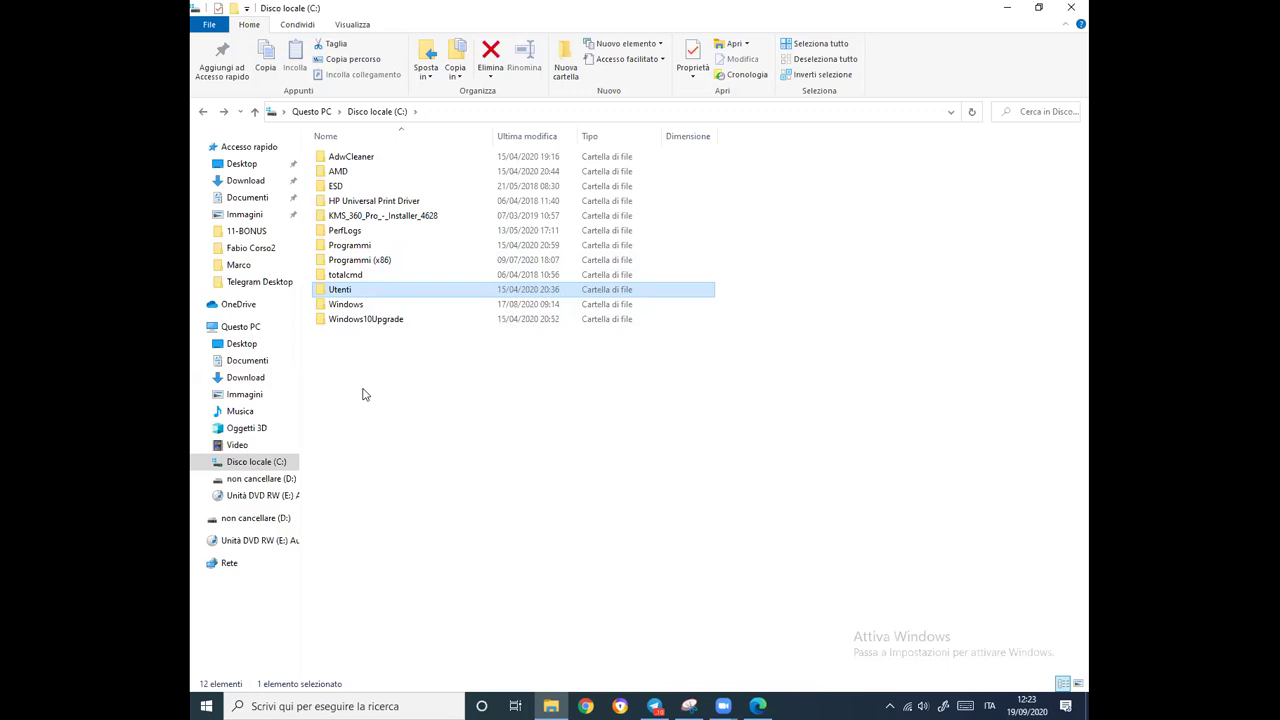
Open the default profile folder under Programmi (x86) > MetaTrader - ActivTrades > profiles.
double_click(362, 261)
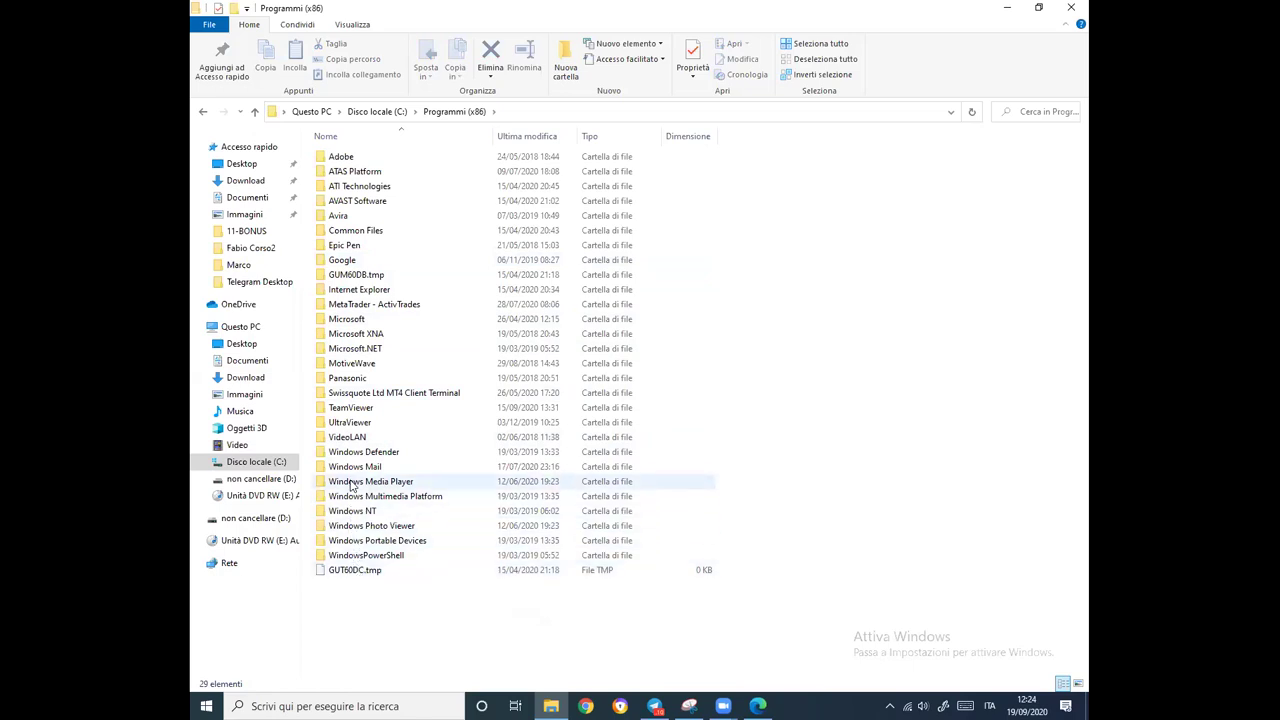
double_click(351, 309)
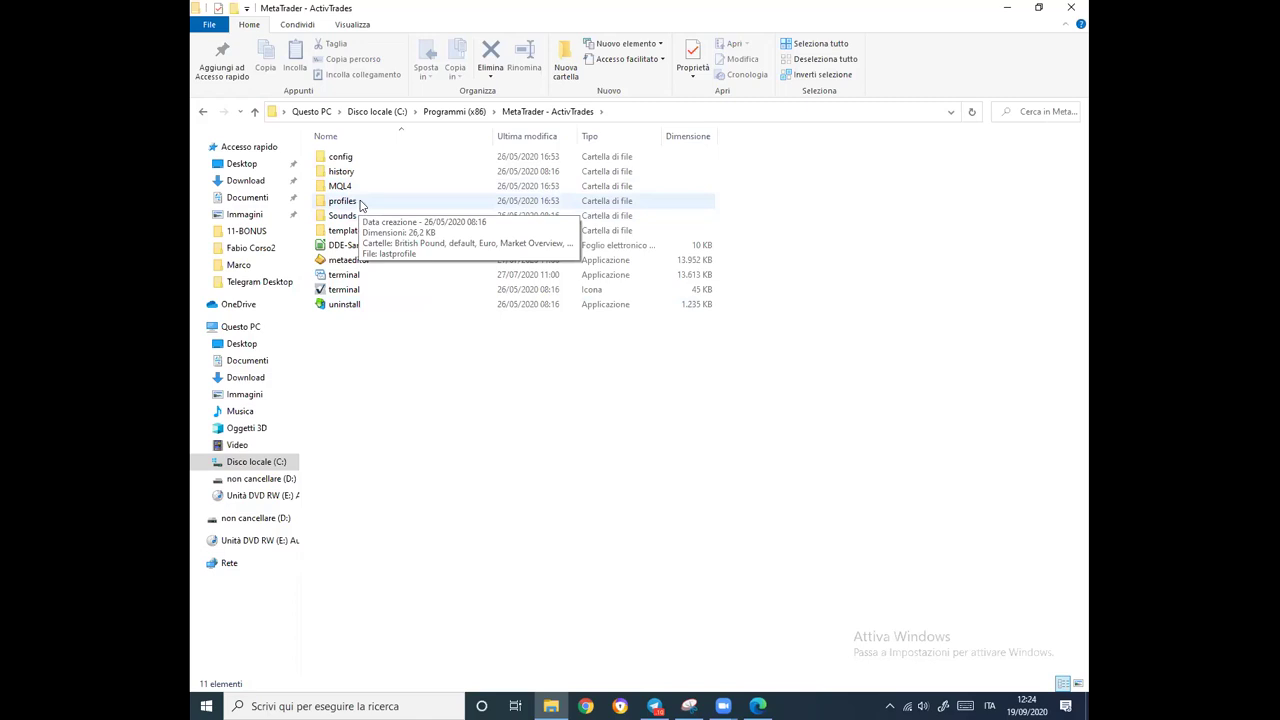
double_click(362, 204)
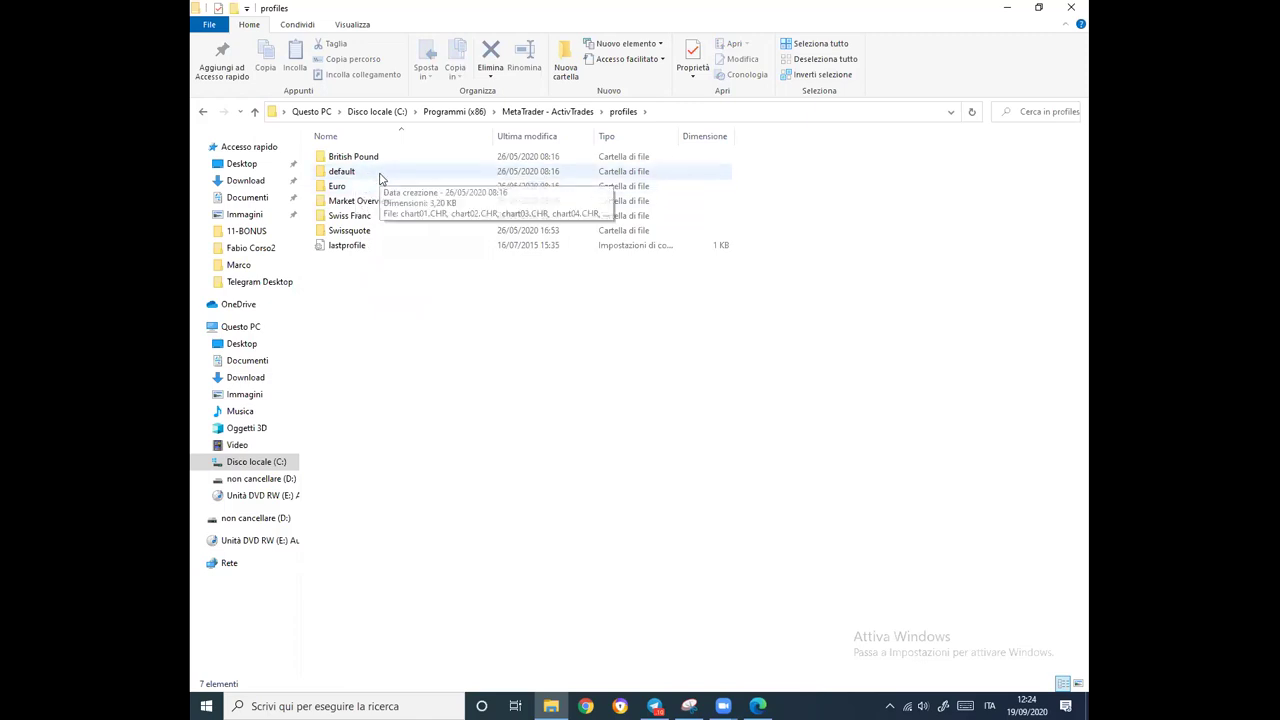
double_click(380, 176)
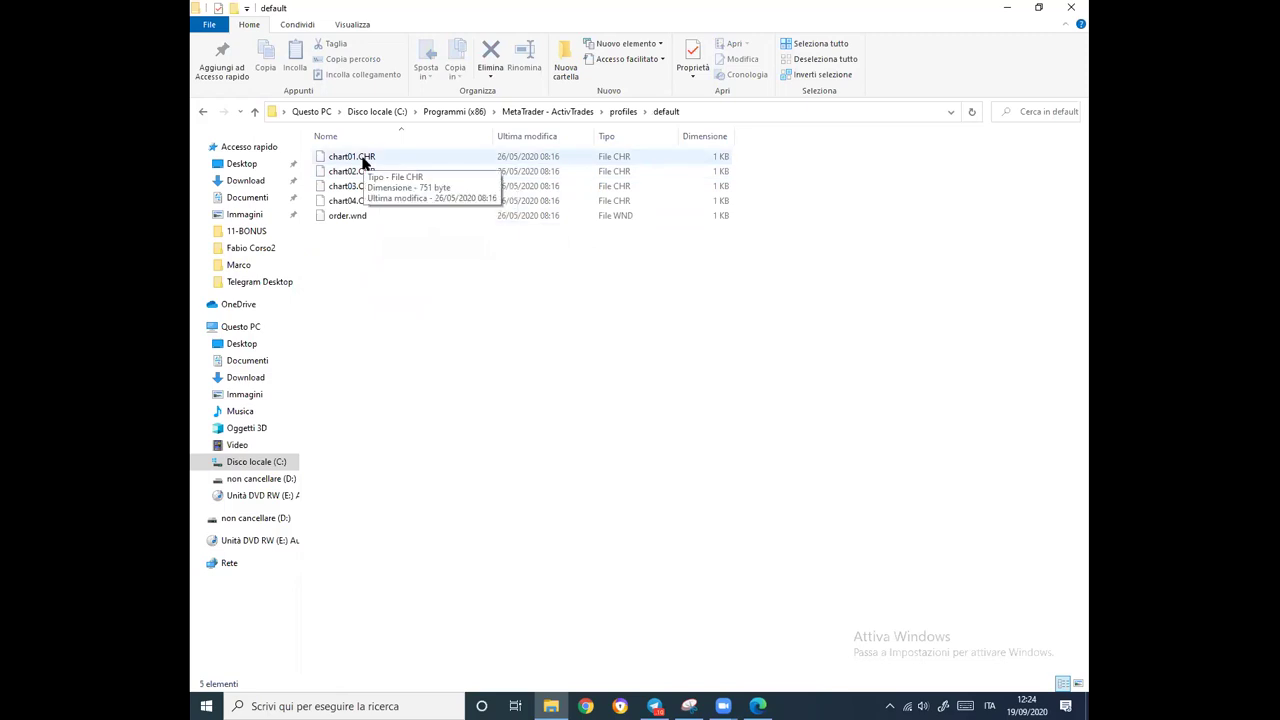
Delete the files chart01.CHR, chart02.CHR, chart03.CHR and chart04.CHR from the default profile folder, keeping order.wnd.
right_click(363, 160)
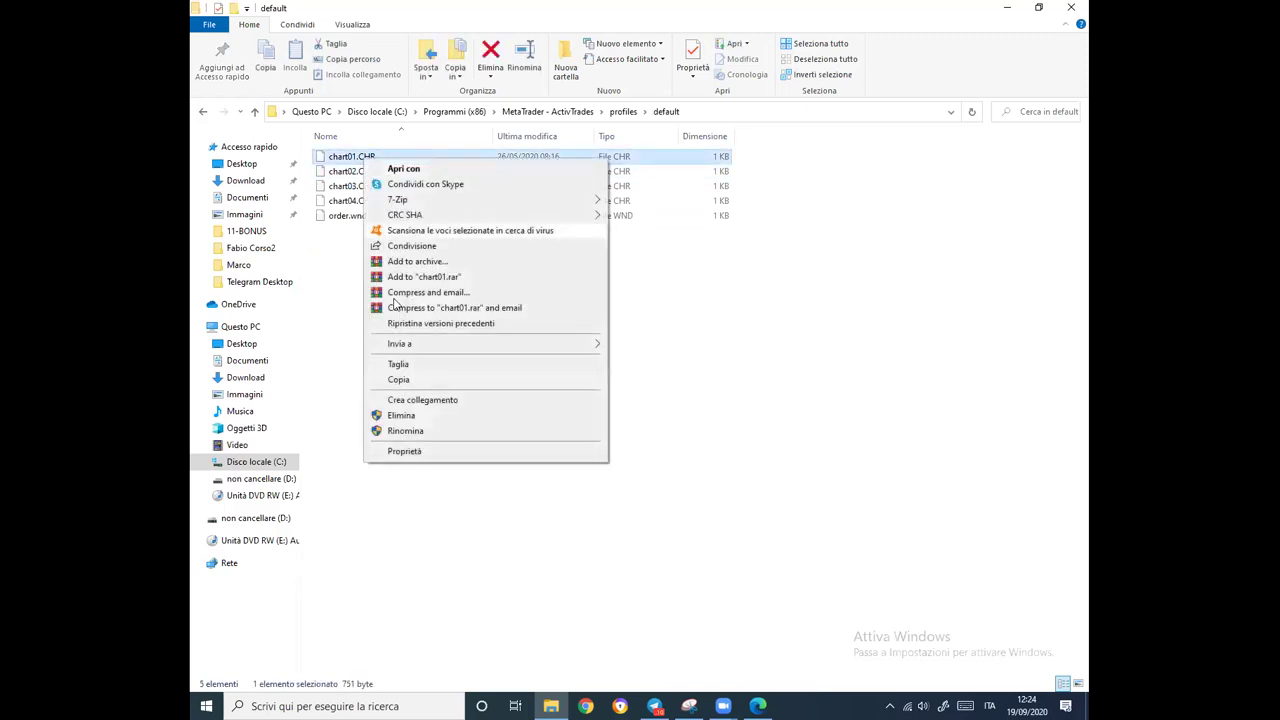
click(400, 415)
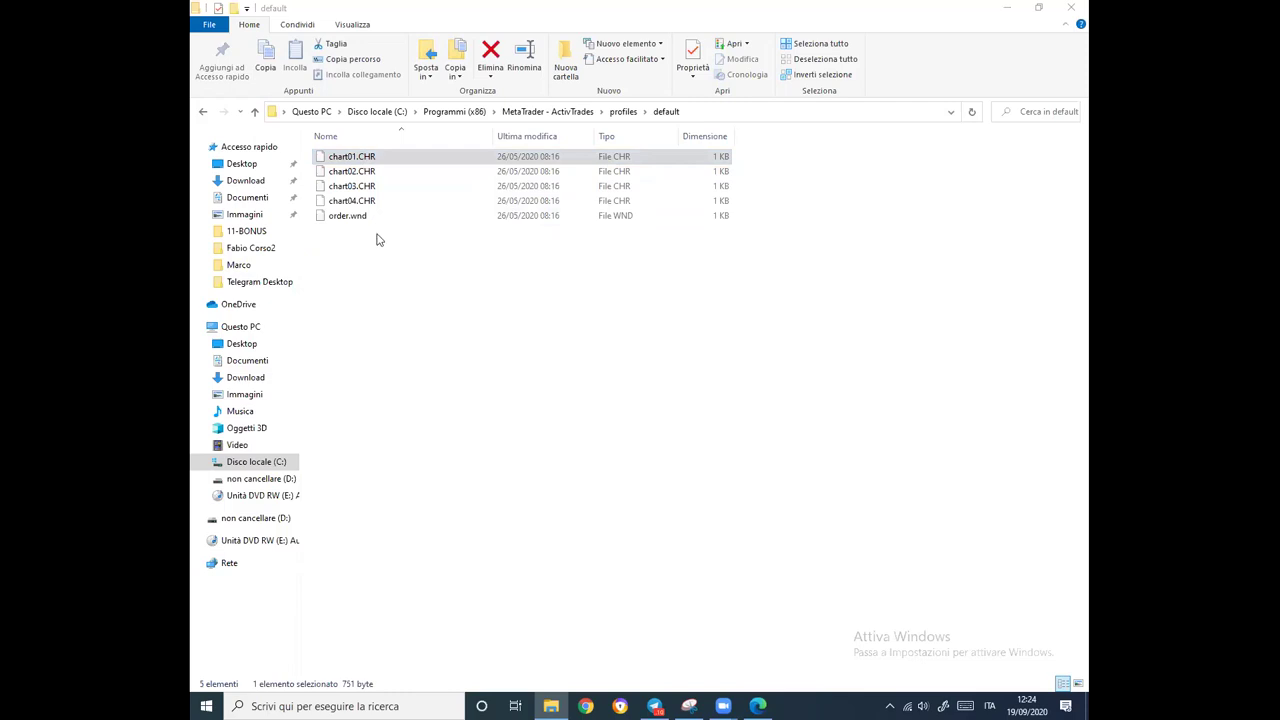
right_click(354, 160)
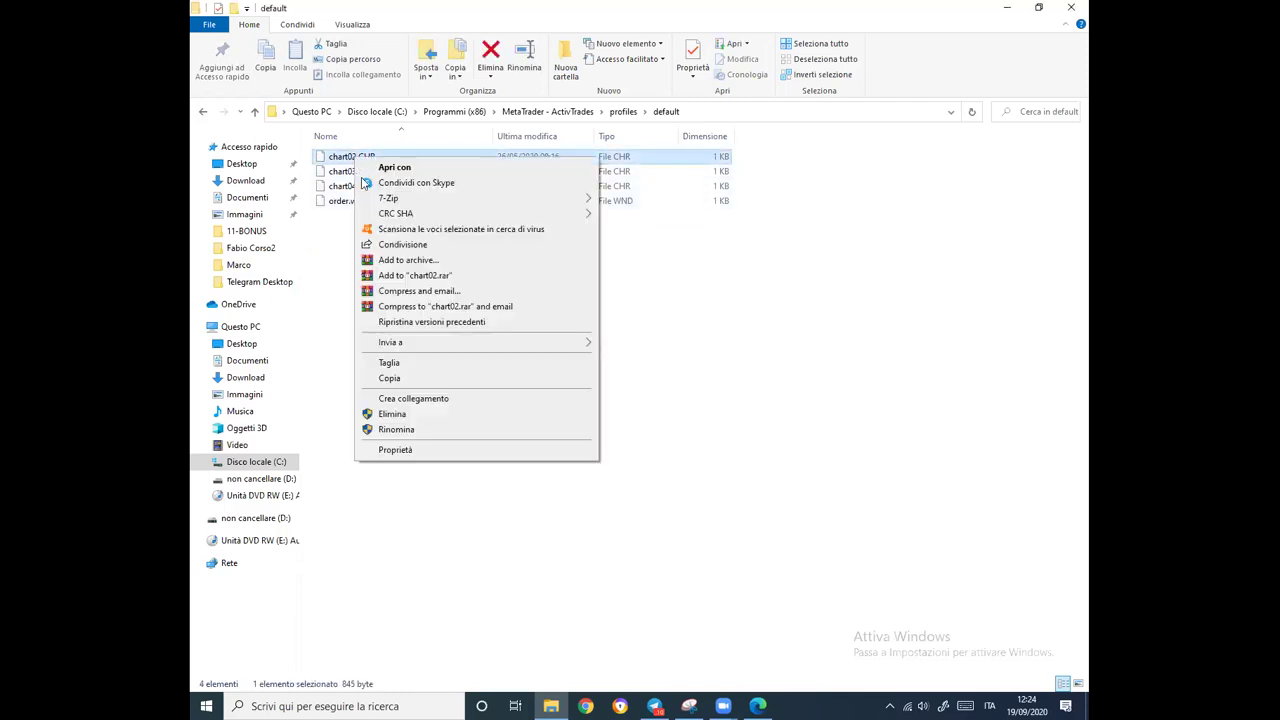
click(395, 414)
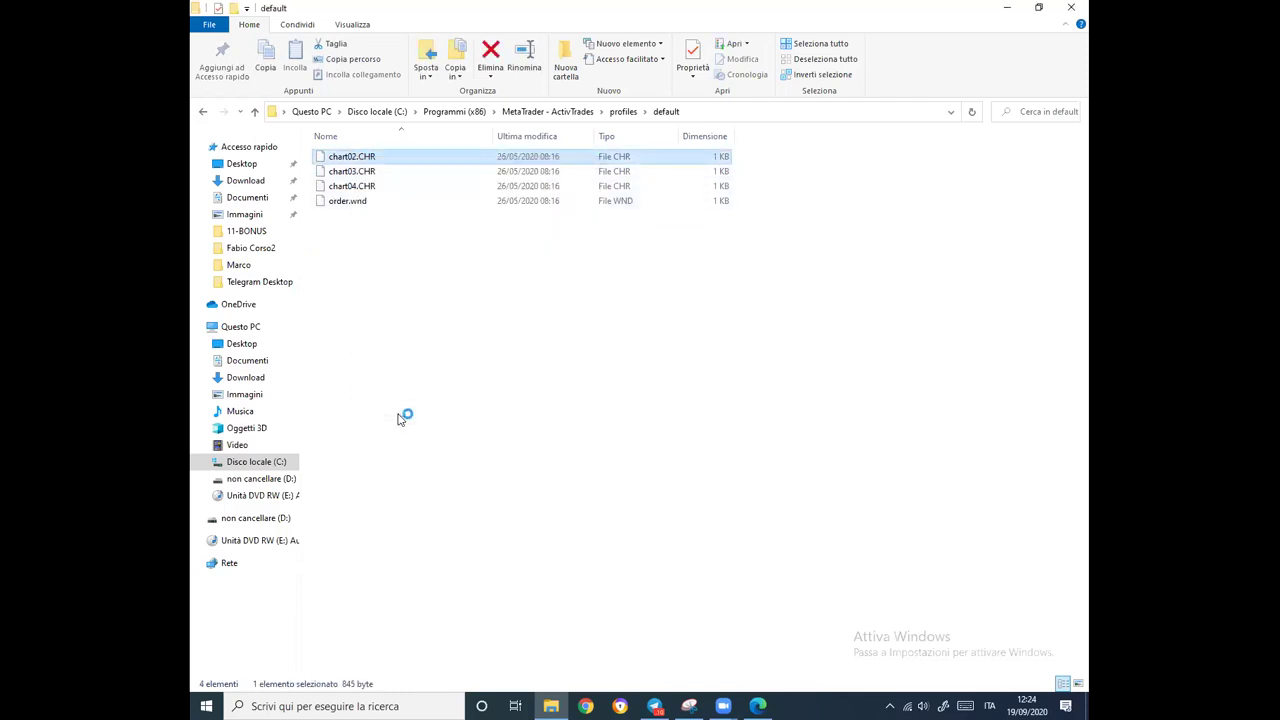
click(365, 158)
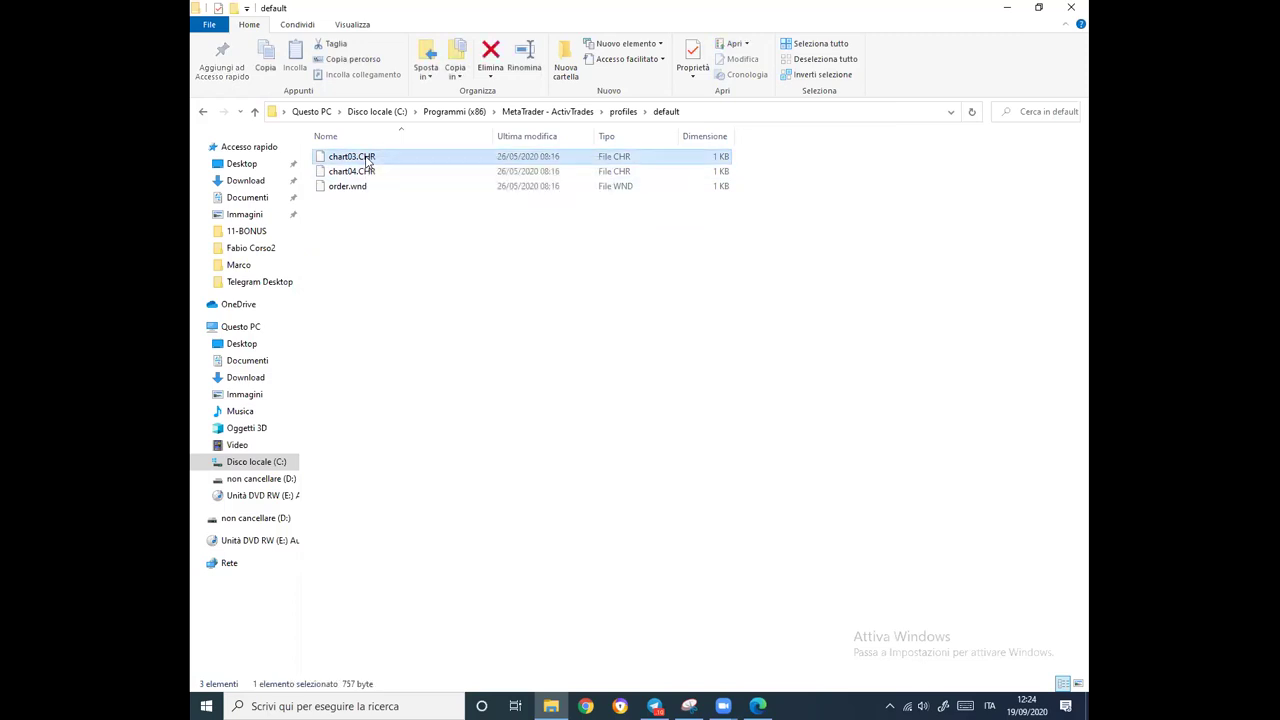
right_click(371, 160)
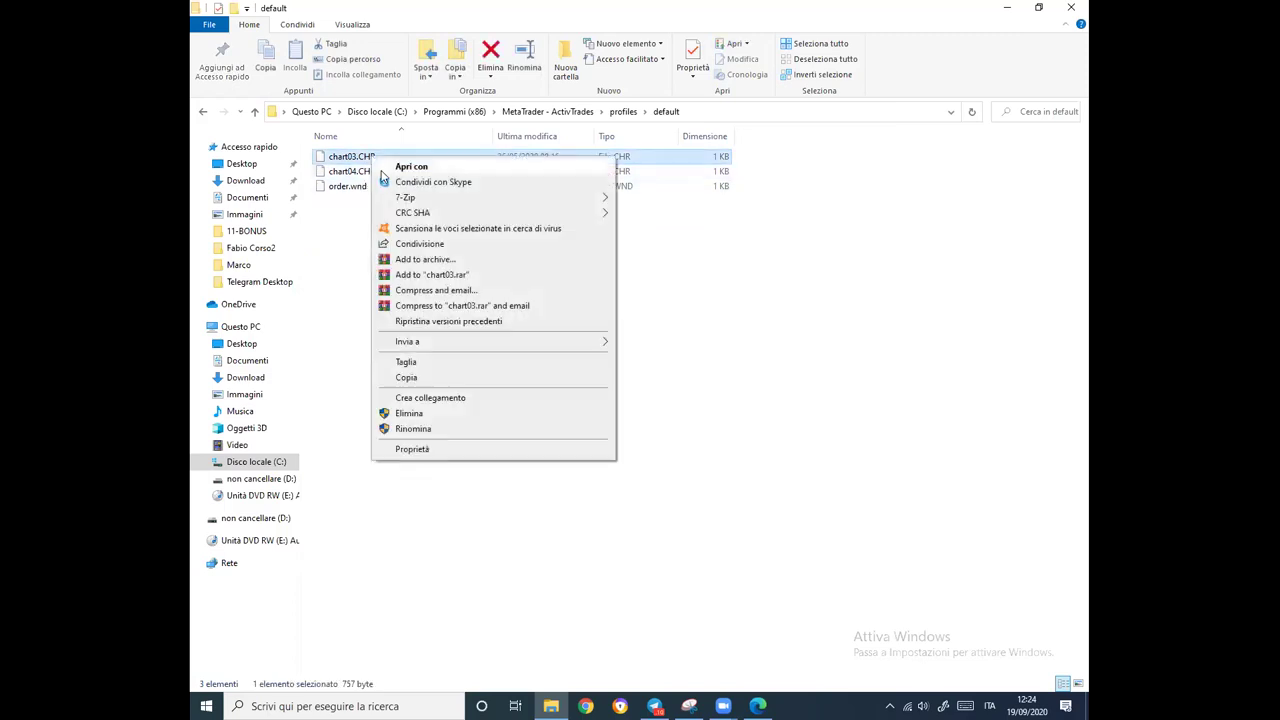
click(405, 414)
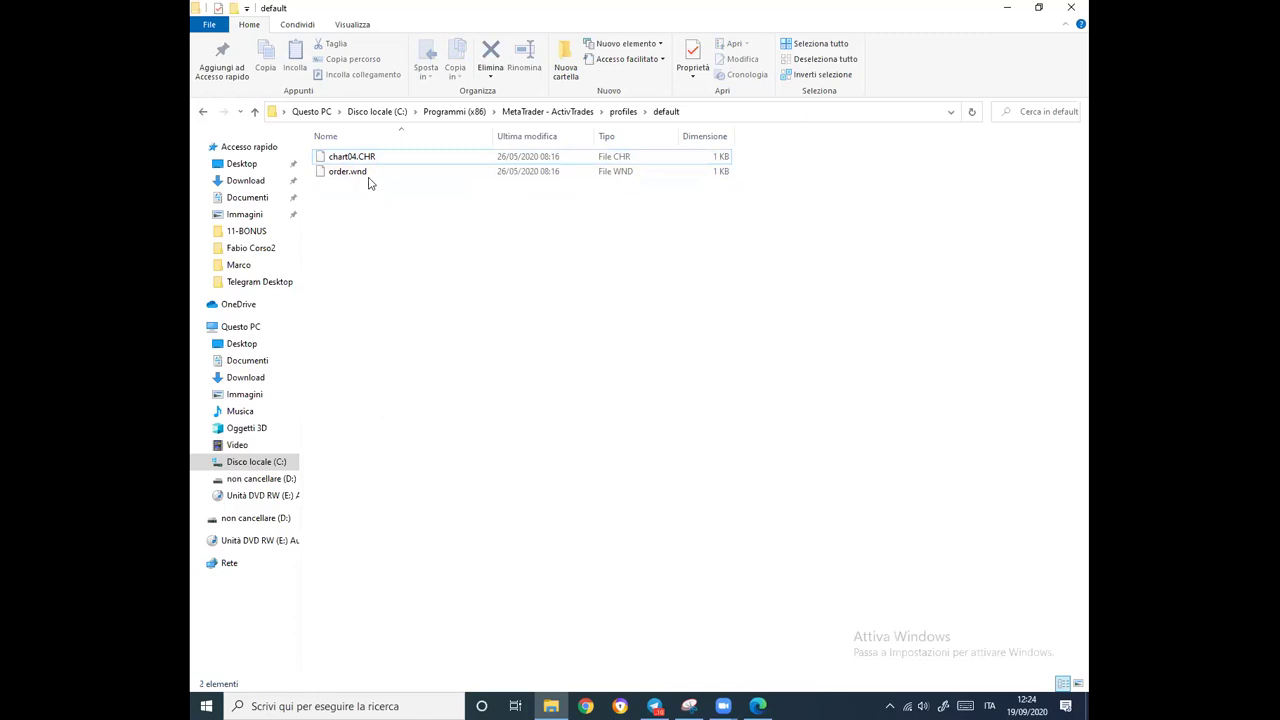
click(366, 158)
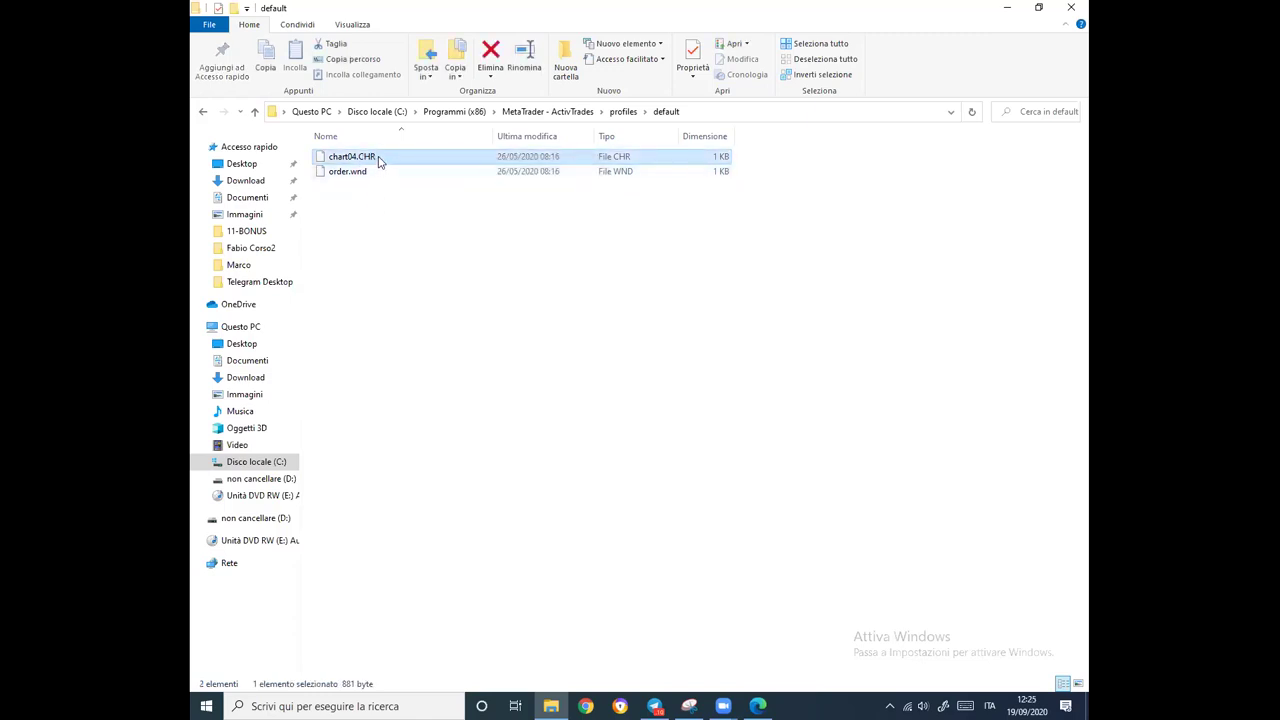
right_click(378, 160)
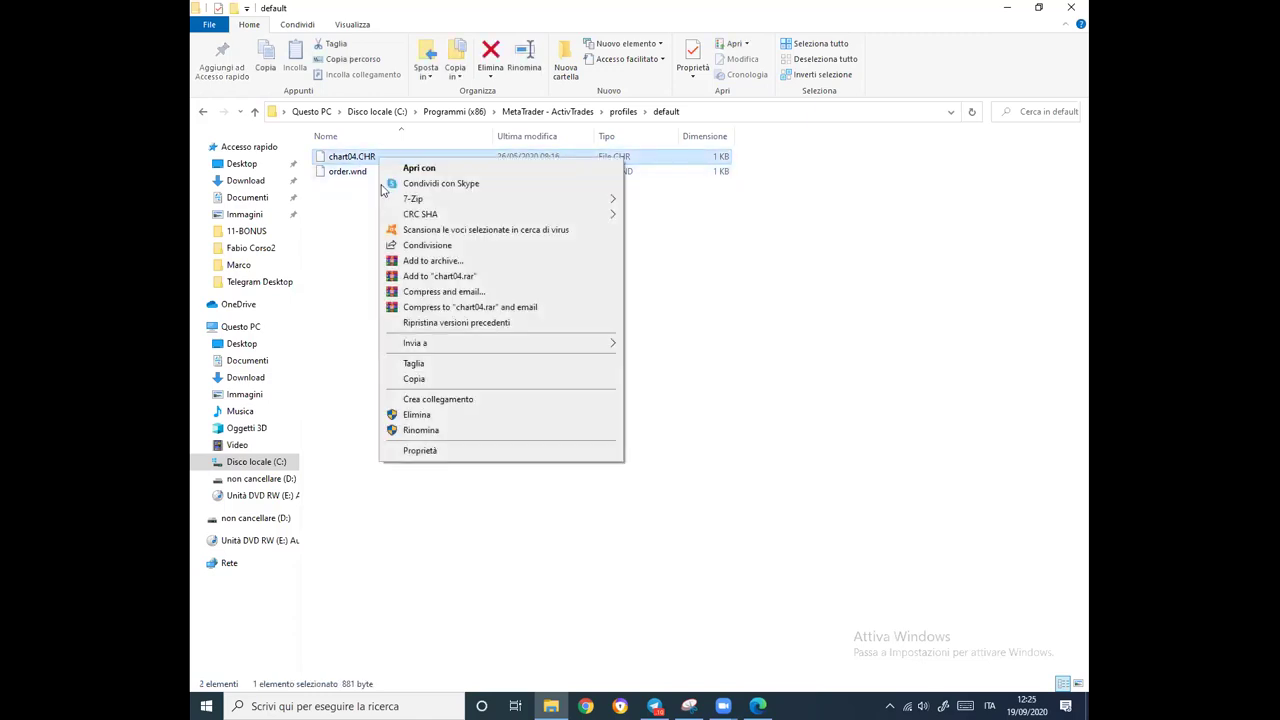
click(415, 419)
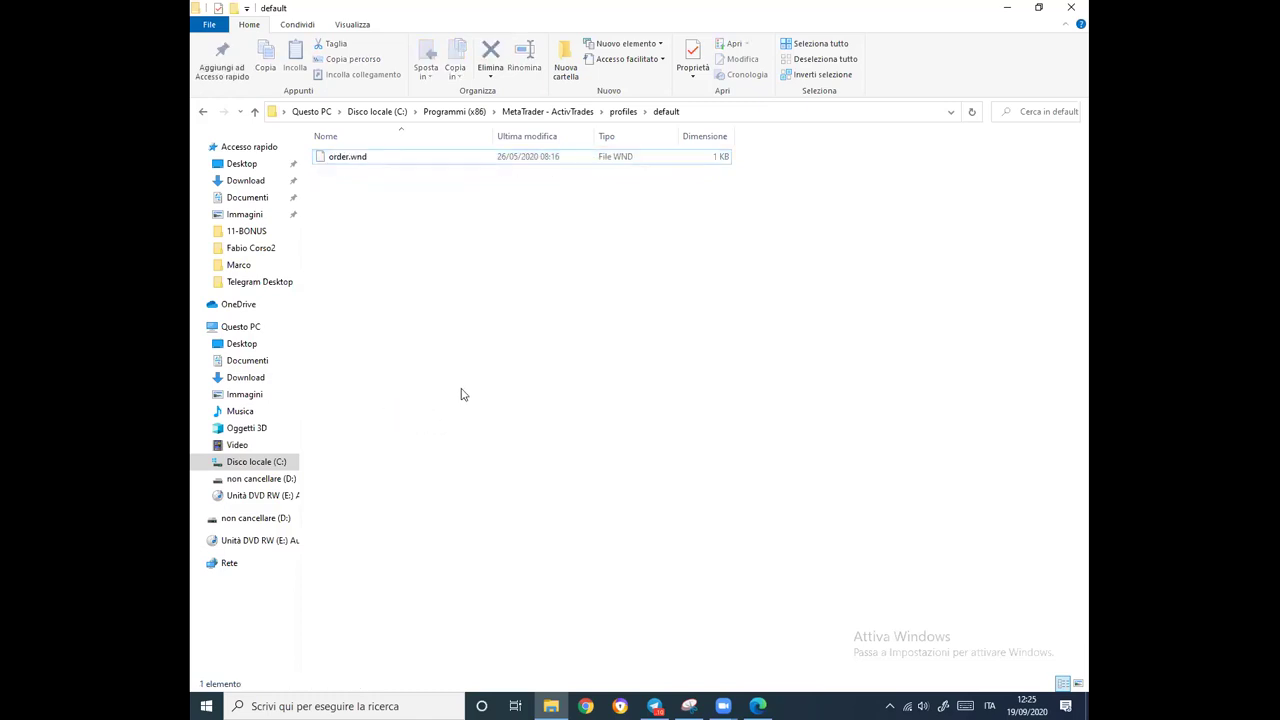
Close the default profile folder window and try to launch the MetaTrader - ActivTrades terminal from its desktop shortcut.
click(1072, 8)
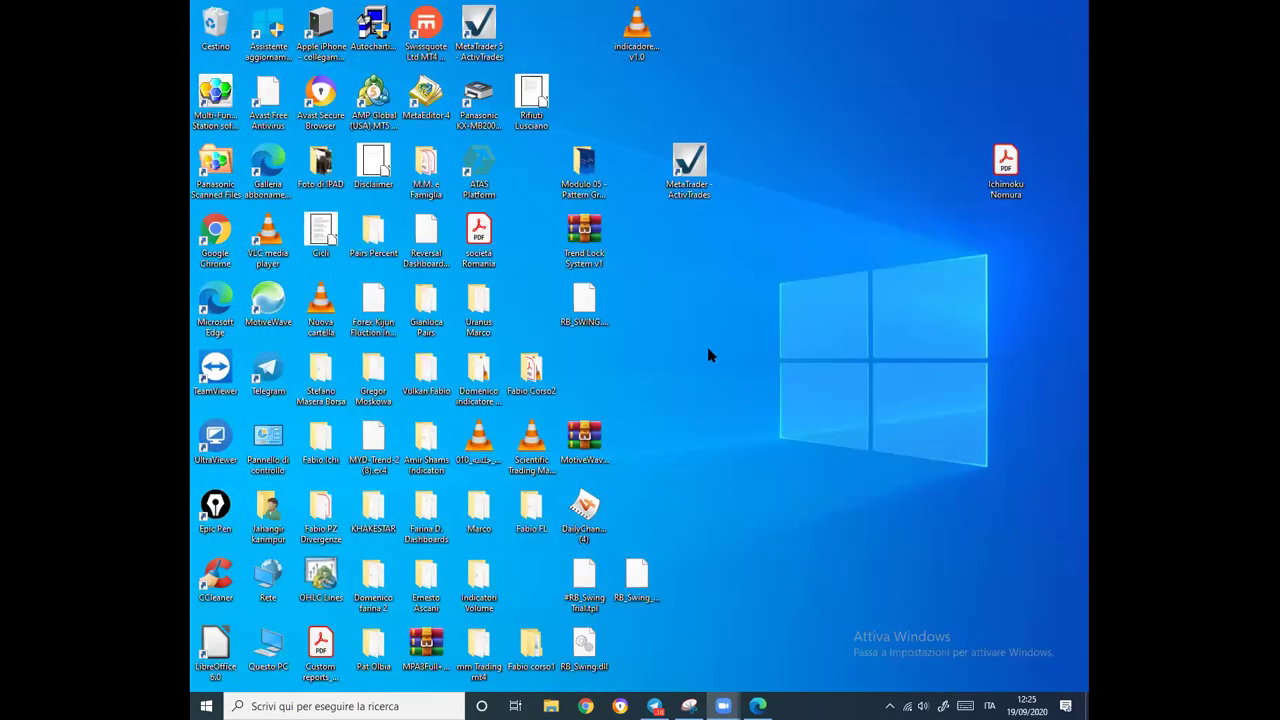
double_click(689, 170)
Launch MetaEditor from the MetaTrader - ActivTrades program group among the installed Windows programs.
click(206, 705)
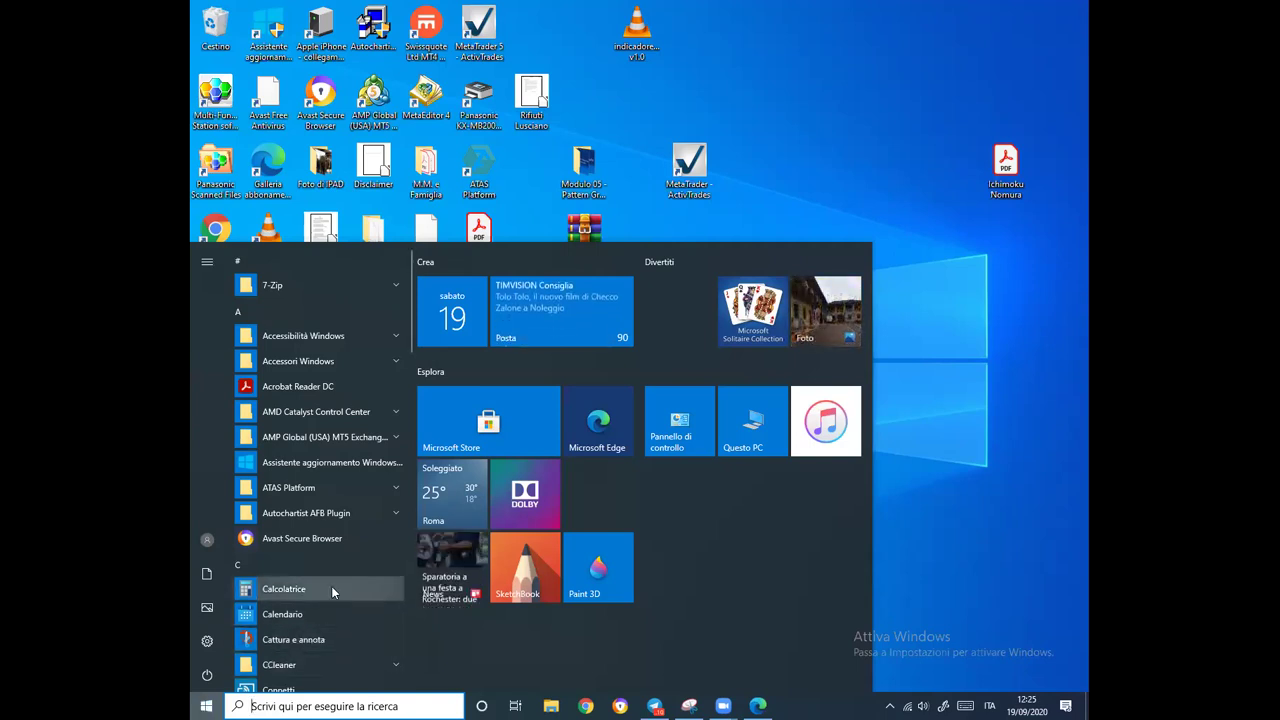
scroll(331, 590, down, 1)
scroll(333, 593, down, 5)
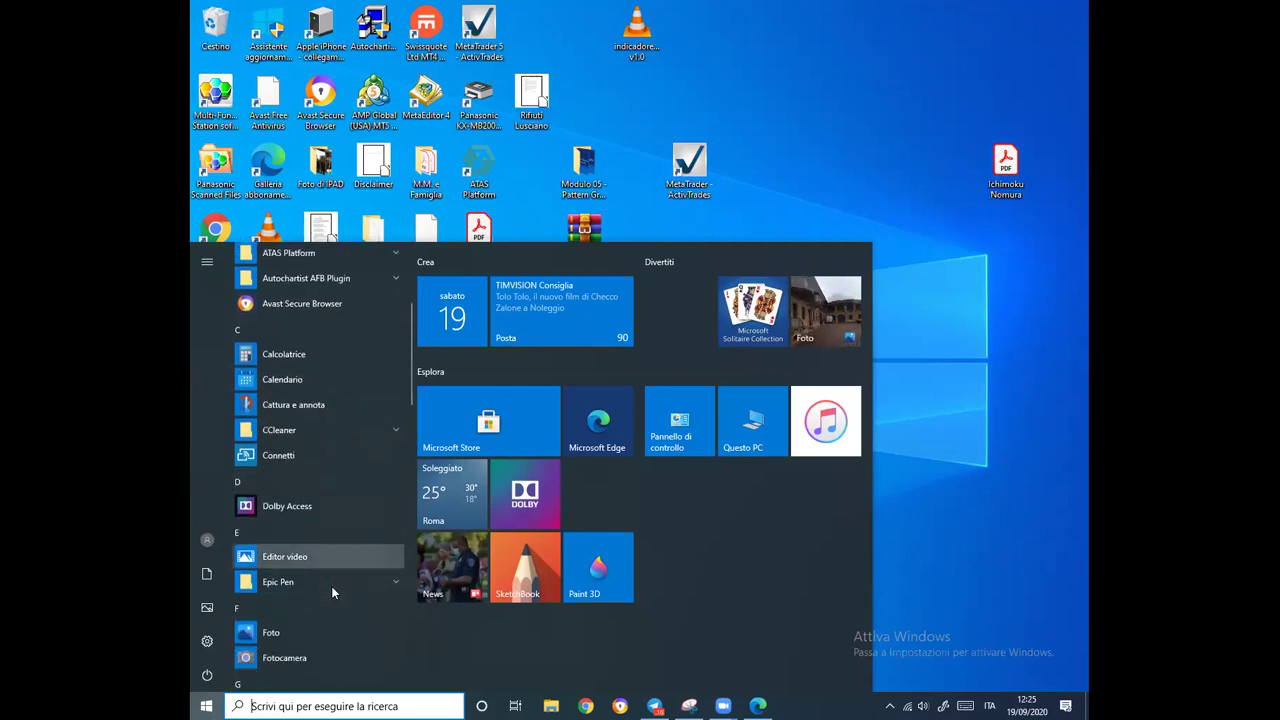
scroll(333, 593, down, 3)
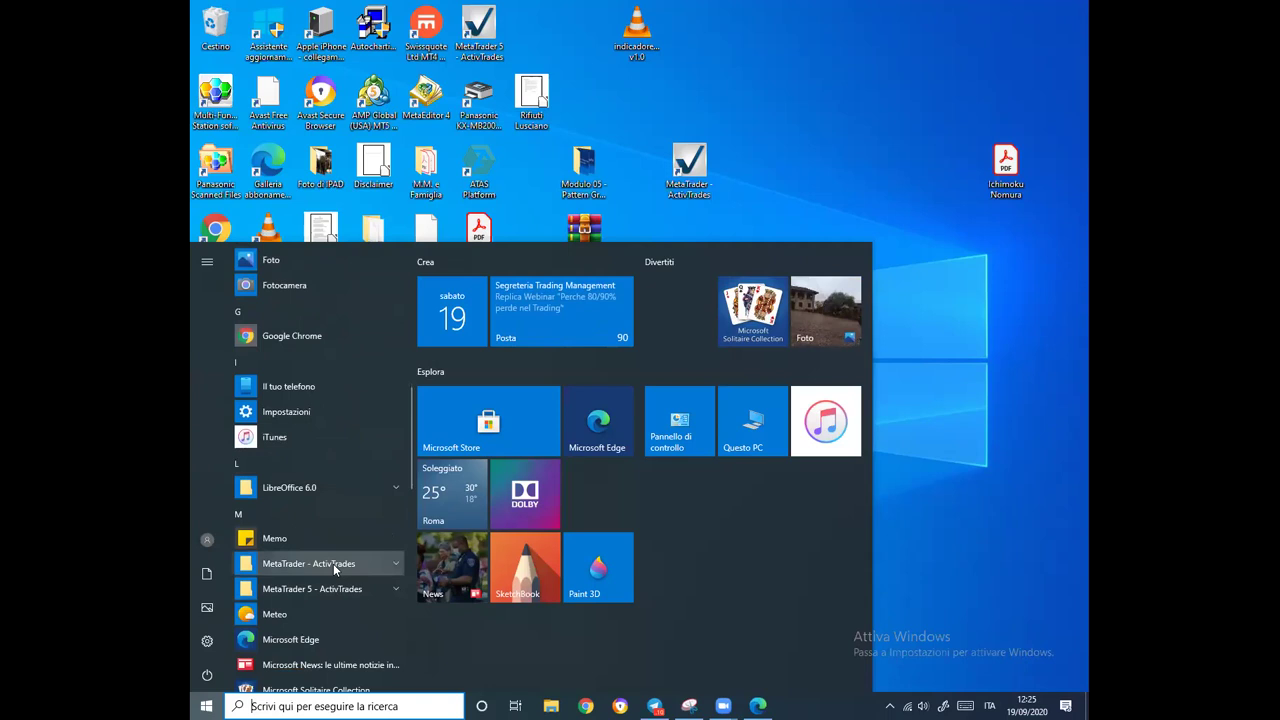
click(333, 563)
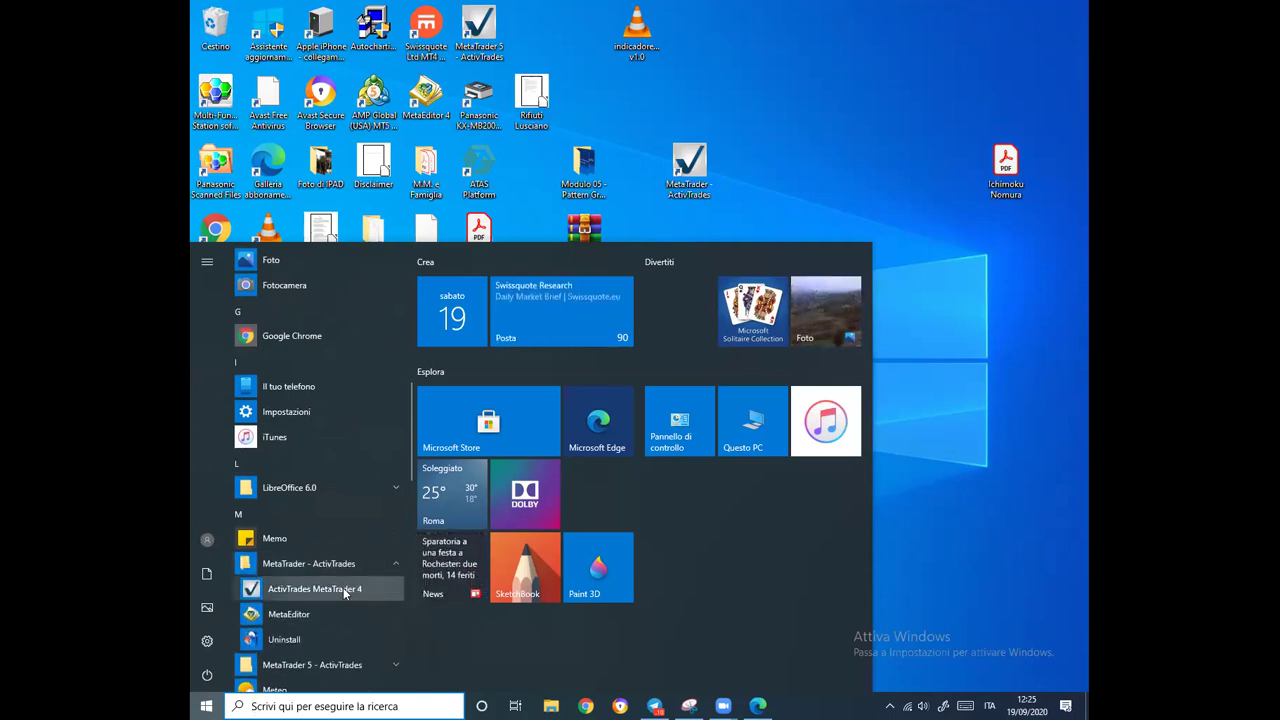
click(314, 614)
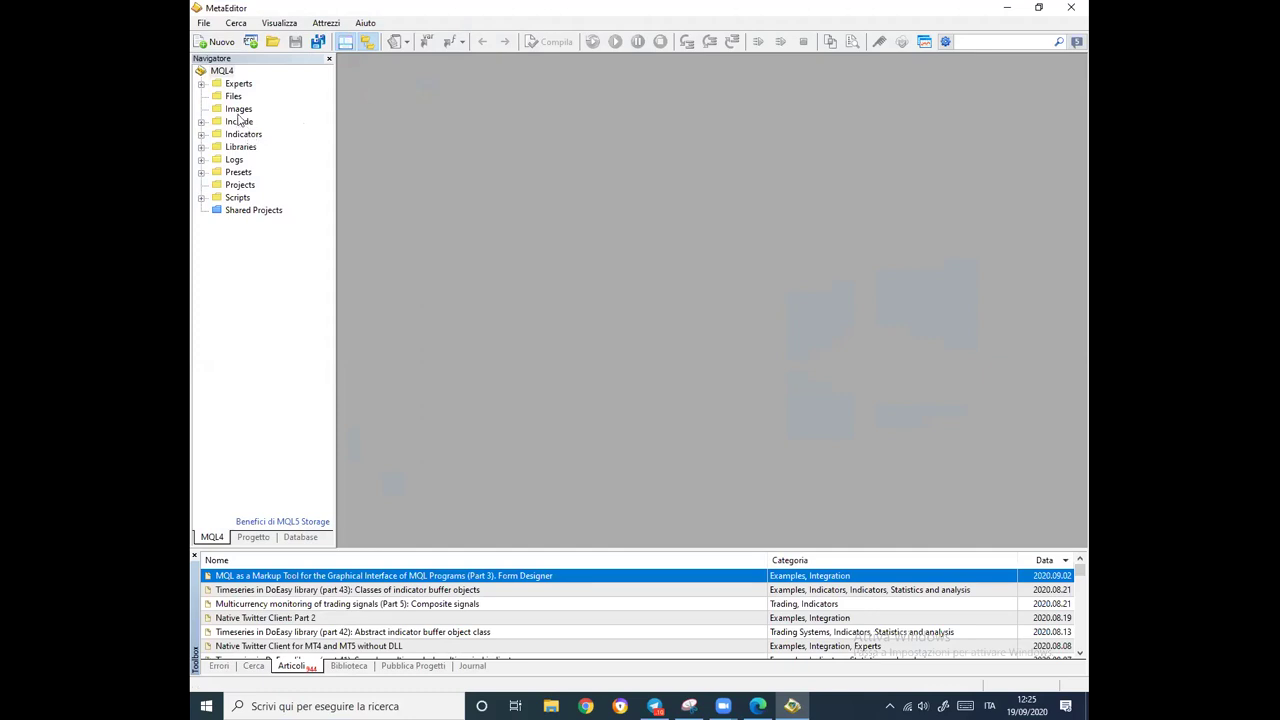
Open the terminal's data folder from MetaEditor and go into its profiles > default folder.
click(205, 23)
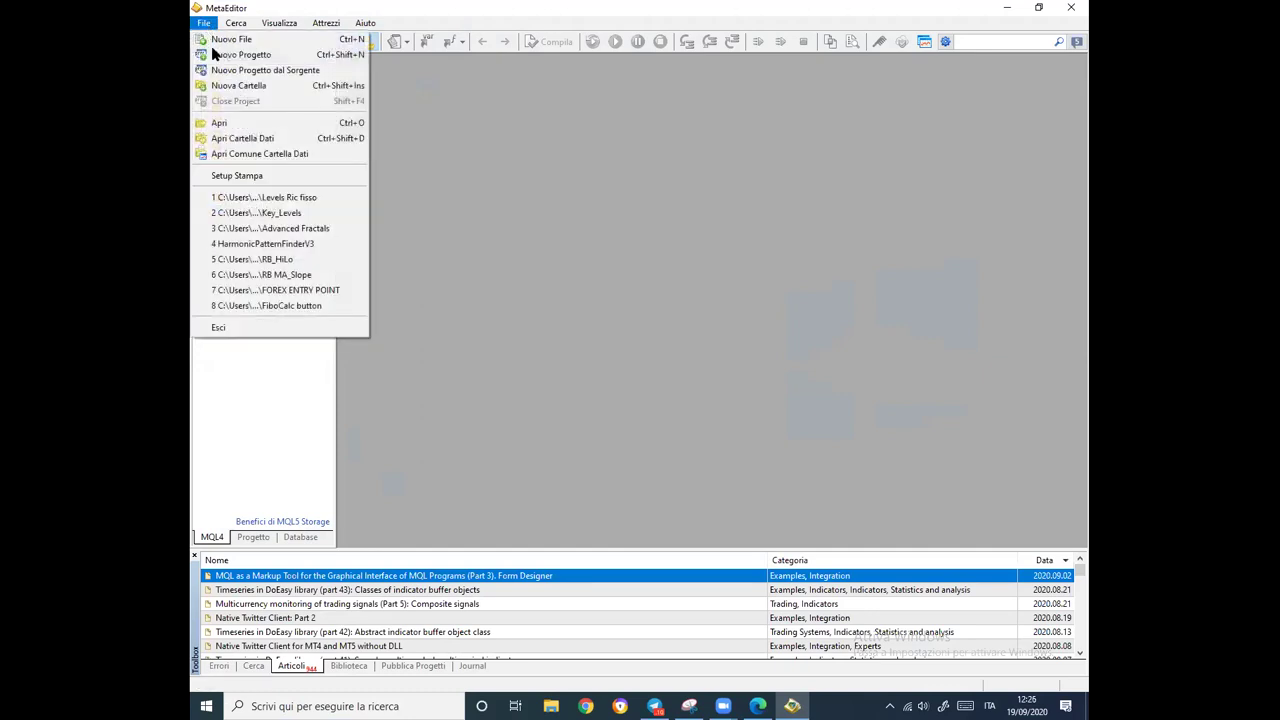
click(239, 141)
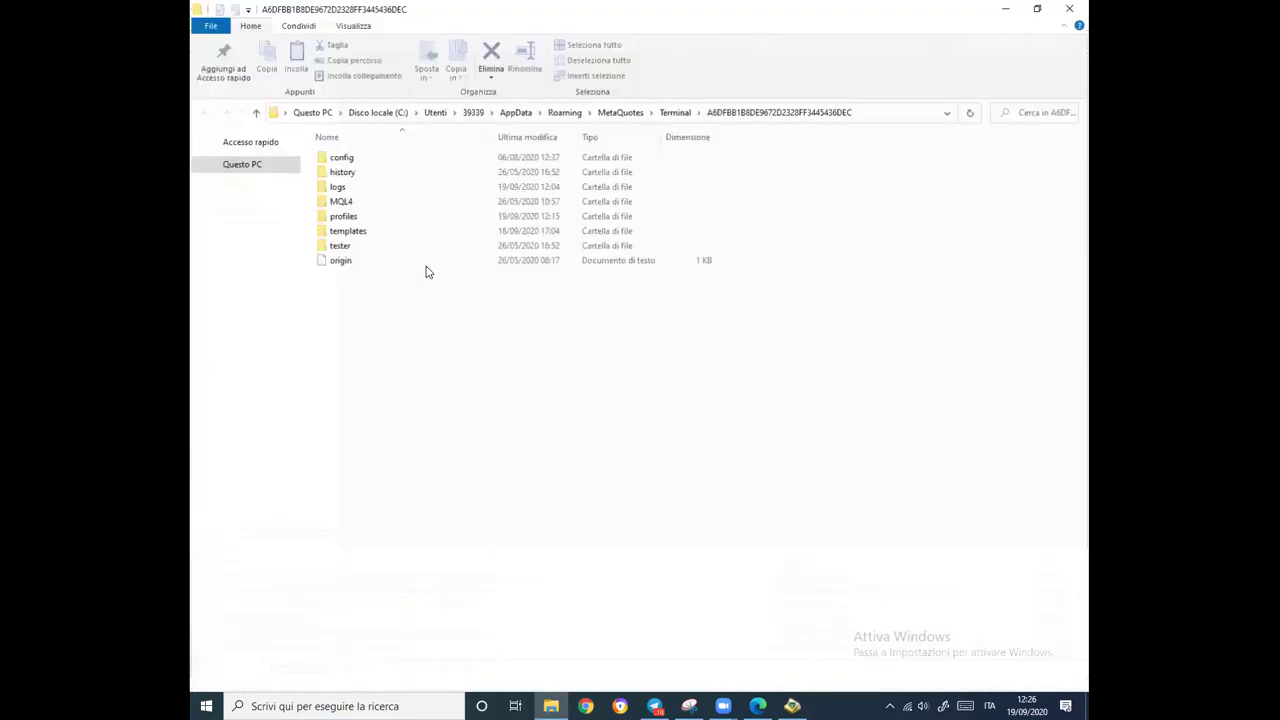
double_click(346, 218)
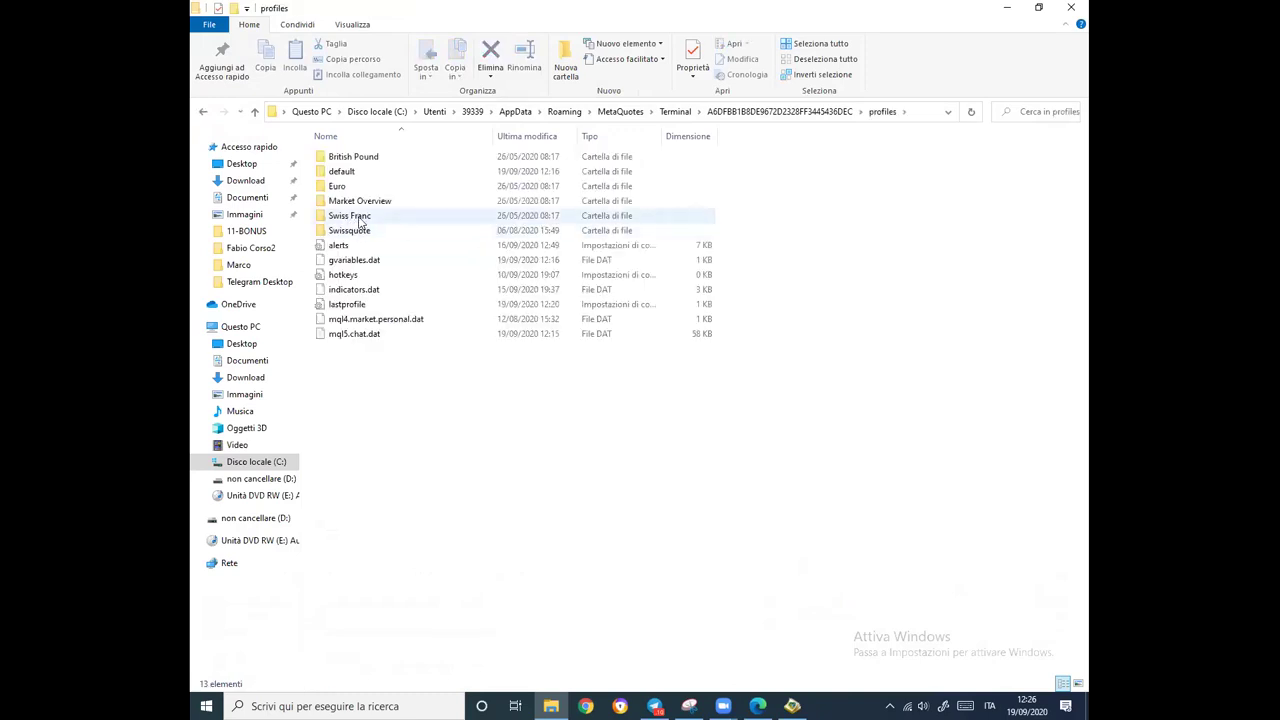
double_click(342, 171)
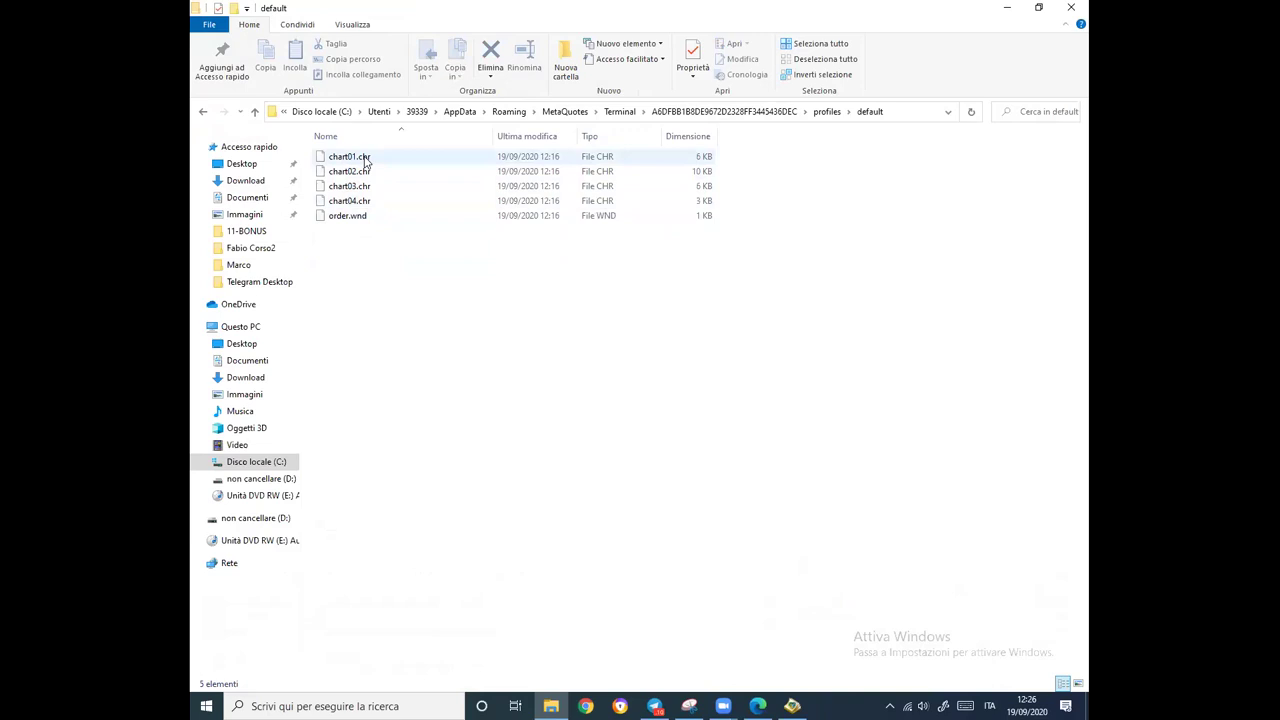
Delete chart01.chr, chart02.chr, chart03.chr and chart04.chr from the data folder's default profile, keeping order.wnd.
click(365, 158)
right_click(365, 158)
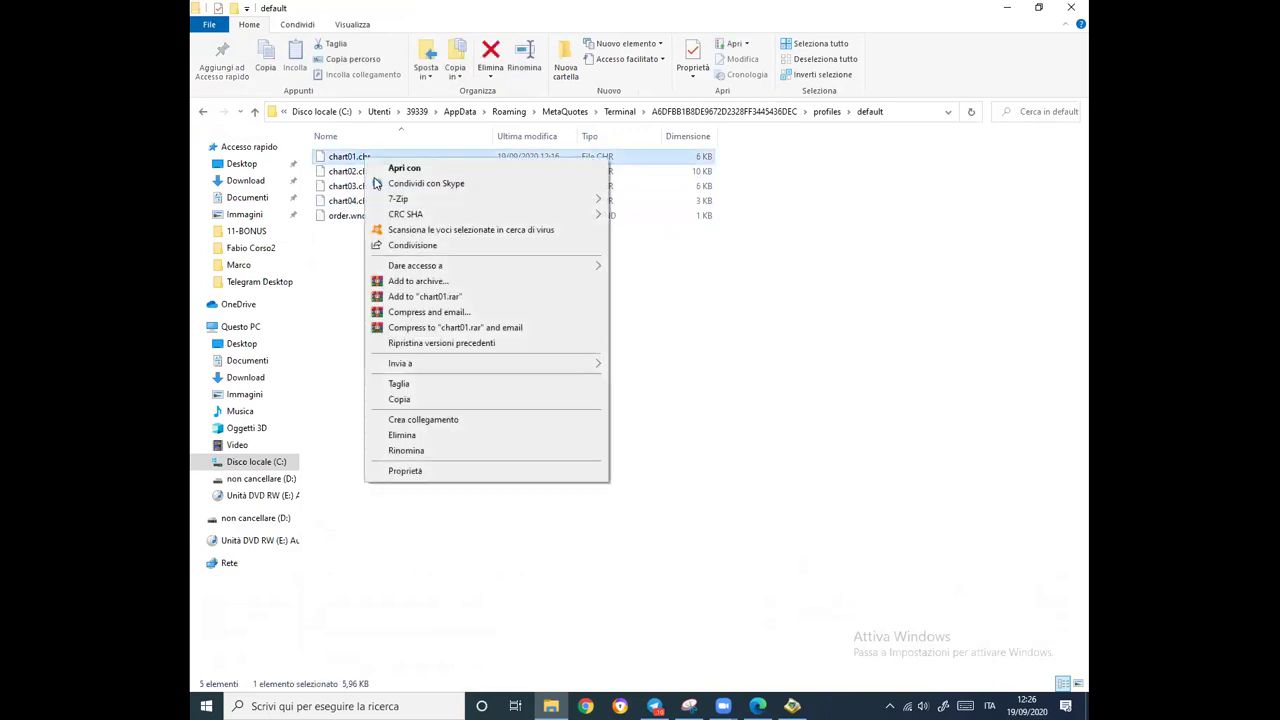
click(401, 435)
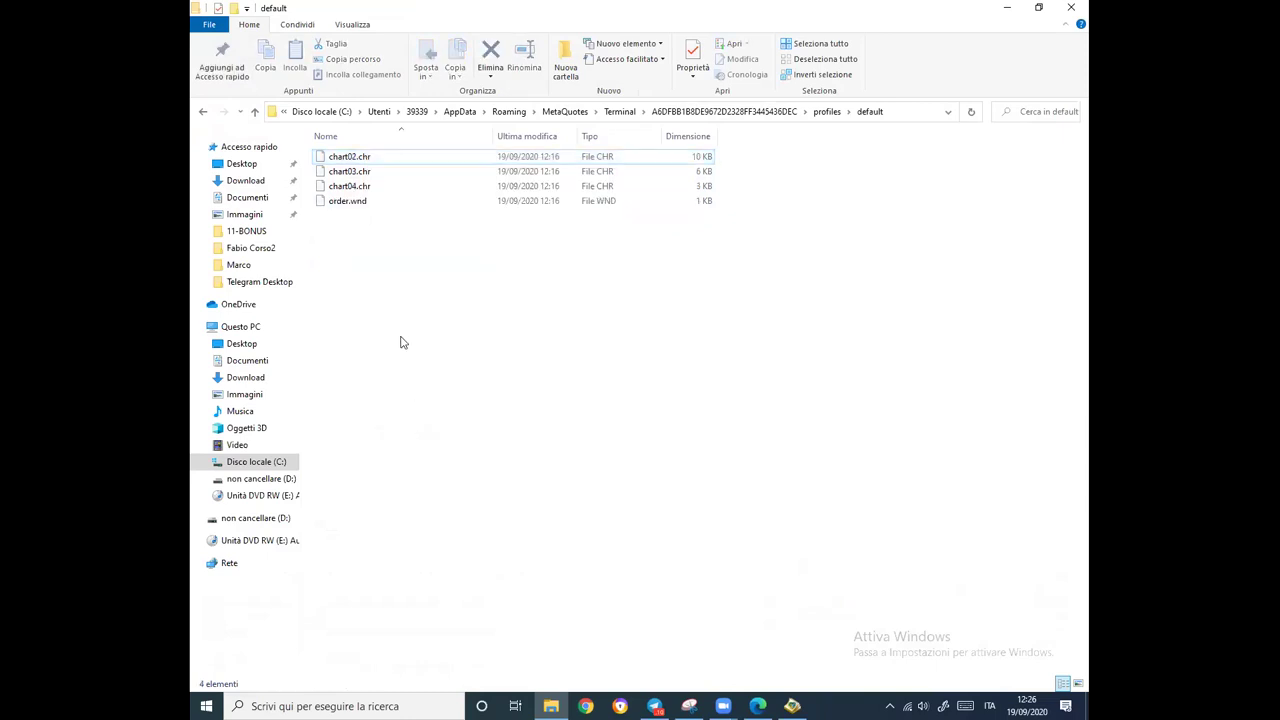
click(365, 160)
right_click(365, 160)
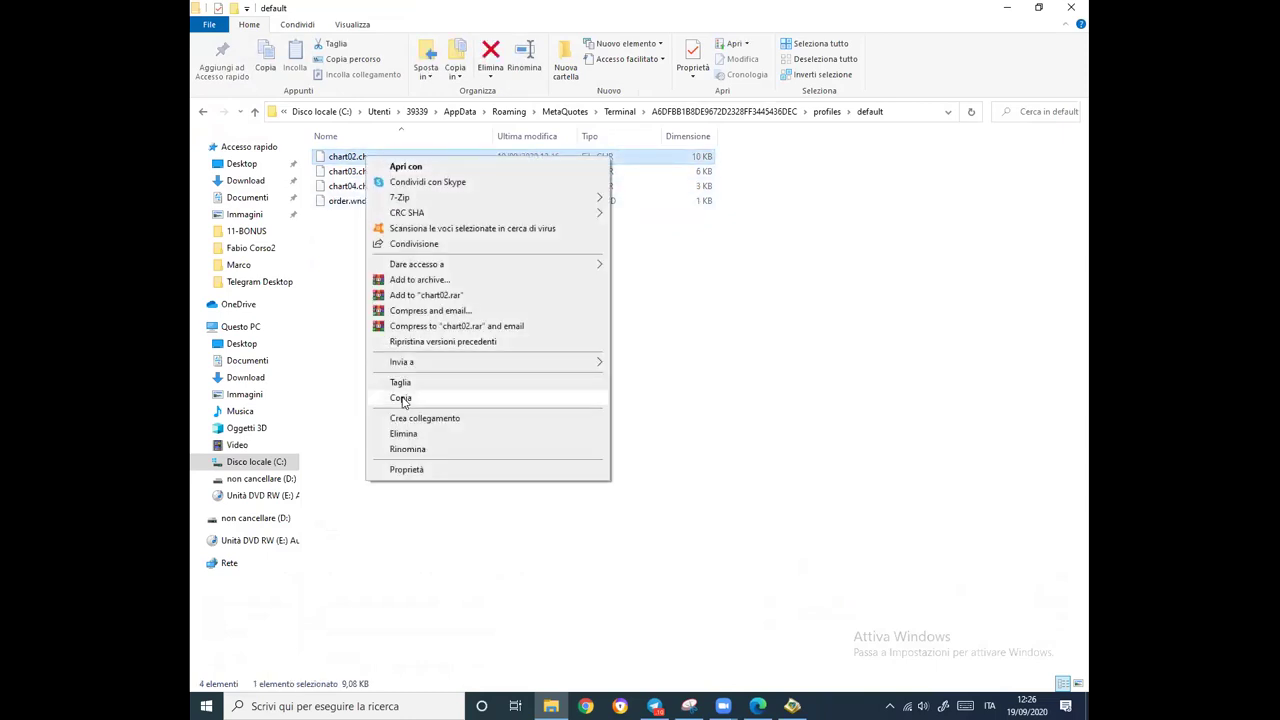
click(403, 434)
click(360, 160)
right_click(360, 160)
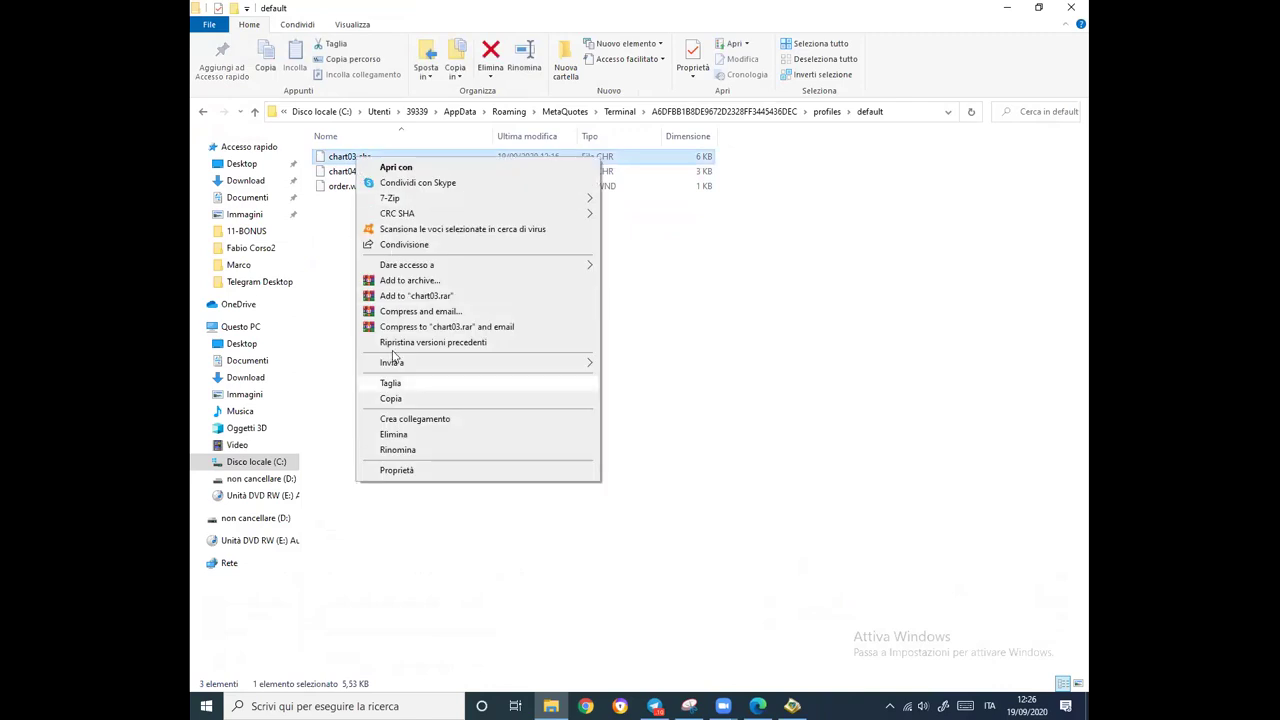
click(394, 436)
click(358, 160)
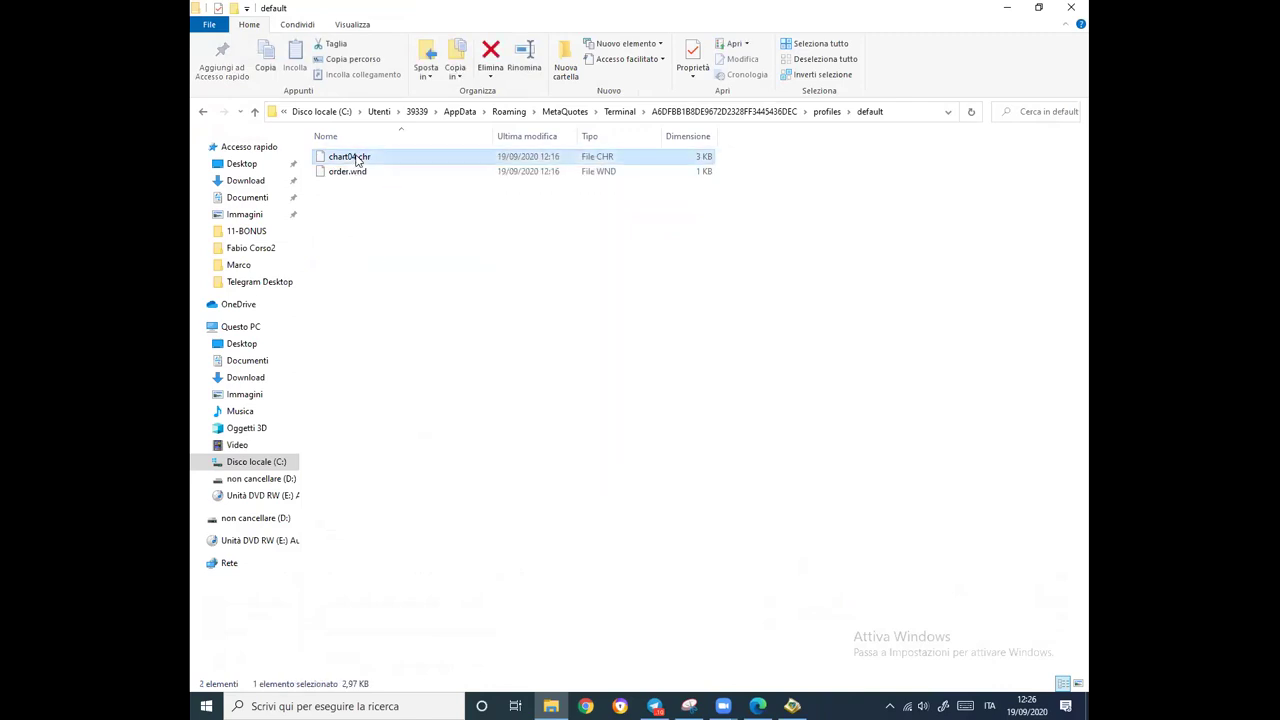
right_click(358, 160)
click(394, 436)
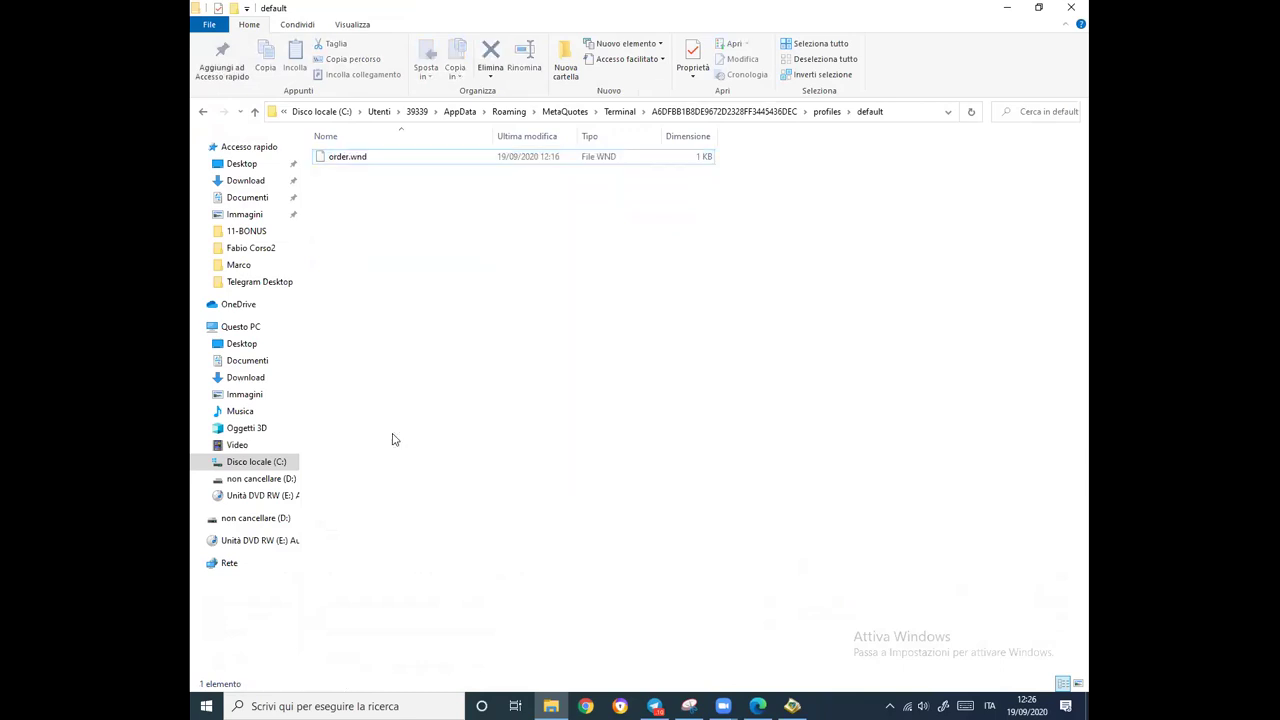
Return to the profiles folder, bring its window in front of MetaTrader and open the British Pound profile folder.
click(203, 112)
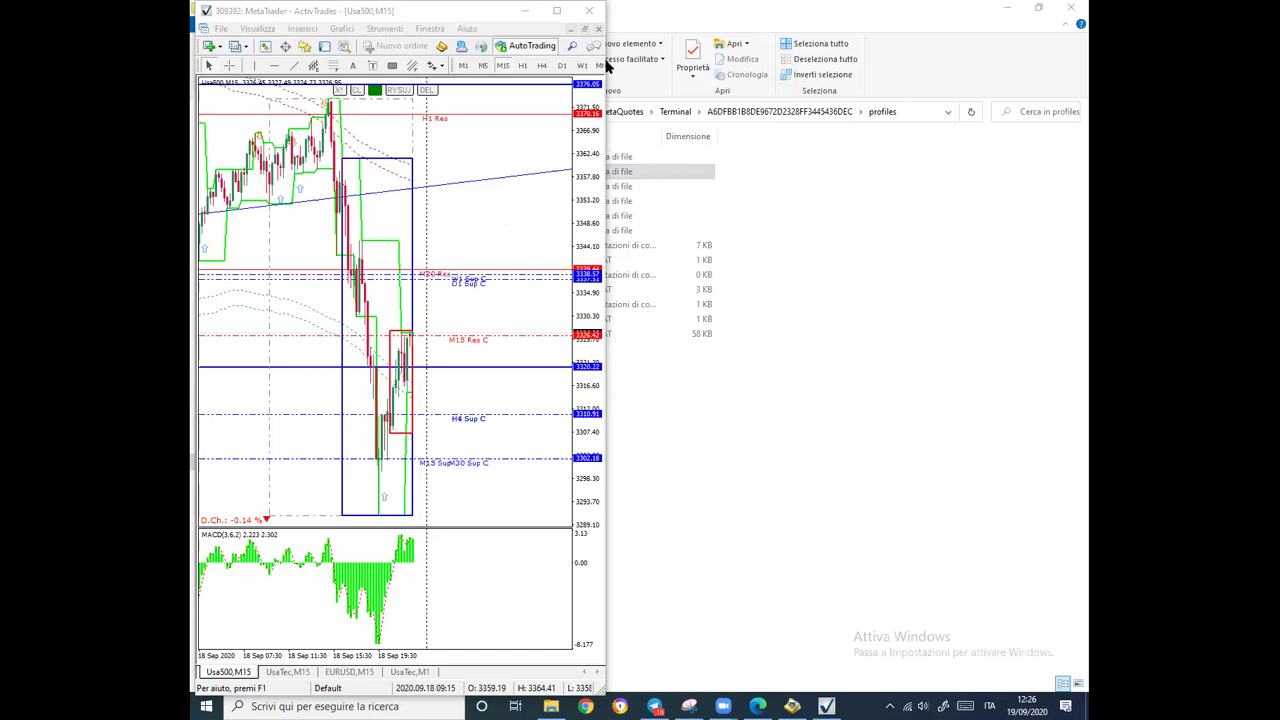
click(773, 207)
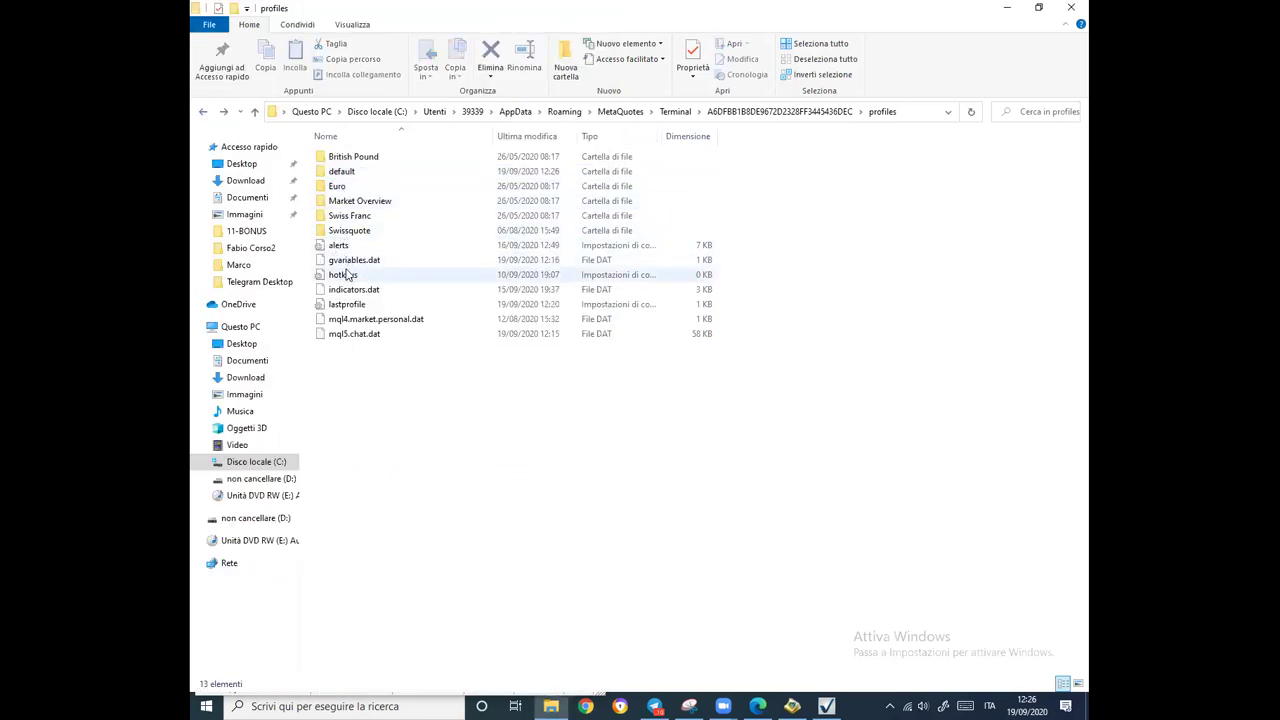
double_click(343, 158)
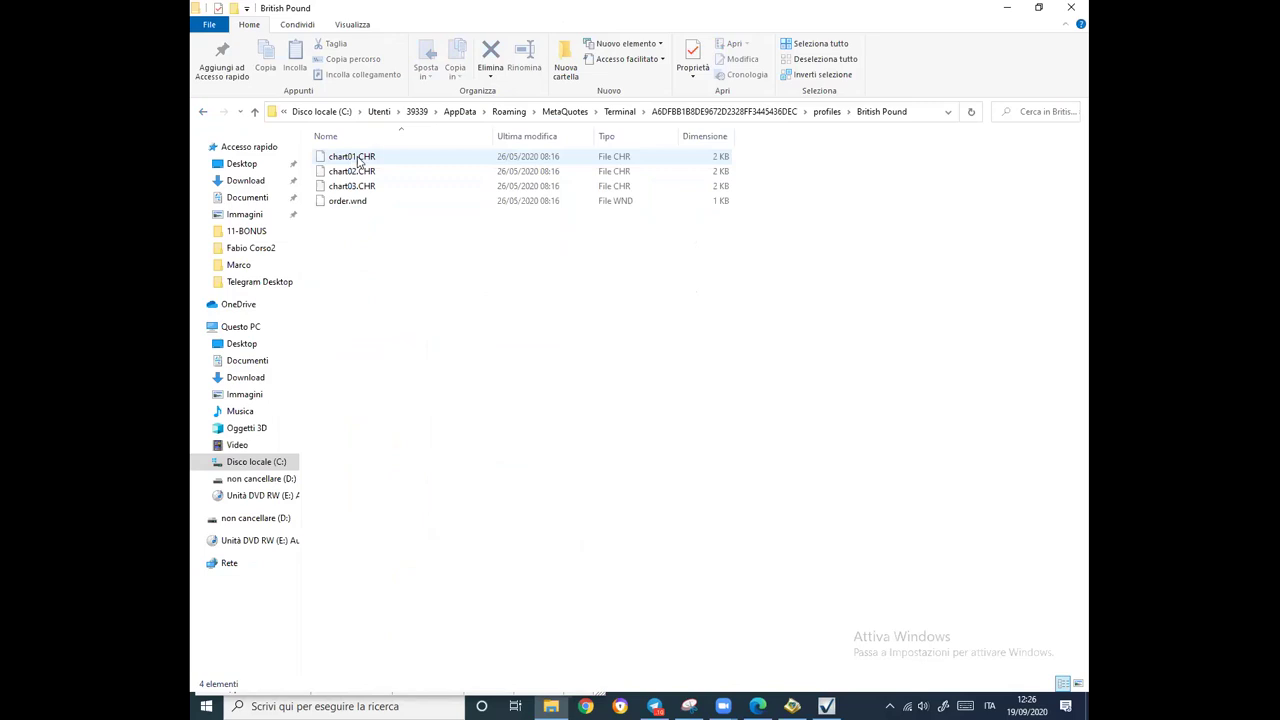
Delete chart02.CHR and chart03.CHR from the British Pound profile folder and go back to the profiles folder.
click(359, 160)
right_click(357, 159)
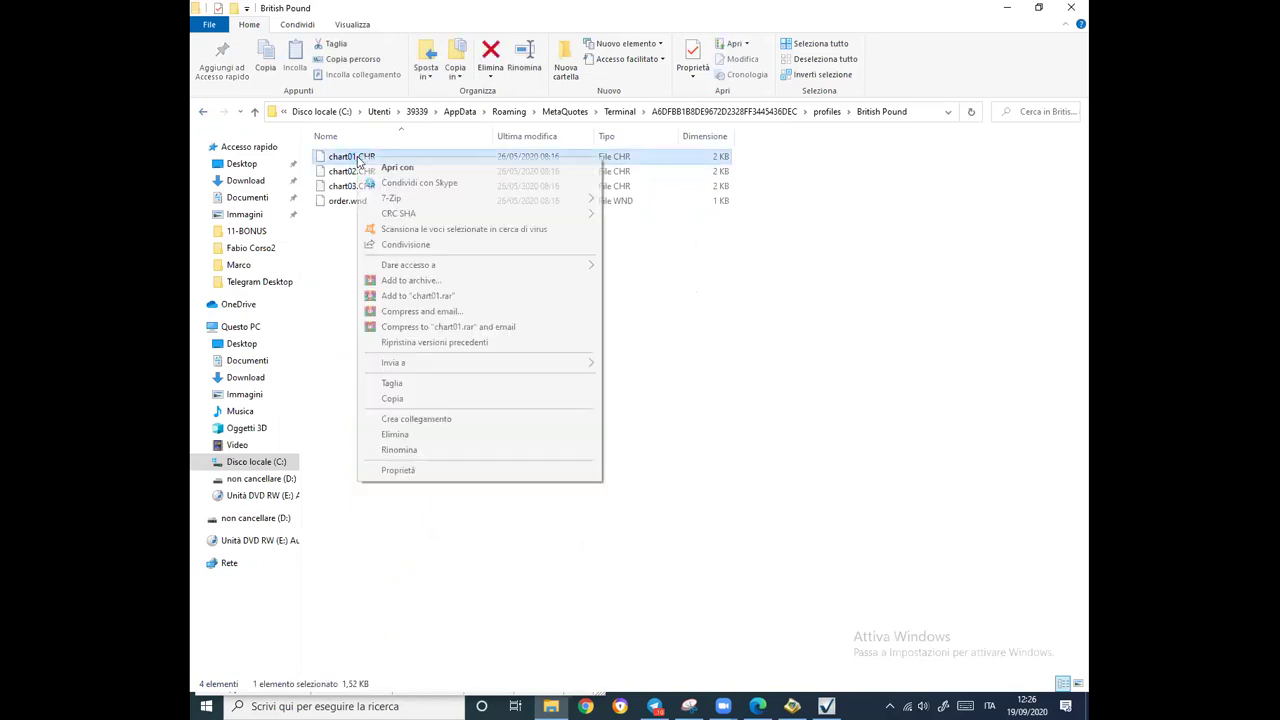
click(325, 257)
click(325, 257)
click(355, 174)
right_click(353, 171)
click(390, 450)
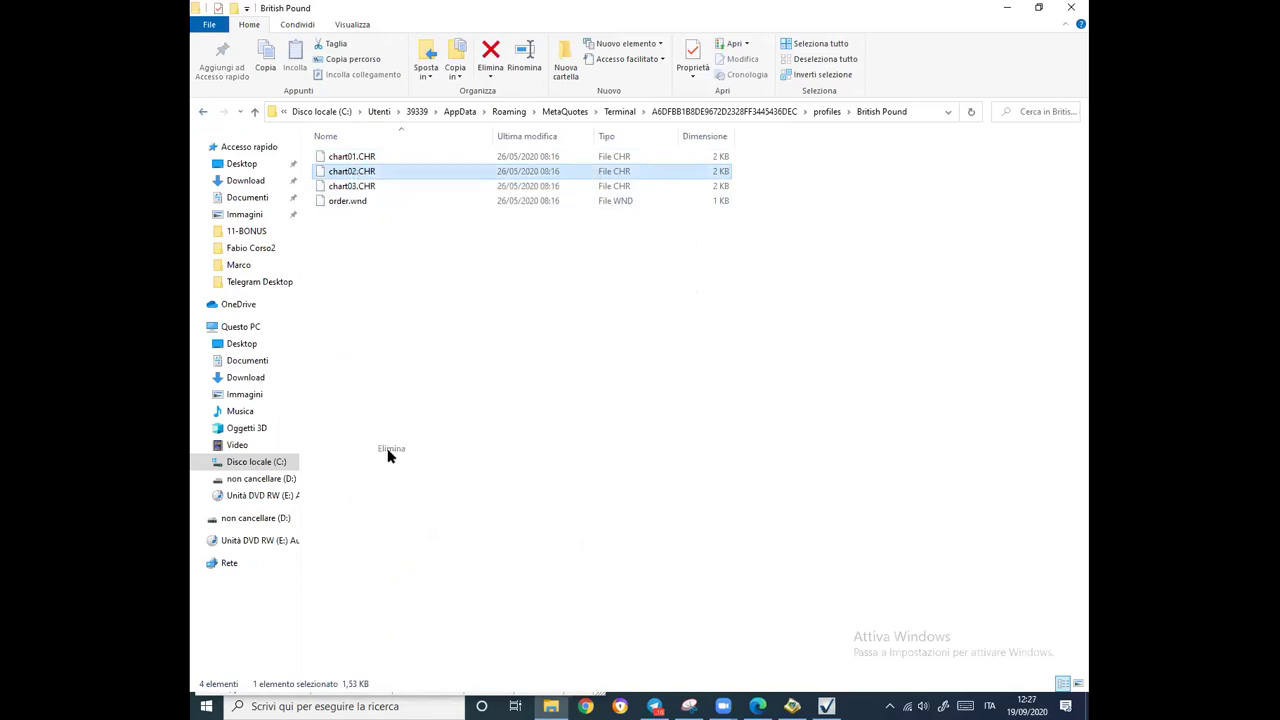
click(350, 173)
right_click(350, 175)
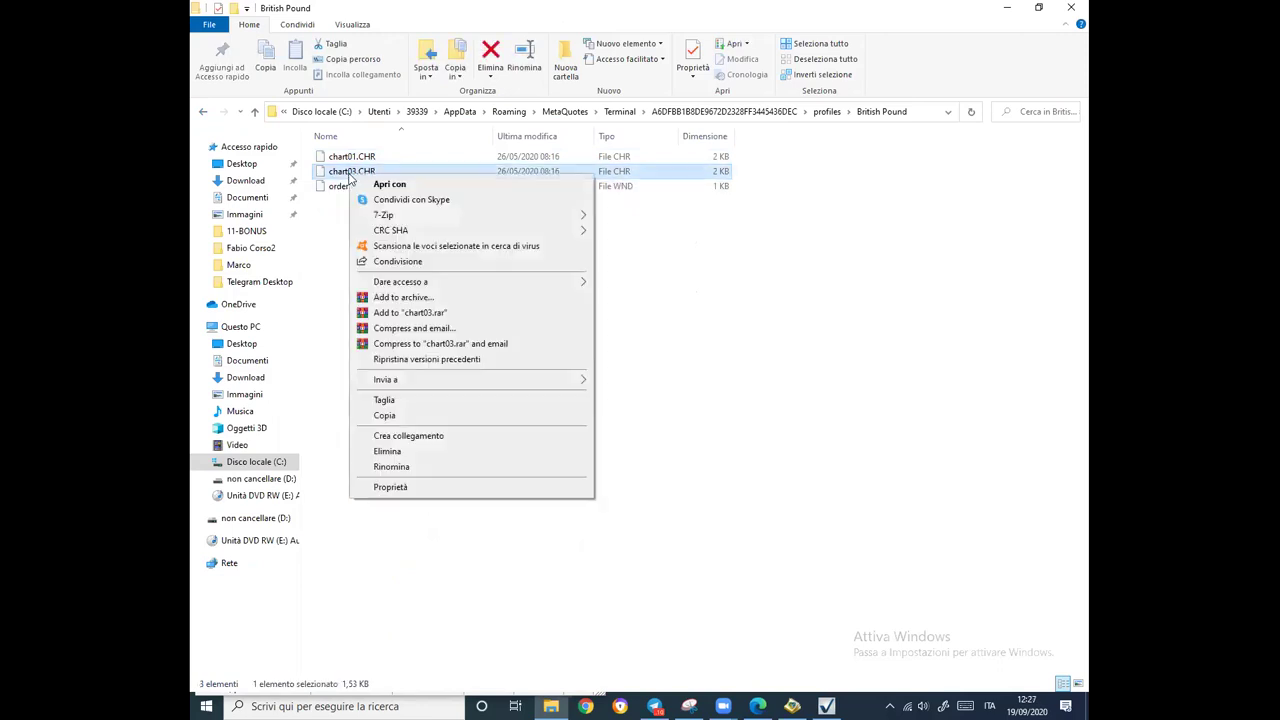
click(389, 451)
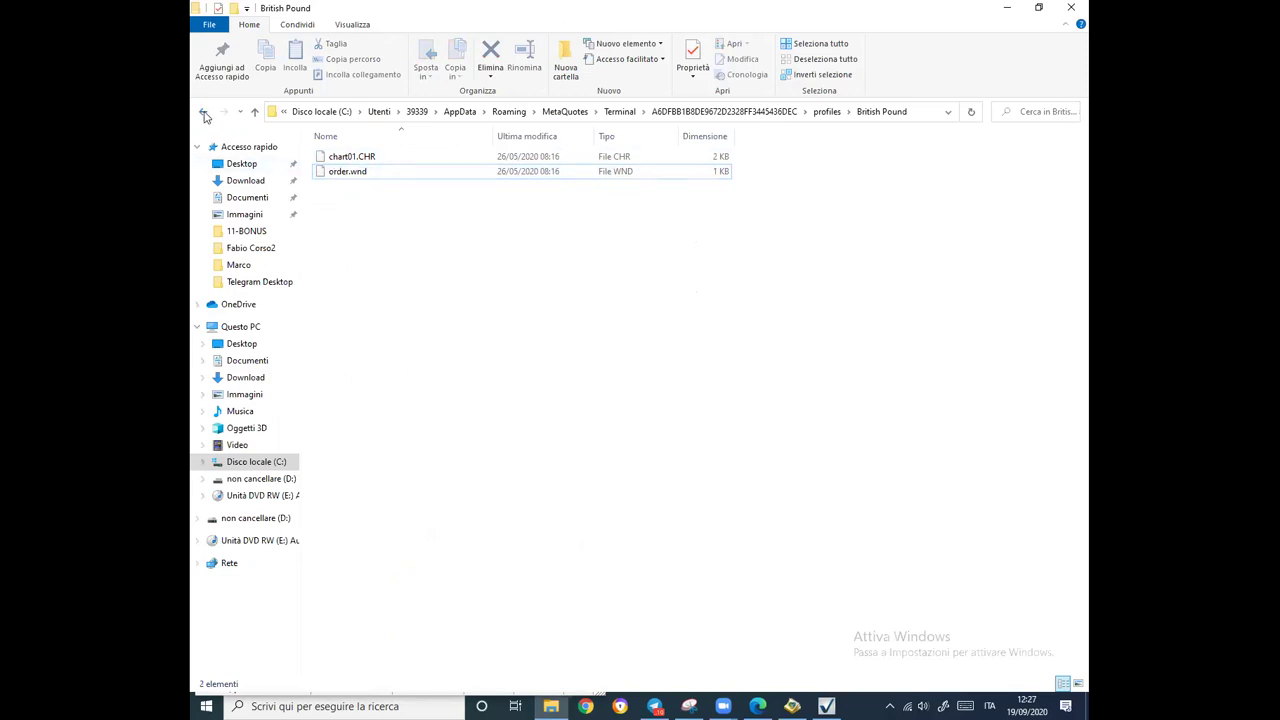
click(204, 113)
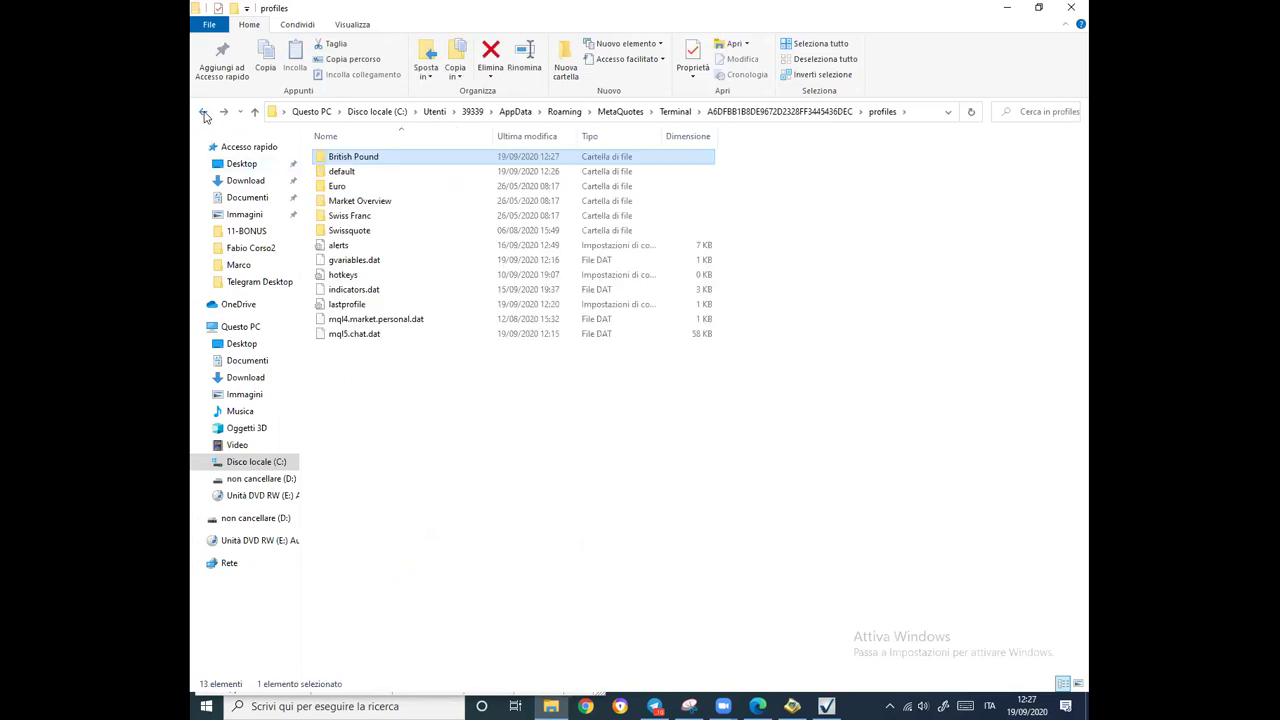
Delete chart01.CHR and chart02.CHR from the Euro profile folder and go back to the profiles folder.
double_click(338, 187)
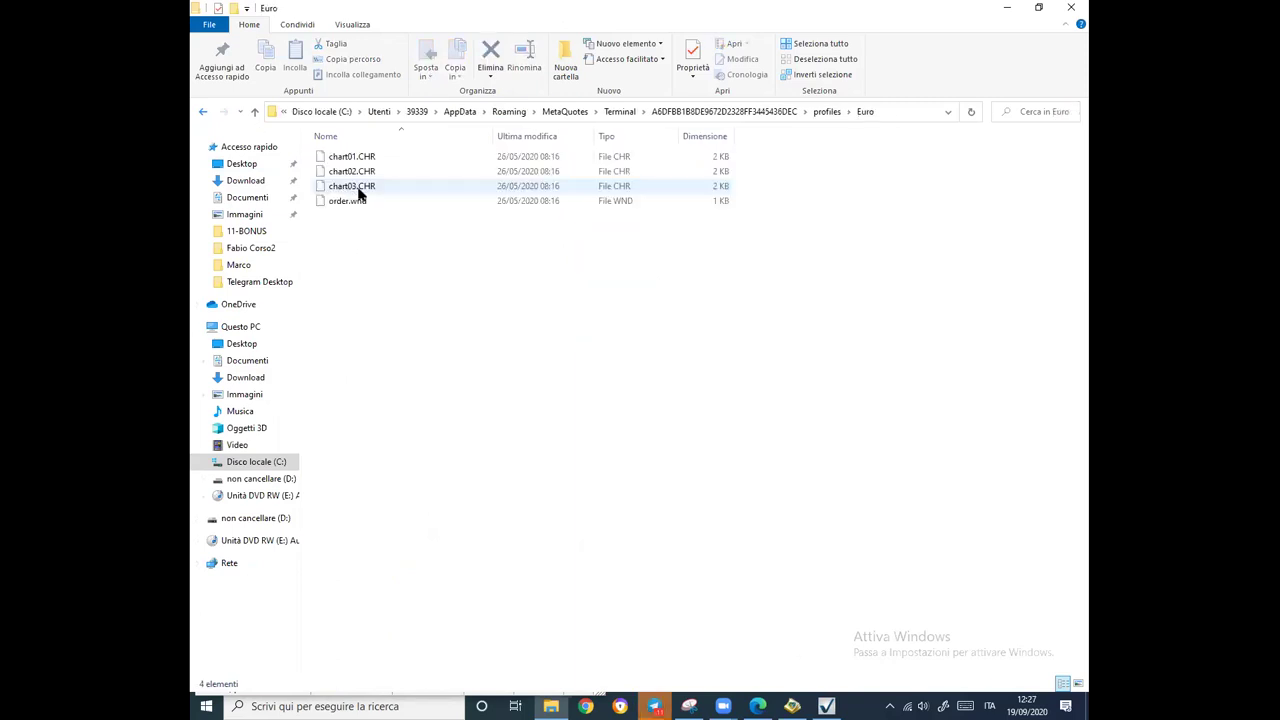
click(361, 190)
right_click(361, 188)
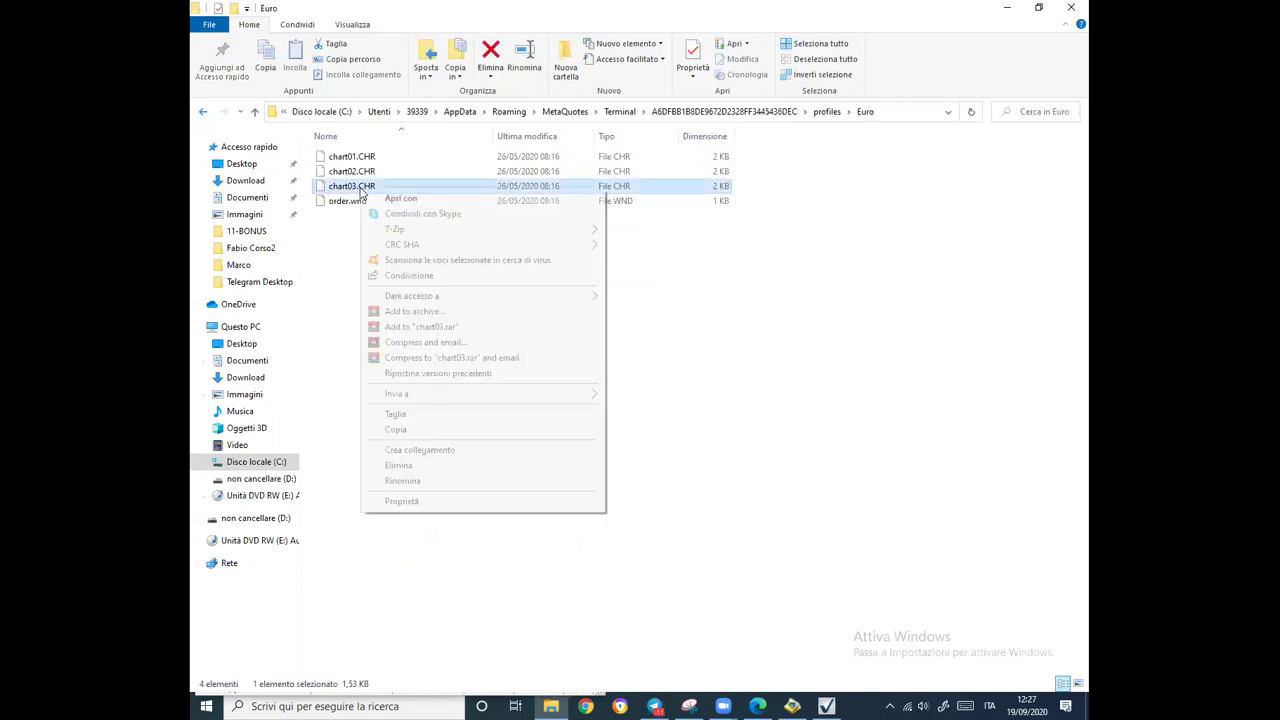
click(341, 227)
click(352, 158)
right_click(356, 160)
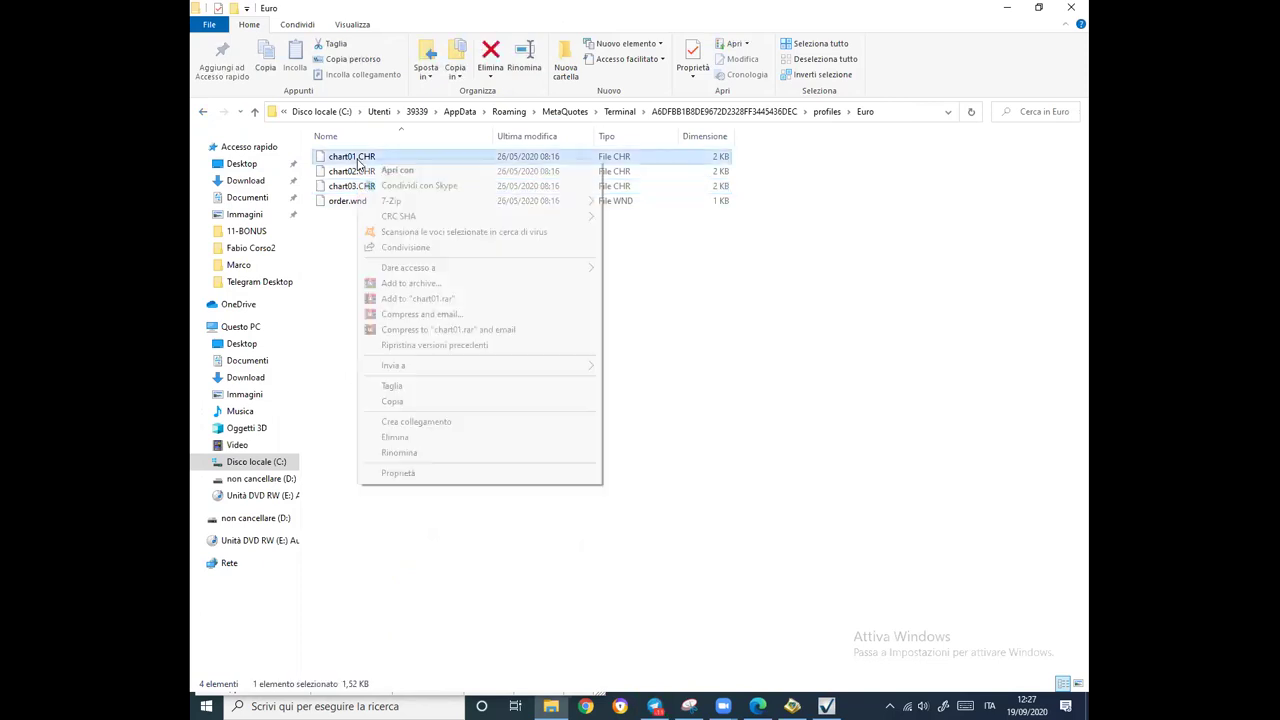
click(395, 437)
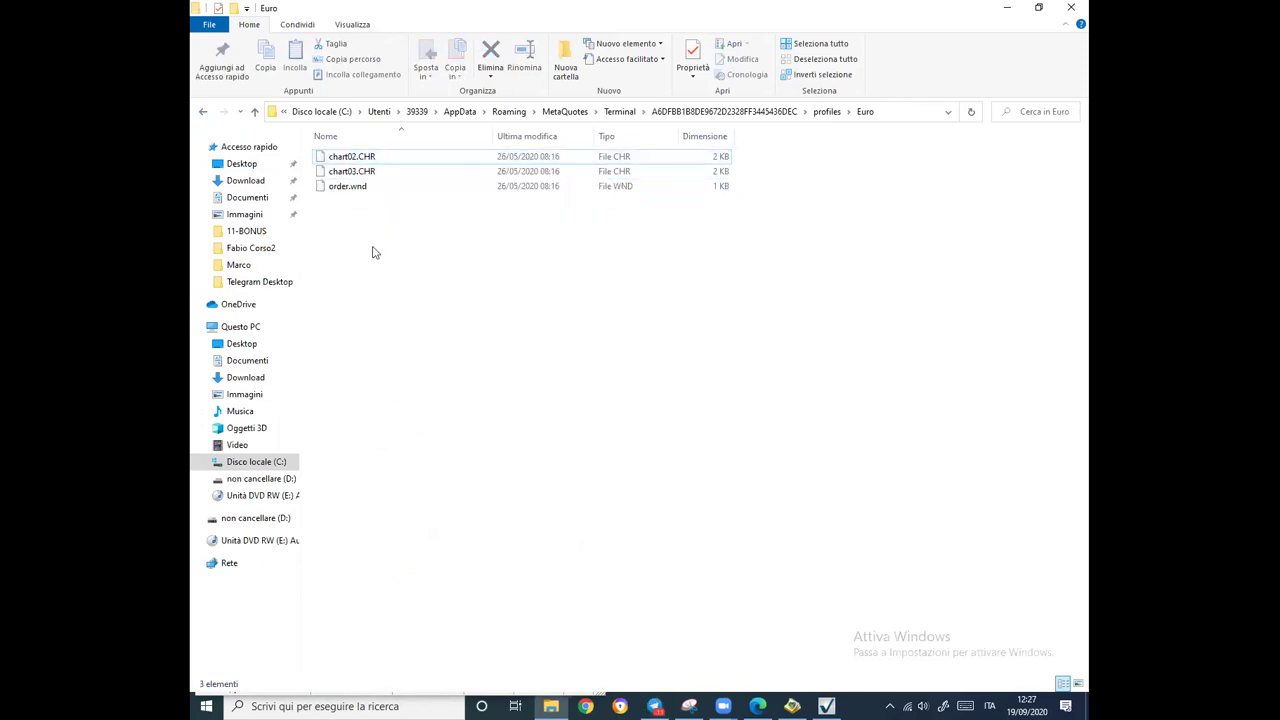
click(362, 160)
right_click(362, 161)
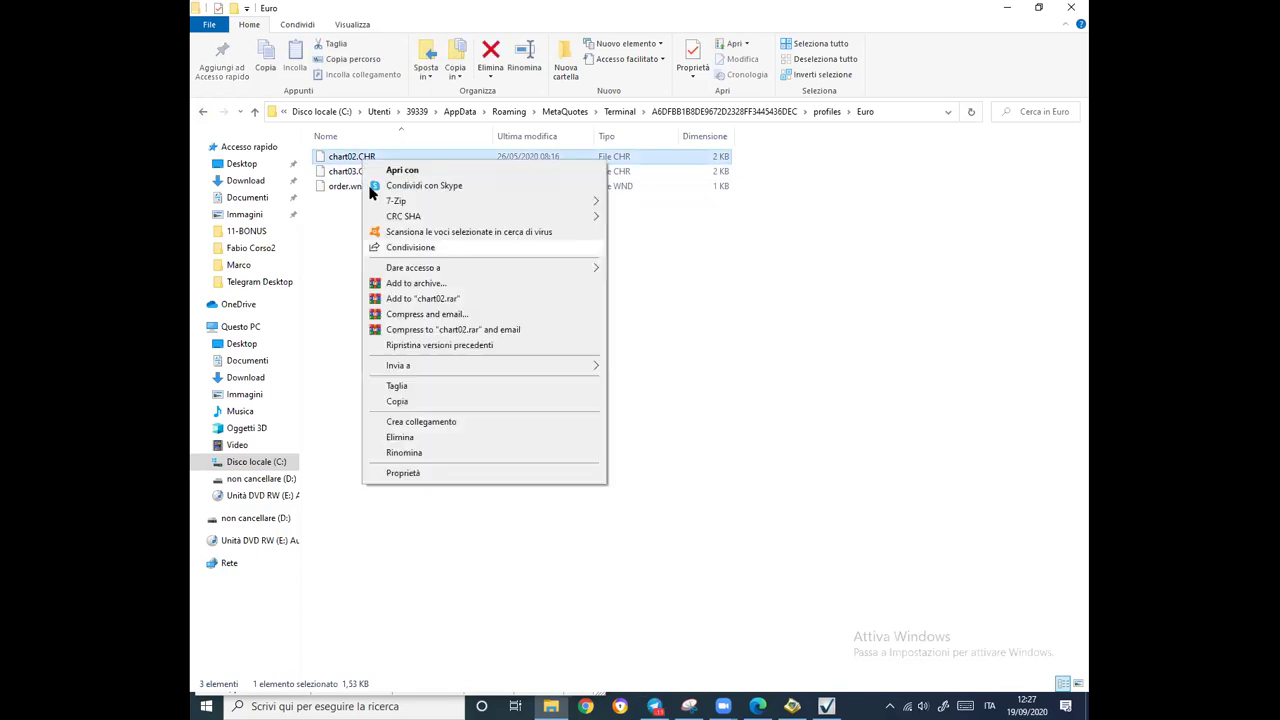
click(400, 438)
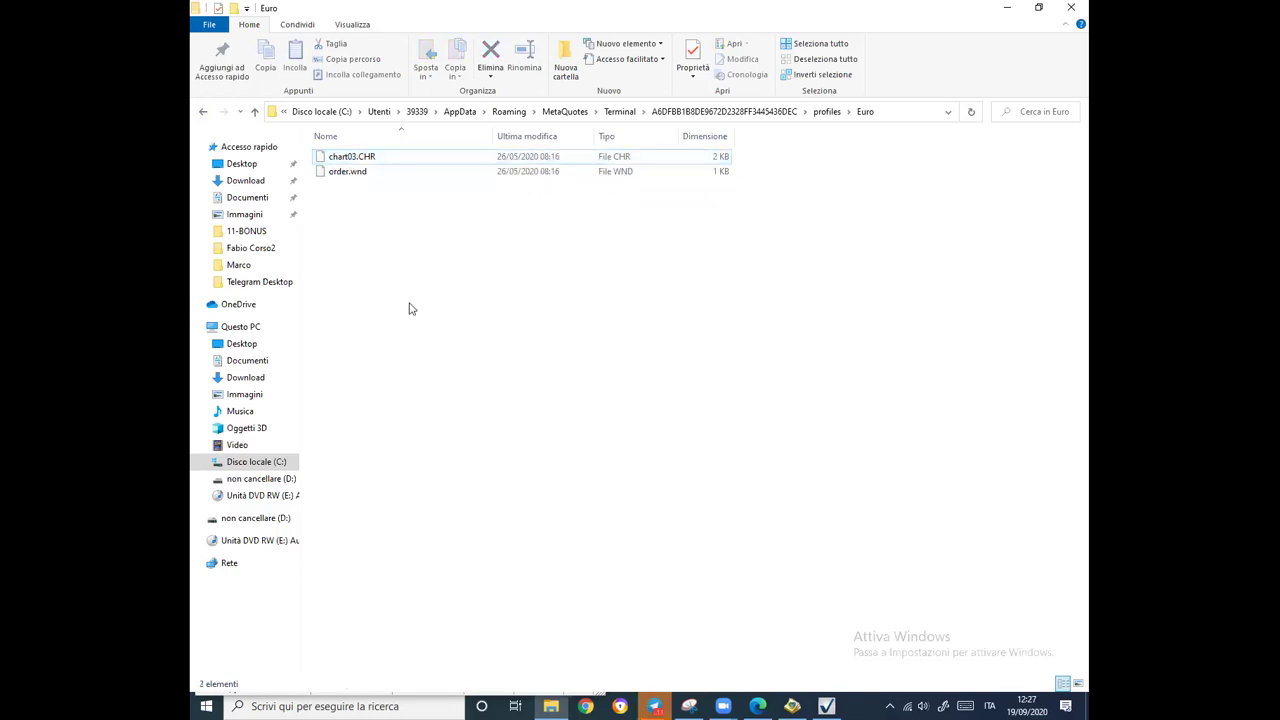
click(203, 115)
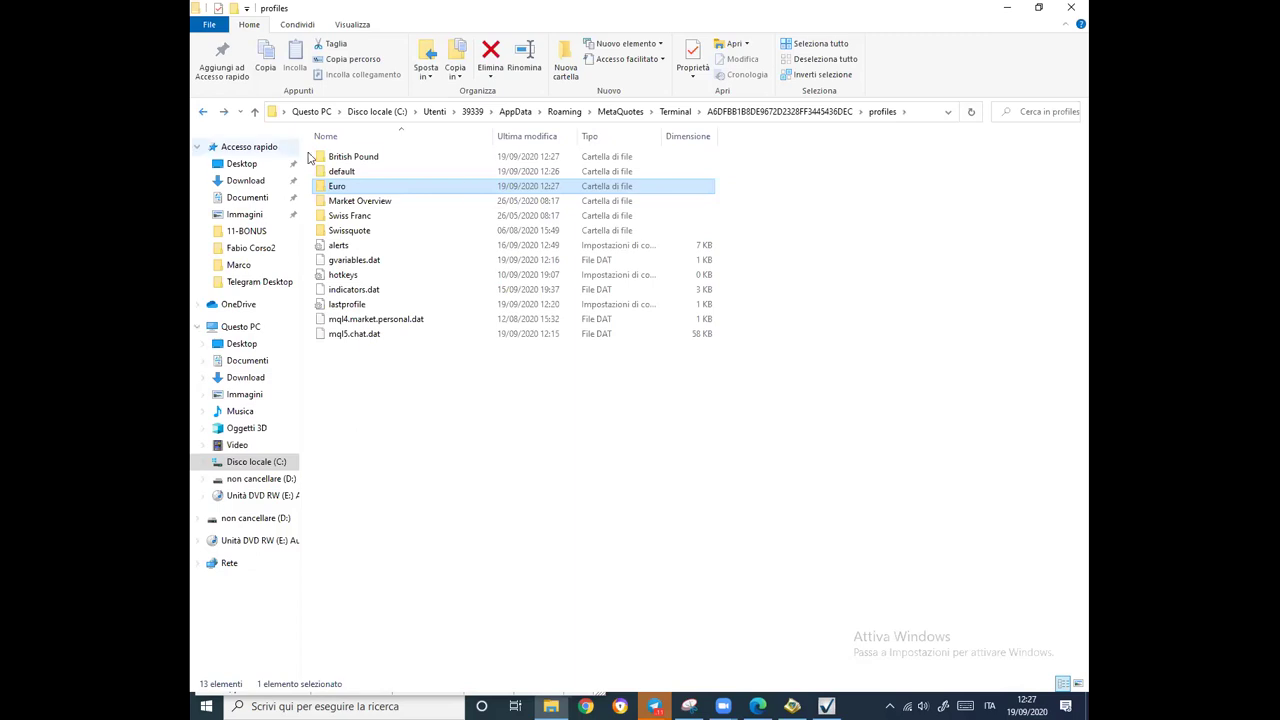
Delete chart01.CHR, chart02.CHR and chart03.CHR from the Market Overview profile folder and go back to the profiles folder.
double_click(357, 202)
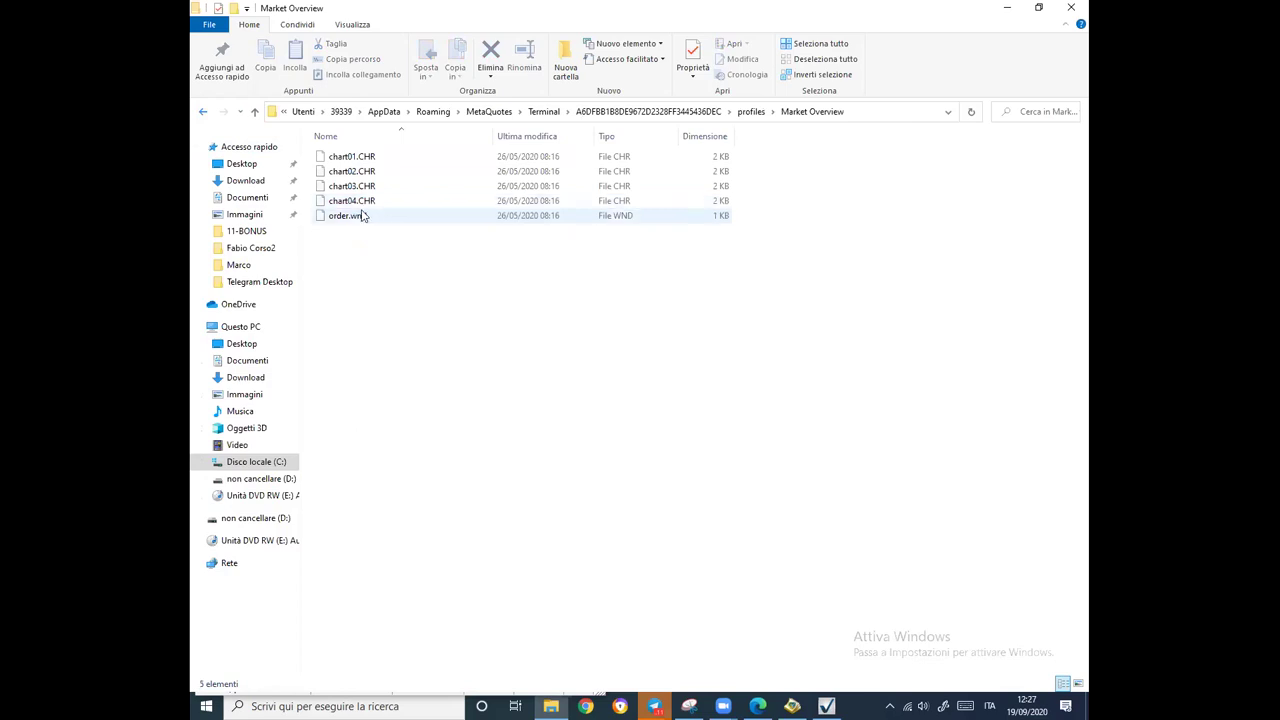
click(357, 162)
right_click(357, 162)
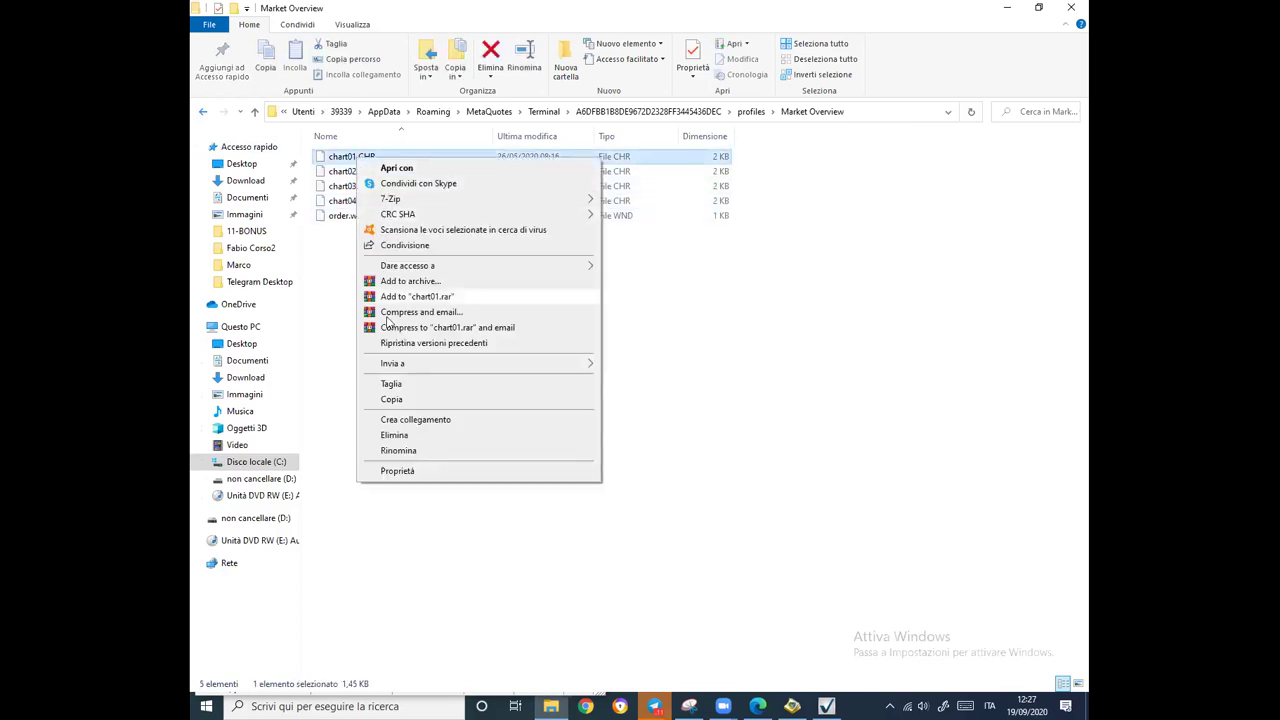
click(393, 434)
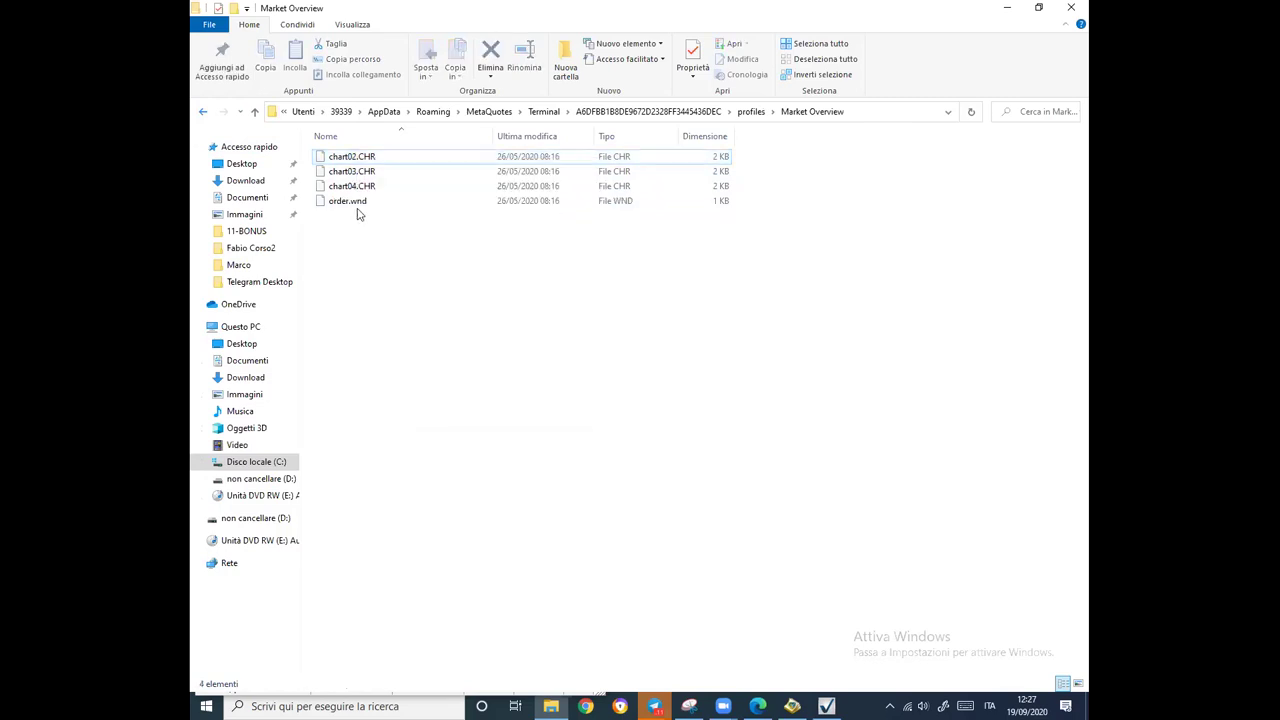
right_click(355, 160)
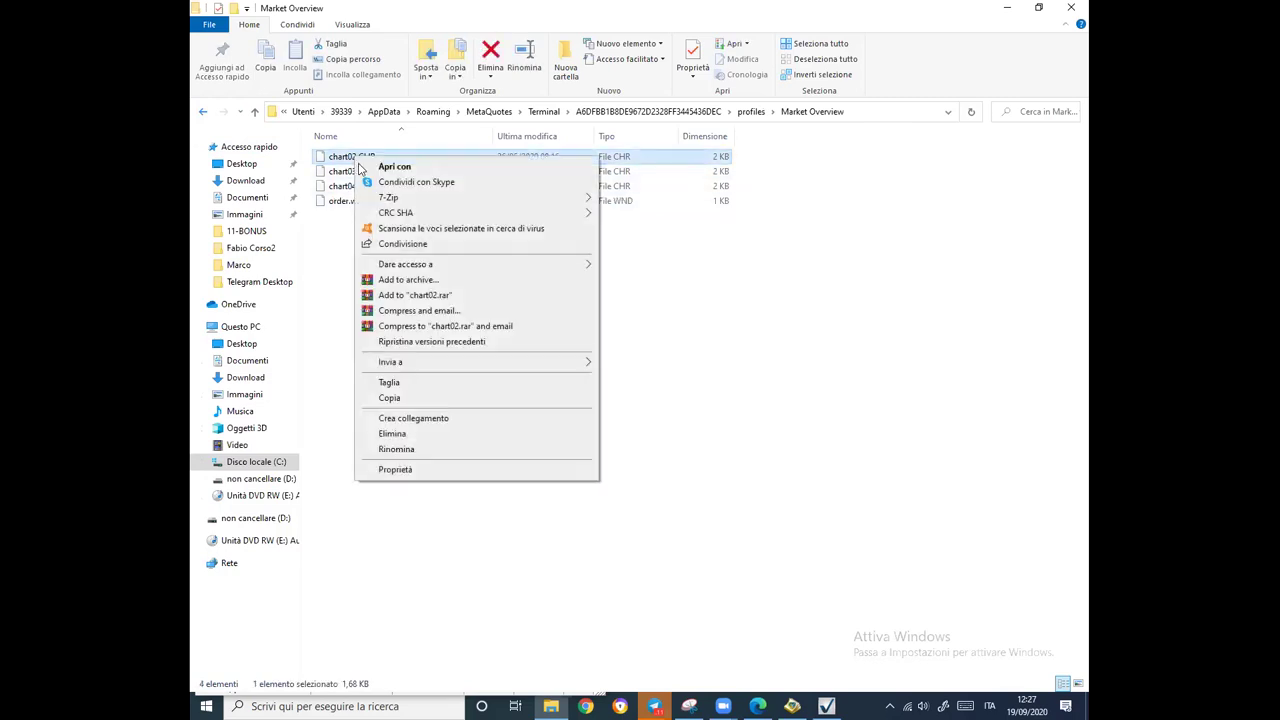
click(392, 433)
click(360, 160)
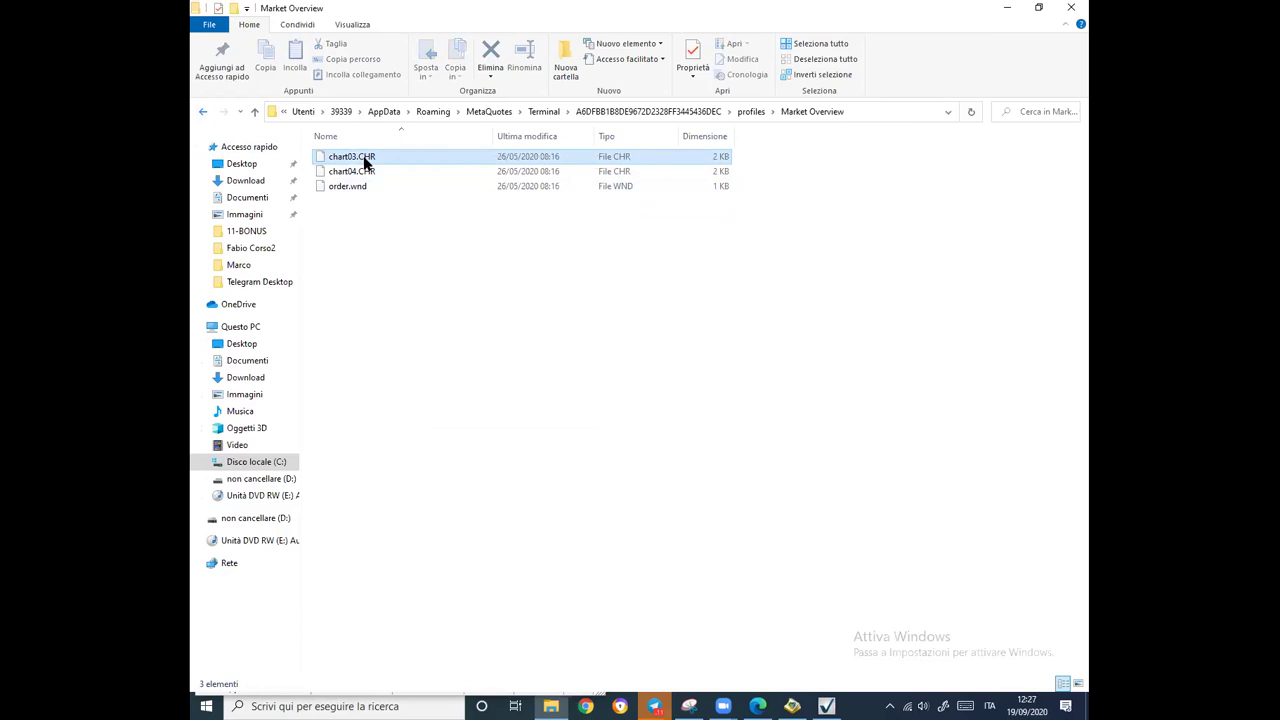
right_click(365, 158)
click(402, 436)
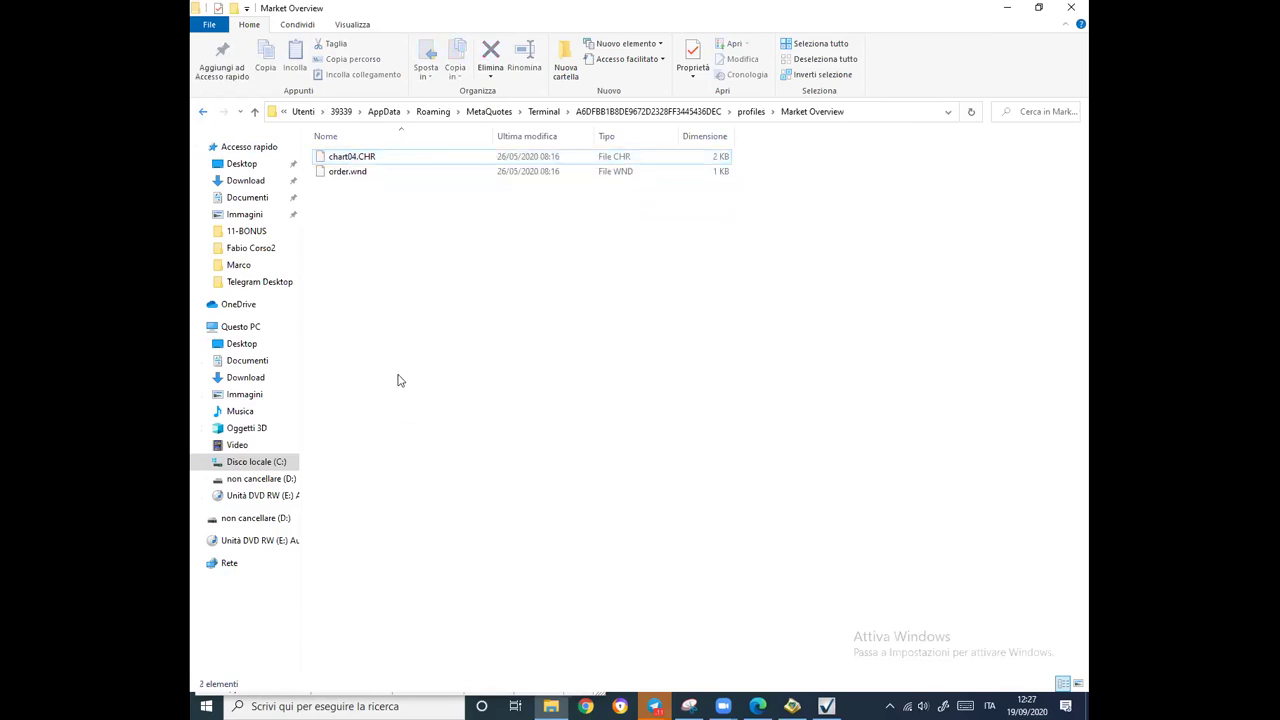
click(202, 111)
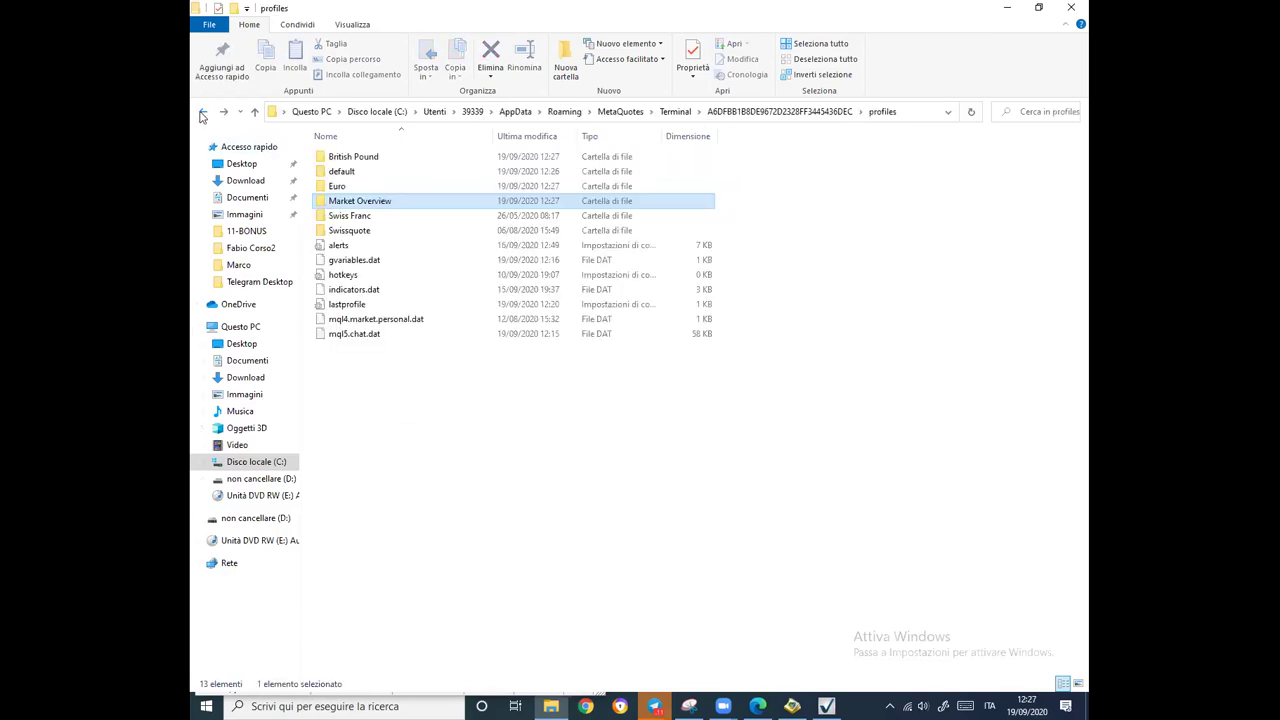
Delete chart01.CHR and chart02.CHR from the Swiss Franc profile folder and go back to the profiles folder.
double_click(352, 216)
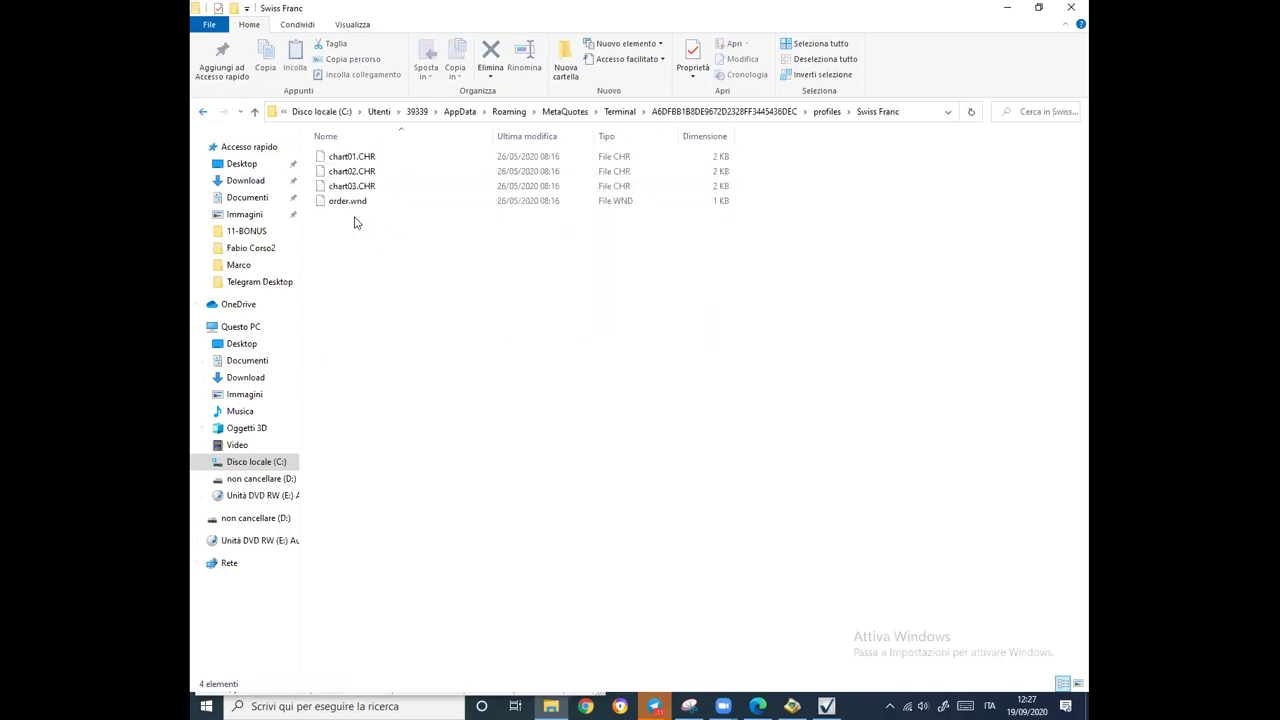
right_click(360, 159)
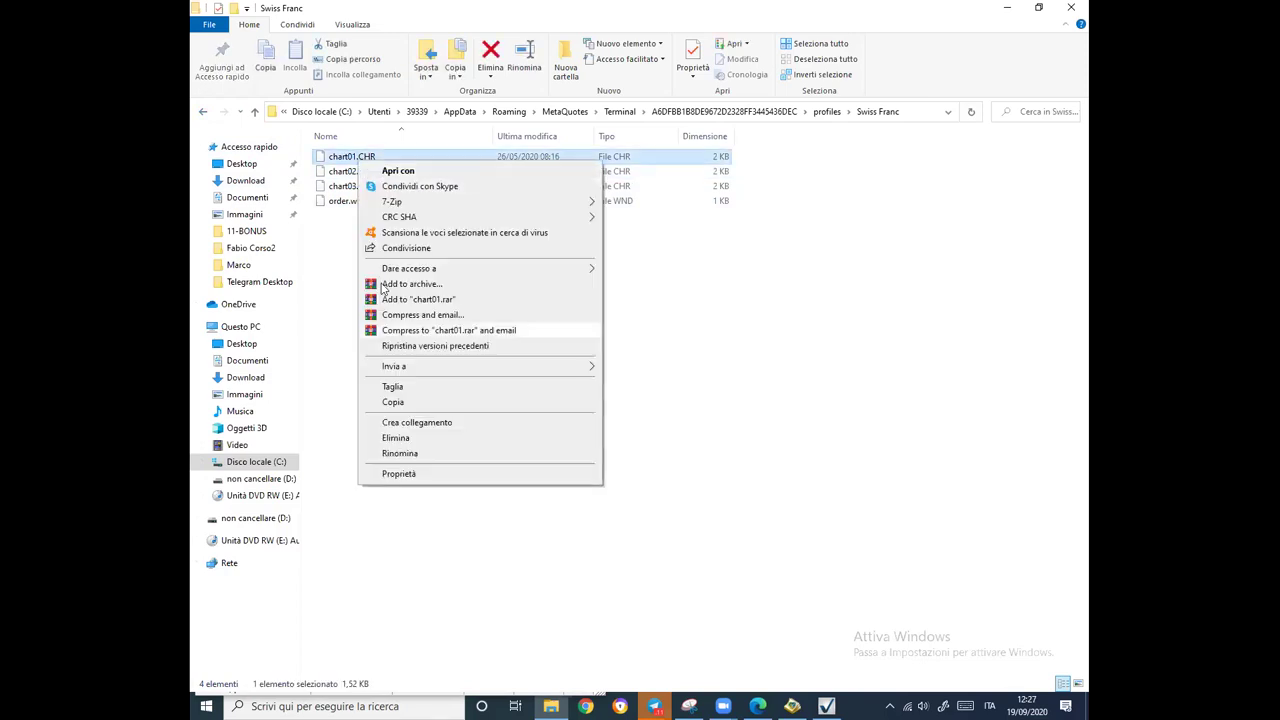
click(396, 437)
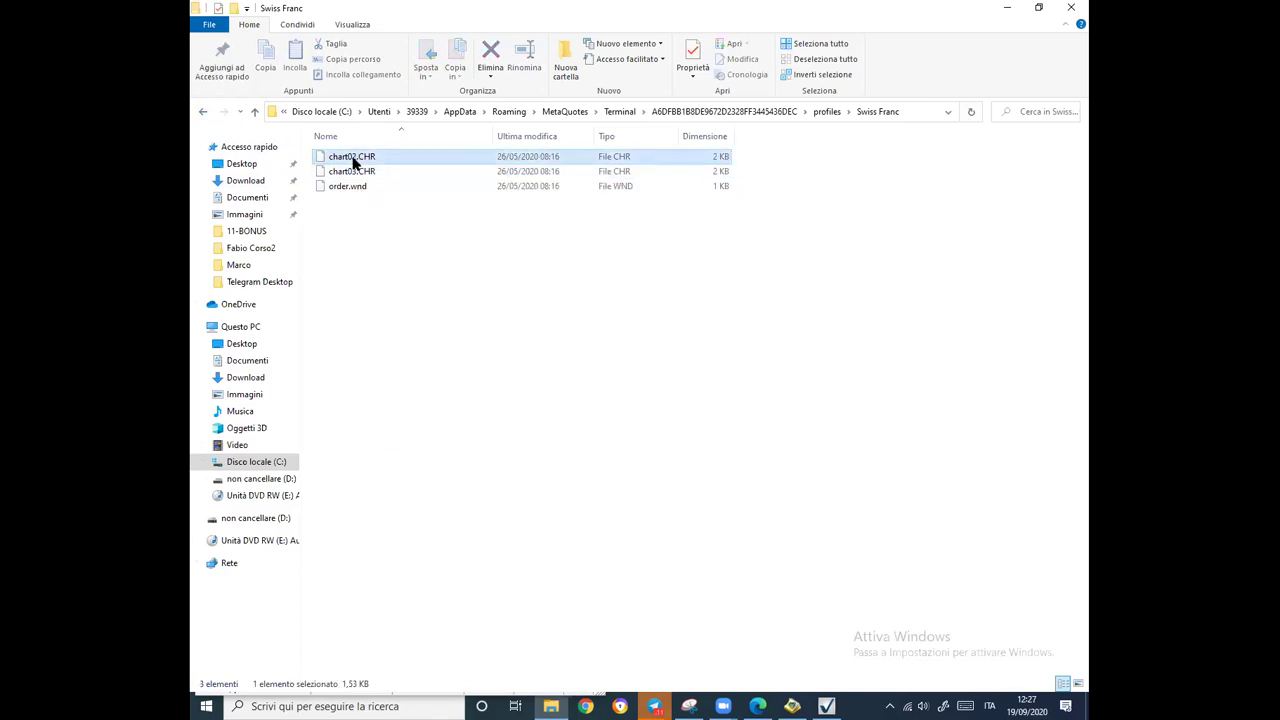
right_click(352, 162)
click(390, 437)
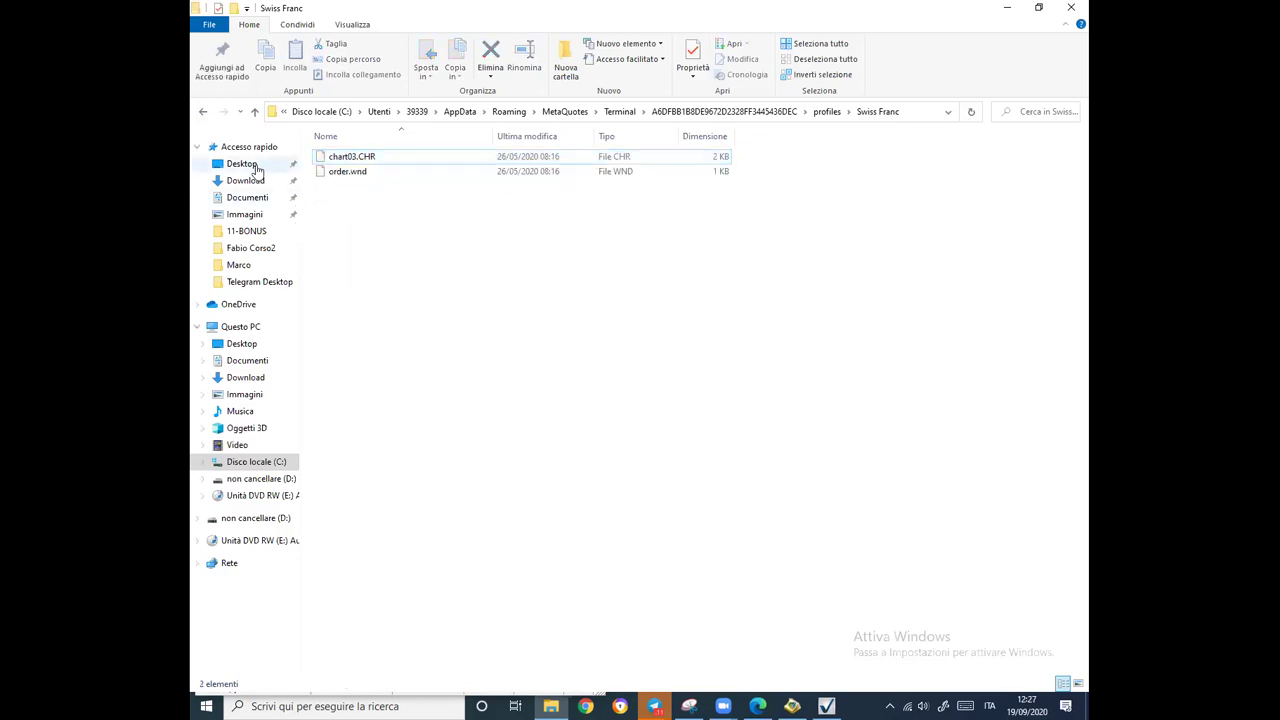
click(202, 112)
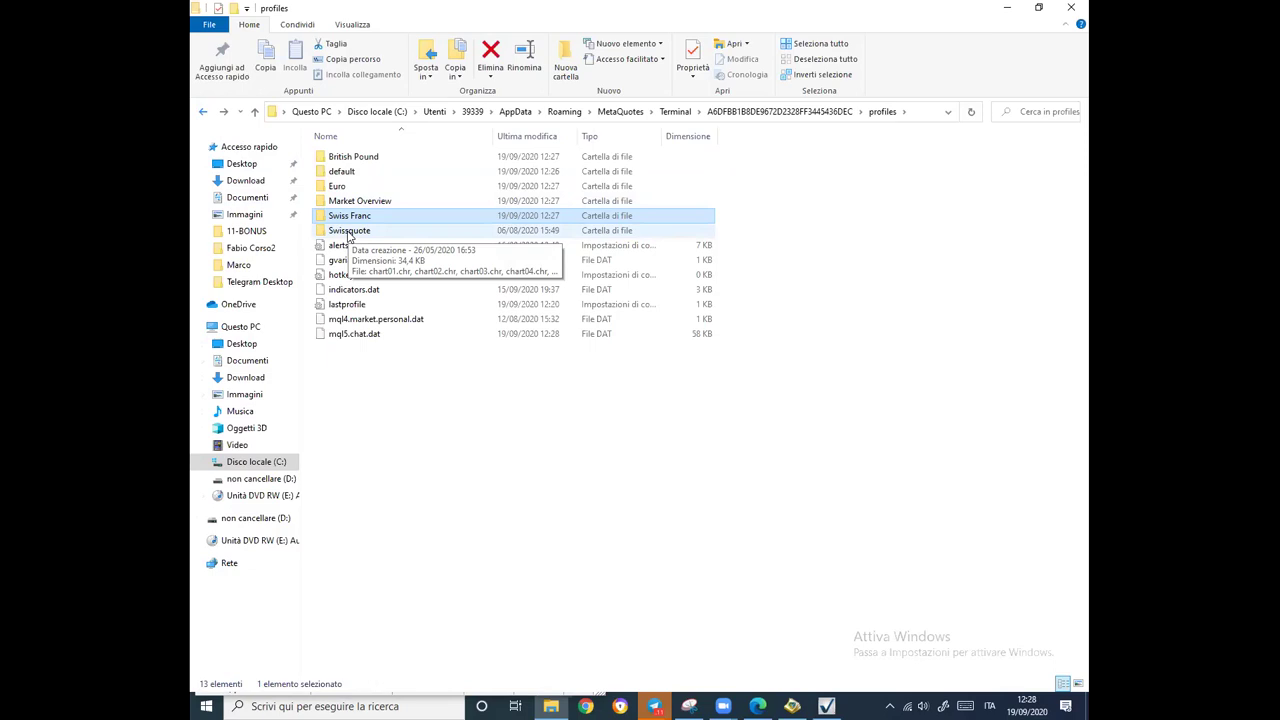
Delete the whole Swissquote folder from the profiles folder, then close the File Explorer and MetaEditor windows.
click(348, 232)
right_click(348, 232)
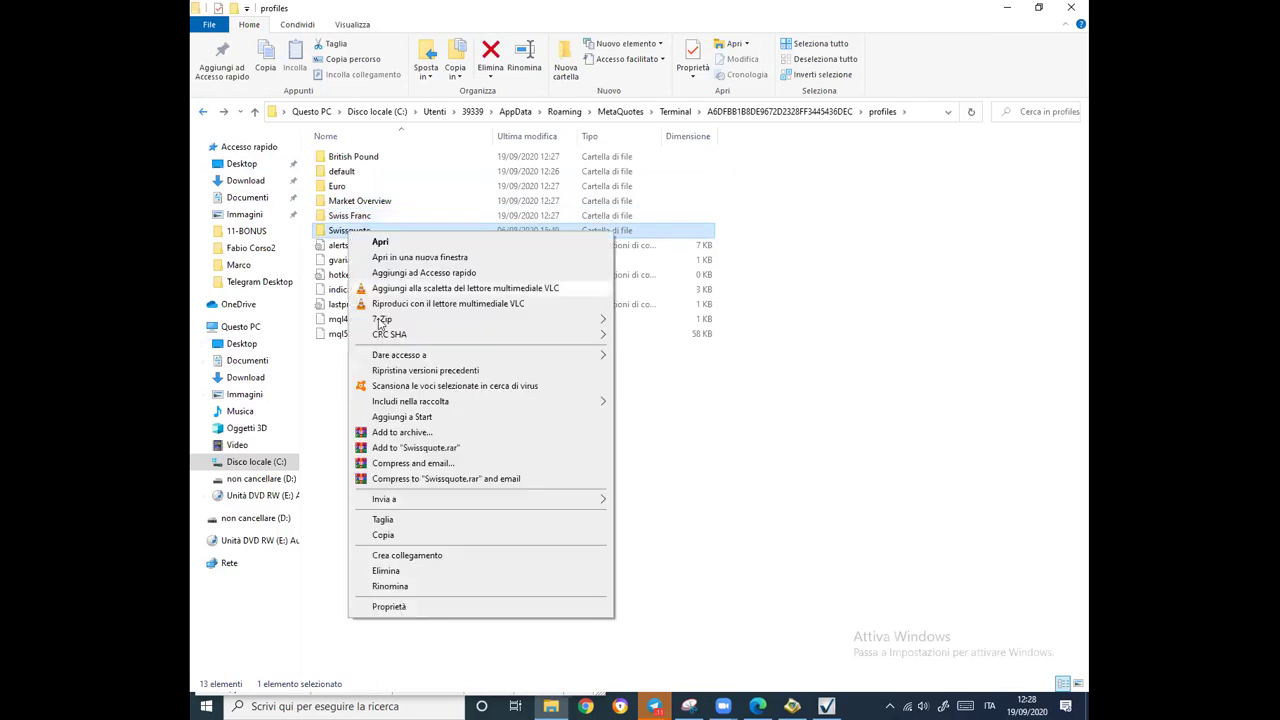
click(386, 571)
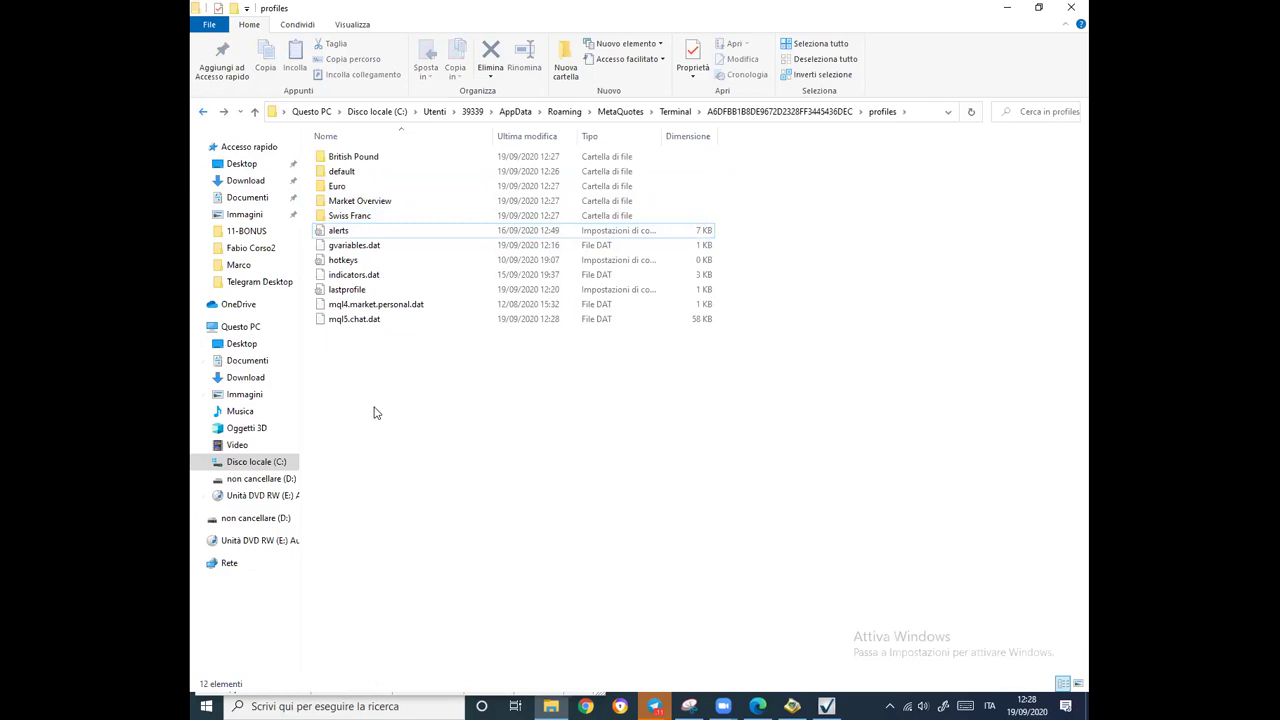
click(1070, 10)
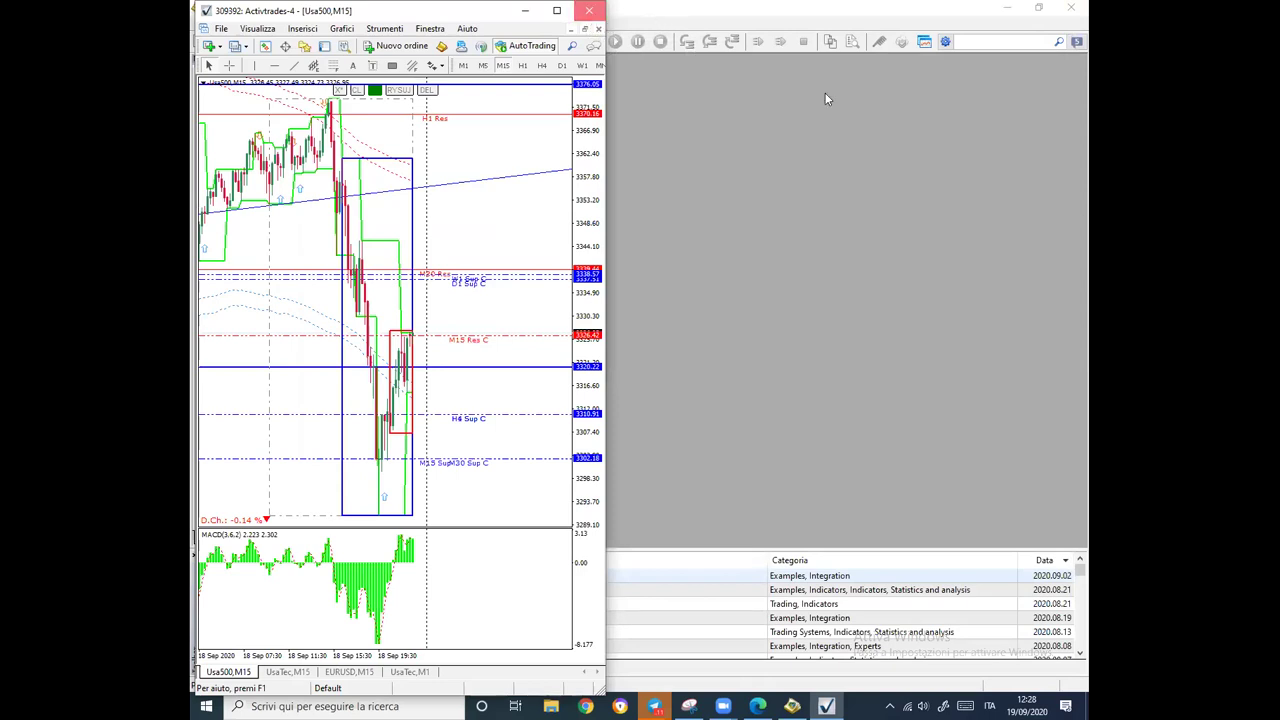
click(1070, 10)
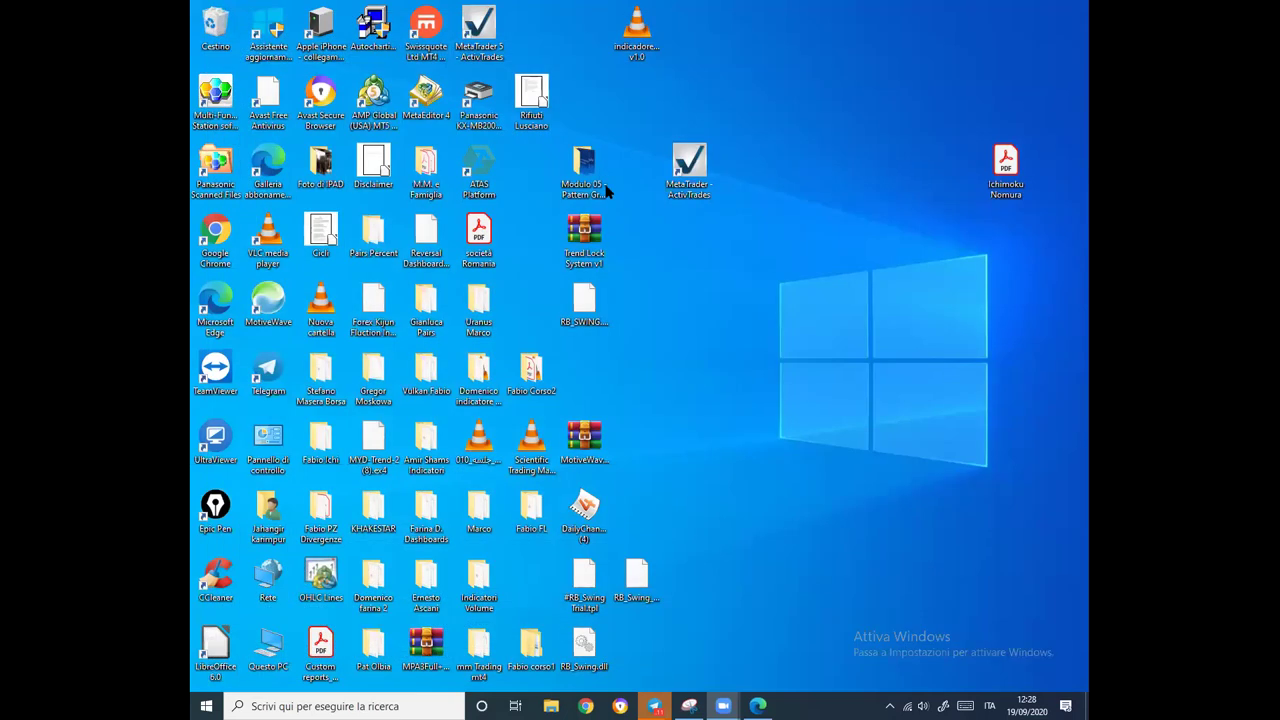
Try to restart MetaTrader - ActivTrades from the desktop and force the unresponsive program to close.
double_click(692, 175)
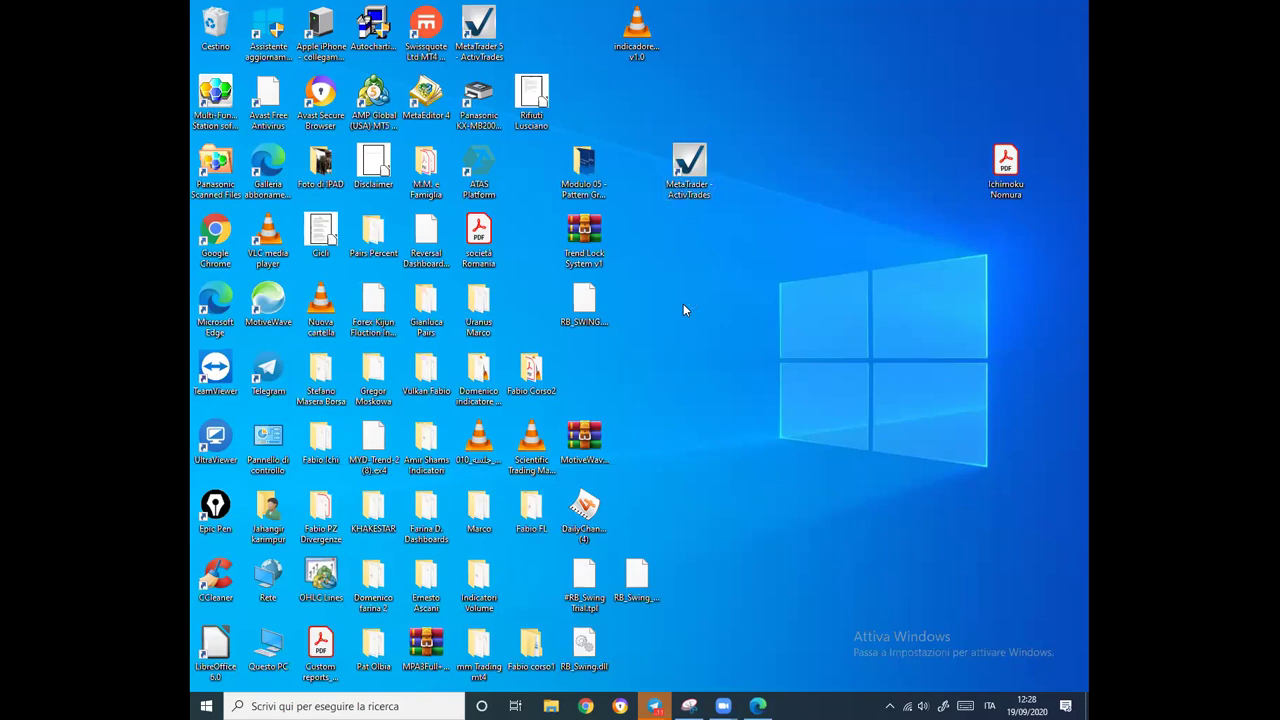
click(688, 175)
double_click(697, 172)
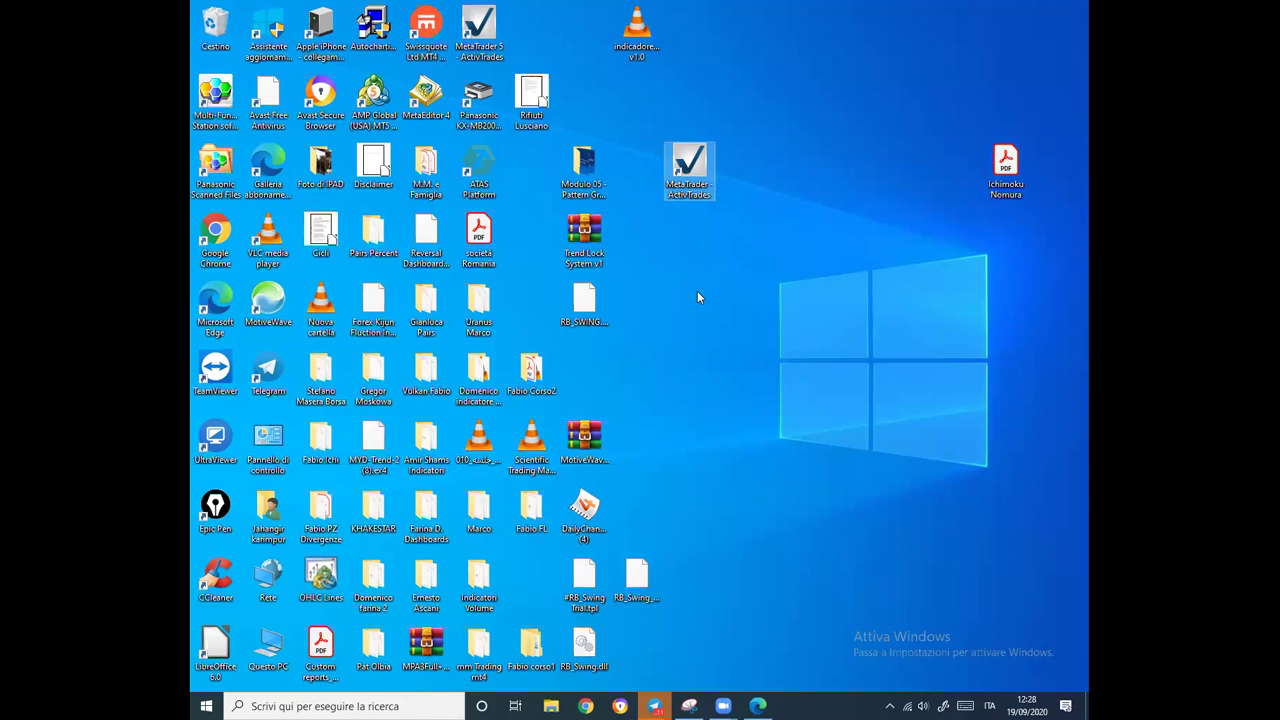
double_click(689, 168)
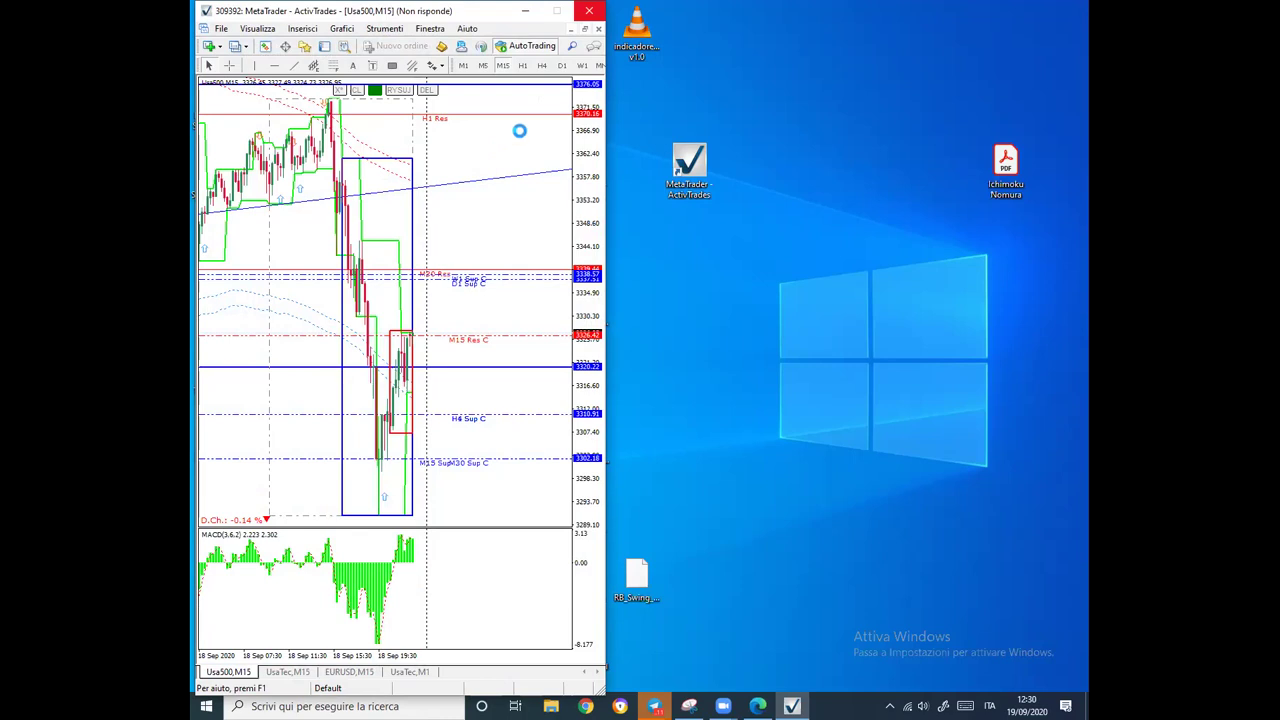
click(594, 11)
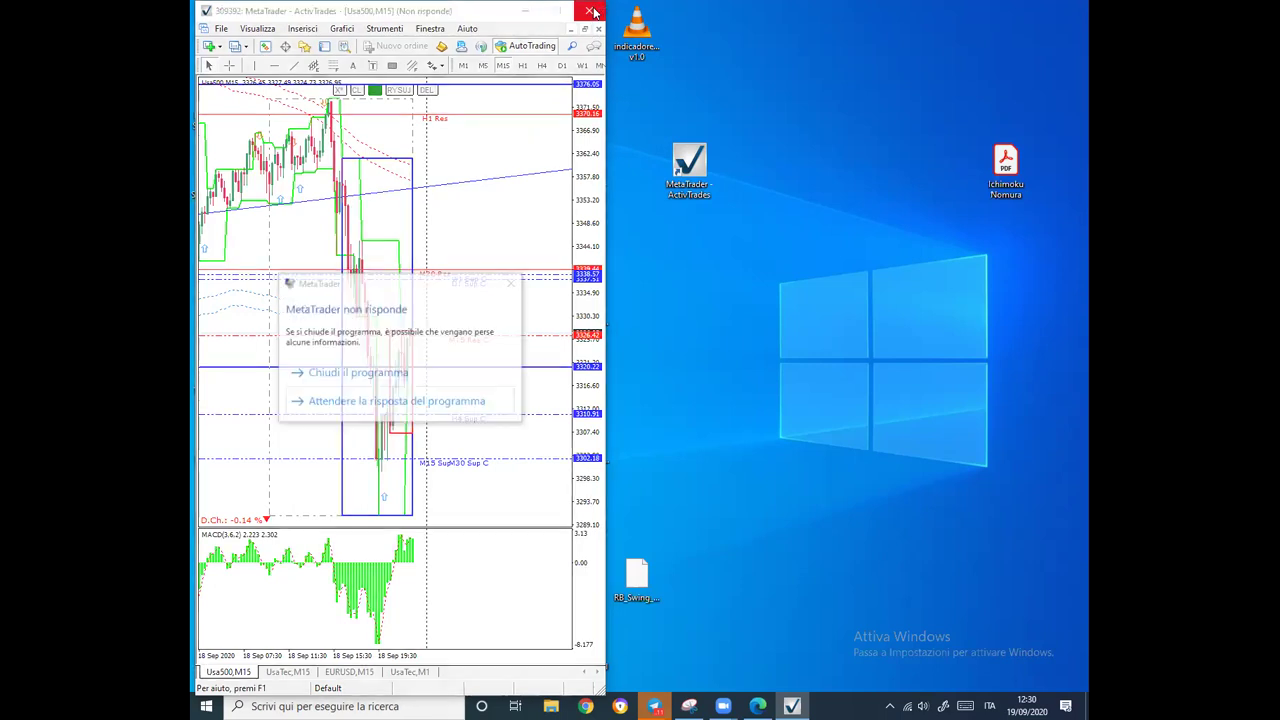
click(351, 374)
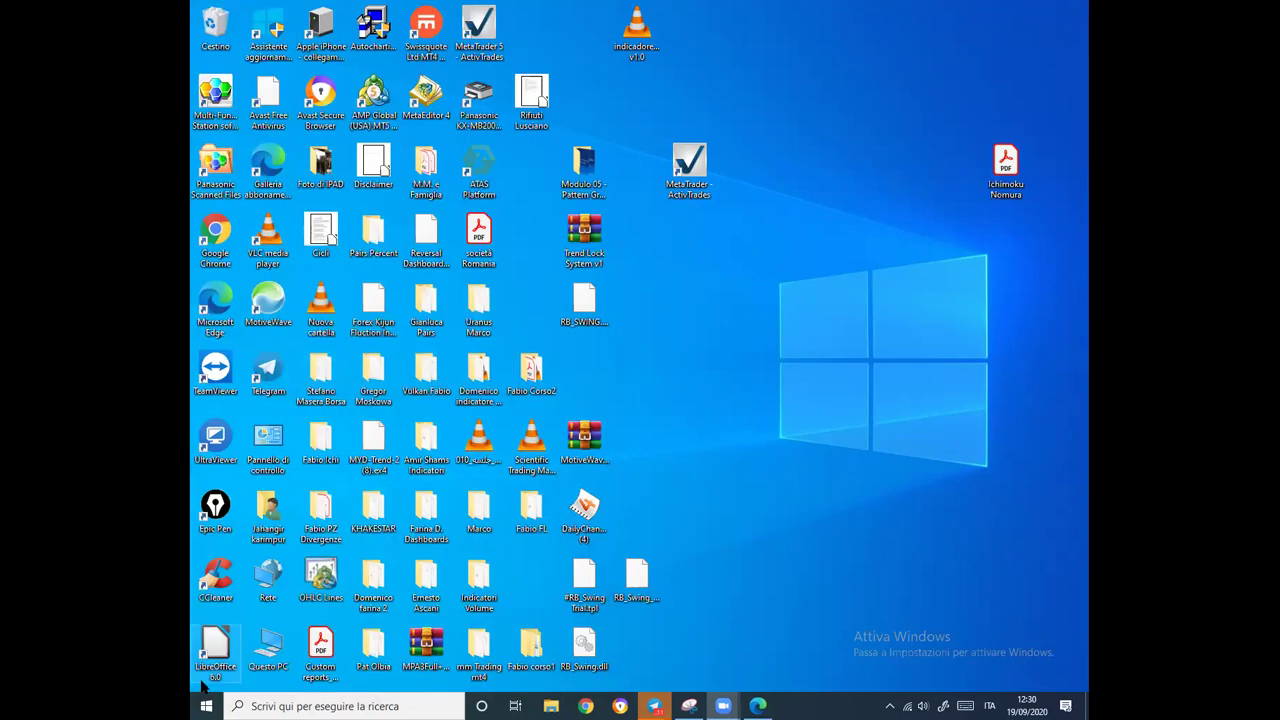
Open the list of installed apps in Windows Settings.
click(206, 704)
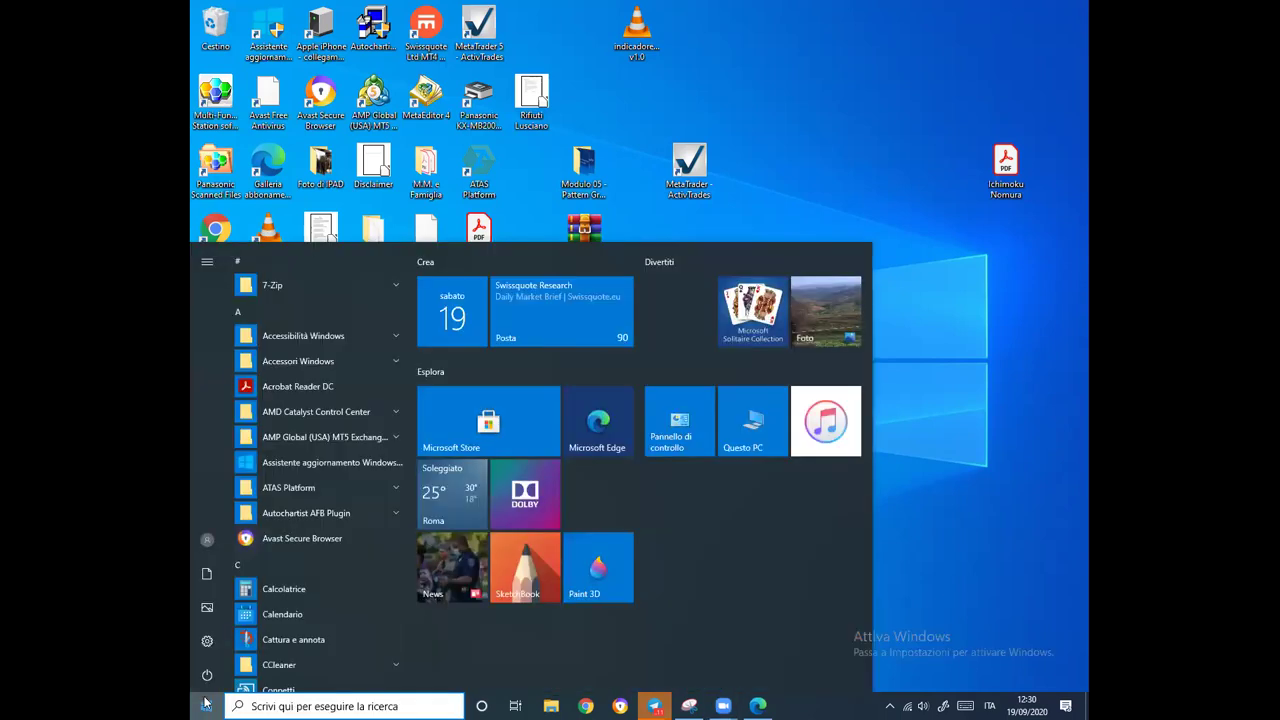
mouse_move(205, 649)
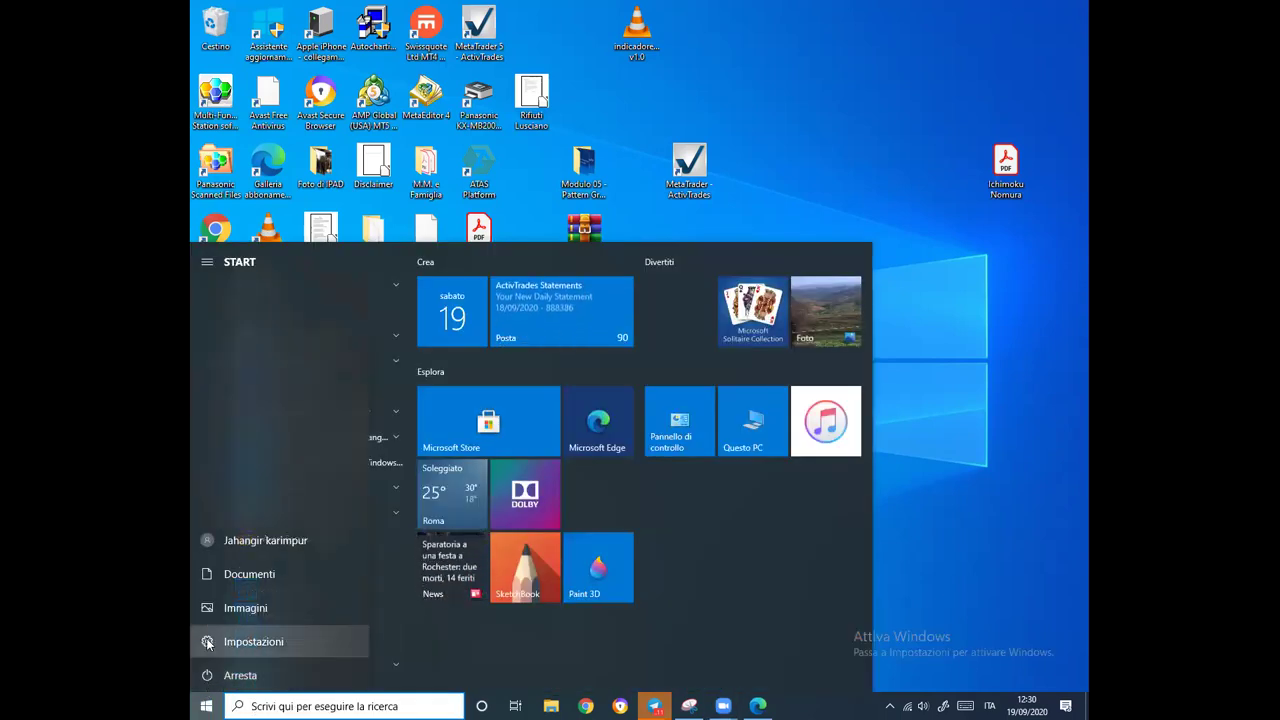
click(207, 643)
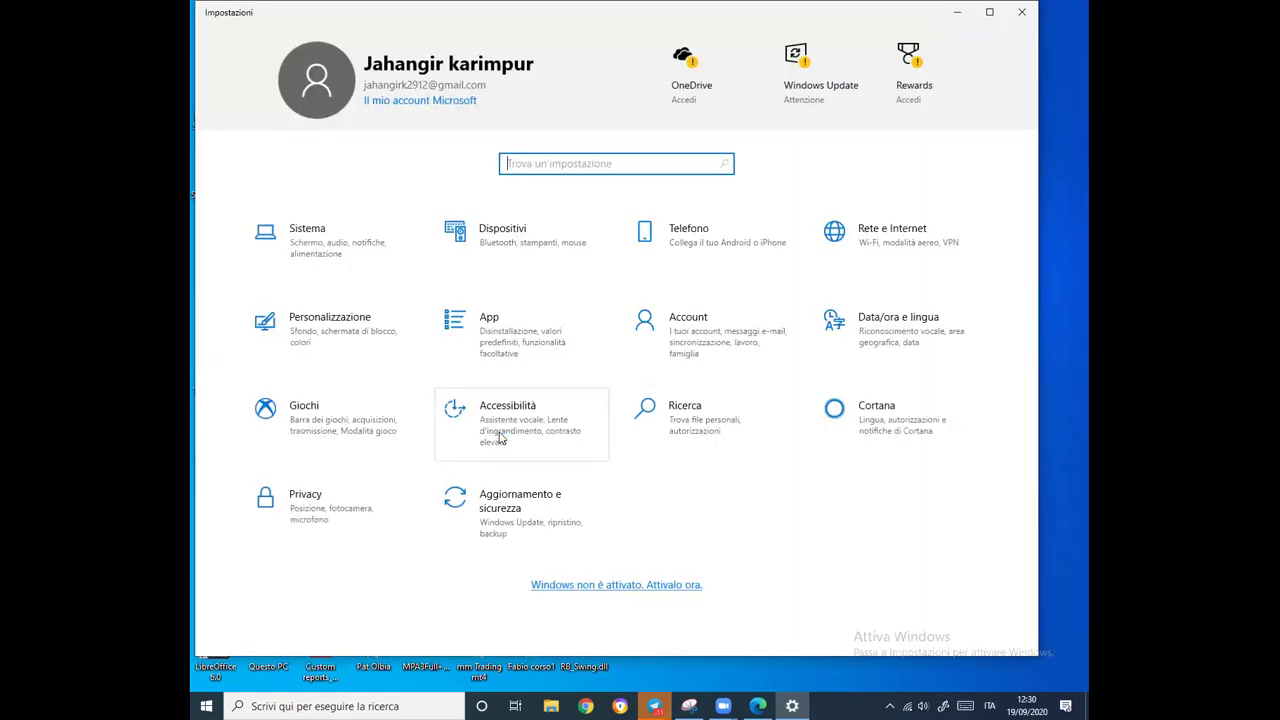
click(521, 348)
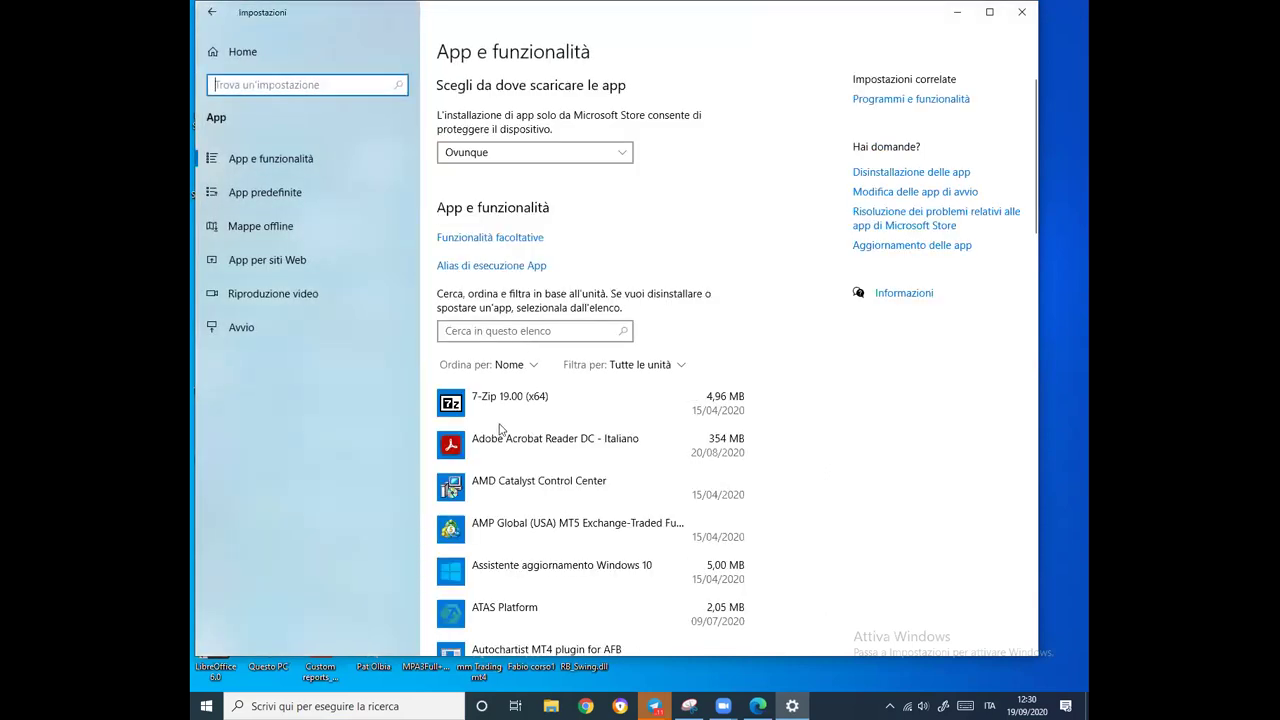
Uninstall MetaTrader - ActivTrades without deleting the user's personal data, and close Windows Settings.
scroll(502, 485, down, 5)
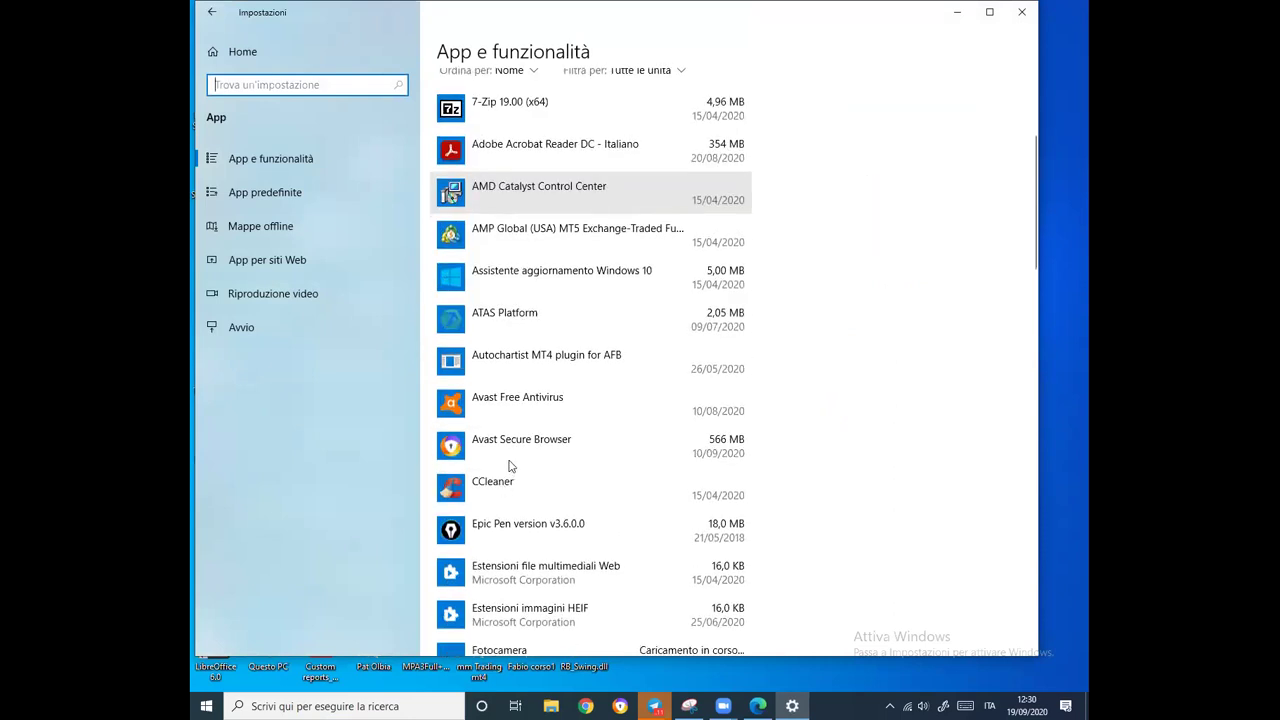
scroll(508, 470, down, 5)
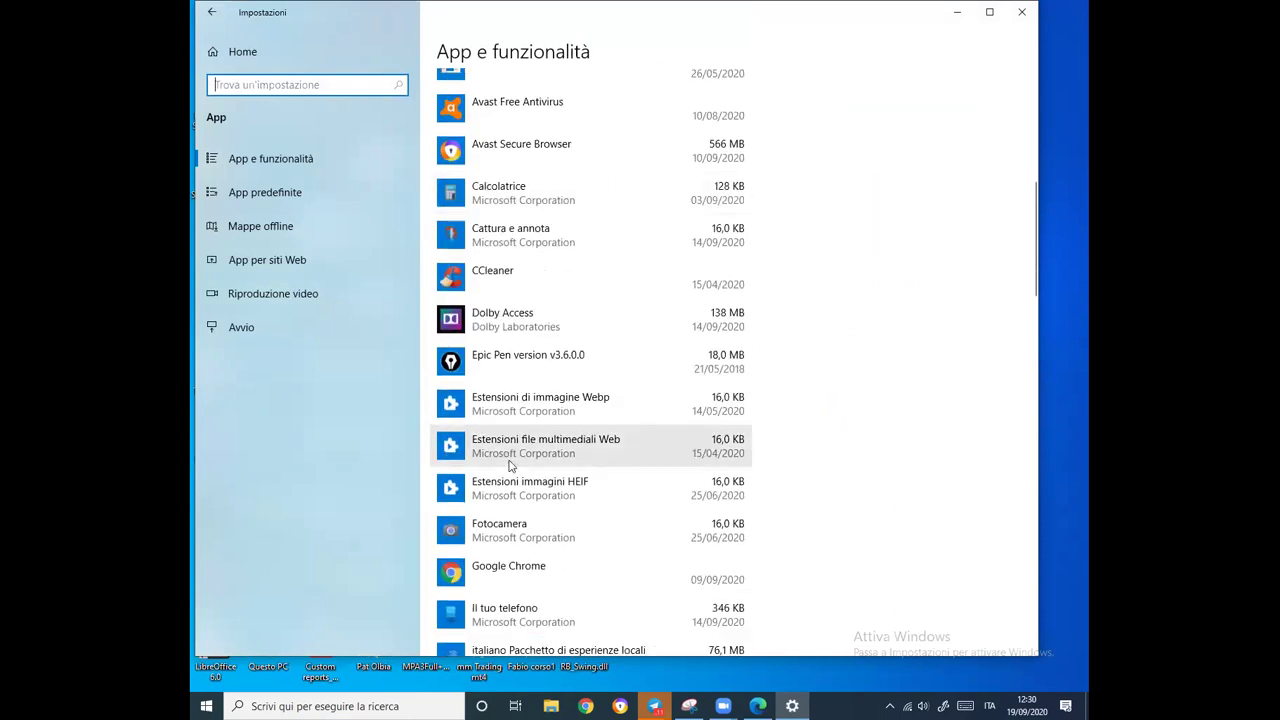
scroll(506, 432, down, 5)
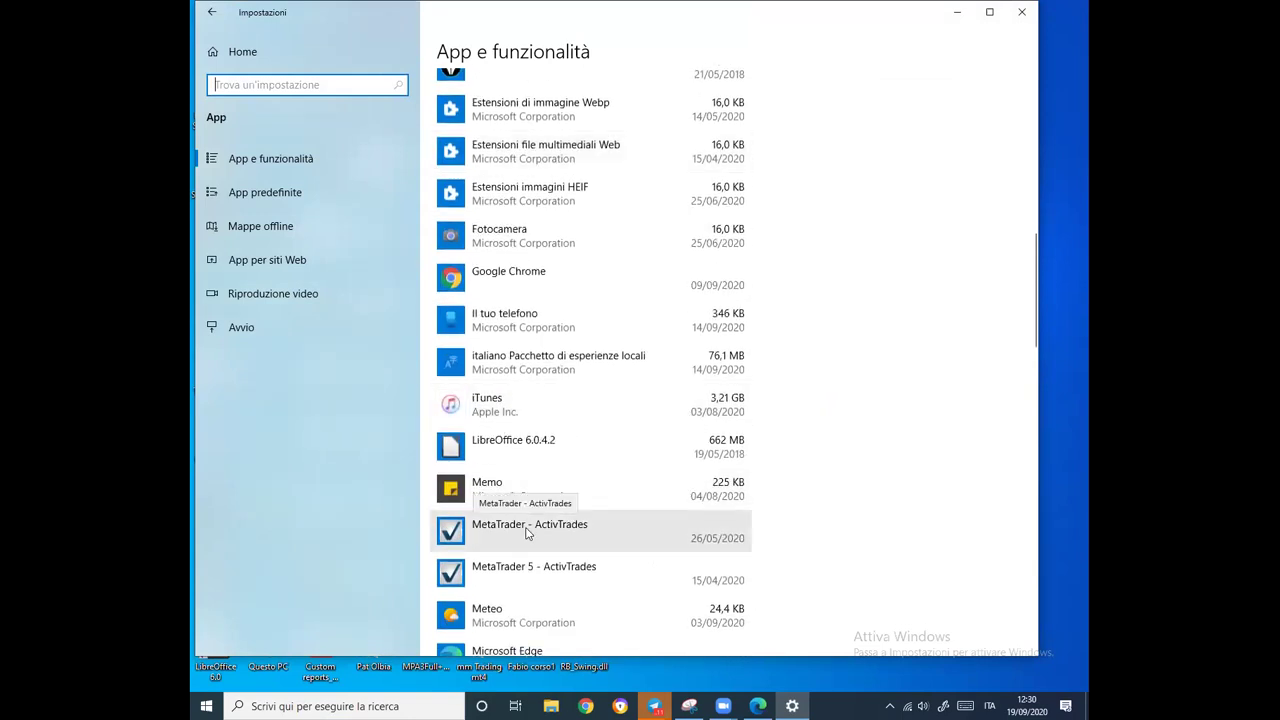
click(586, 532)
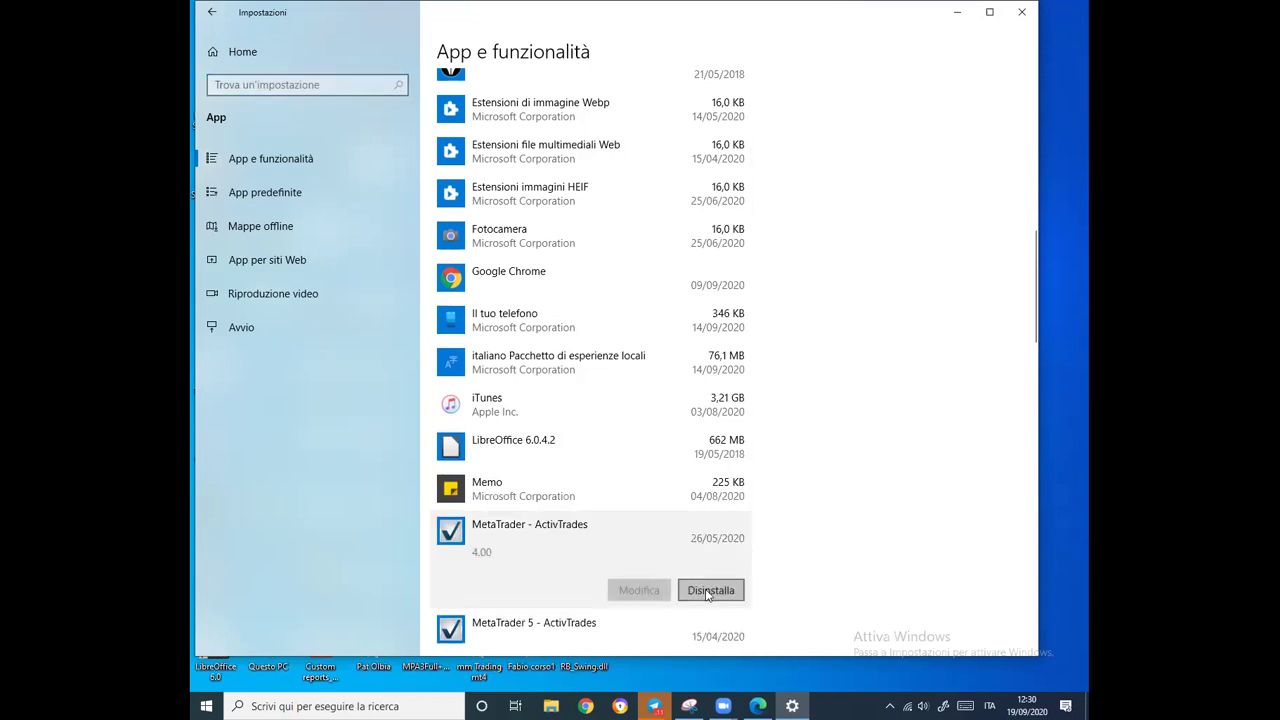
click(709, 592)
click(770, 558)
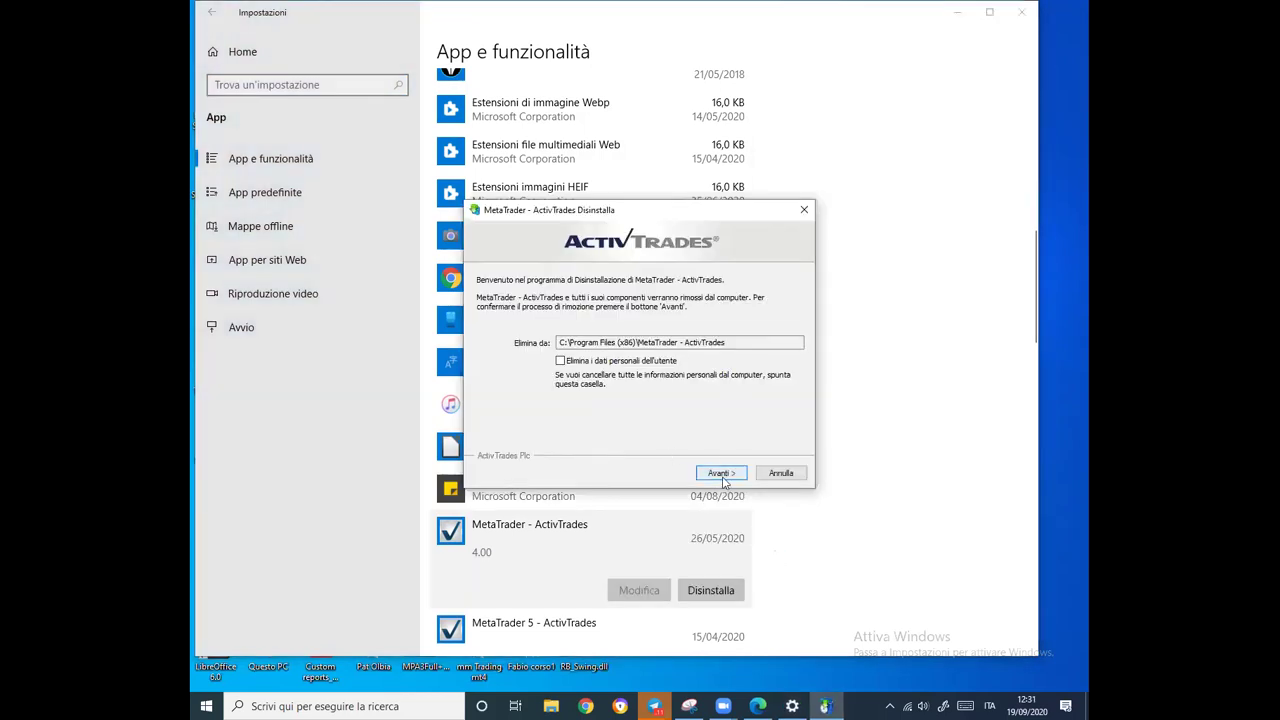
click(723, 476)
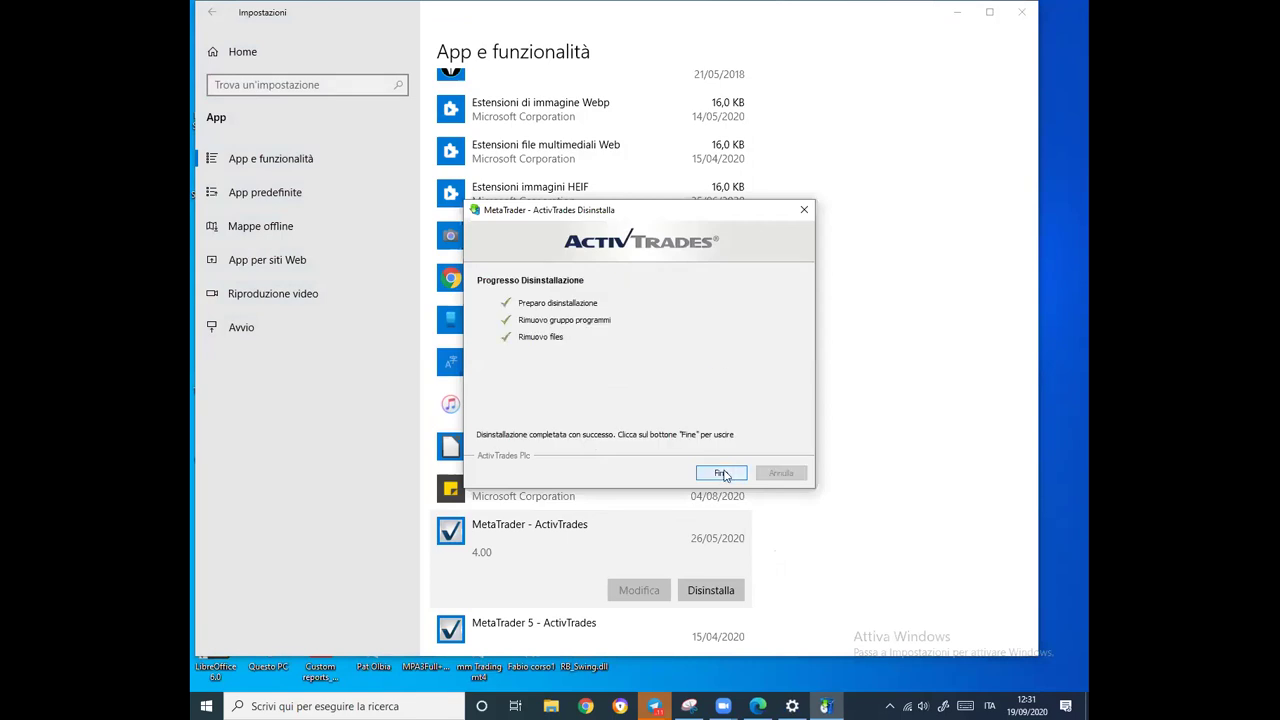
click(721, 473)
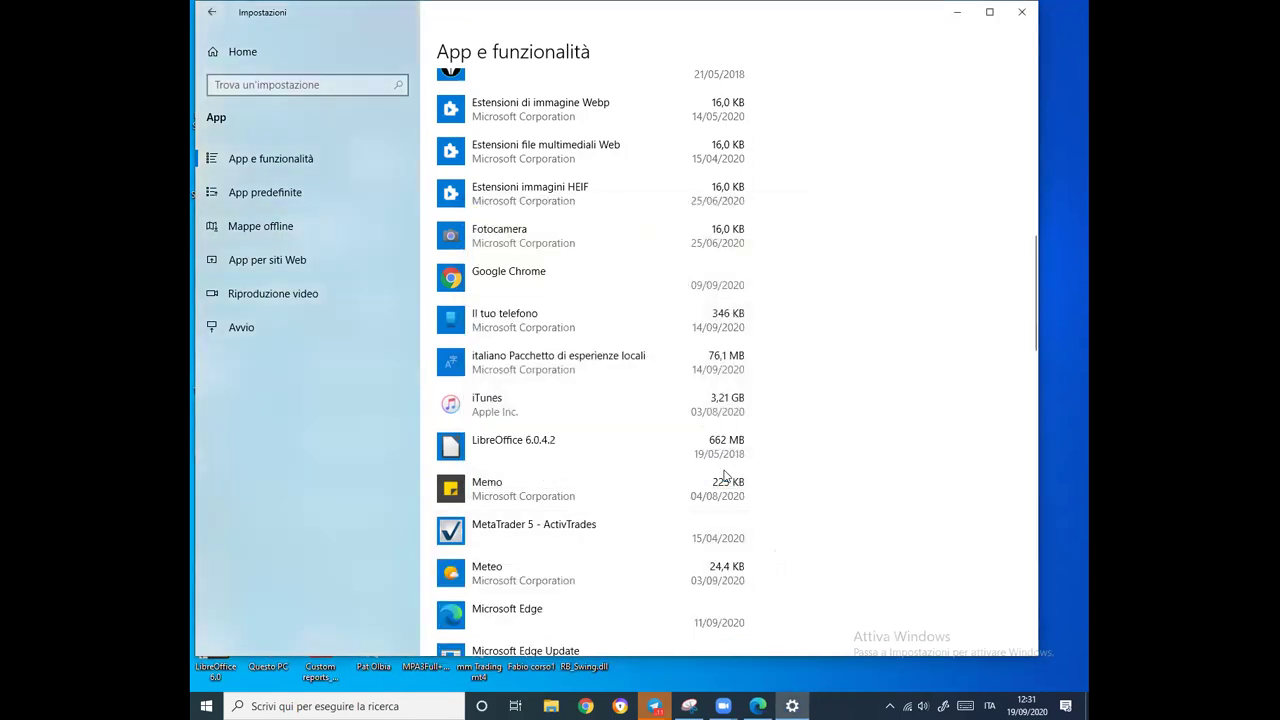
click(1022, 16)
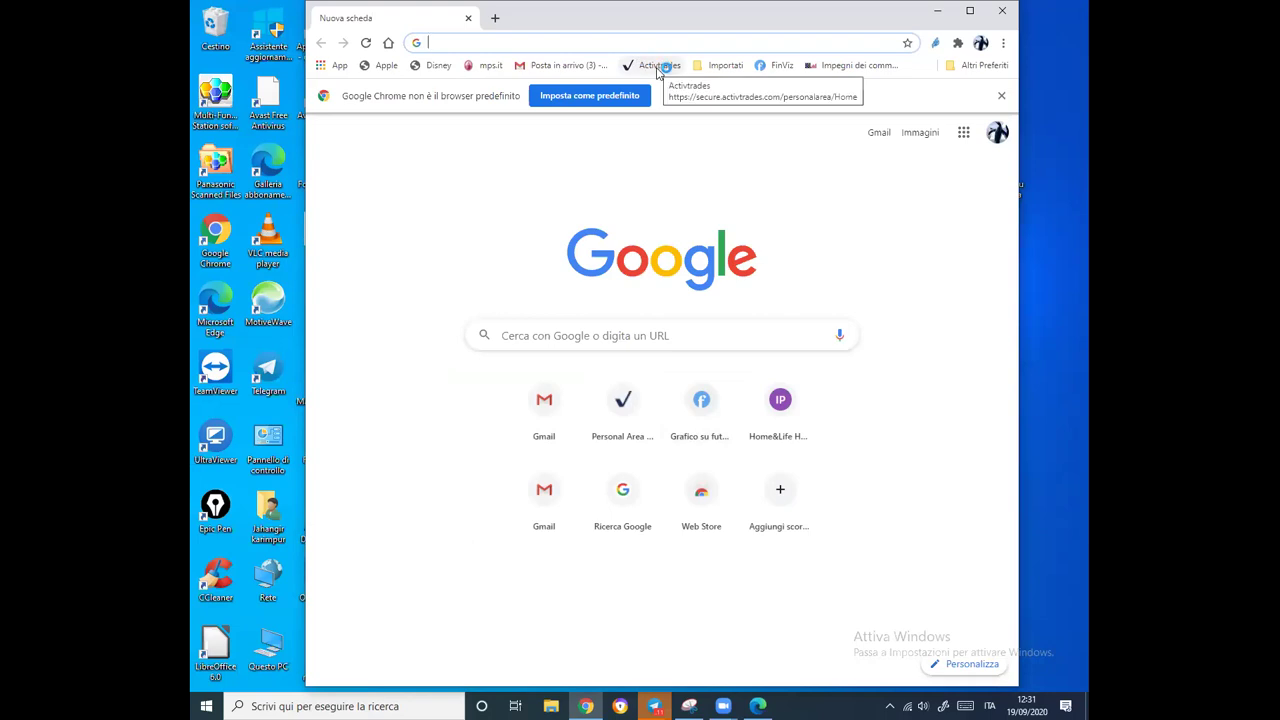
Maximize the Chrome window and open the bookmarked Activtrades personal area.
click(970, 12)
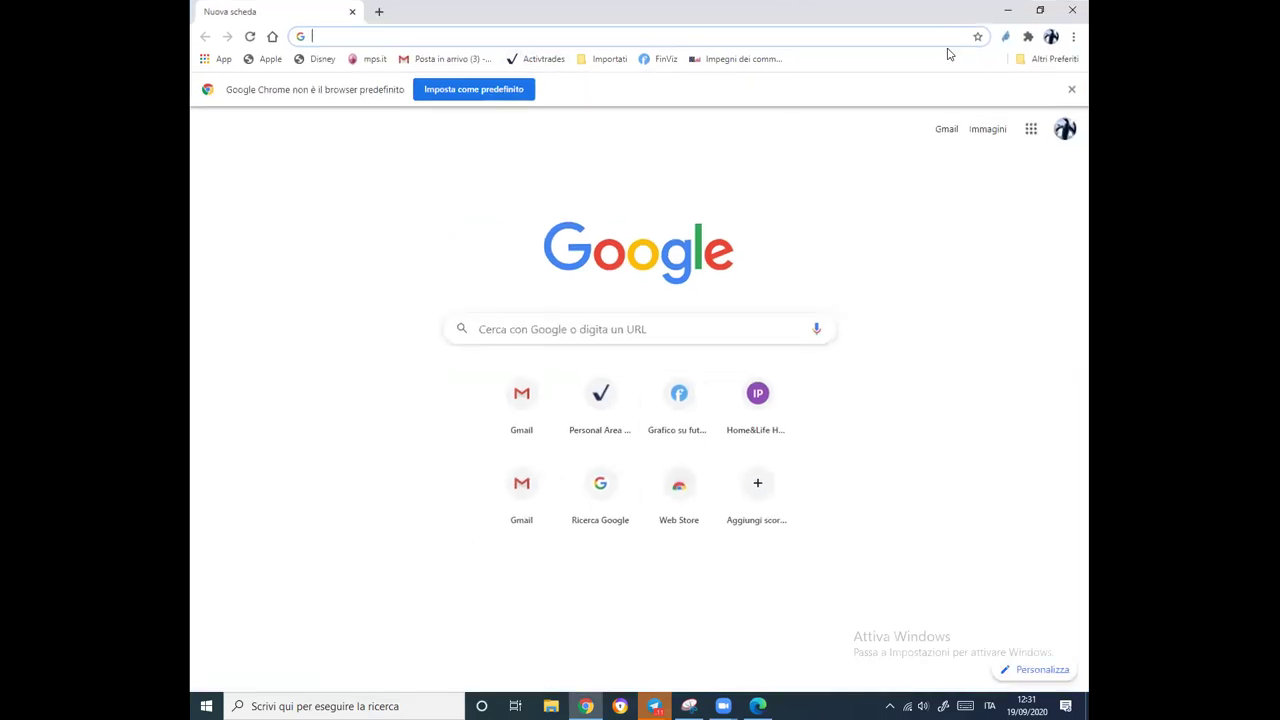
click(538, 61)
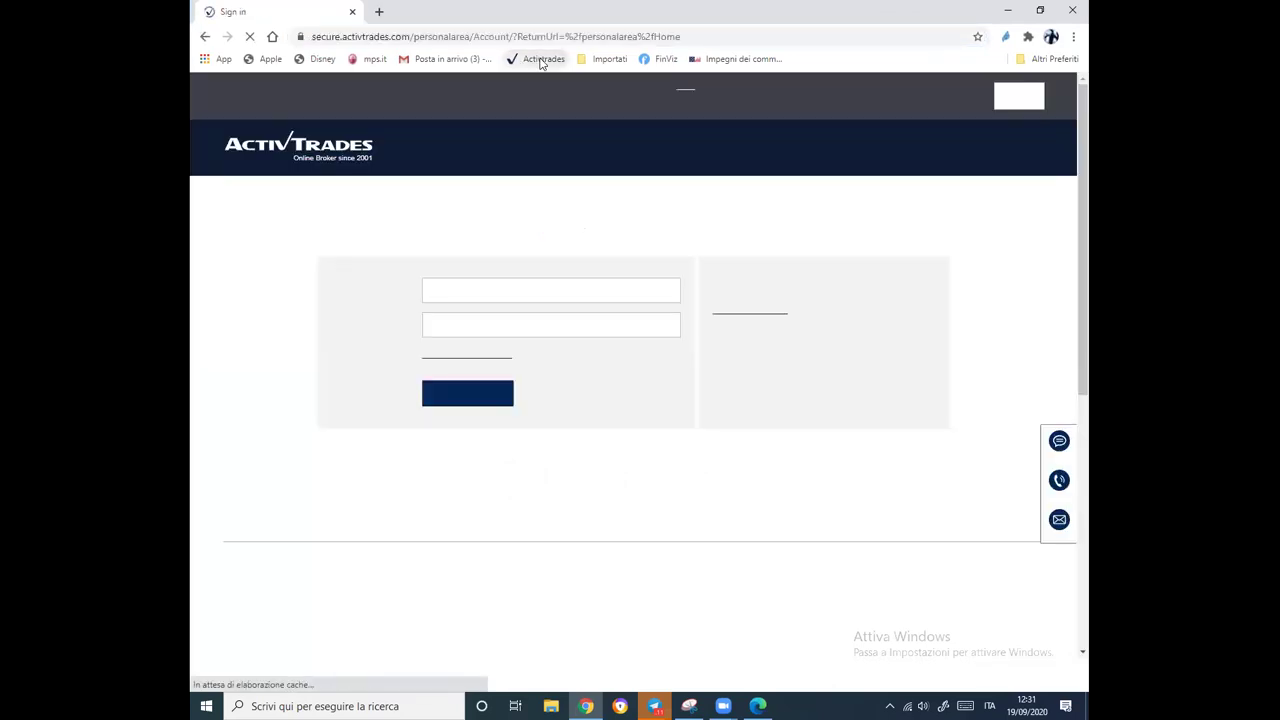
Sign in to the ActivTrades personal area and download MetaTrader 4 for Windows.
click(476, 398)
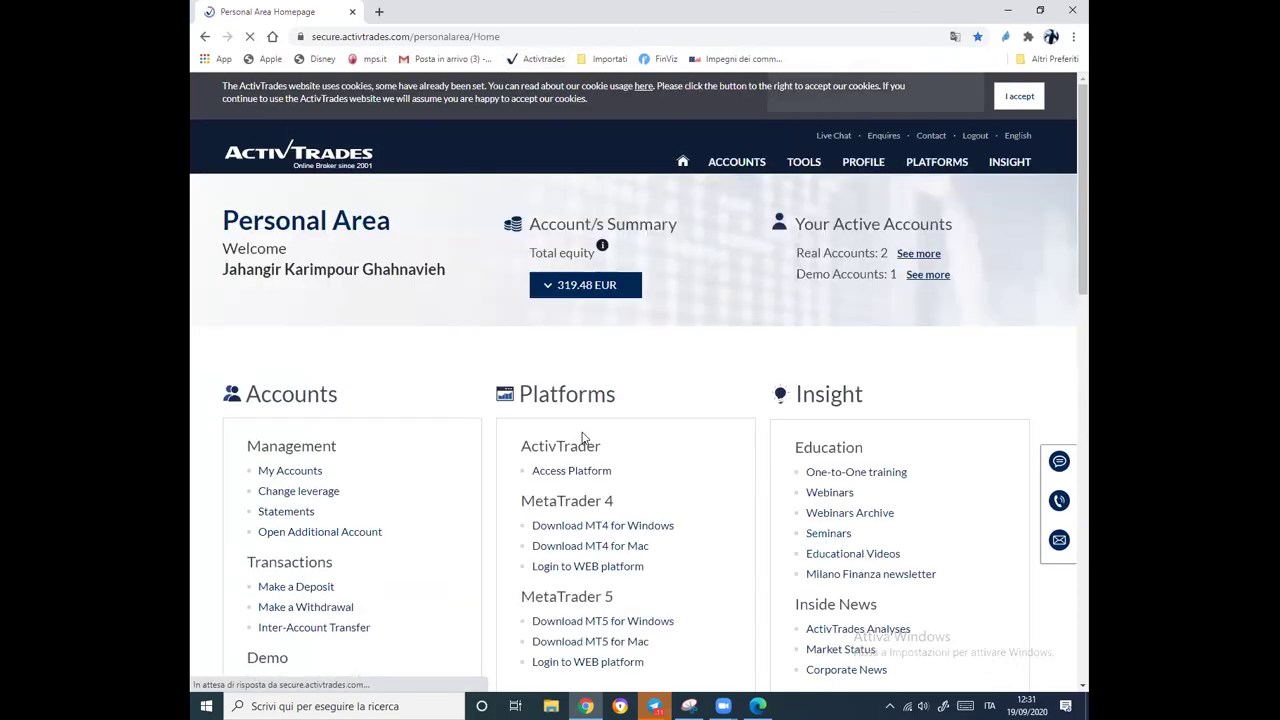
scroll(585, 438, down, 2)
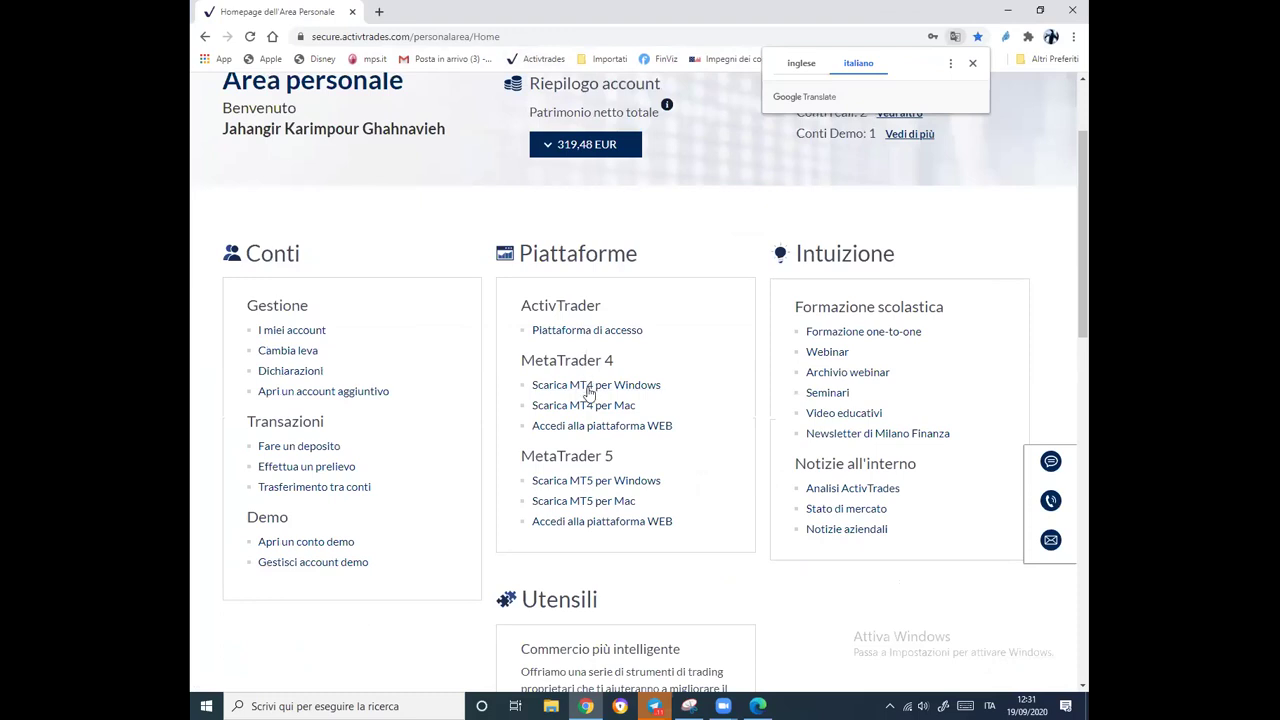
click(606, 393)
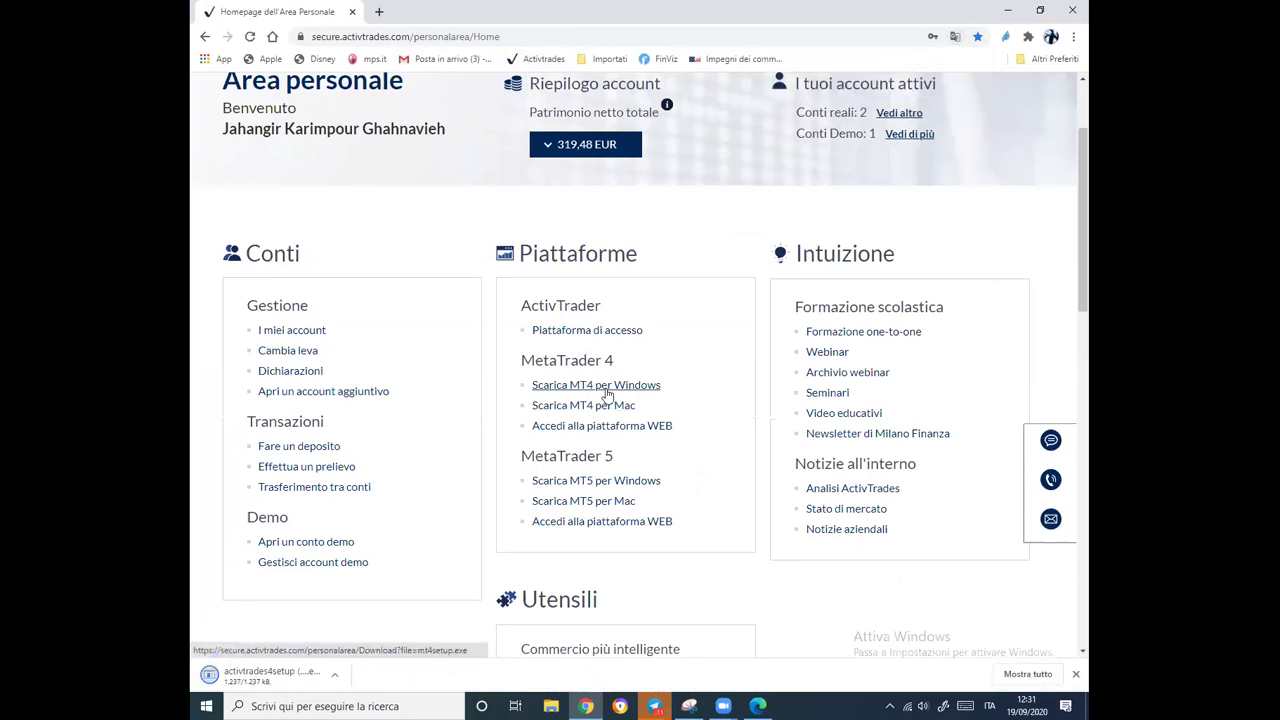
Run the downloaded ActivTrades MT4 installer, accept the license terms and finish the installation.
click(279, 677)
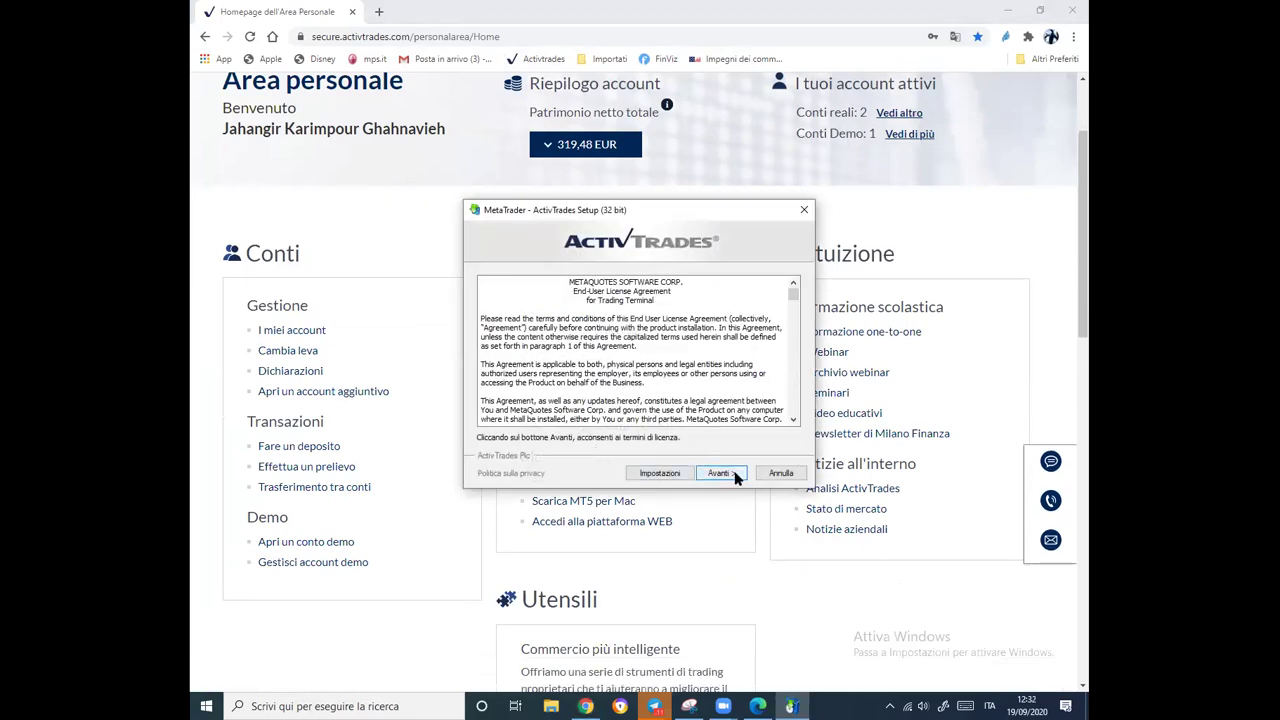
click(730, 475)
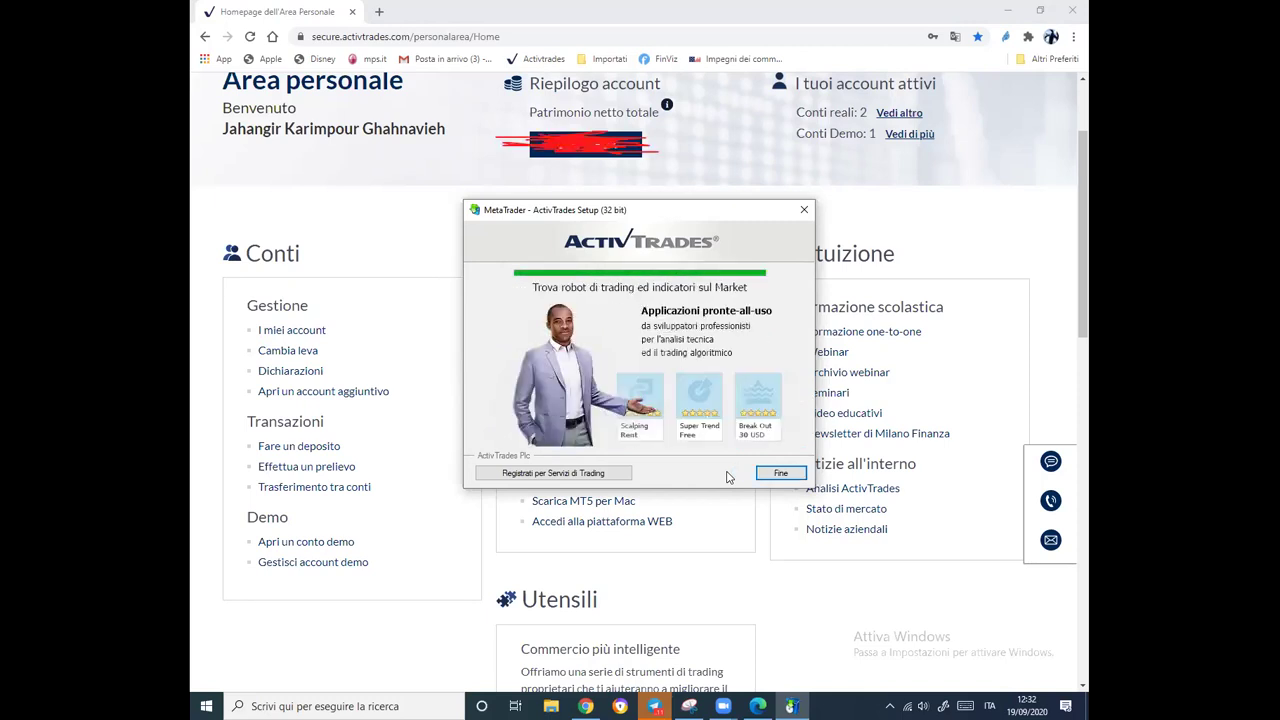
click(780, 473)
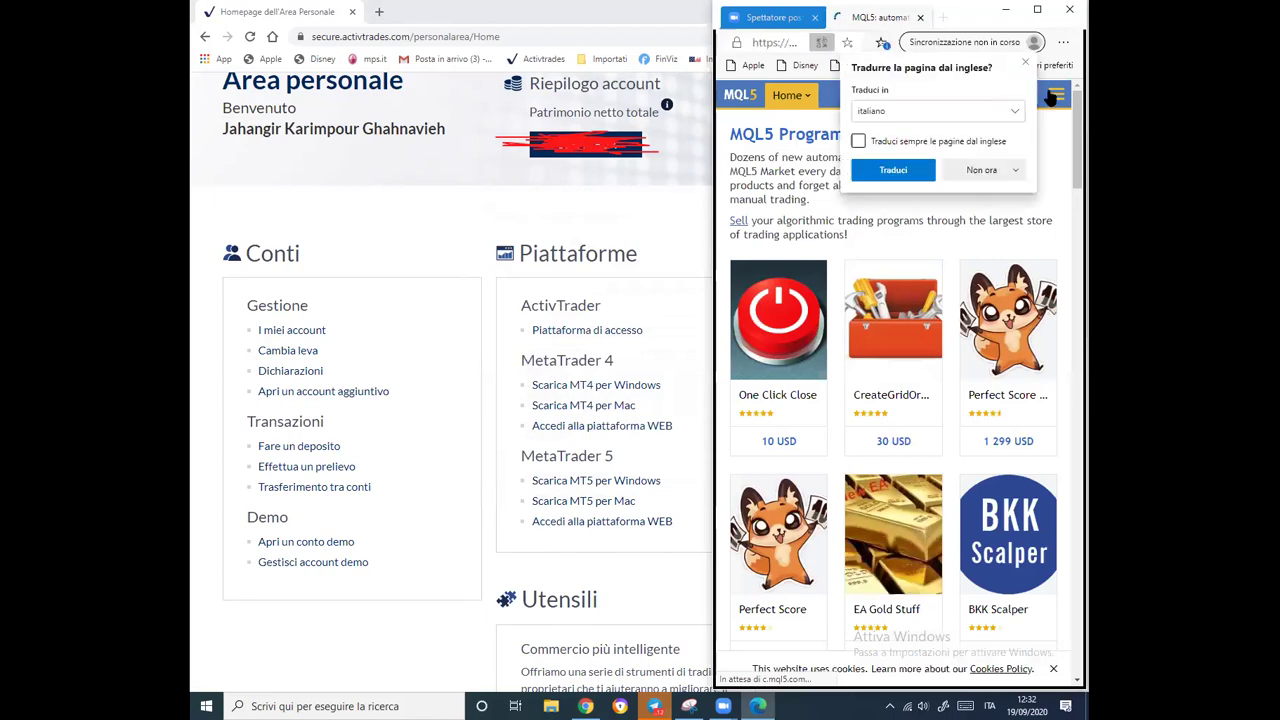
Minimize the MQL5 and Chrome browser windows and launch MetaTrader - ActivTrades from the desktop.
click(1007, 12)
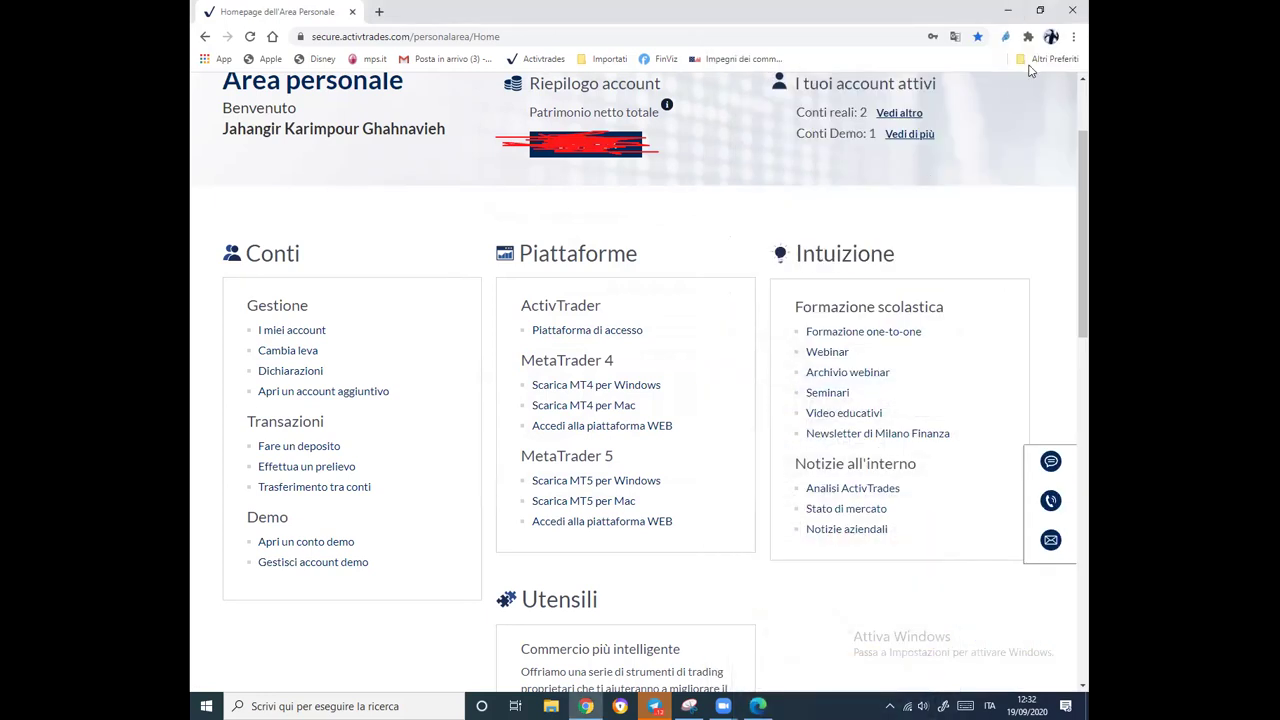
click(1008, 15)
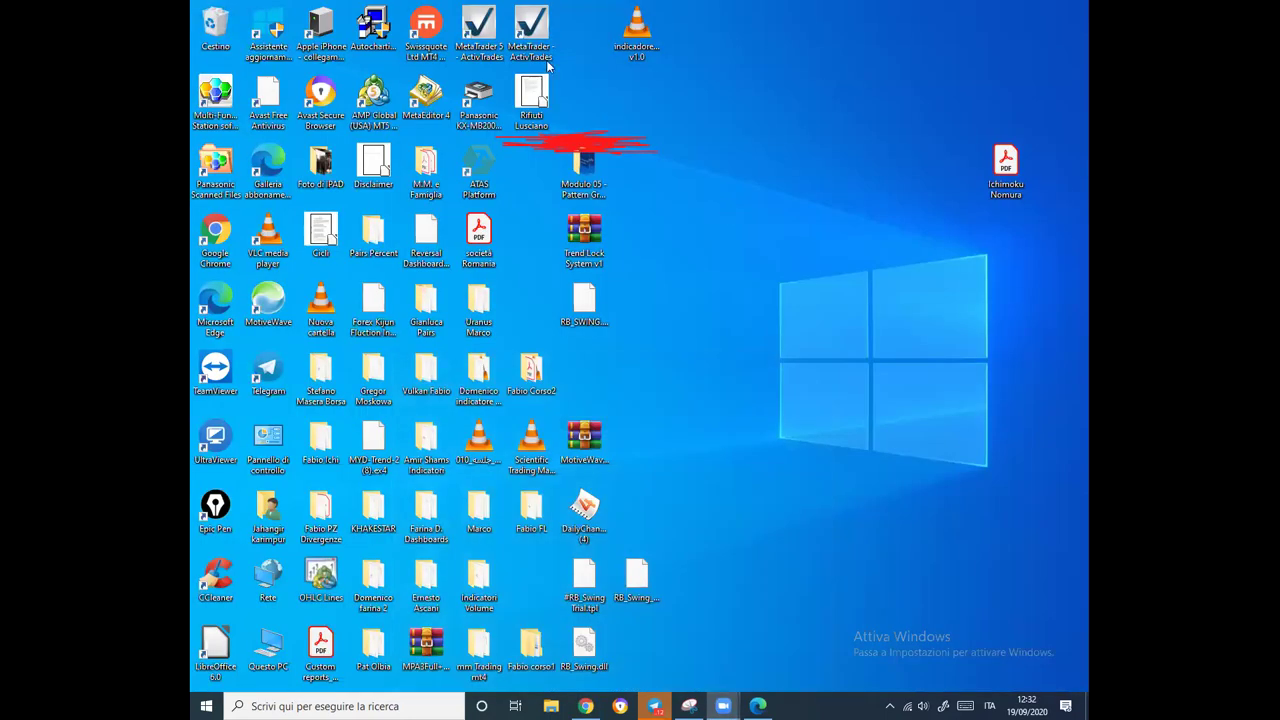
click(533, 35)
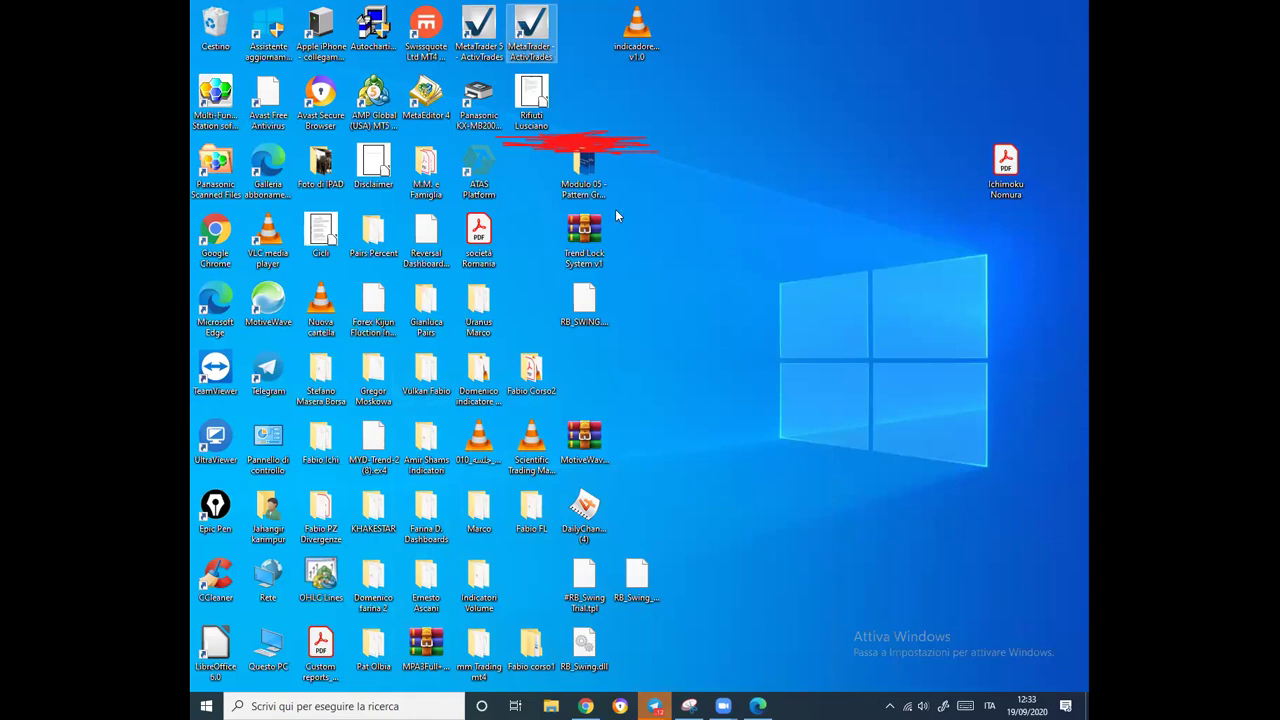
click(543, 38)
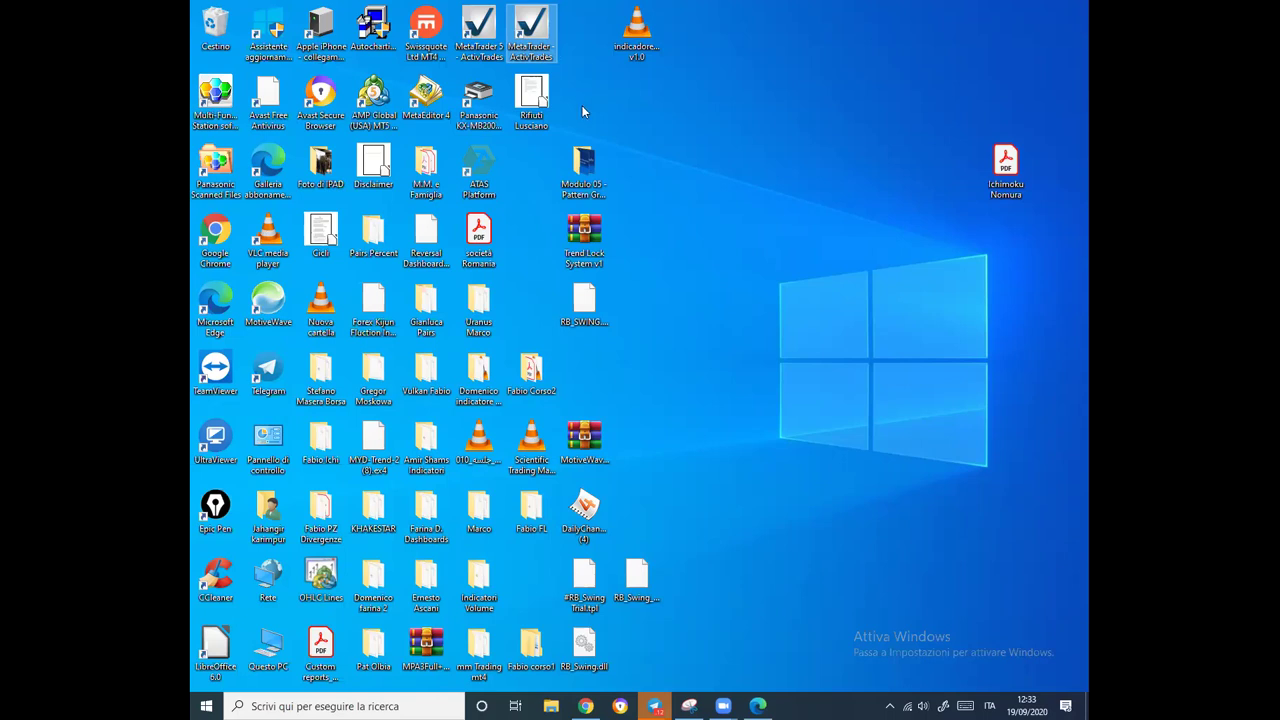
double_click(531, 30)
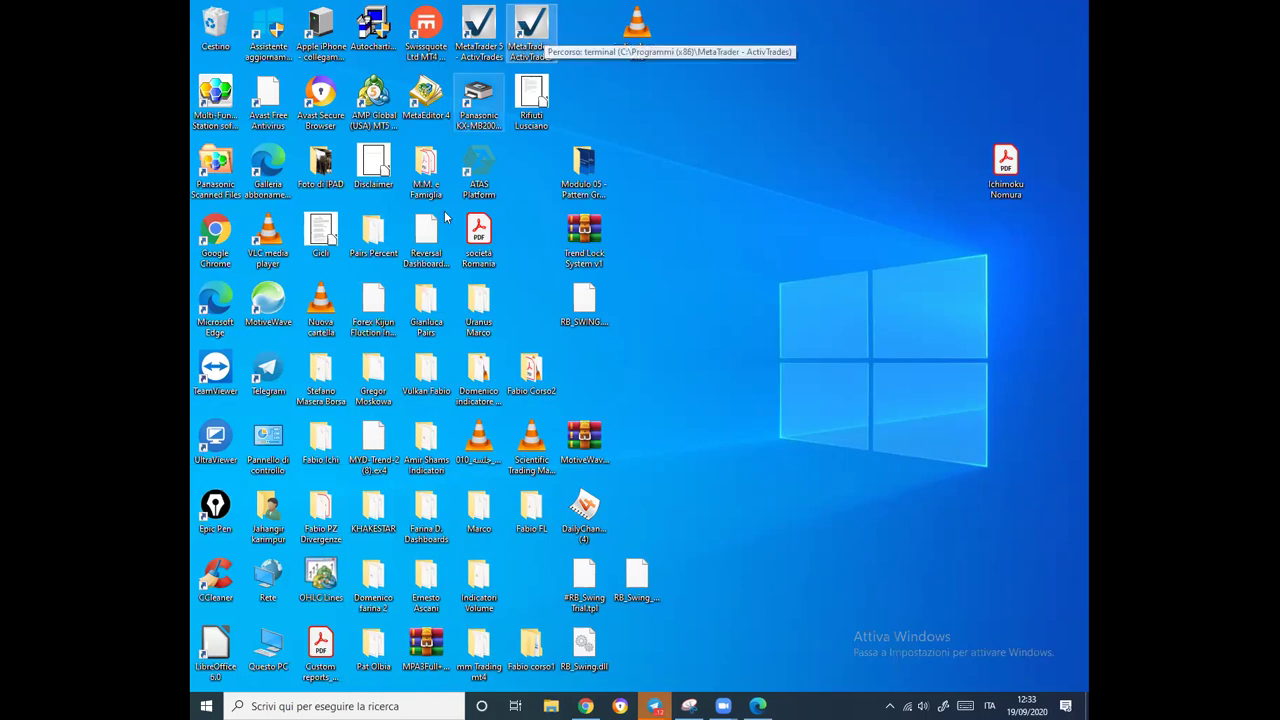
click(208, 705)
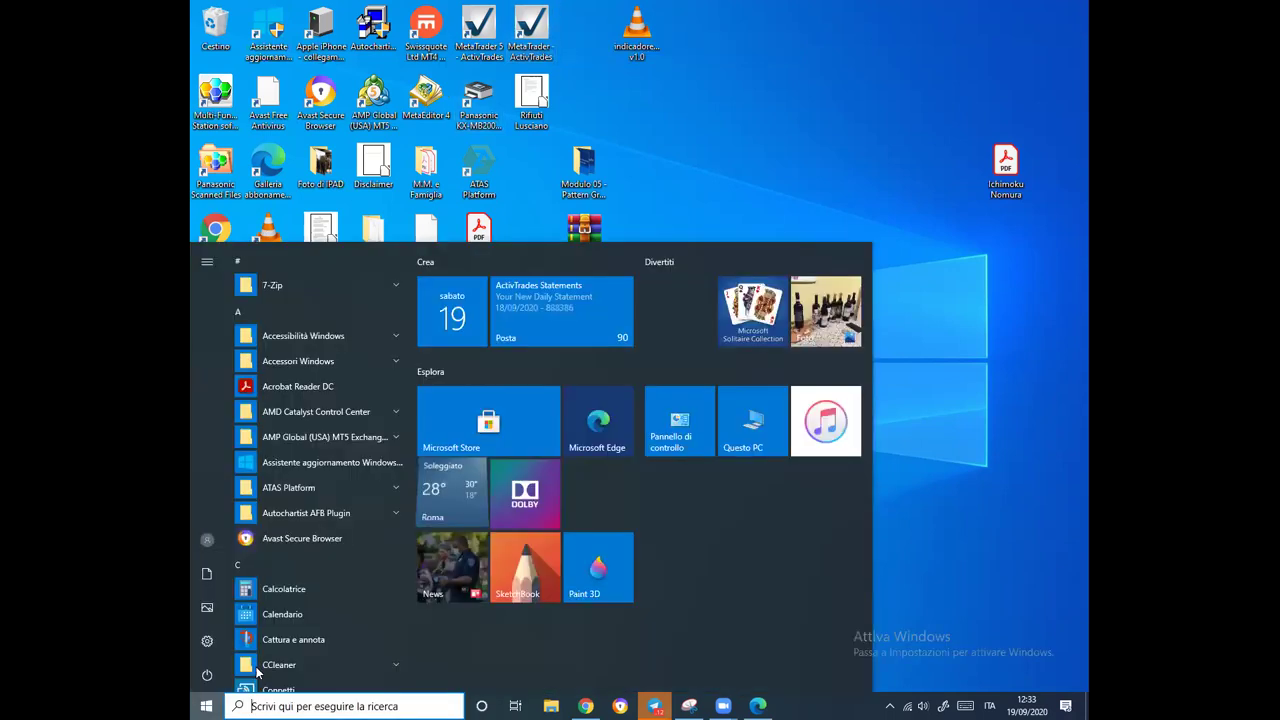
click(280, 665)
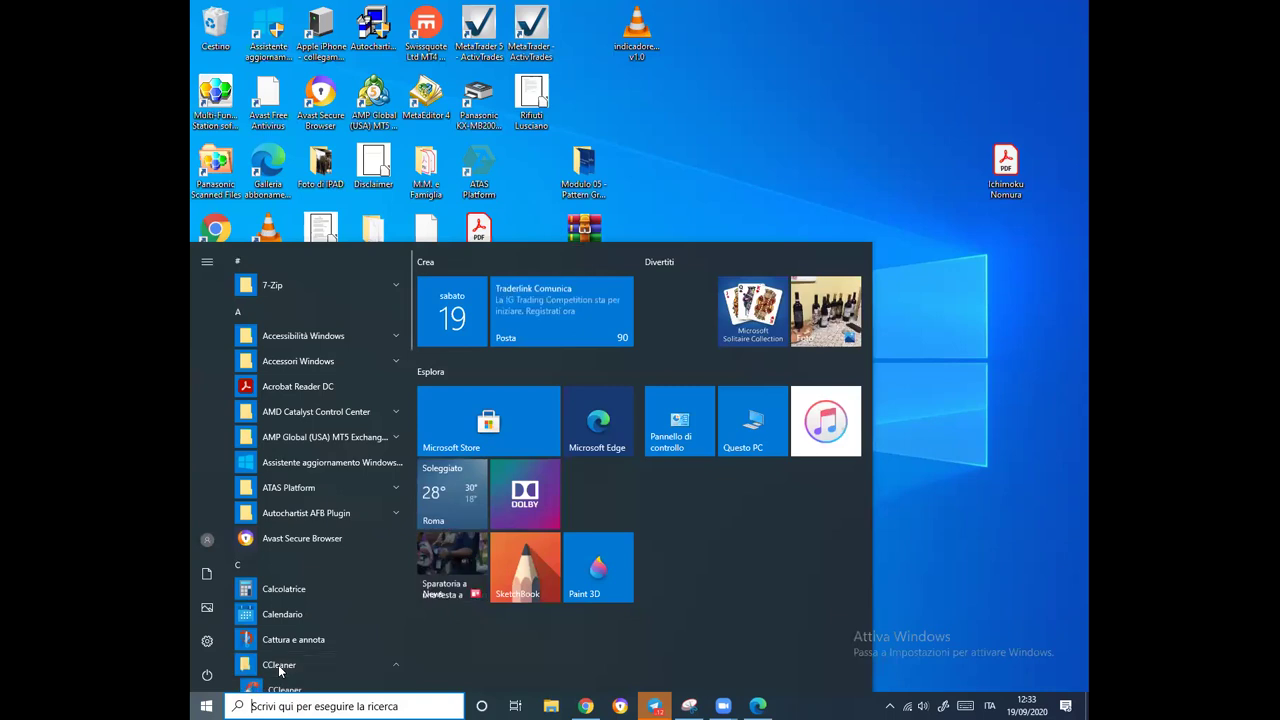
click(957, 559)
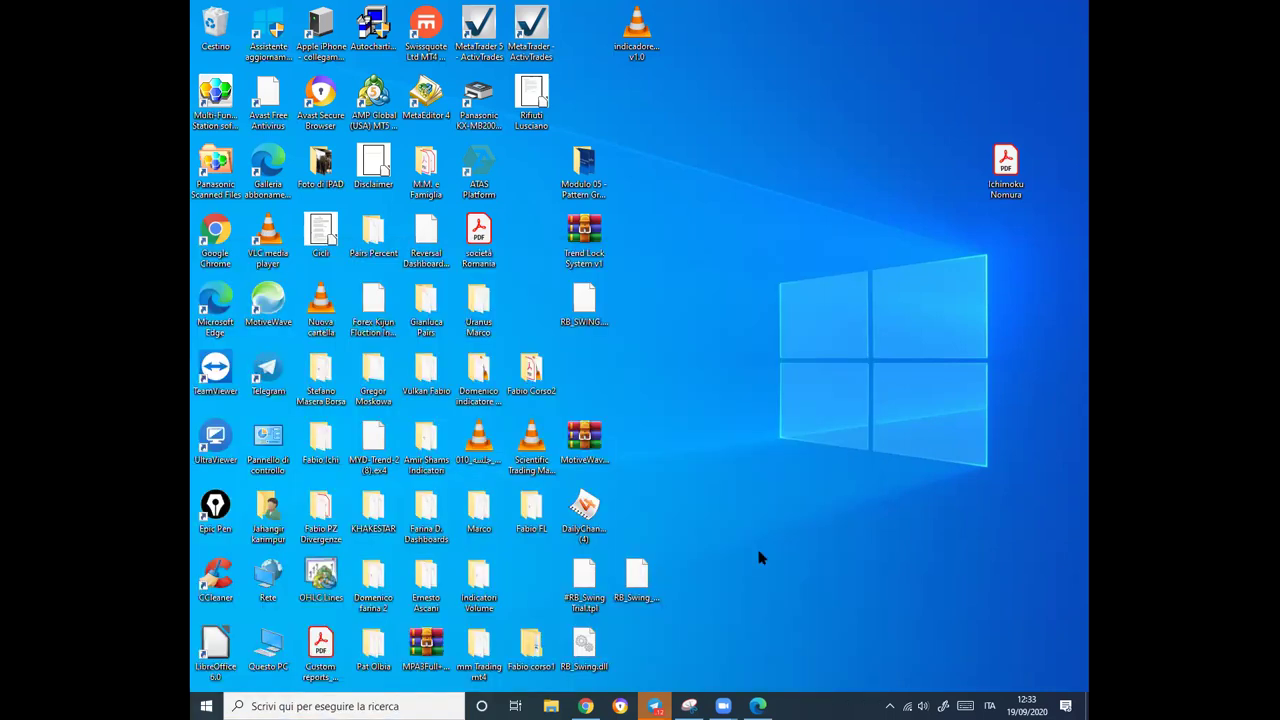
click(580, 568)
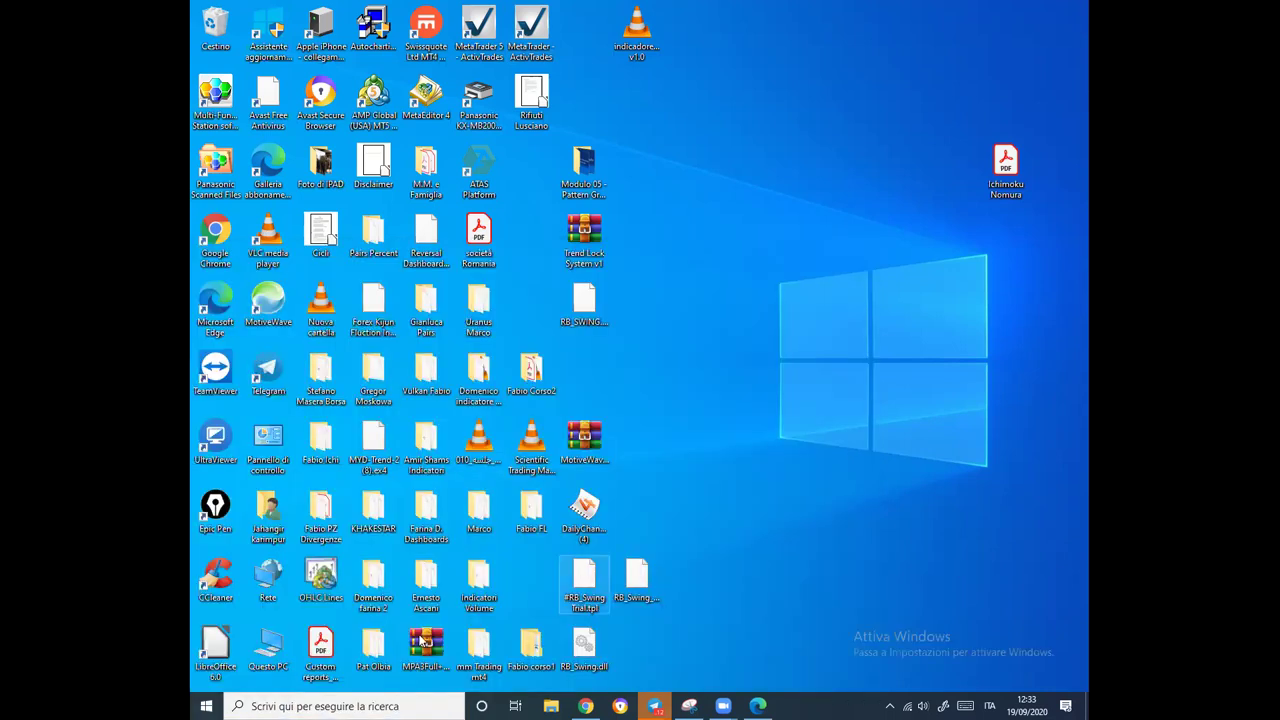
key(Down)
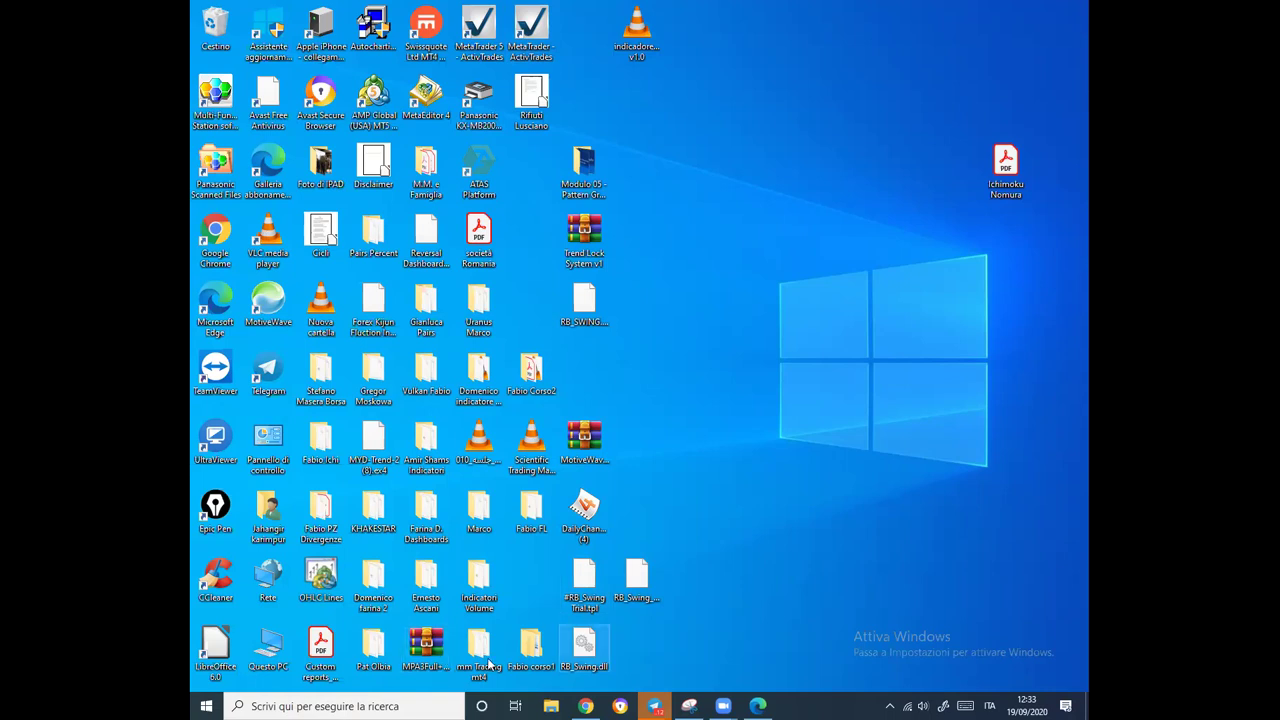
click(378, 657)
click(295, 615)
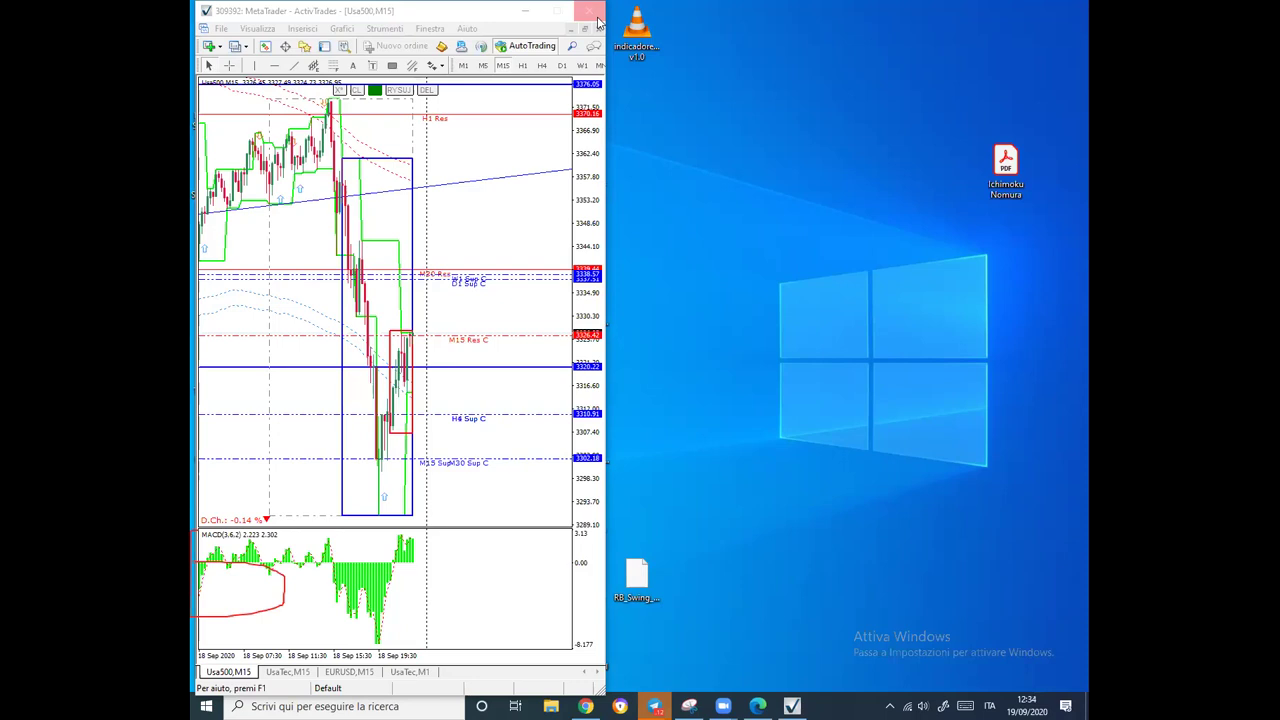
Close the MetaTrader - ActivTrades terminal, forcing the unresponsive program to end.
click(594, 12)
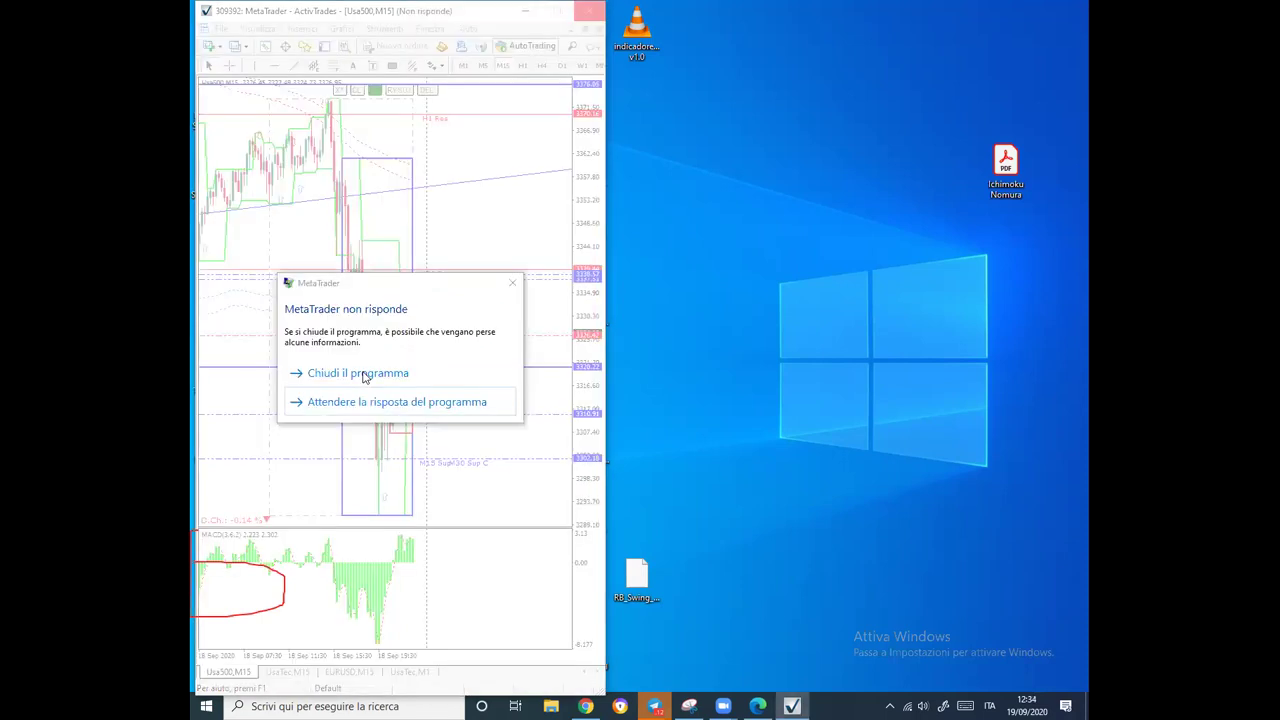
click(363, 374)
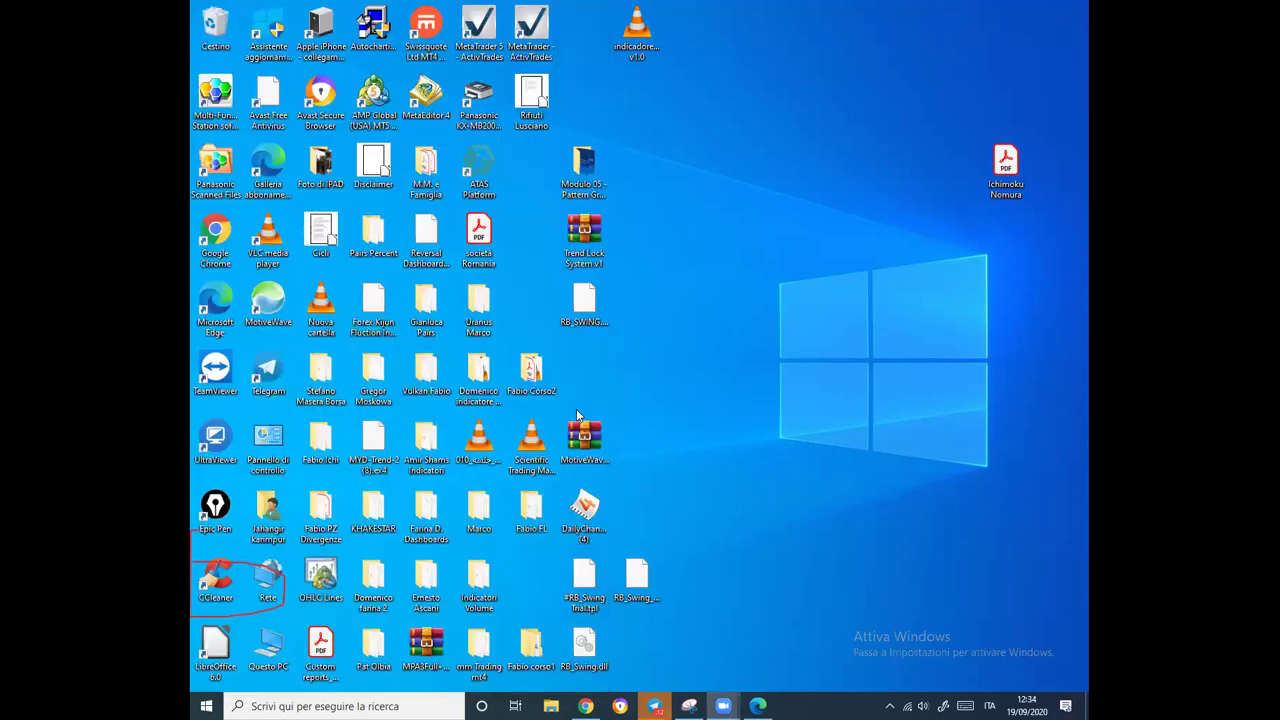
Open CCleaner without downloading the new version, and go through the introduction to start the PC health check.
double_click(216, 588)
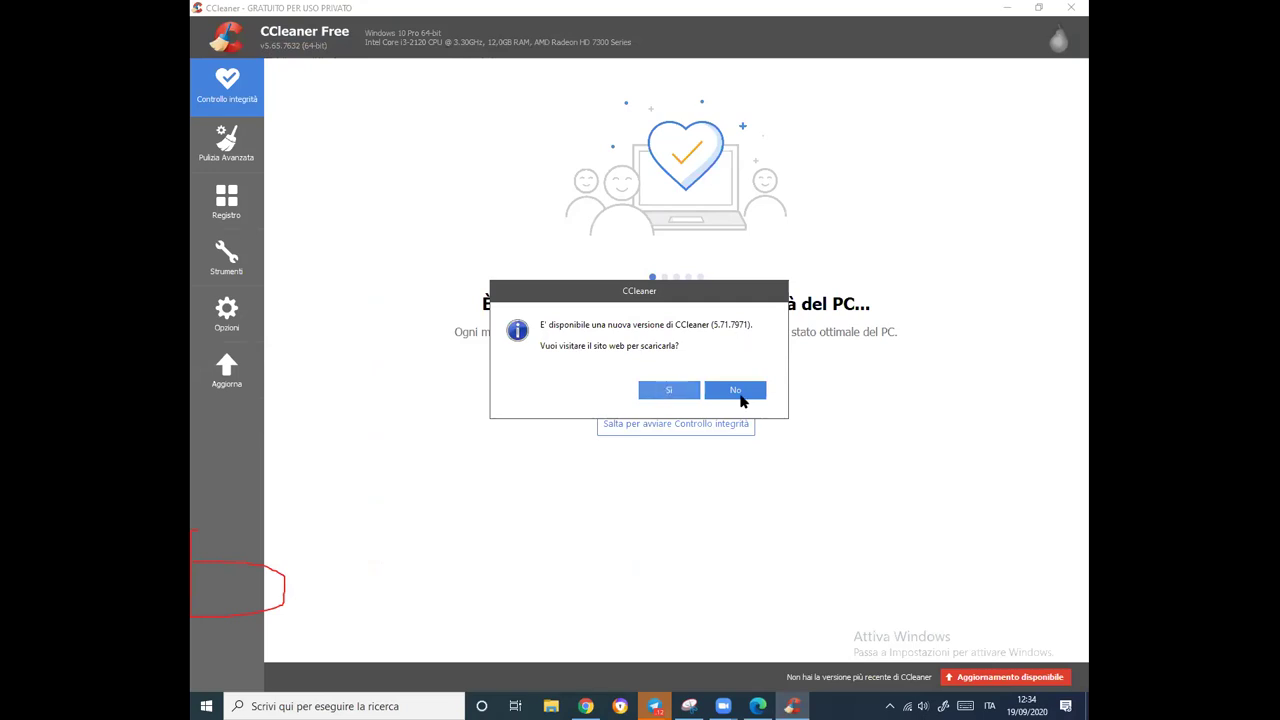
click(744, 398)
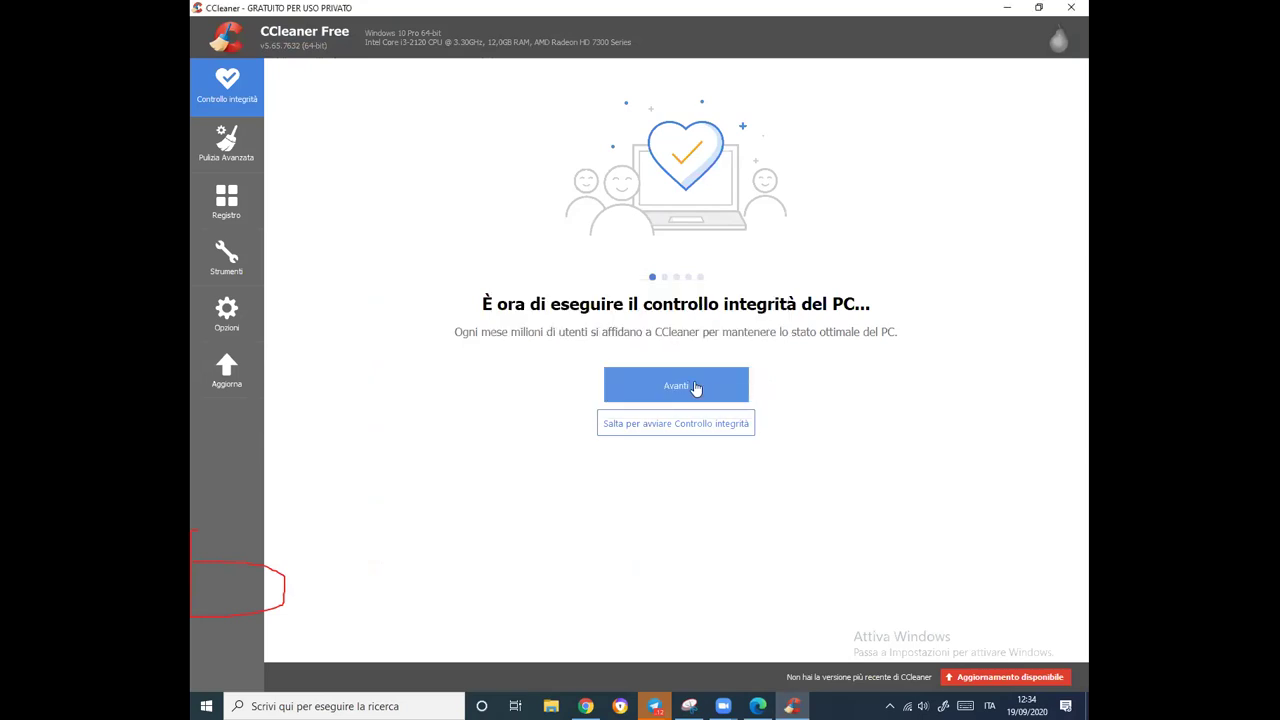
click(694, 388)
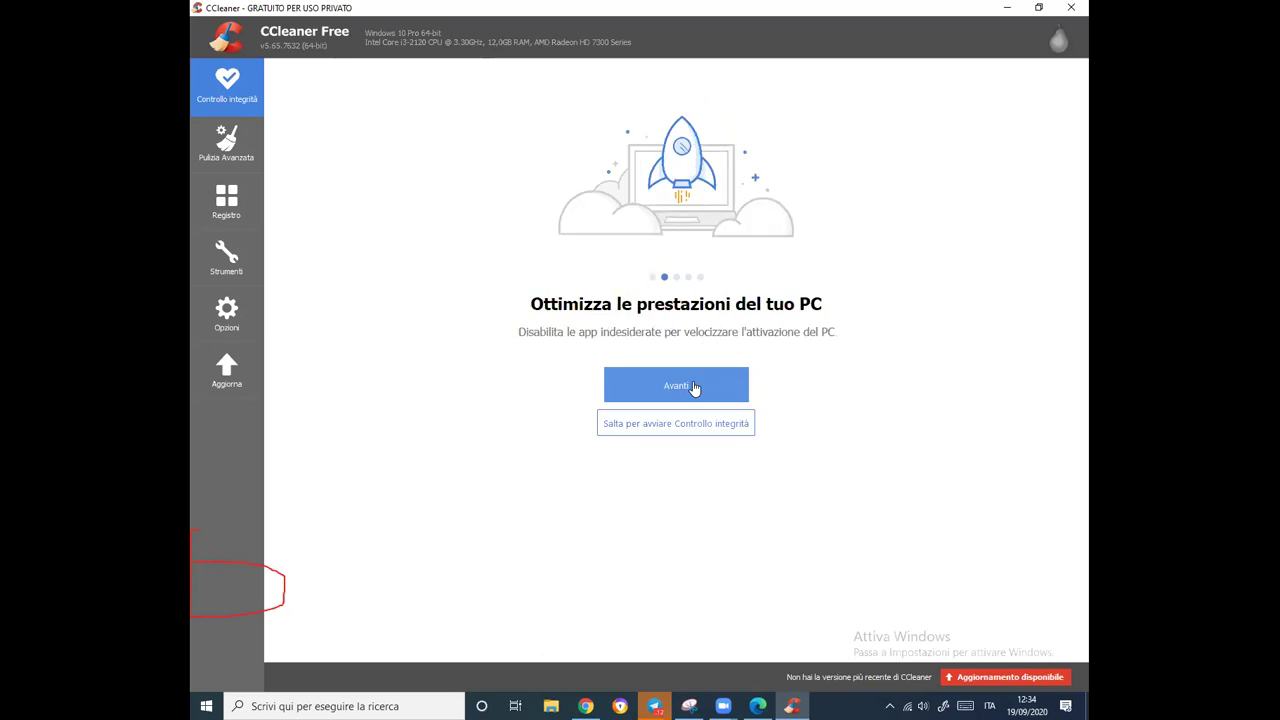
click(694, 388)
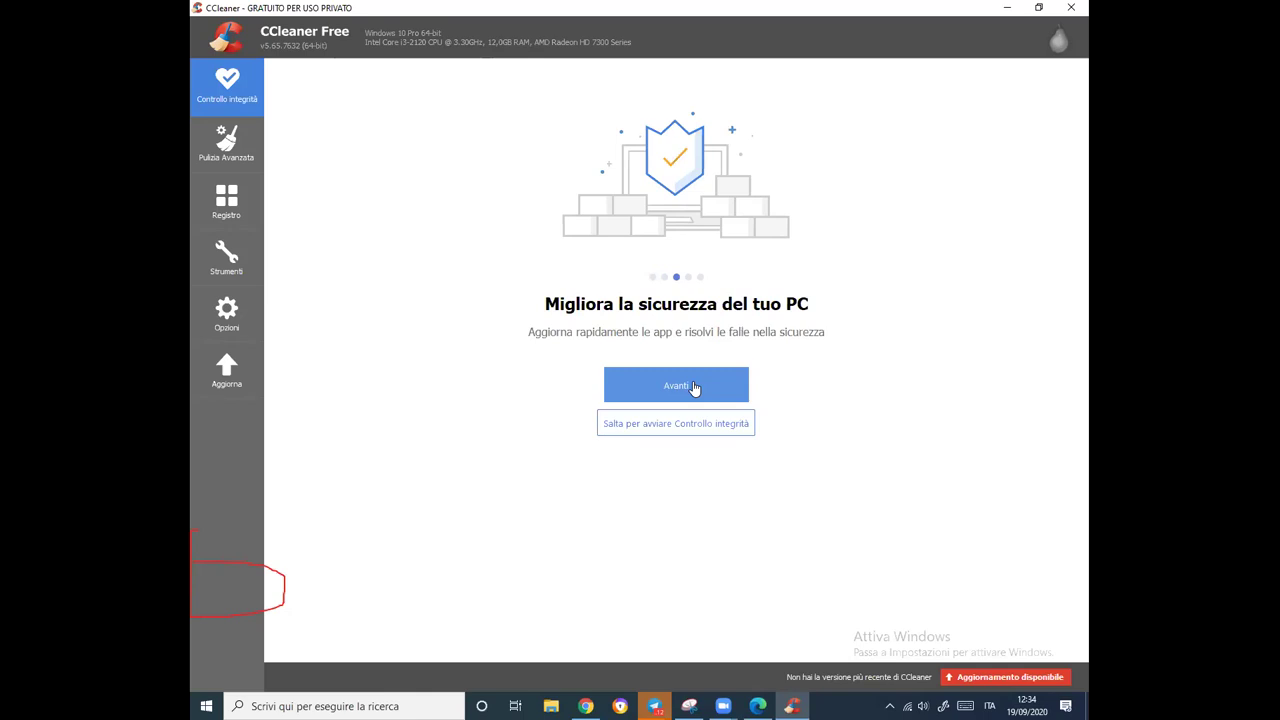
click(694, 388)
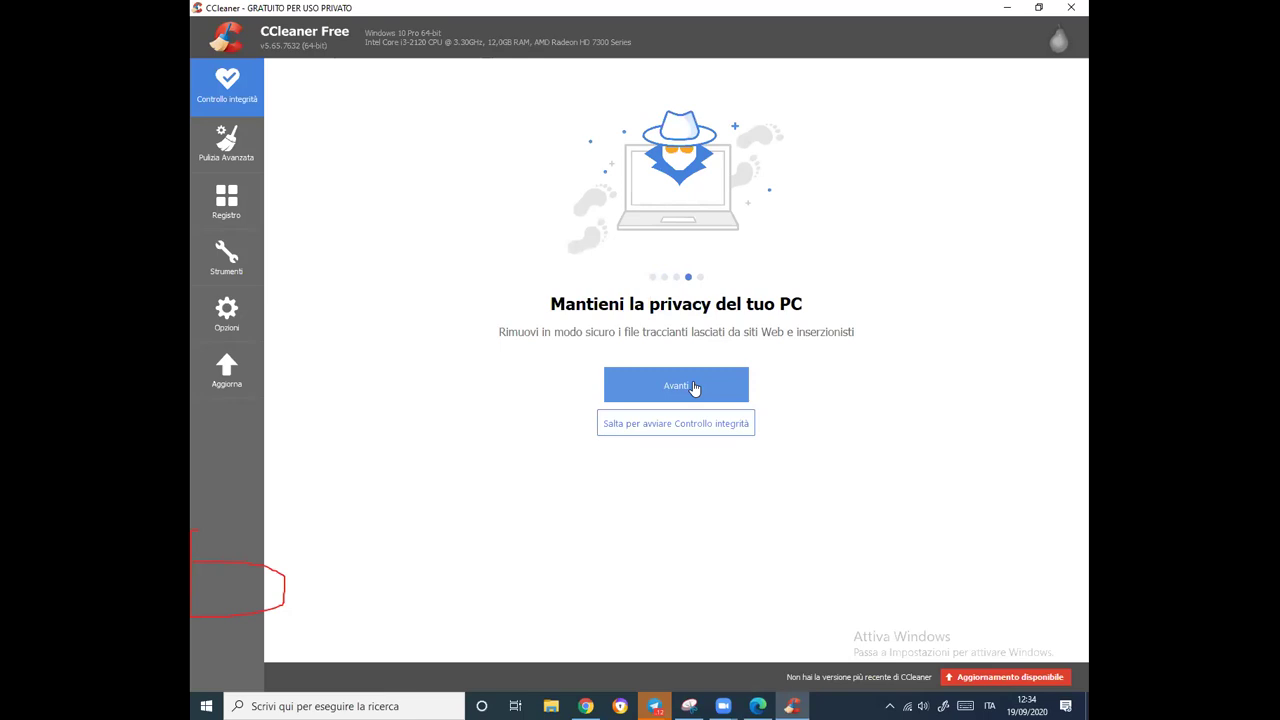
click(694, 388)
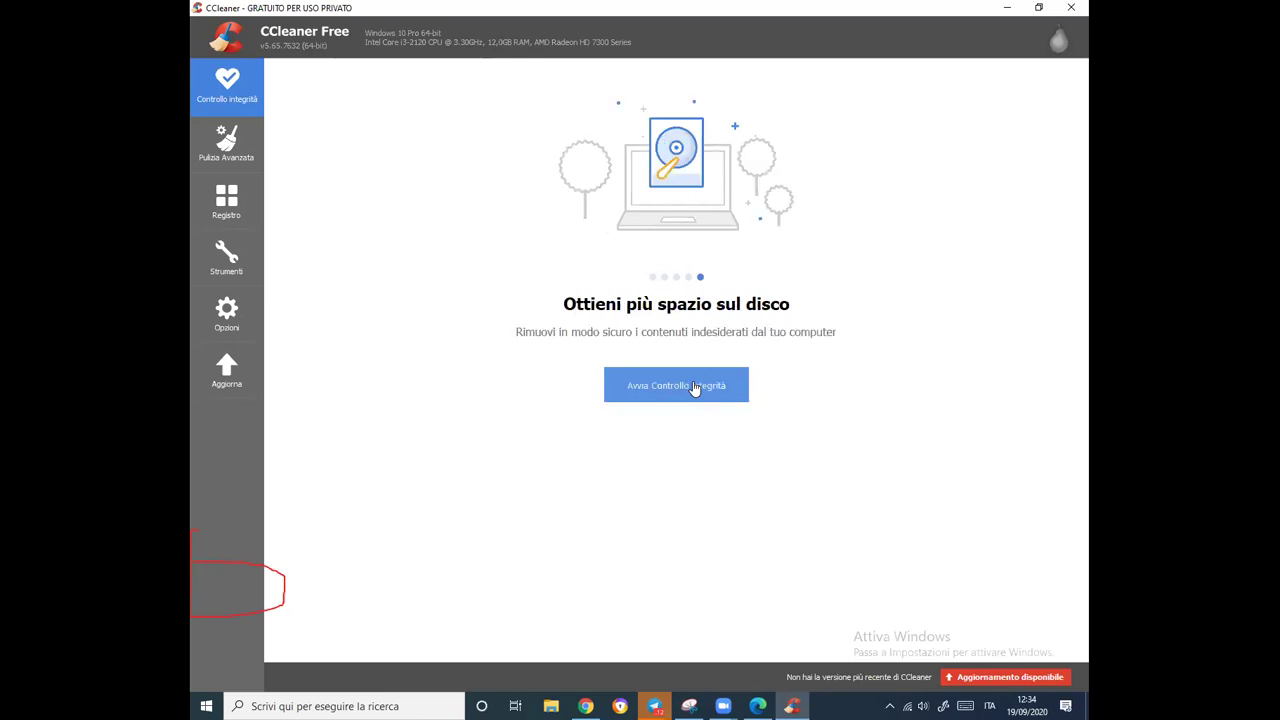
click(694, 388)
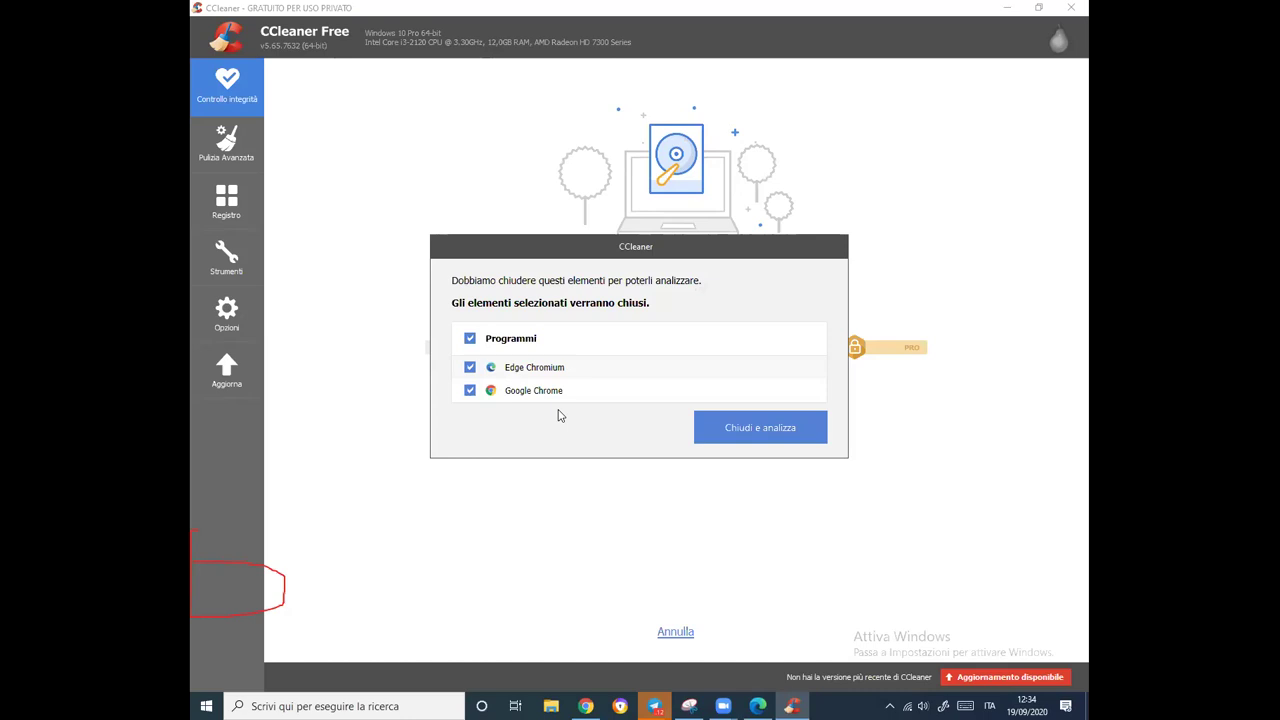
Switch to advanced cleaning, let CCleaner close Edge Chromium and Google Chrome, and analyze and clean the preselected items.
click(233, 147)
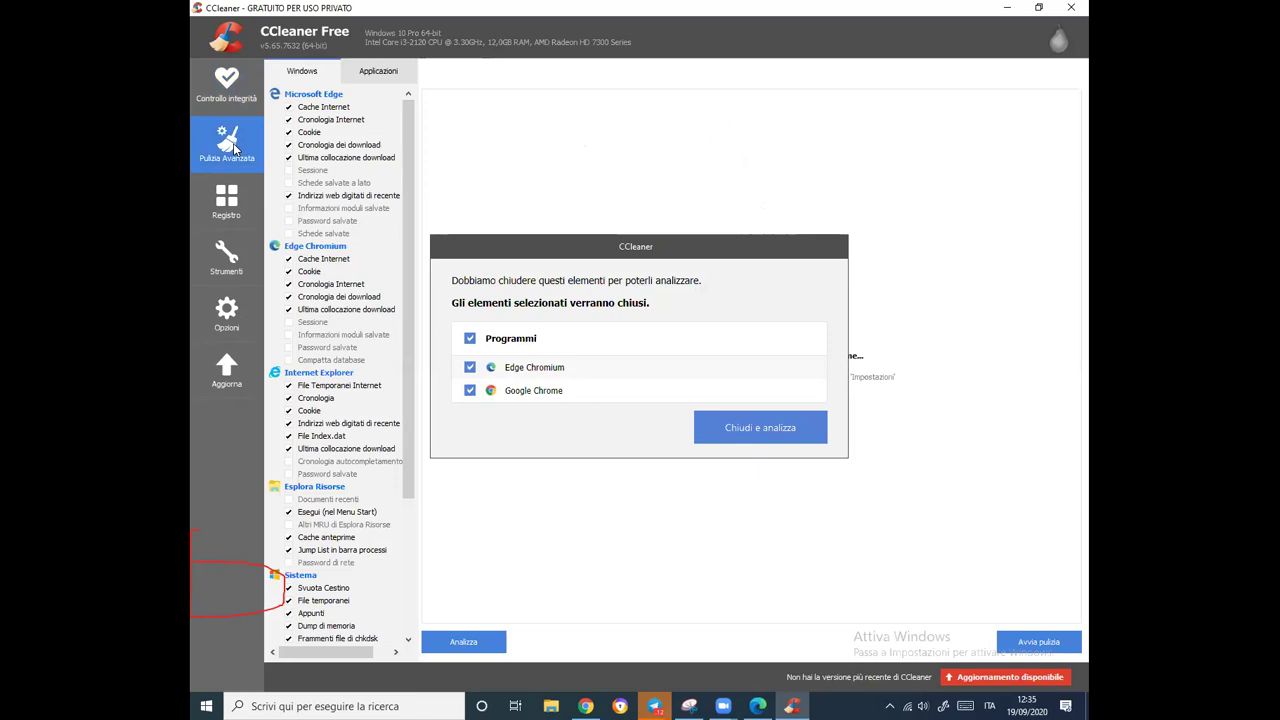
click(797, 431)
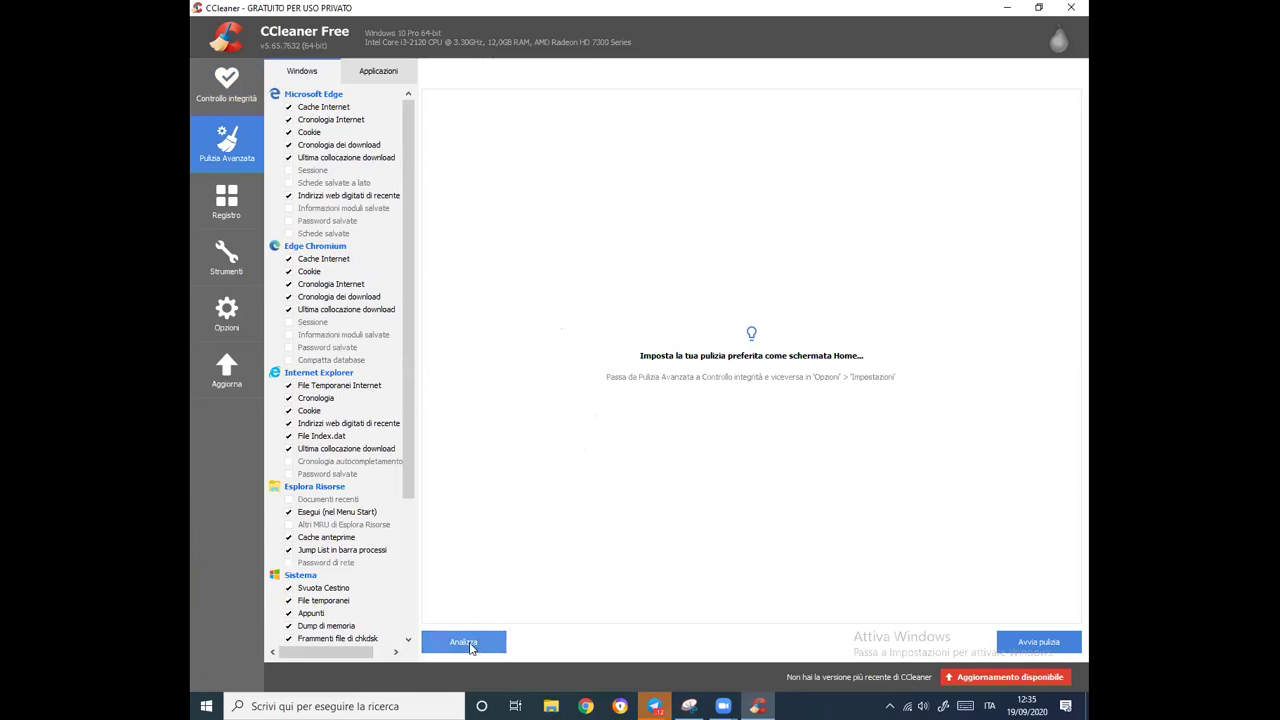
click(466, 643)
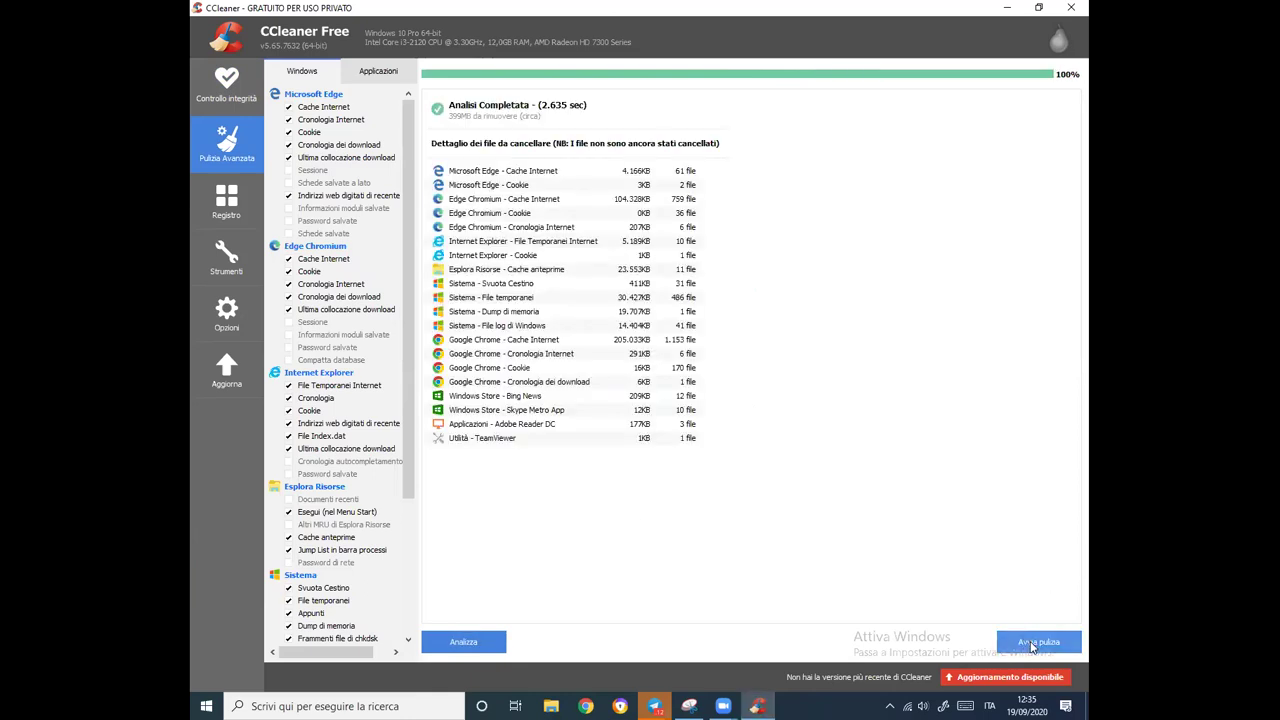
click(1033, 645)
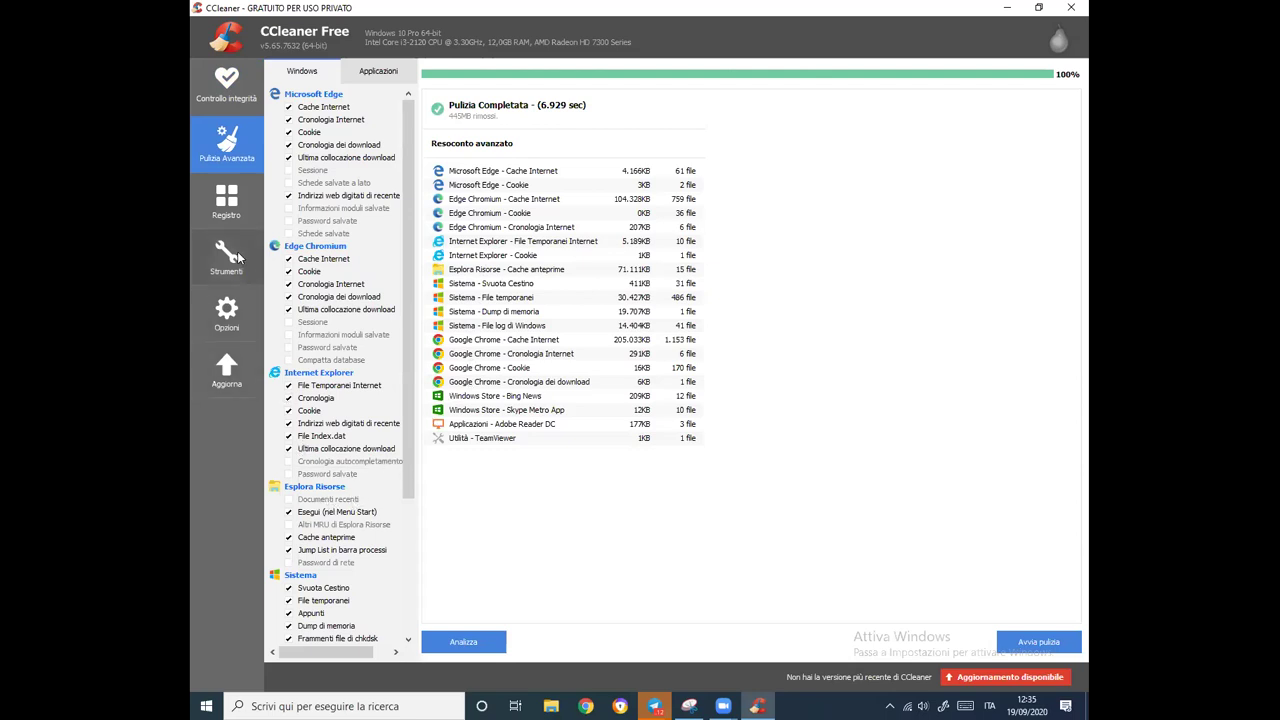
Scan the Windows registry for problems with CCleaner and repair all selected issues without backing up the registry.
click(224, 207)
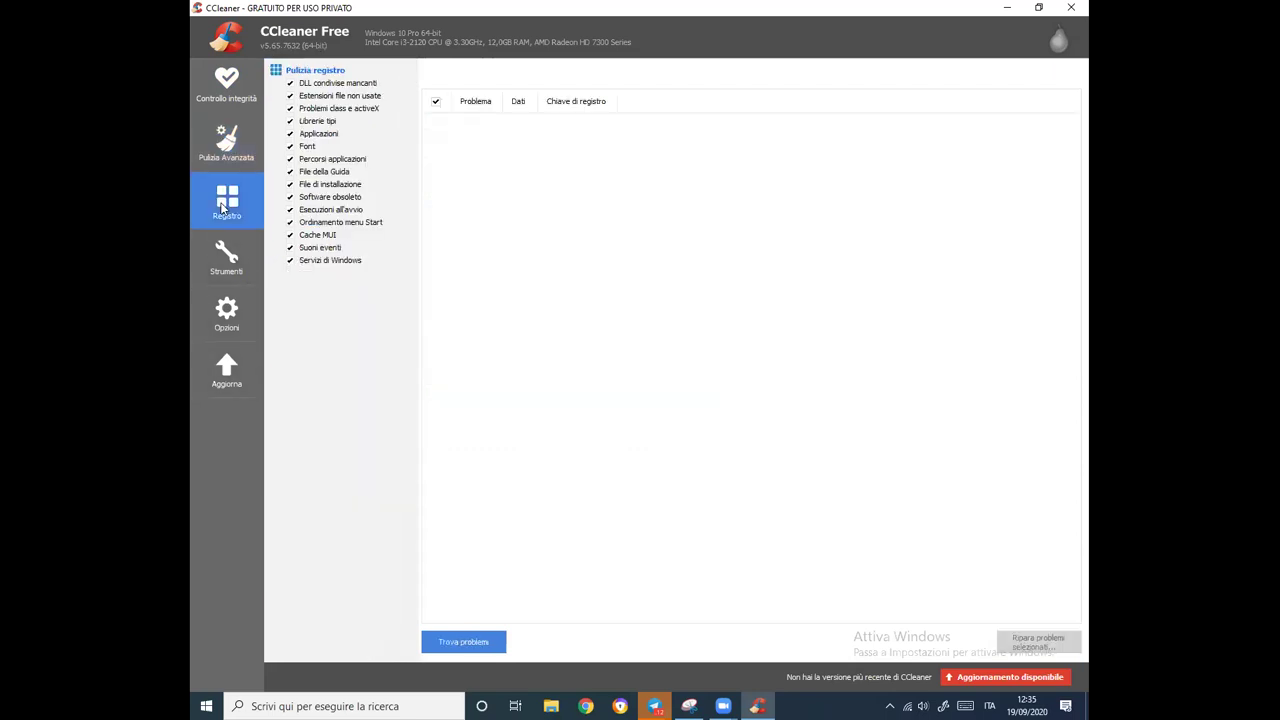
click(463, 648)
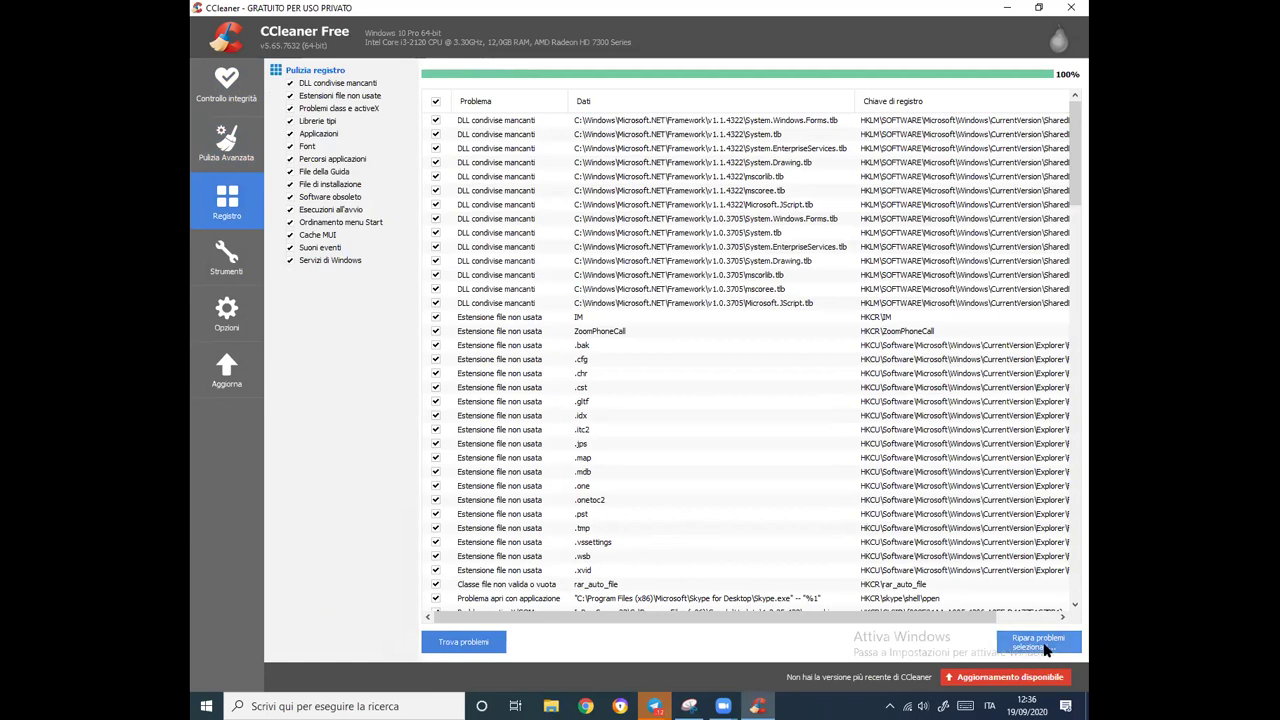
click(1045, 650)
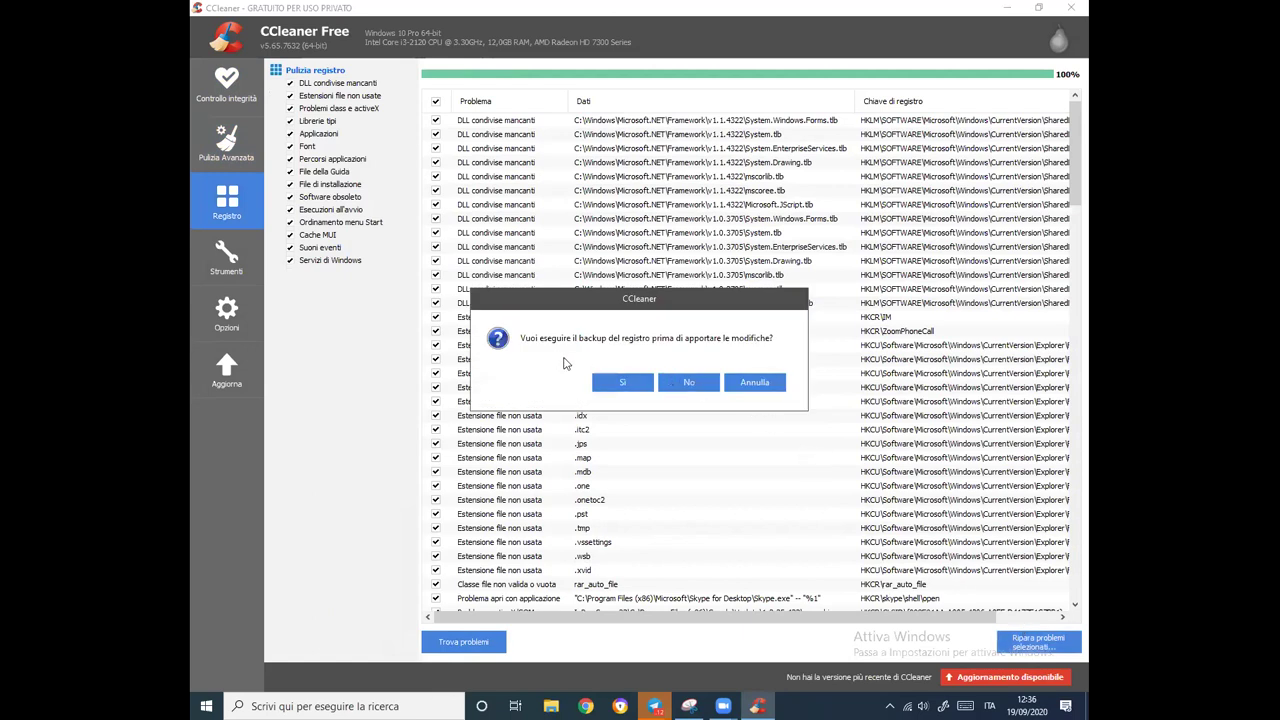
click(689, 385)
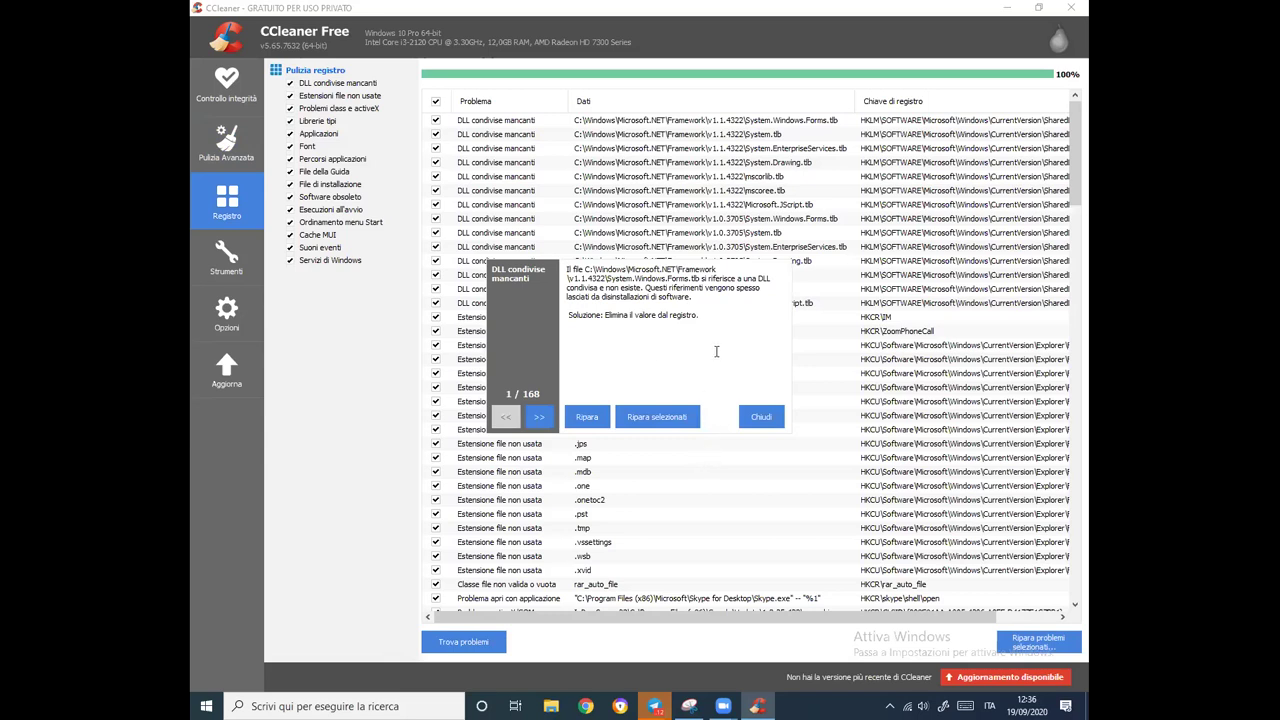
click(588, 419)
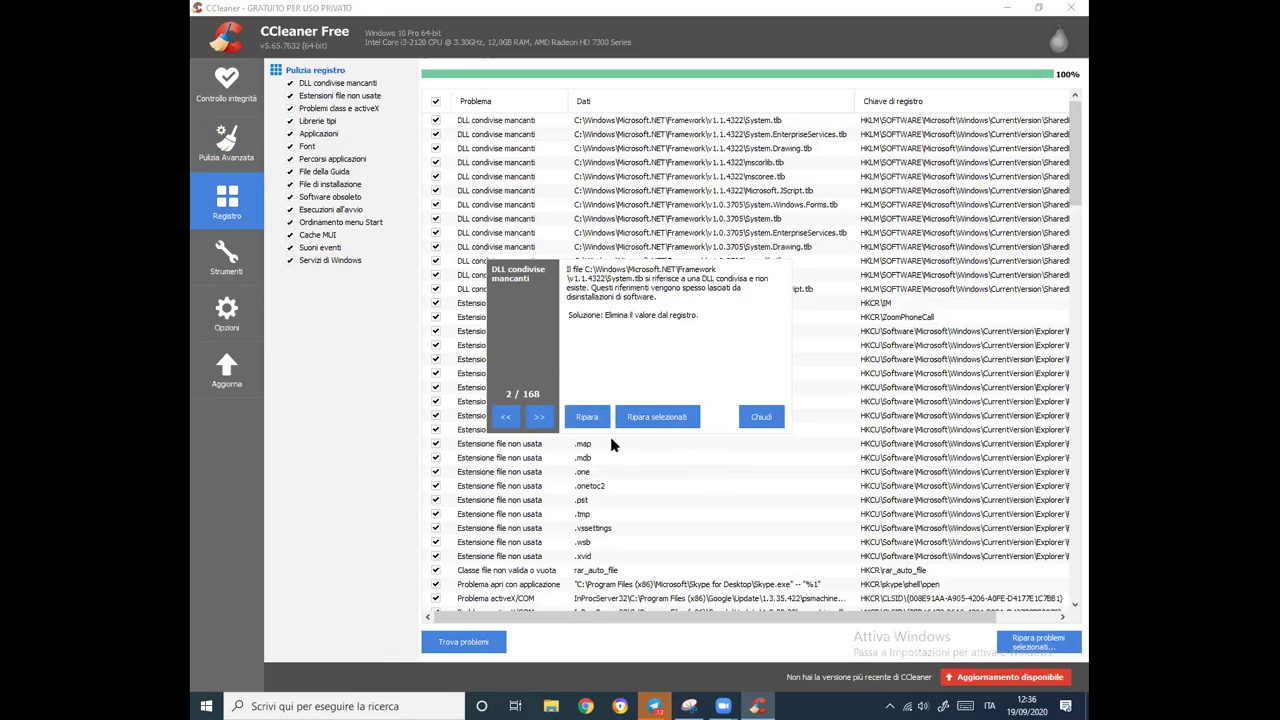
click(667, 416)
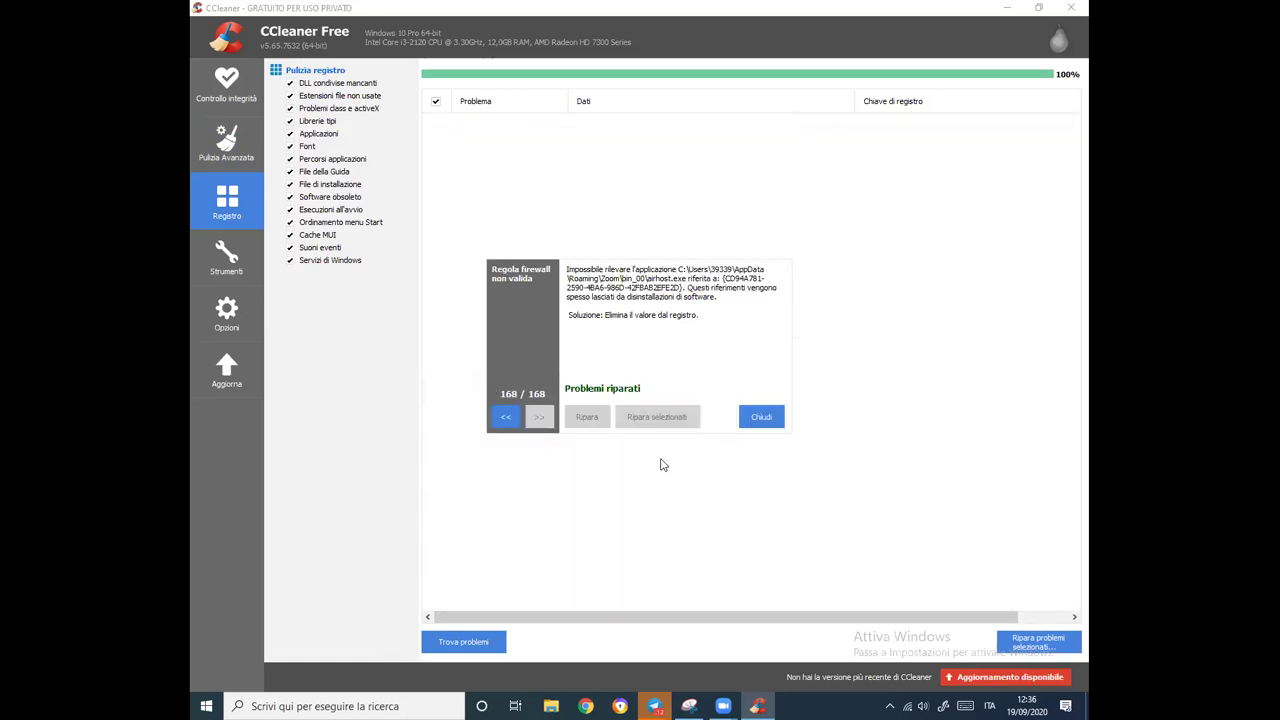
click(756, 418)
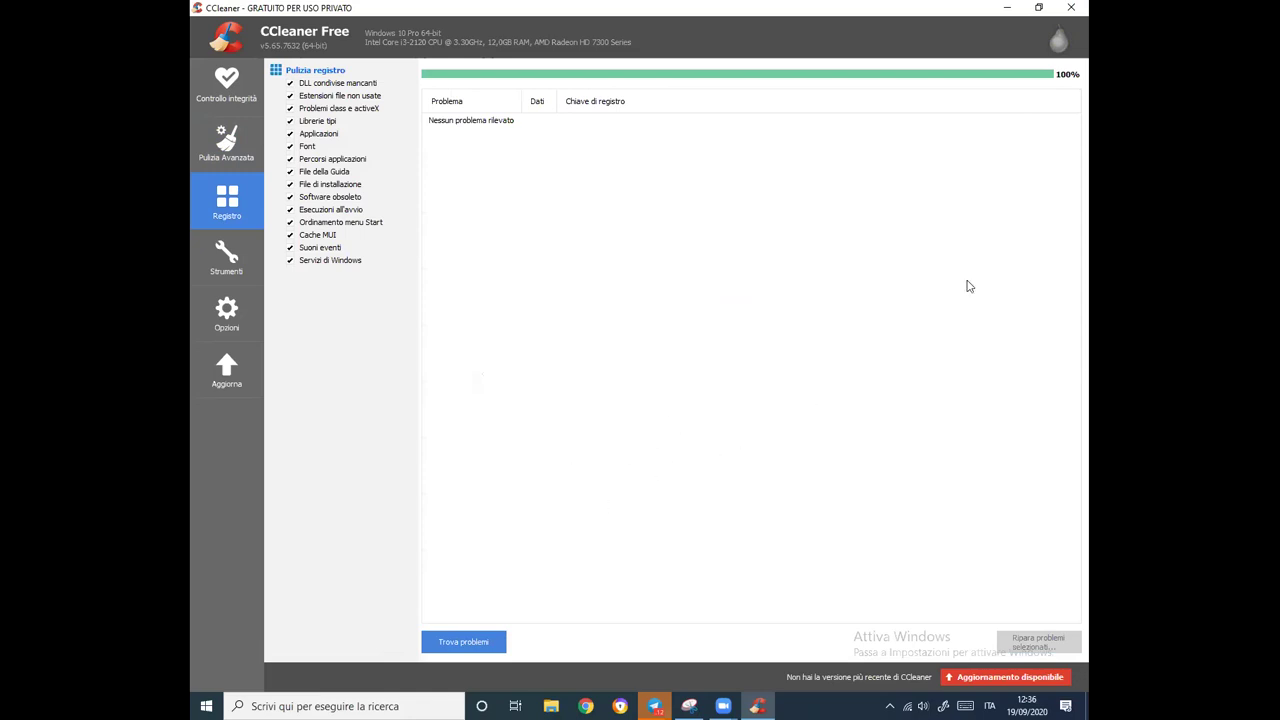
Close CCleaner and launch MetaTrader - ActivTrades from the desktop.
click(1072, 9)
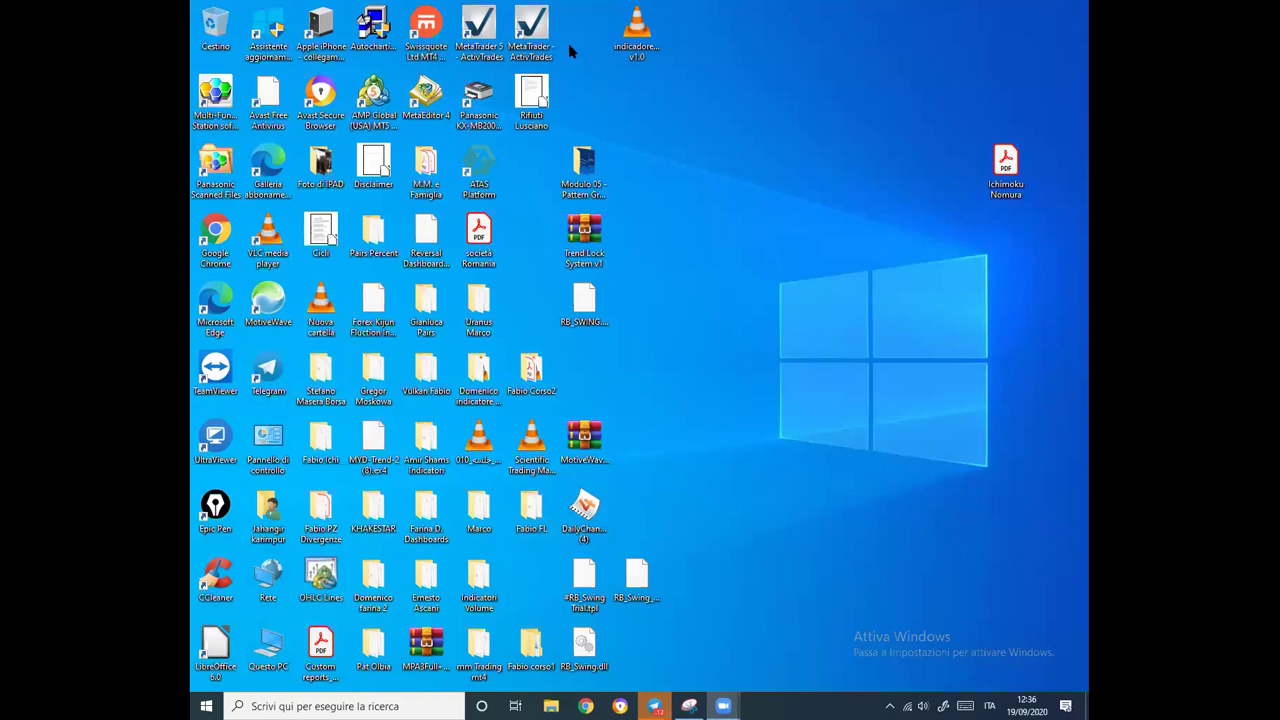
double_click(537, 37)
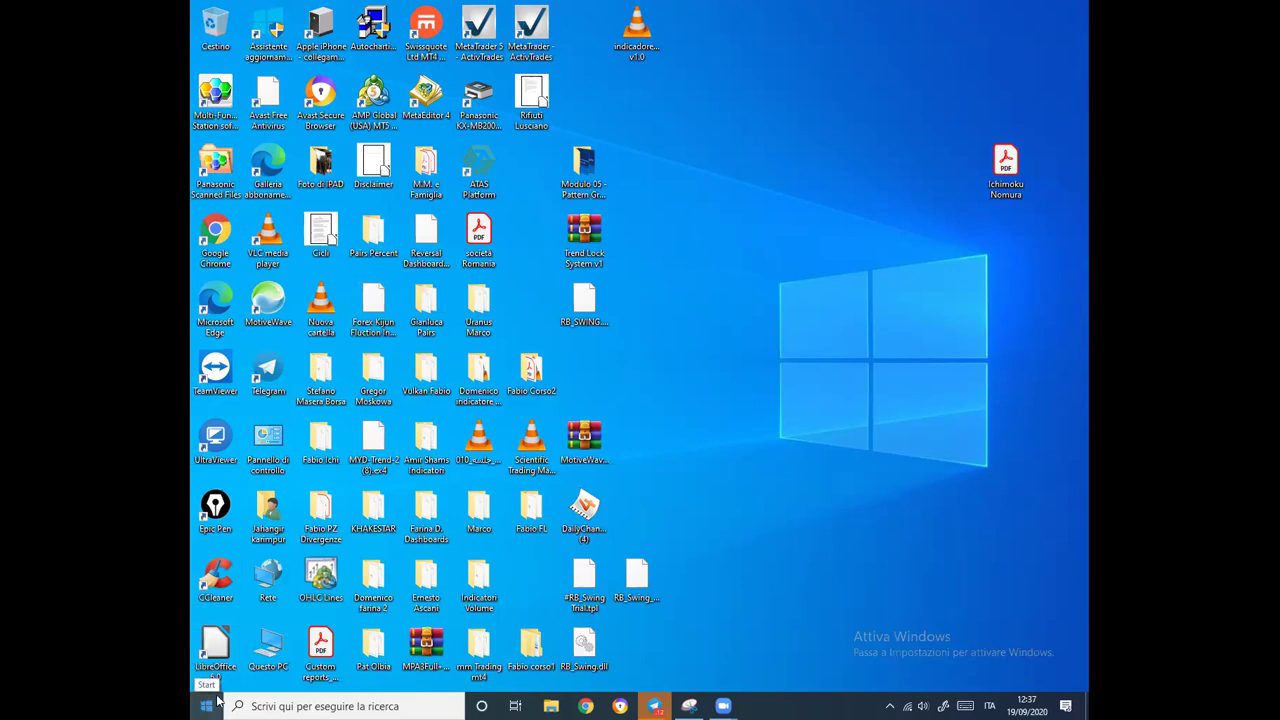
Open Questo PC and start Disk Cleanup from the properties of Disco locale (C:).
double_click(268, 650)
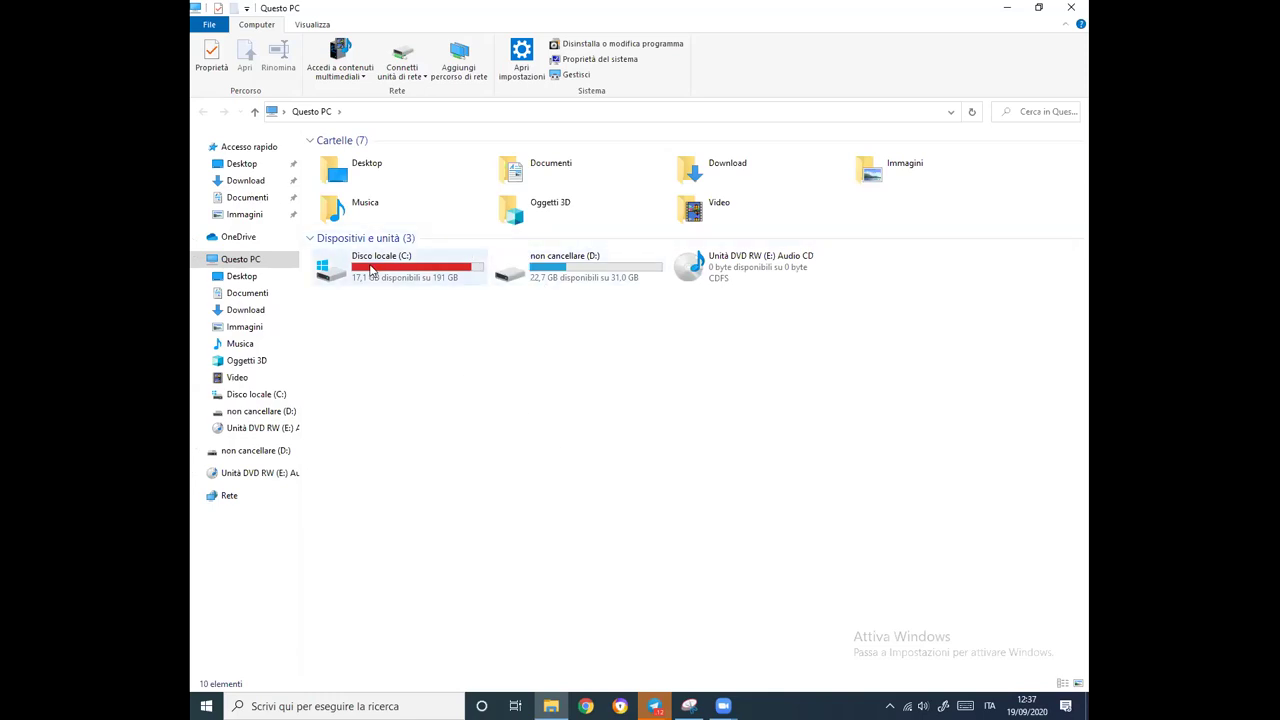
right_click(371, 271)
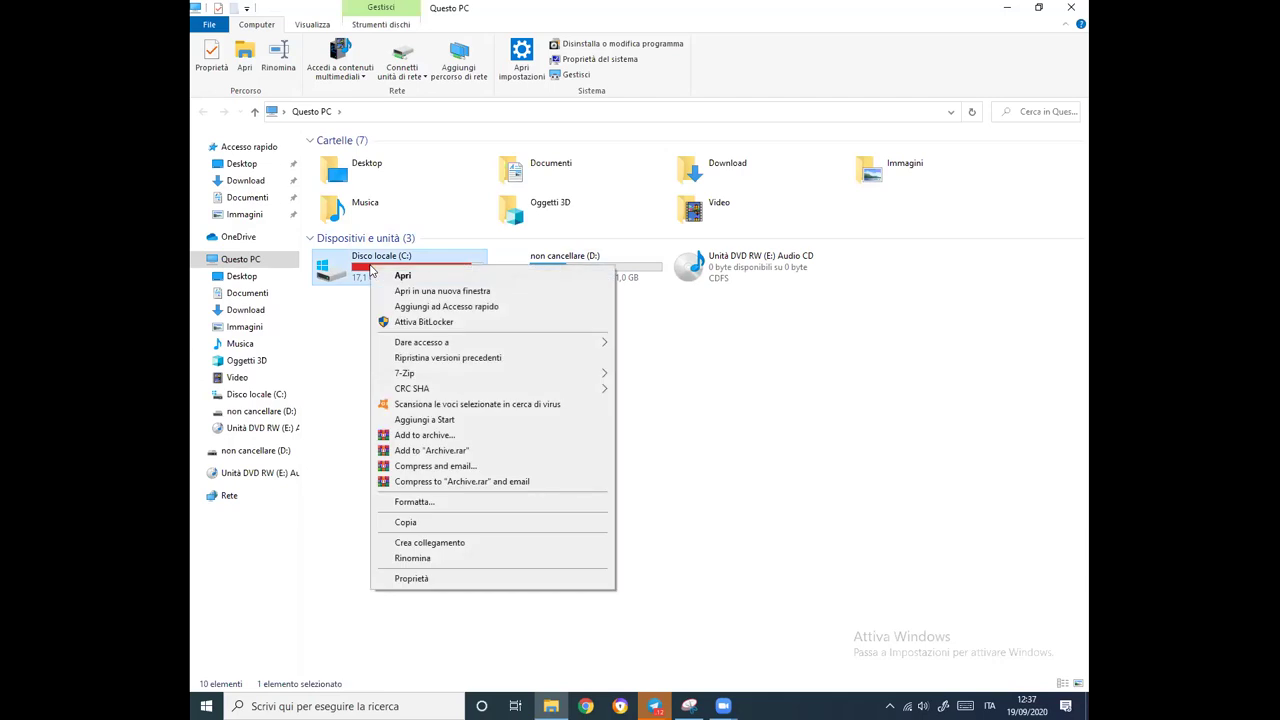
click(416, 584)
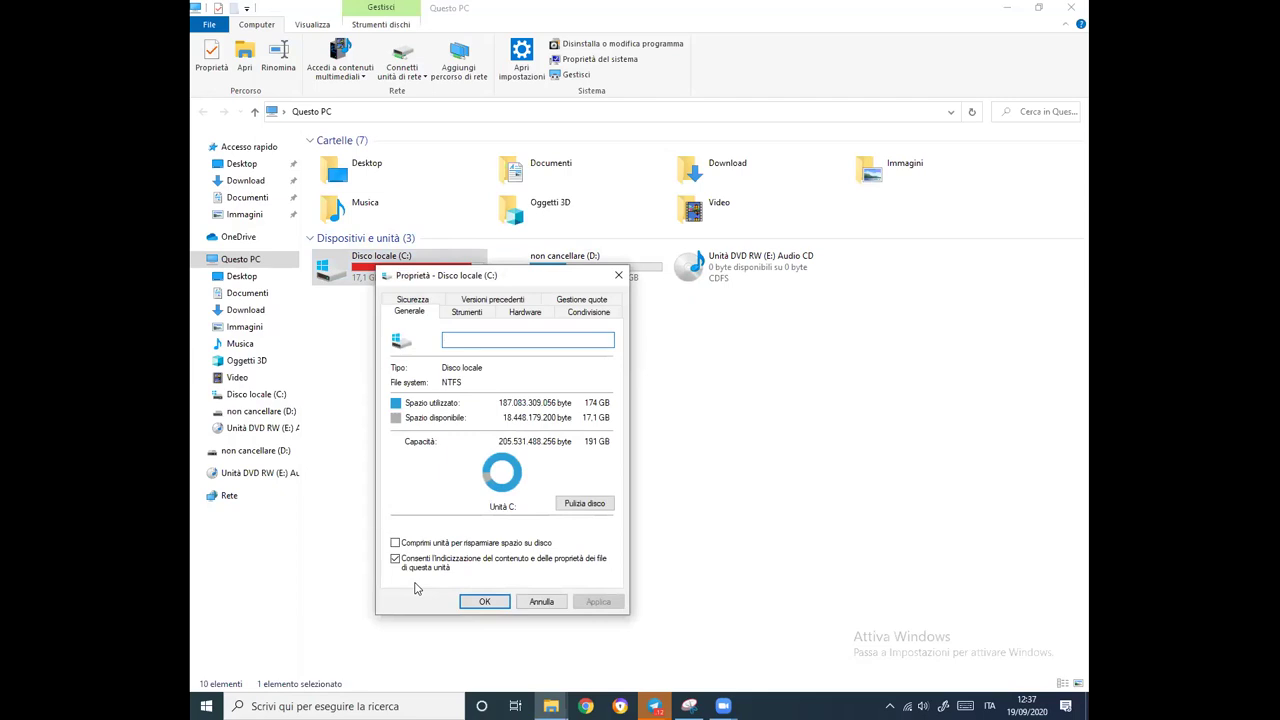
click(585, 505)
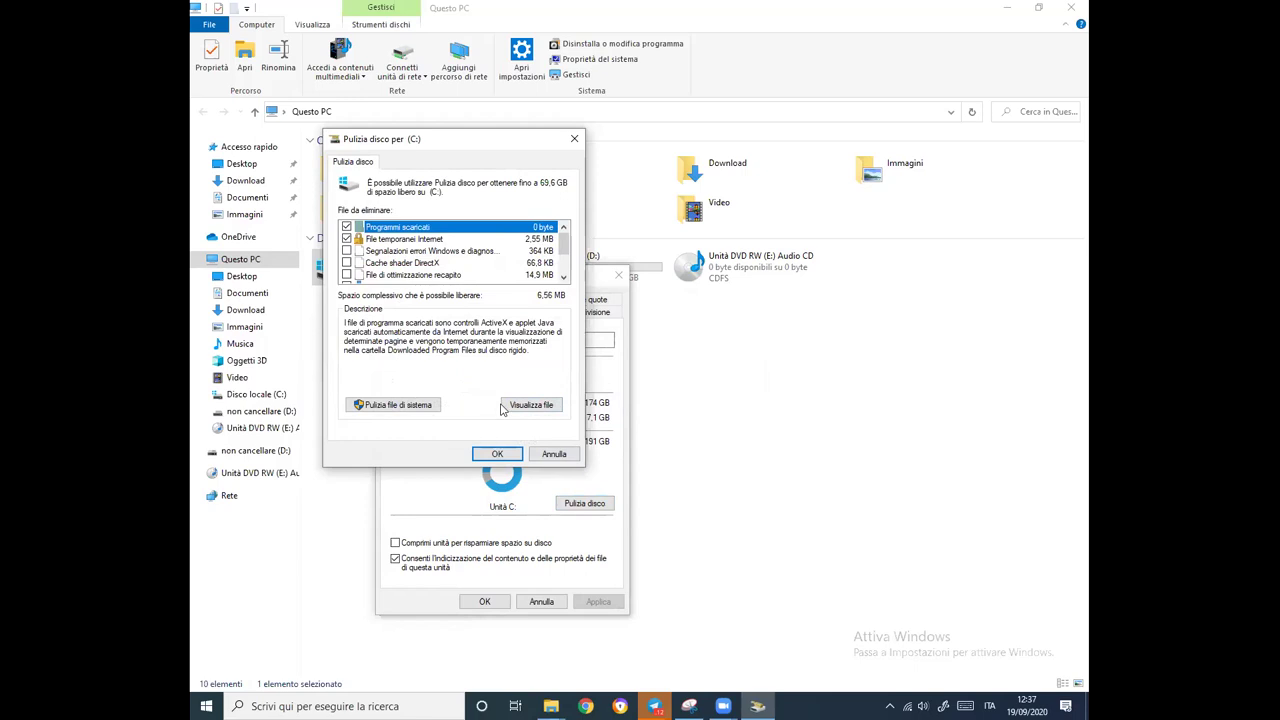
Mark File di ottimizzazione recapito, Download, Cestino and File temporanei for deletion in the C: disk cleanup.
drag(567, 247, 567, 258)
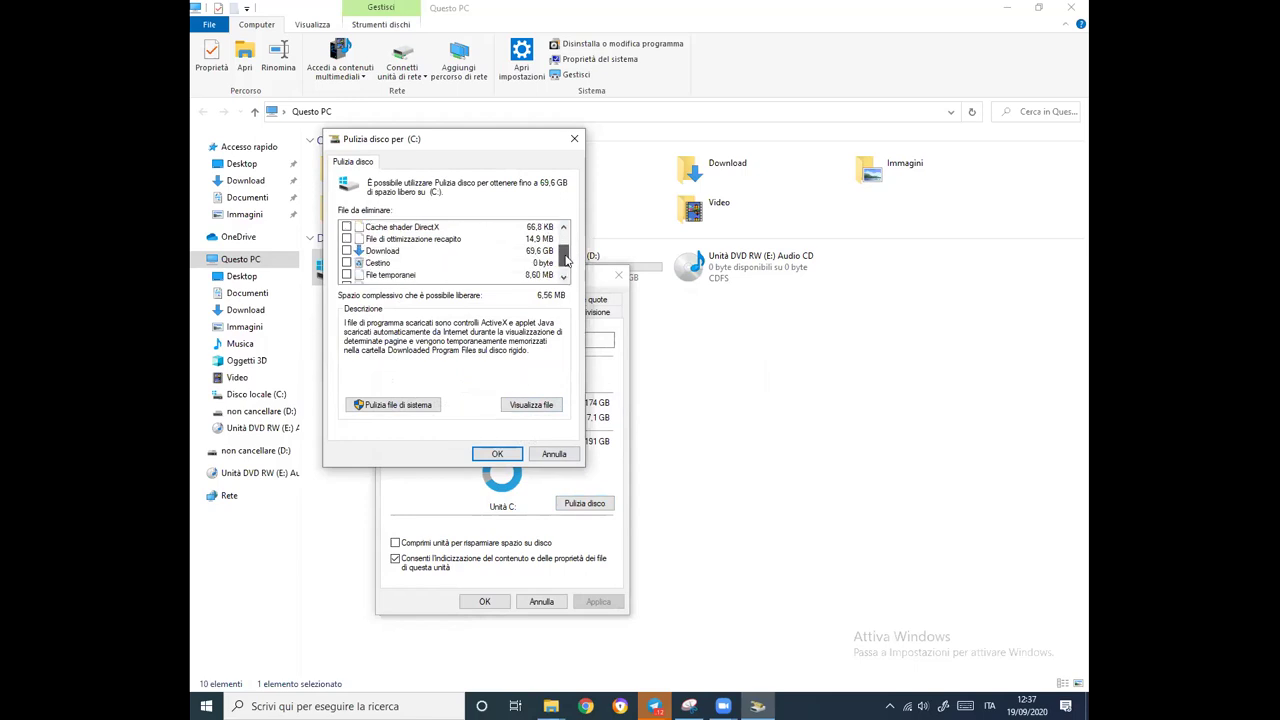
drag(566, 258, 566, 263)
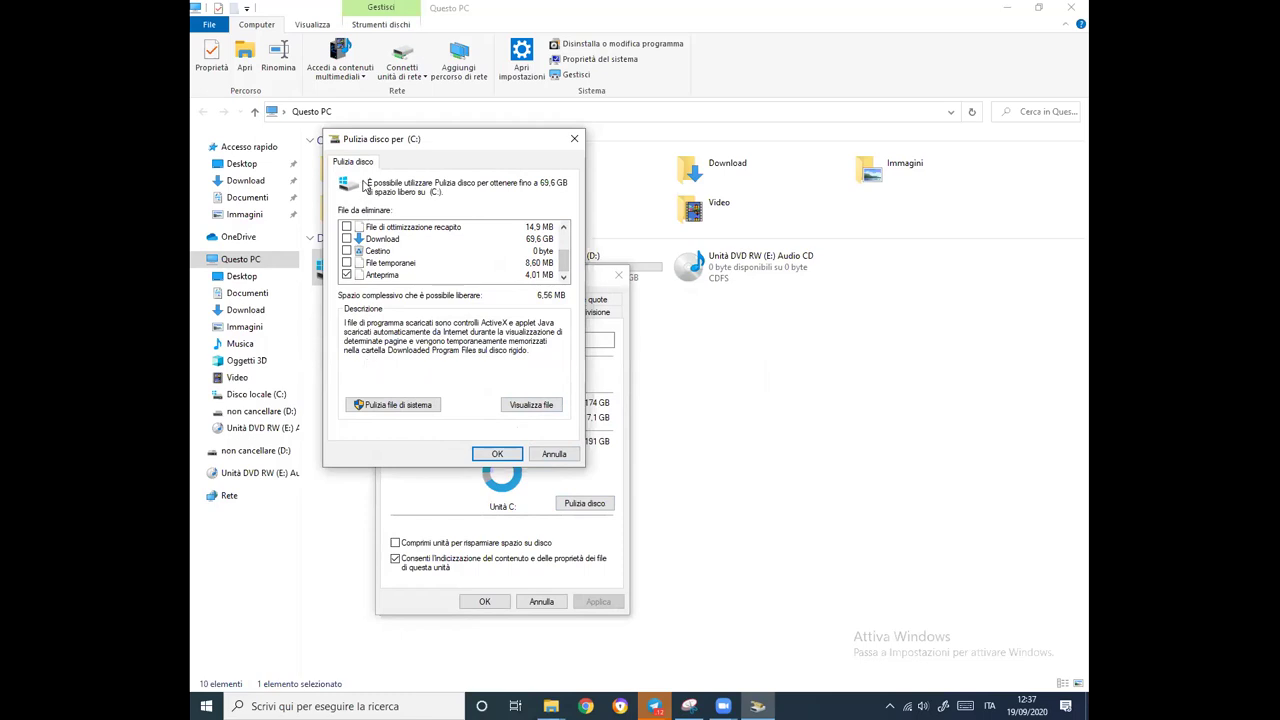
click(346, 274)
click(346, 262)
click(346, 250)
click(346, 238)
scroll(563, 254, up, 1)
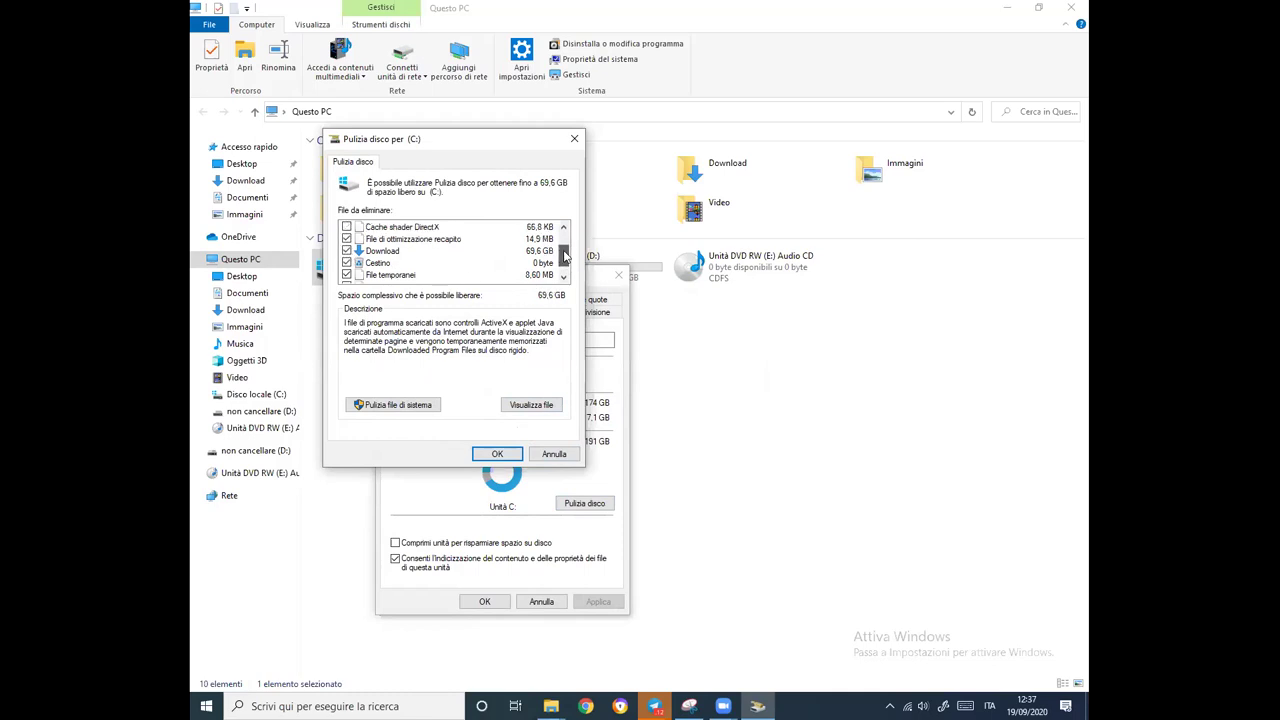
scroll(563, 254, up, 1)
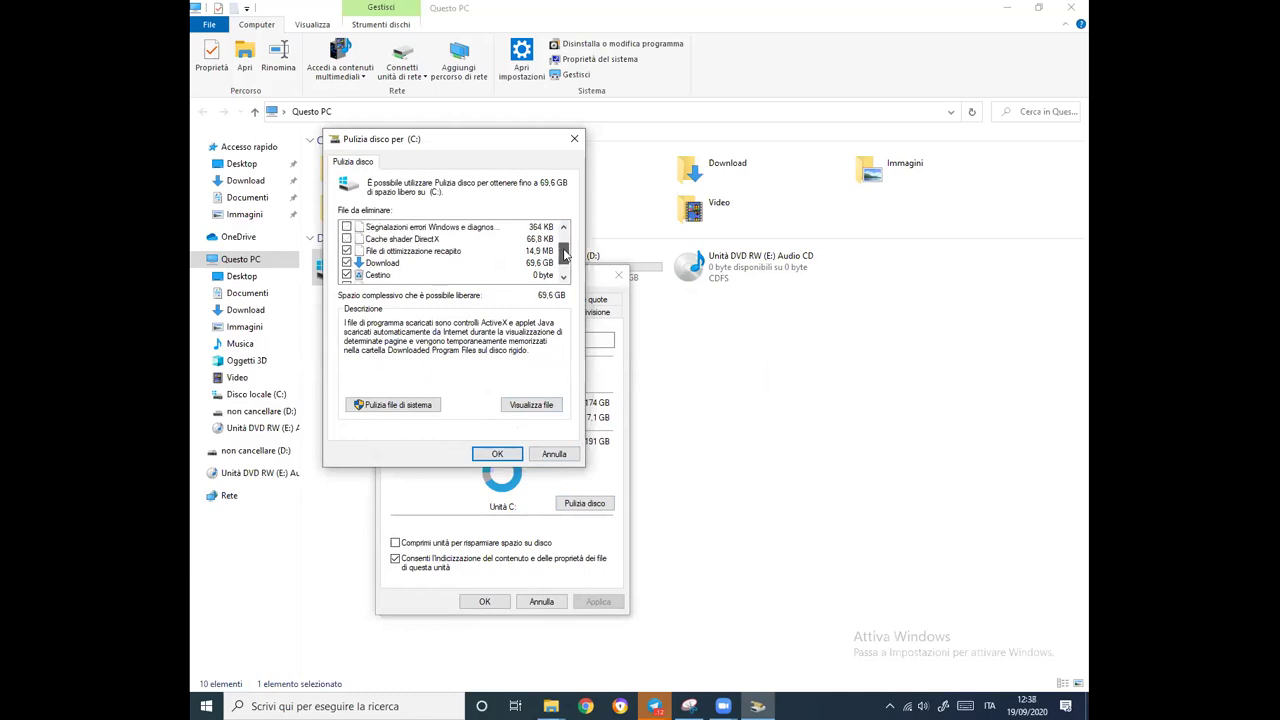
Also mark Cache shader DirectX and the Windows error reports, review the list of files to delete, and submit the cleanup.
click(346, 238)
click(346, 226)
scroll(563, 256, up, 2)
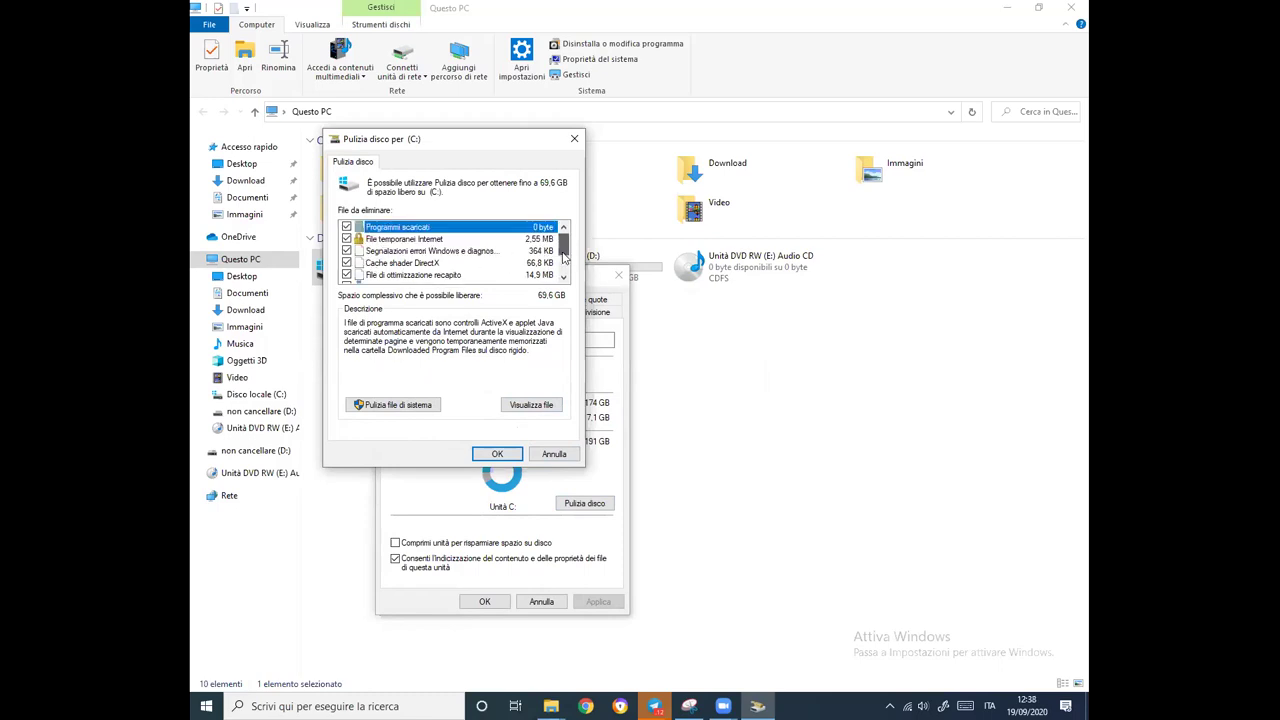
click(362, 276)
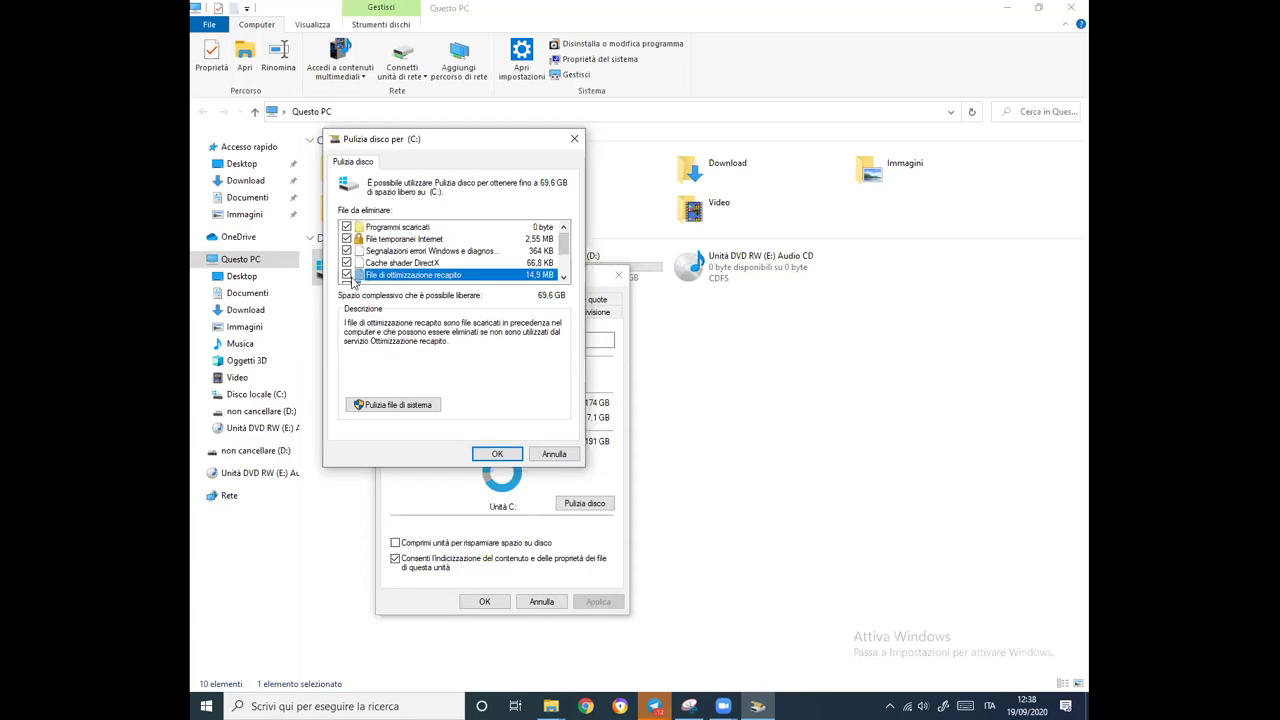
scroll(564, 256, down, 1)
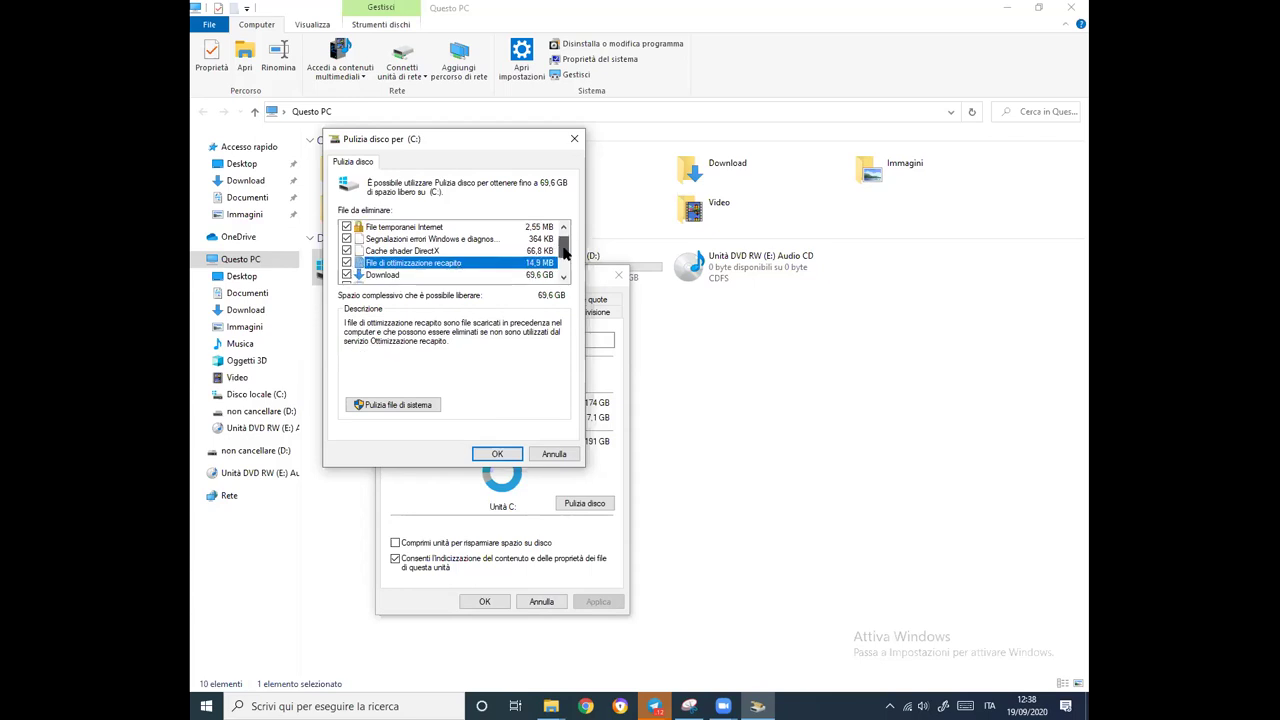
scroll(566, 258, up, 1)
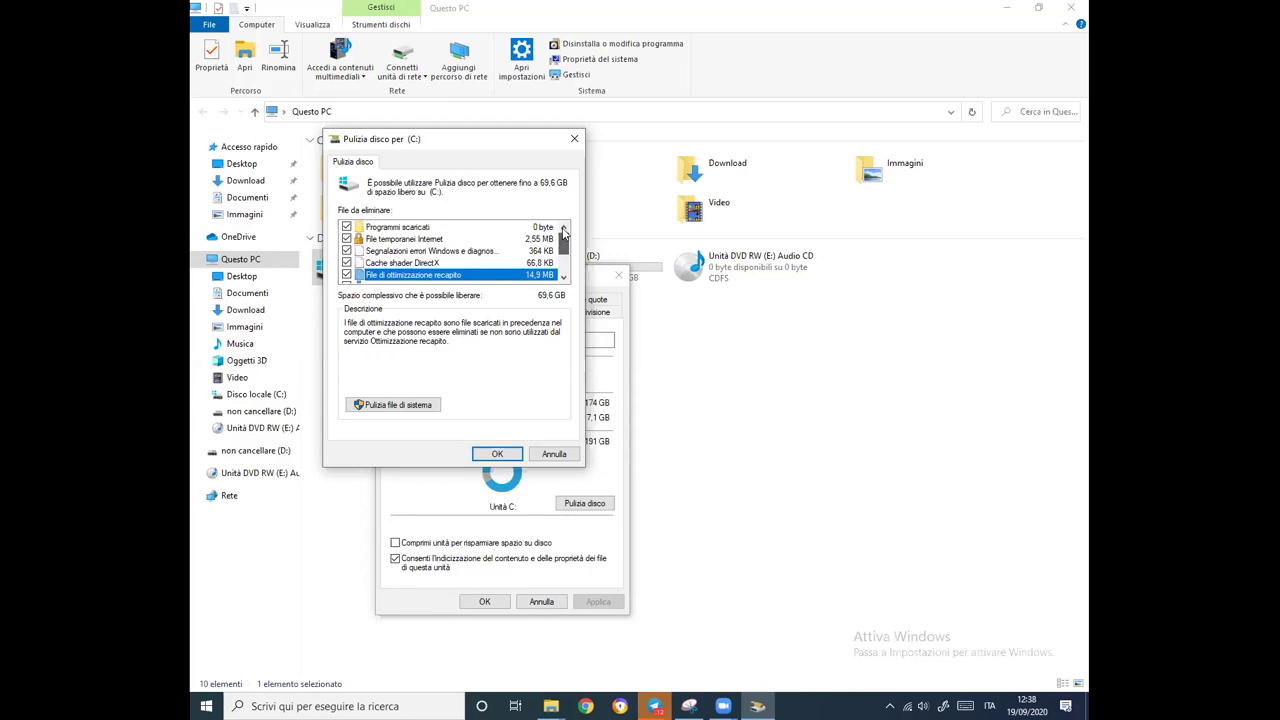
click(509, 455)
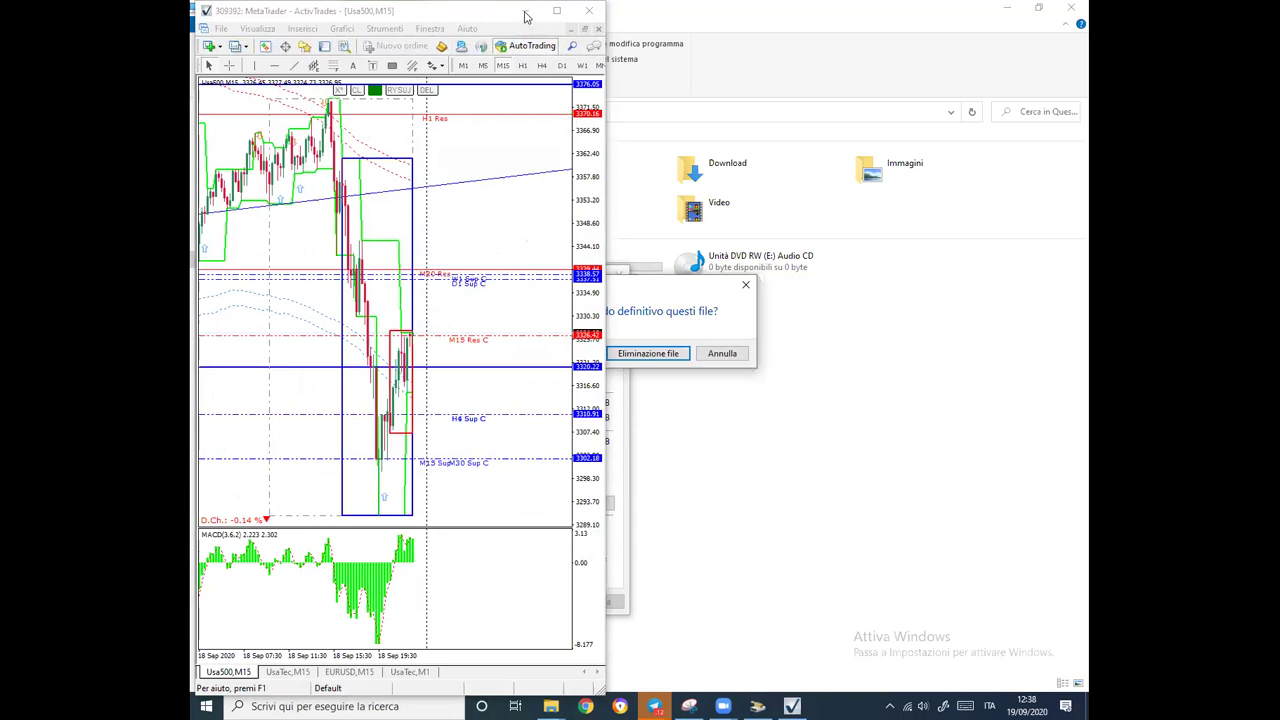
click(656, 356)
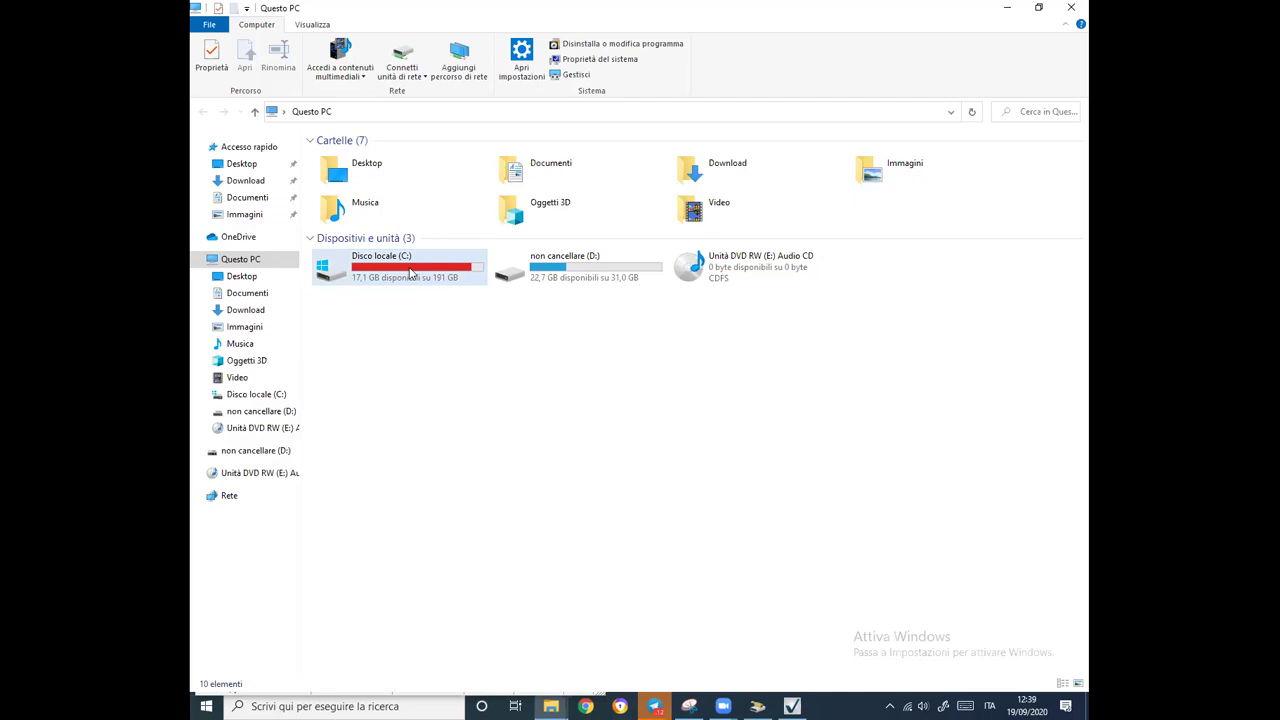
Check the used and available space in the properties of Disco locale (C:), and close them.
mouse_move(404, 272)
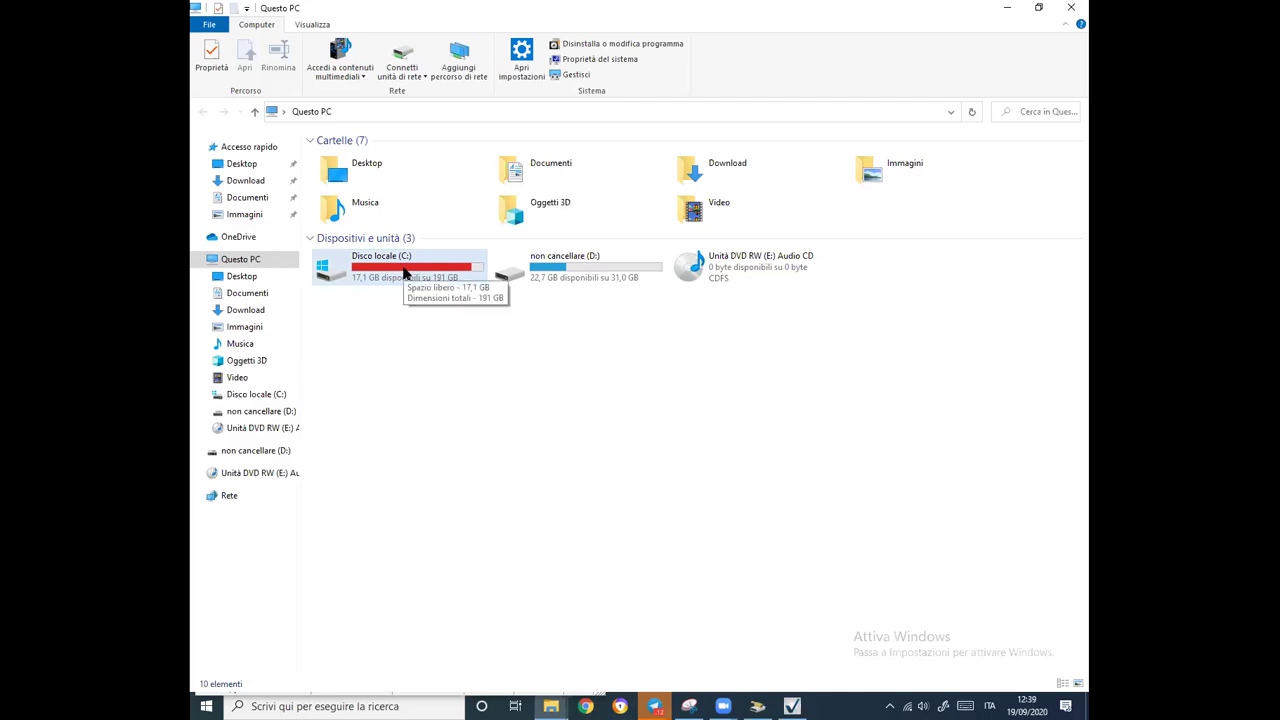
right_click(404, 272)
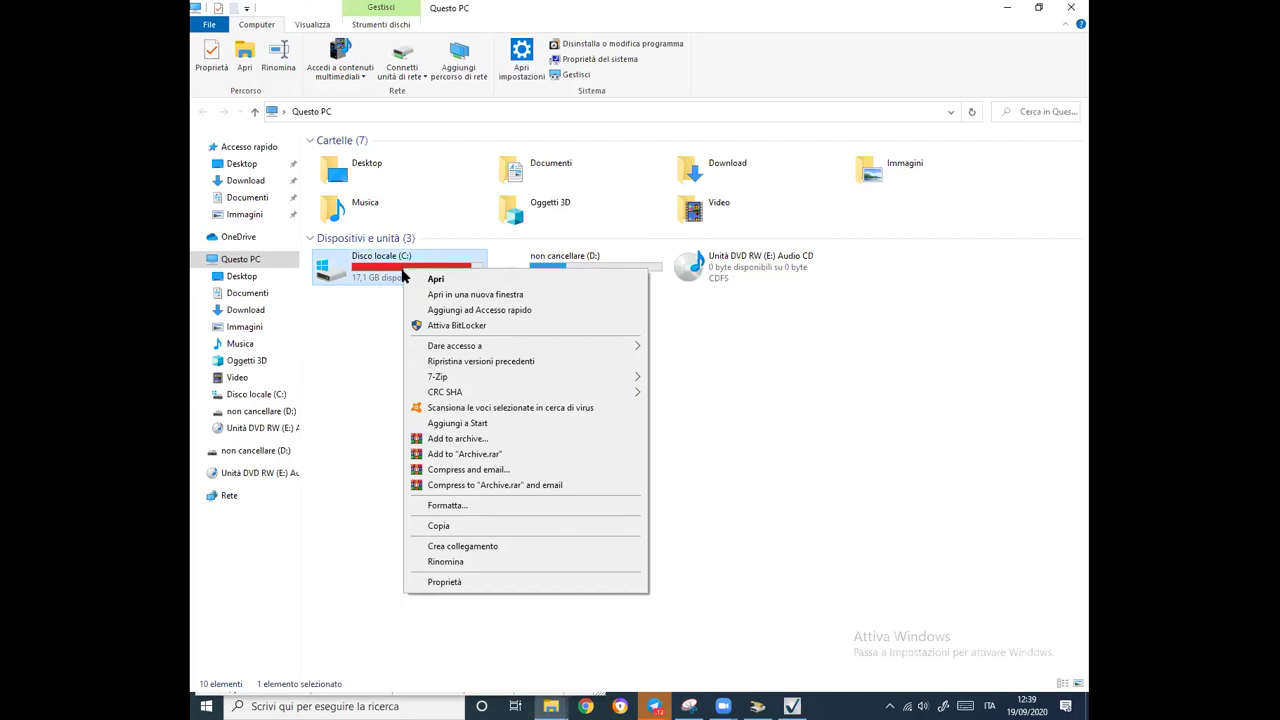
click(445, 582)
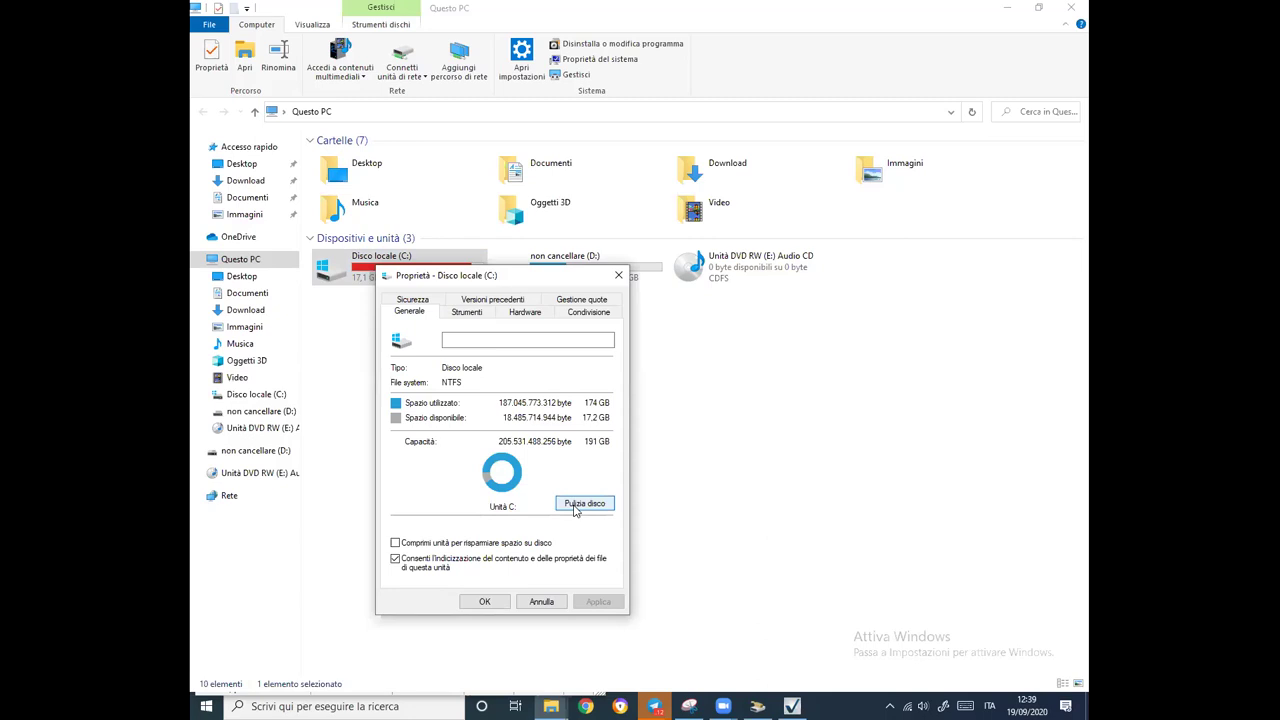
click(618, 275)
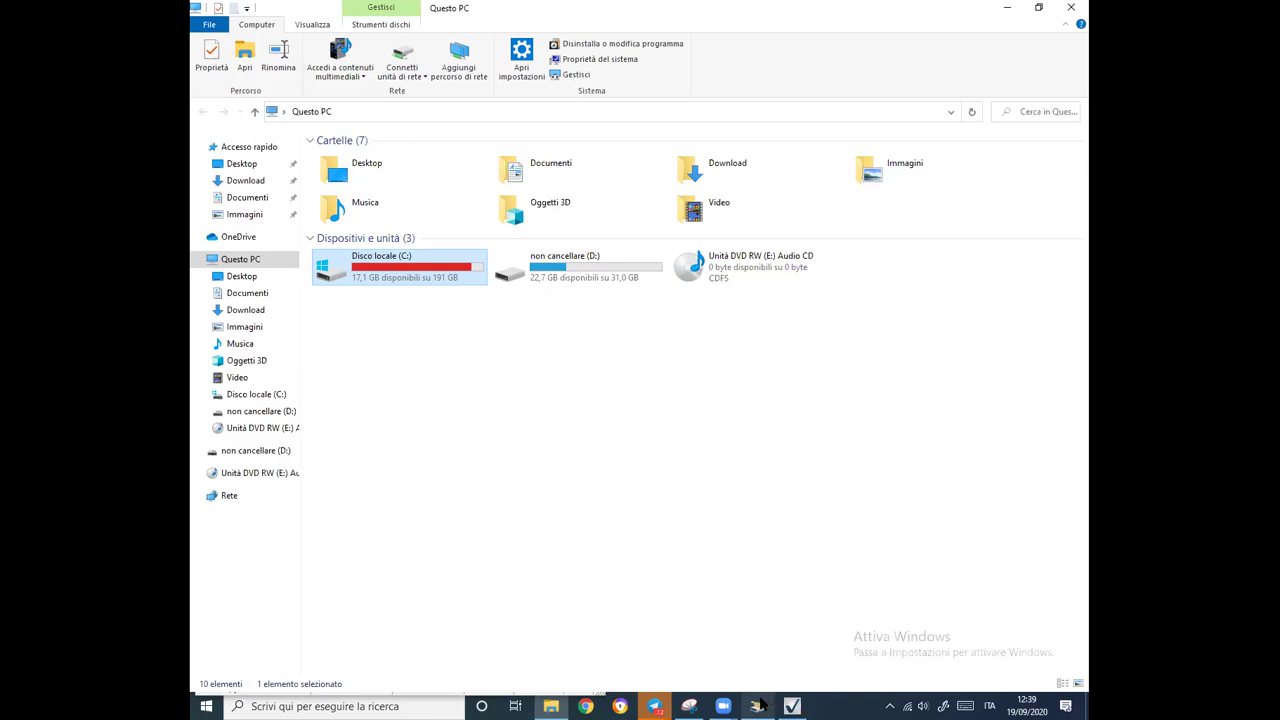
Return to the Disk Cleanup window for C: and confirm the permanent deletion of the selected files.
mouse_move(757, 706)
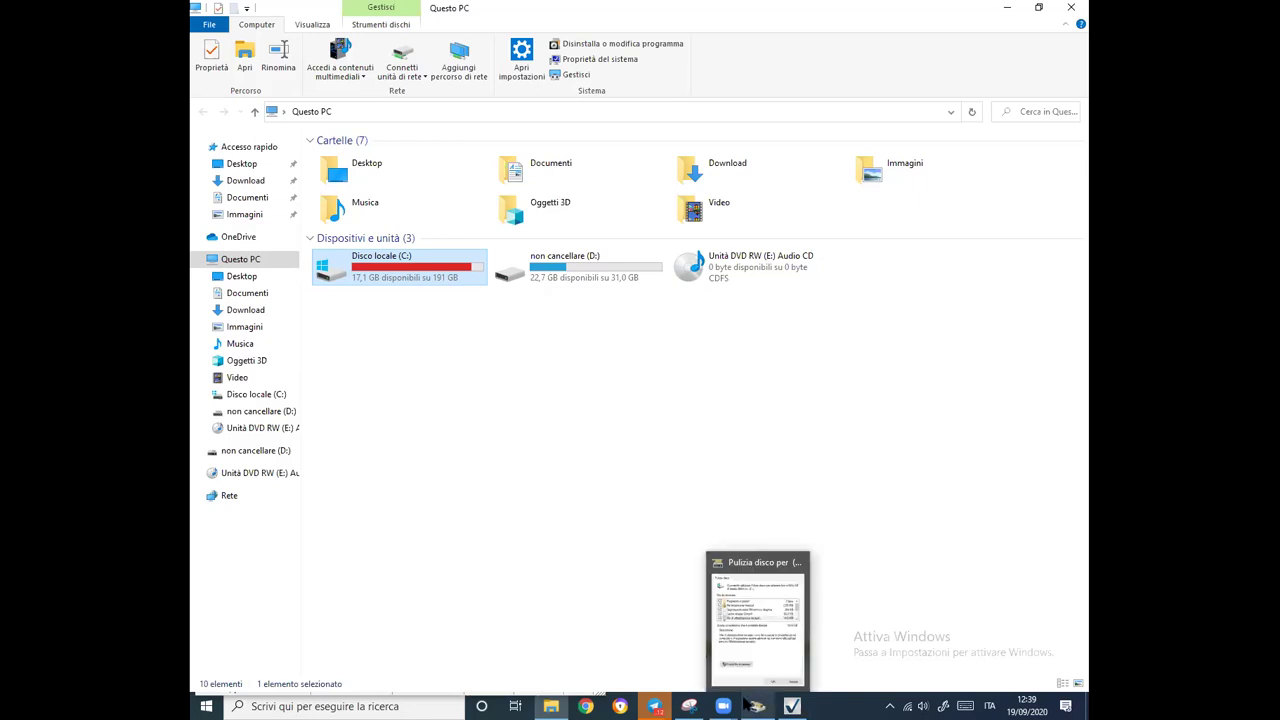
click(757, 620)
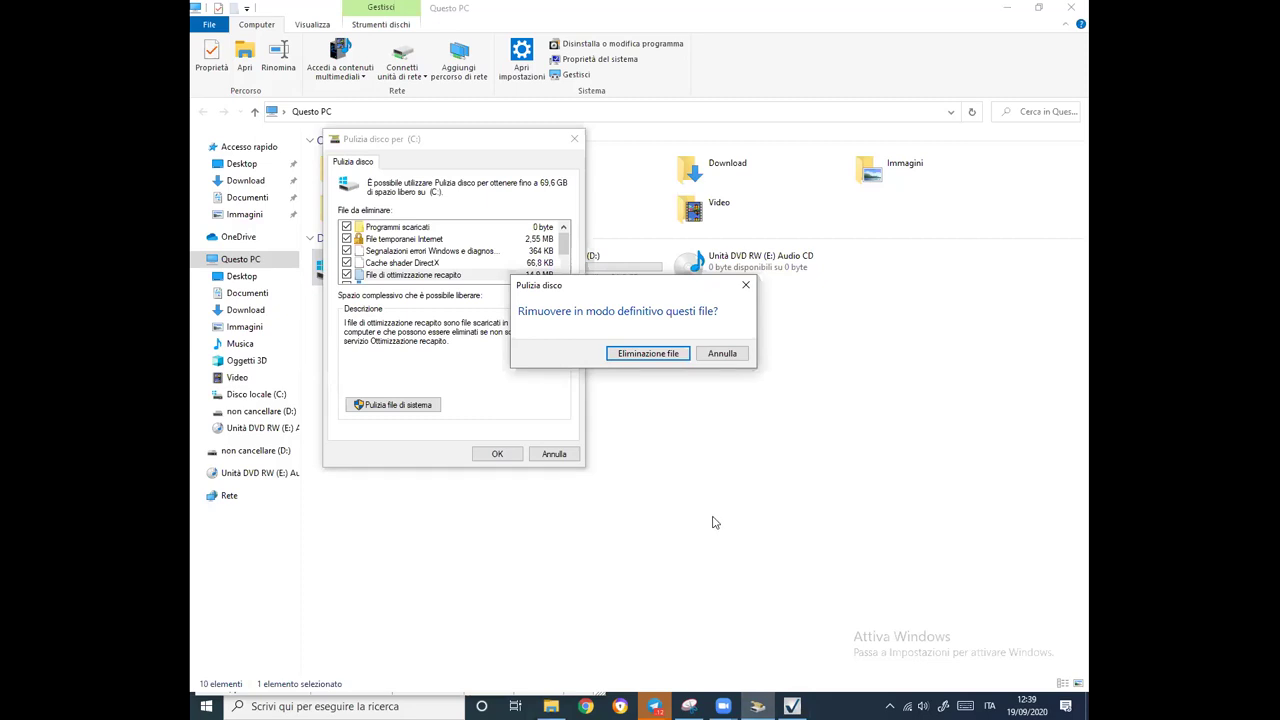
click(648, 354)
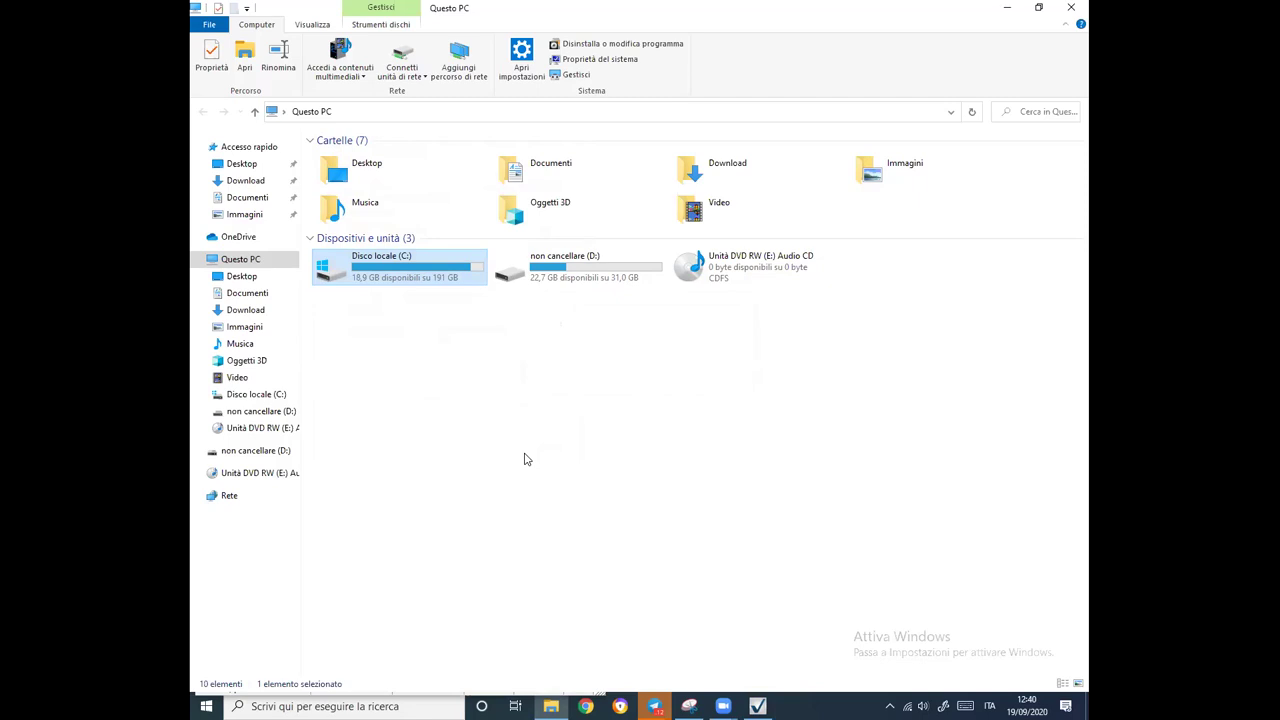
Run the error check from the properties of Disco locale (C:) and scan the drive.
right_click(436, 277)
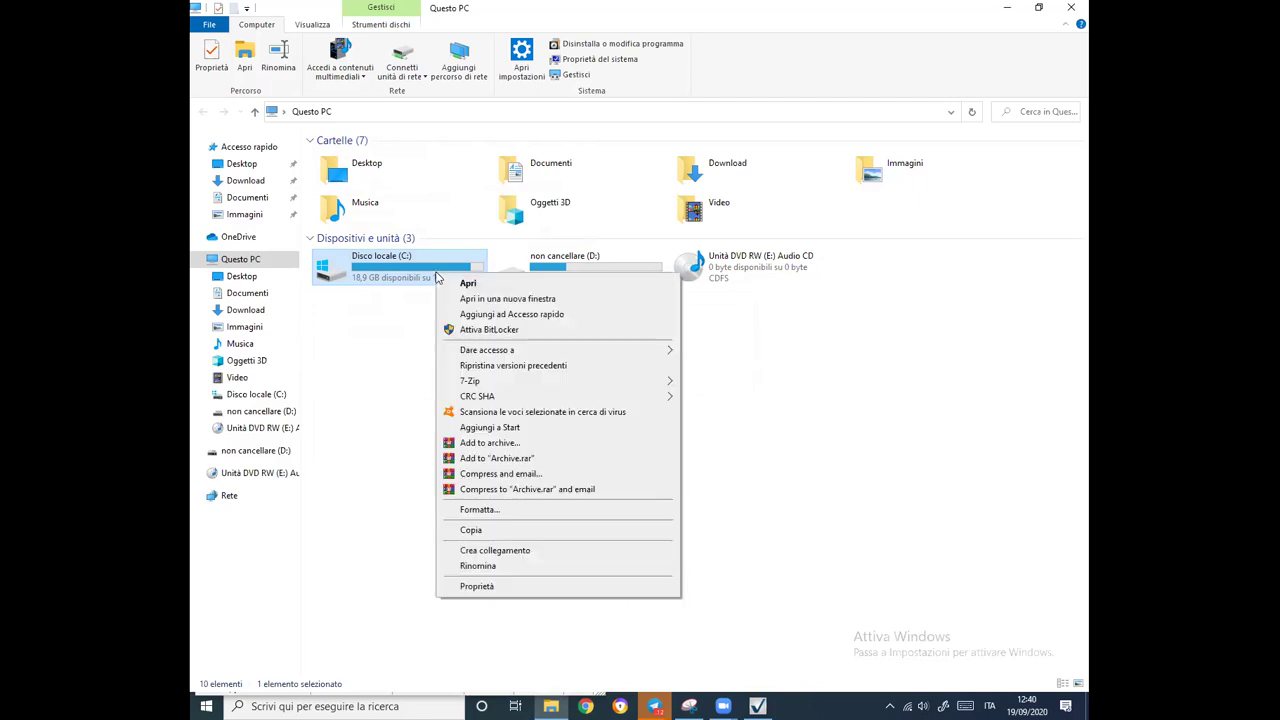
click(477, 586)
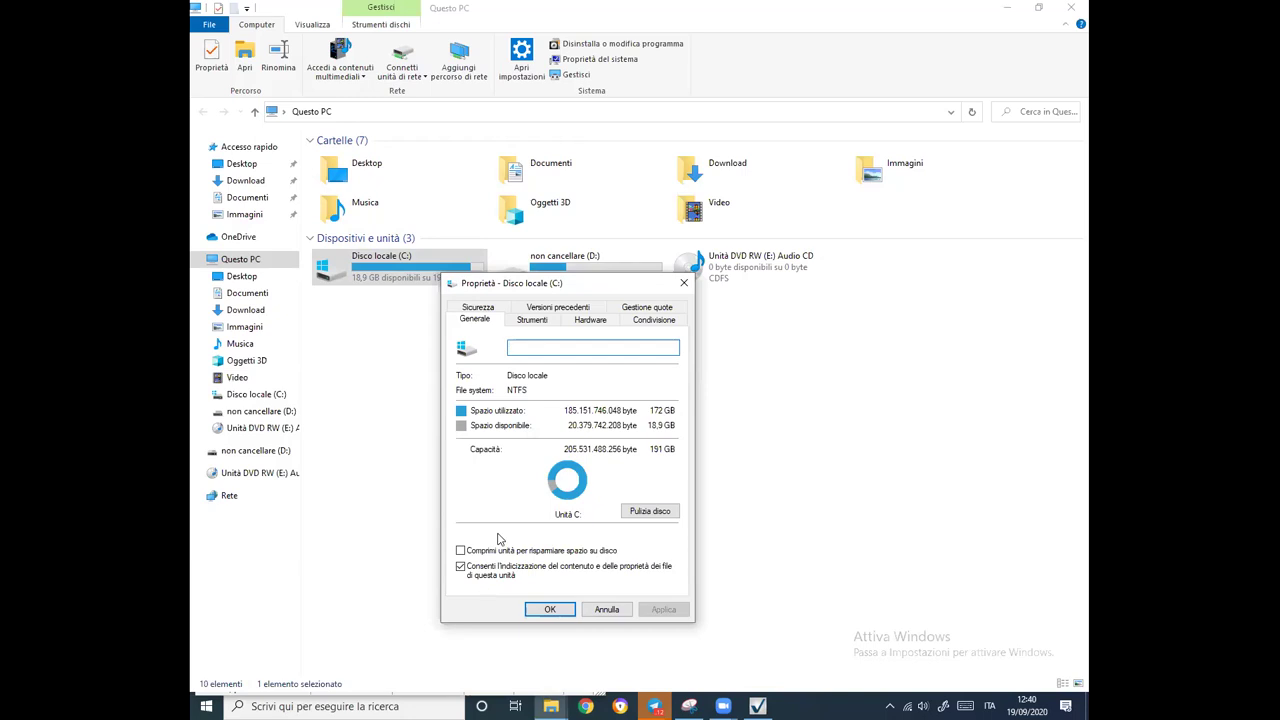
click(537, 322)
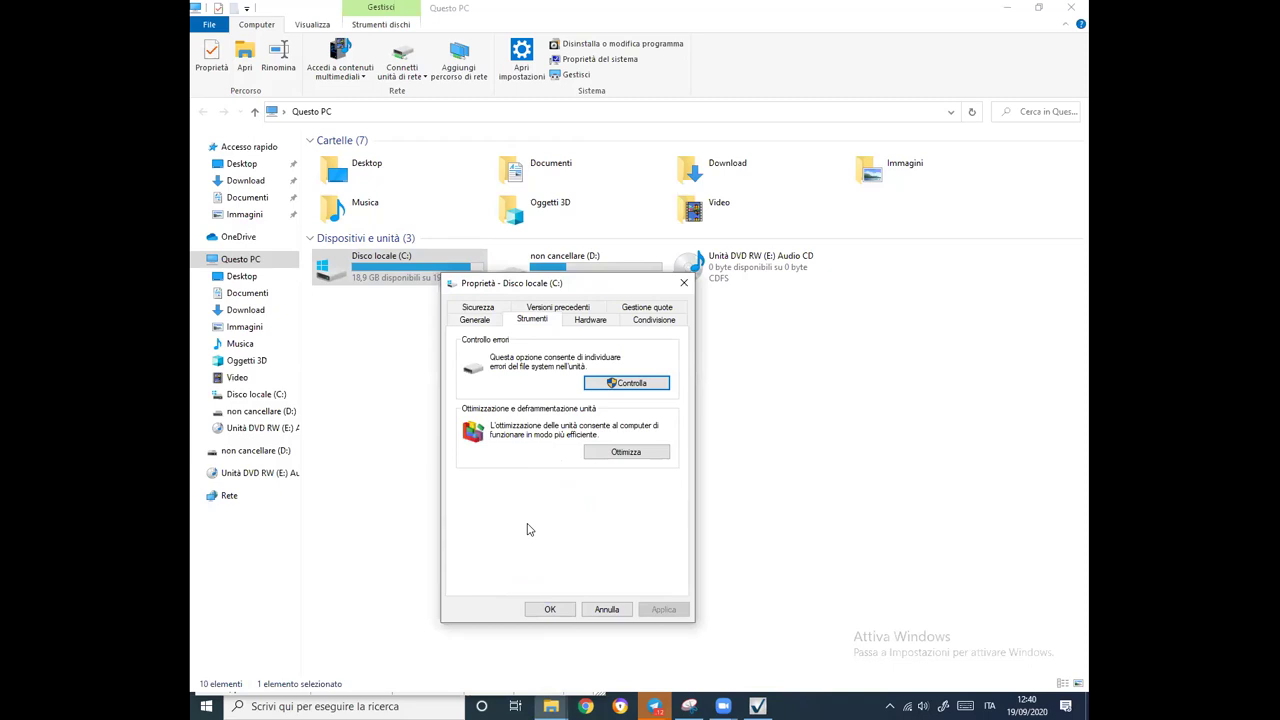
click(647, 385)
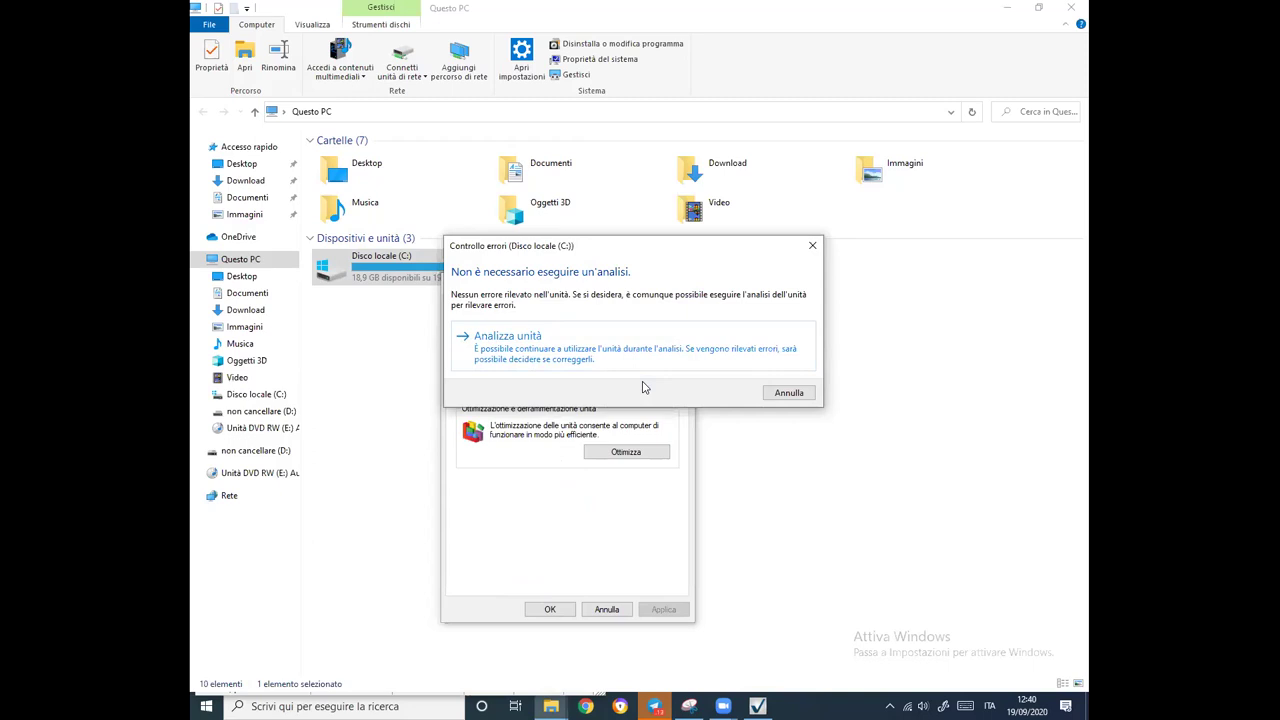
click(510, 340)
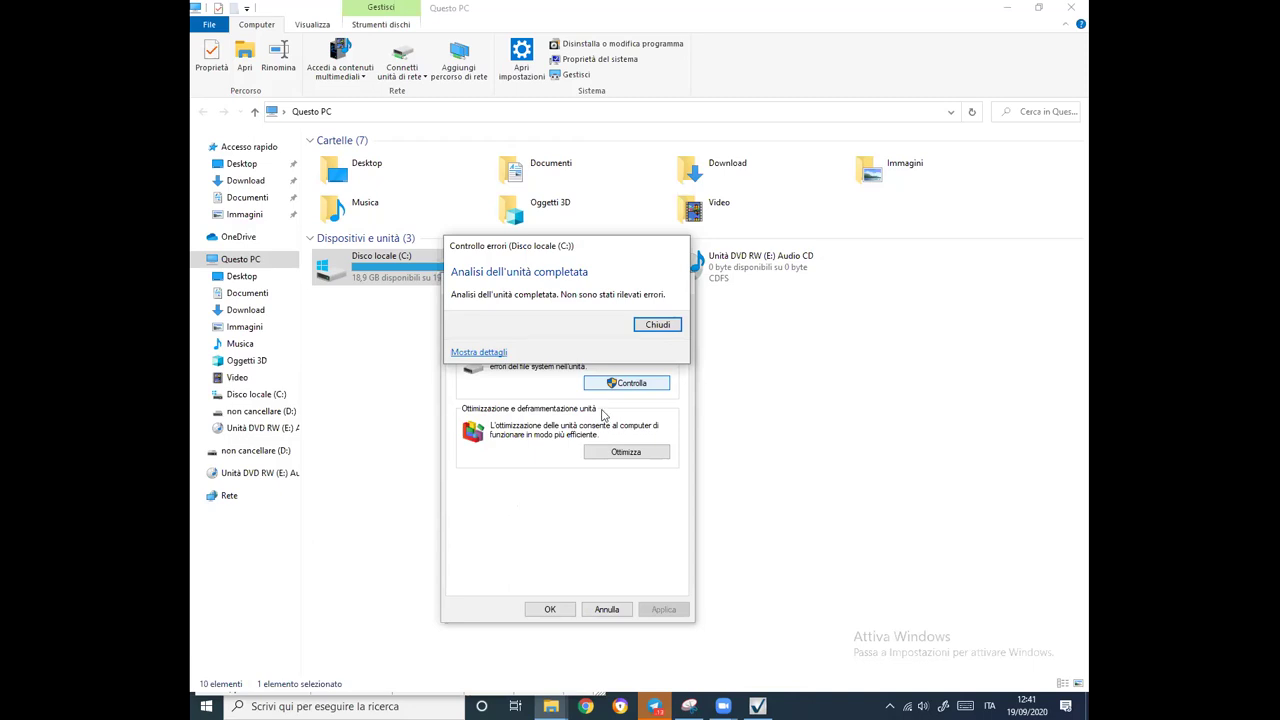
Dismiss the error check result, then optimize drive (C:) from its properties and close the drive optimization window.
click(657, 325)
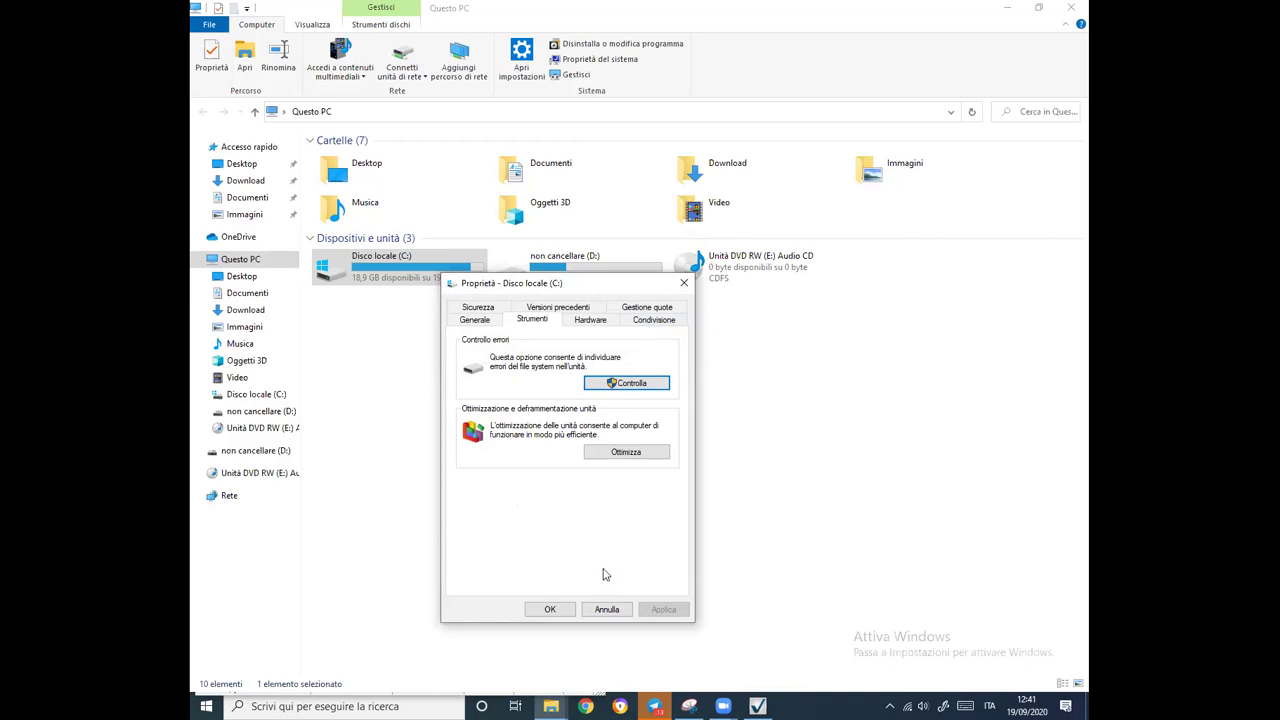
click(627, 452)
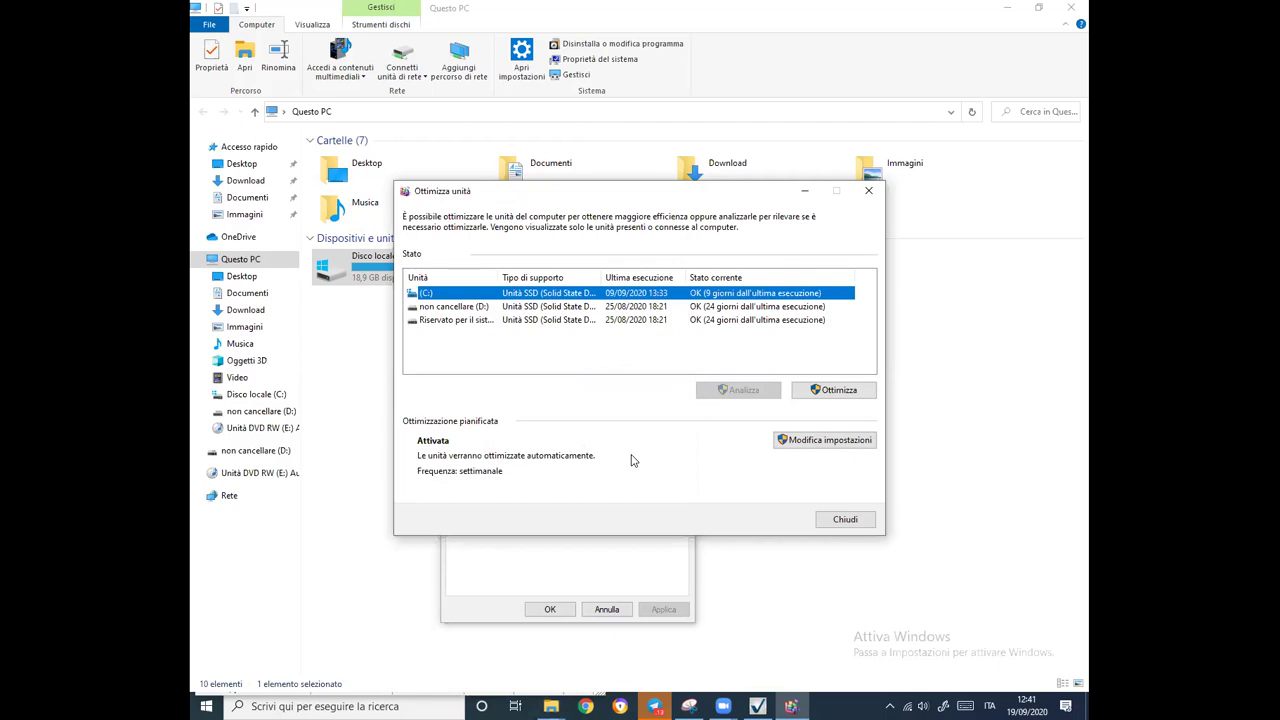
click(836, 391)
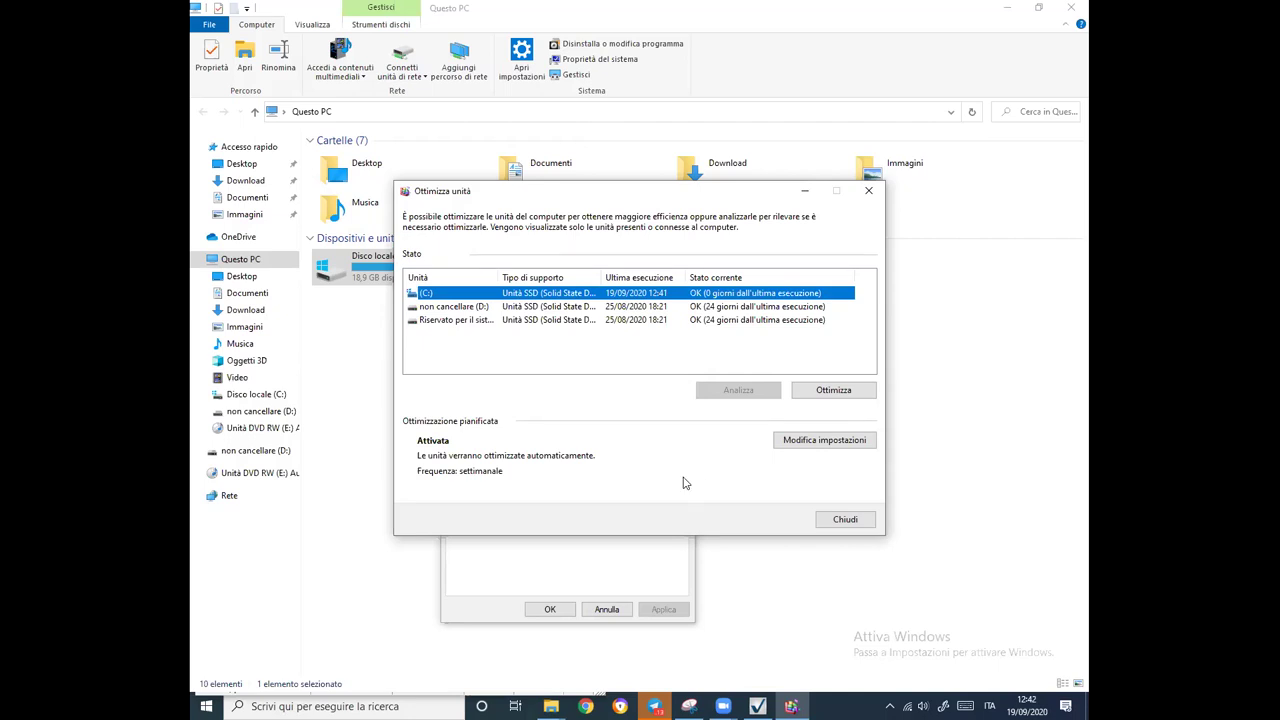
click(848, 521)
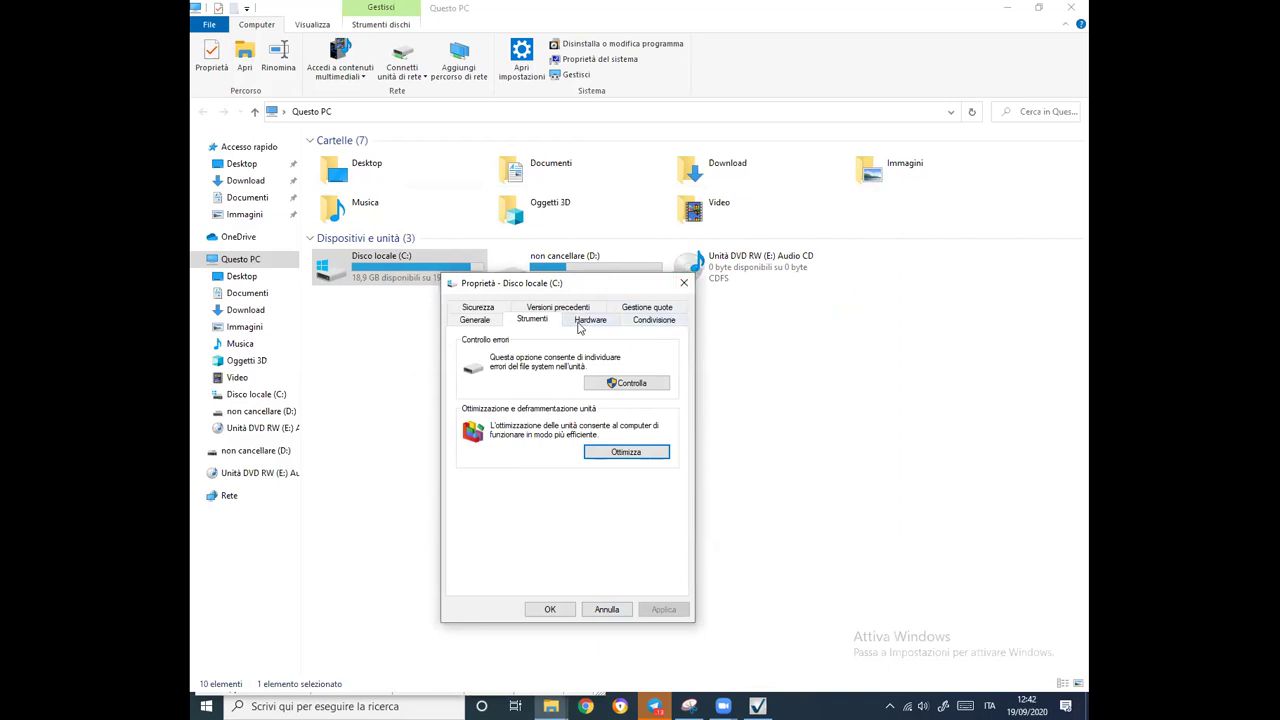
Enable compression to save disk space on Disco locale (C:), applying the change only to drive C:\.
click(475, 322)
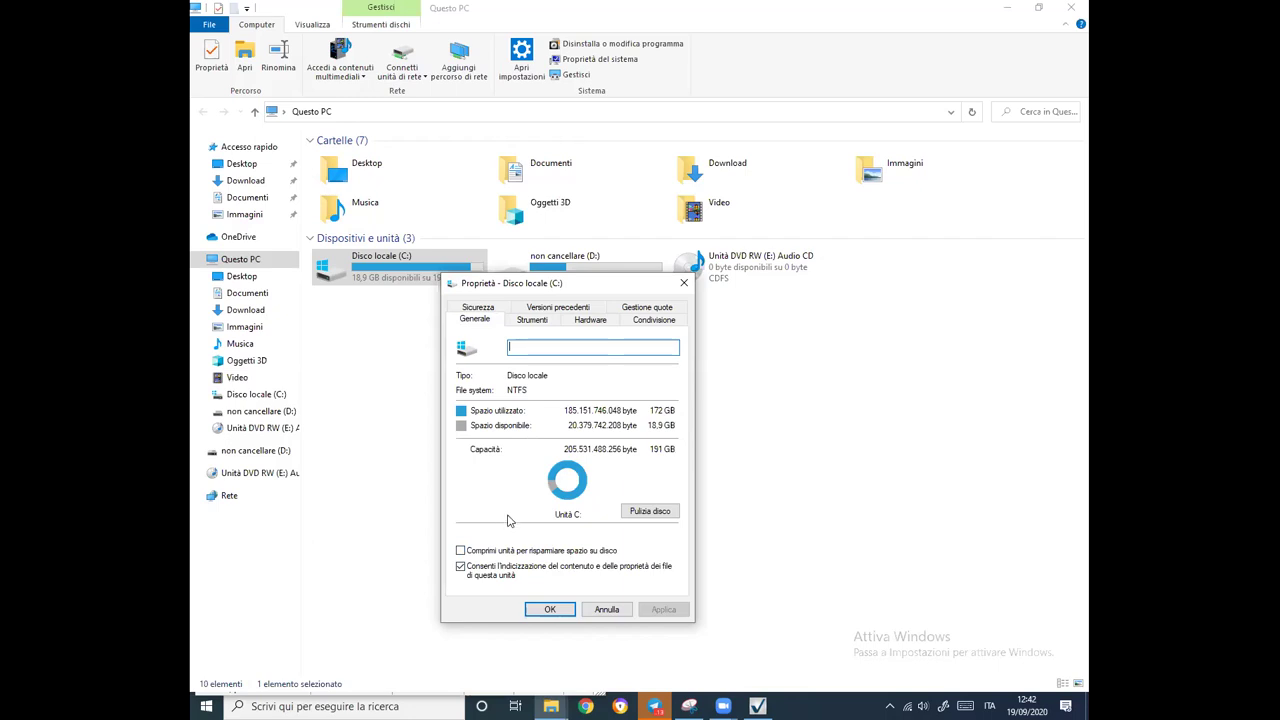
click(460, 551)
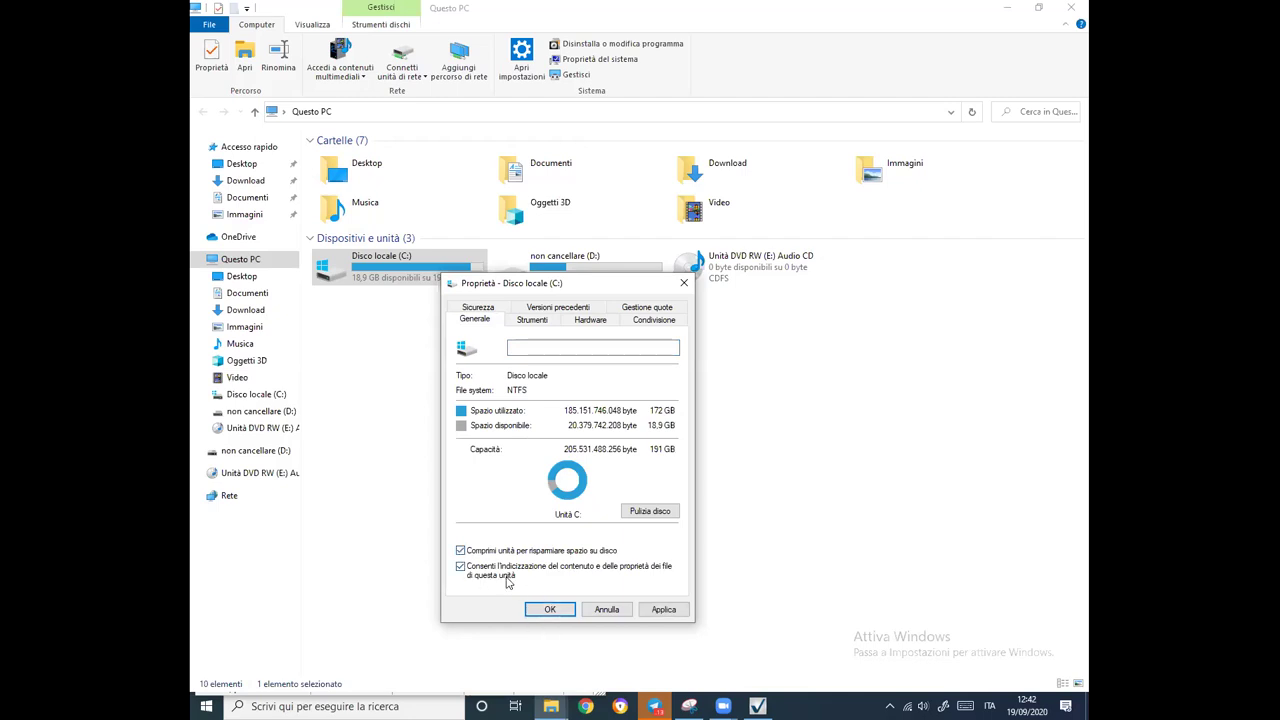
click(545, 611)
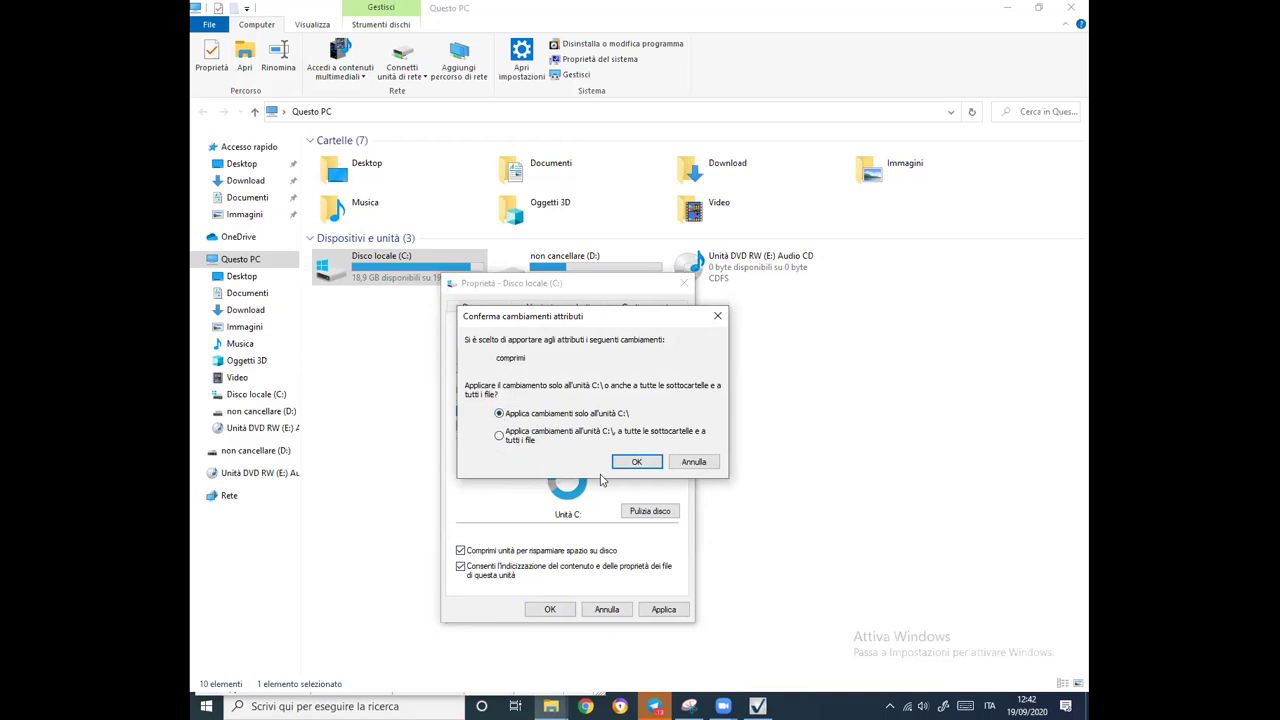
click(636, 462)
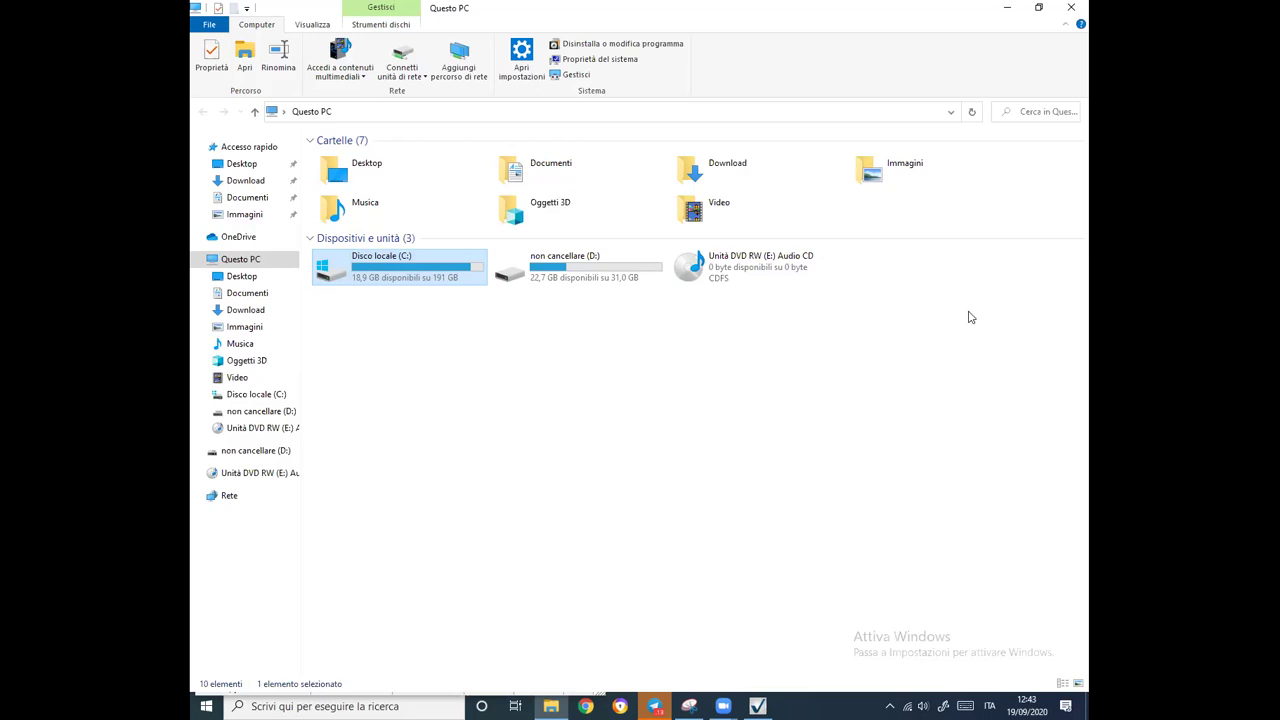
Minimize the file window, maximize the ActivTrades MetaTrader 4 terminal, and apply the Free template to the Usa500,M15 chart.
click(1006, 12)
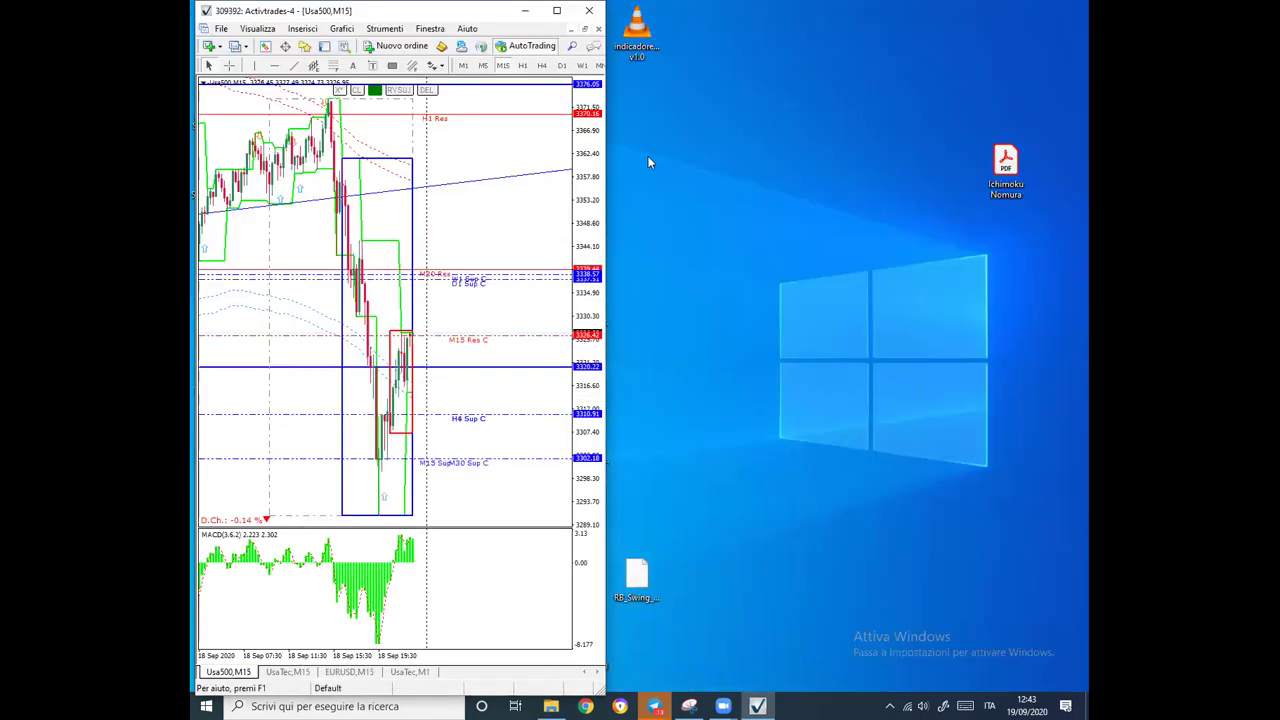
click(556, 11)
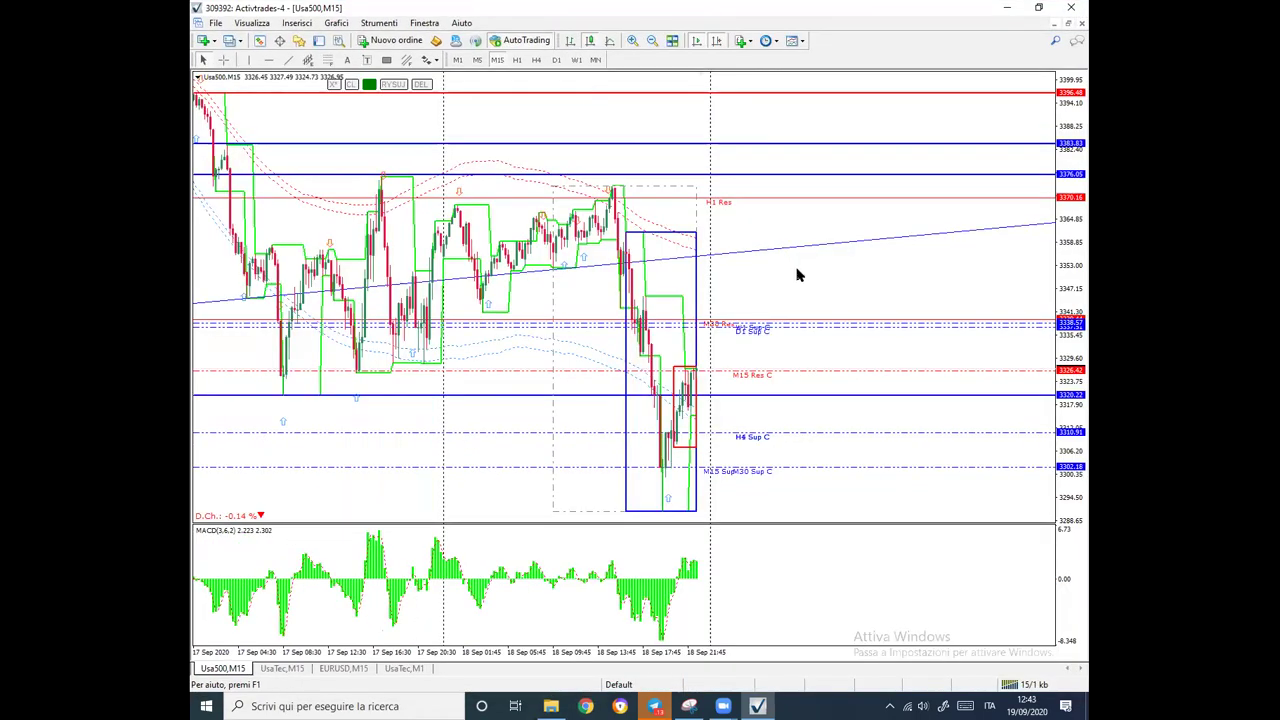
right_click(575, 113)
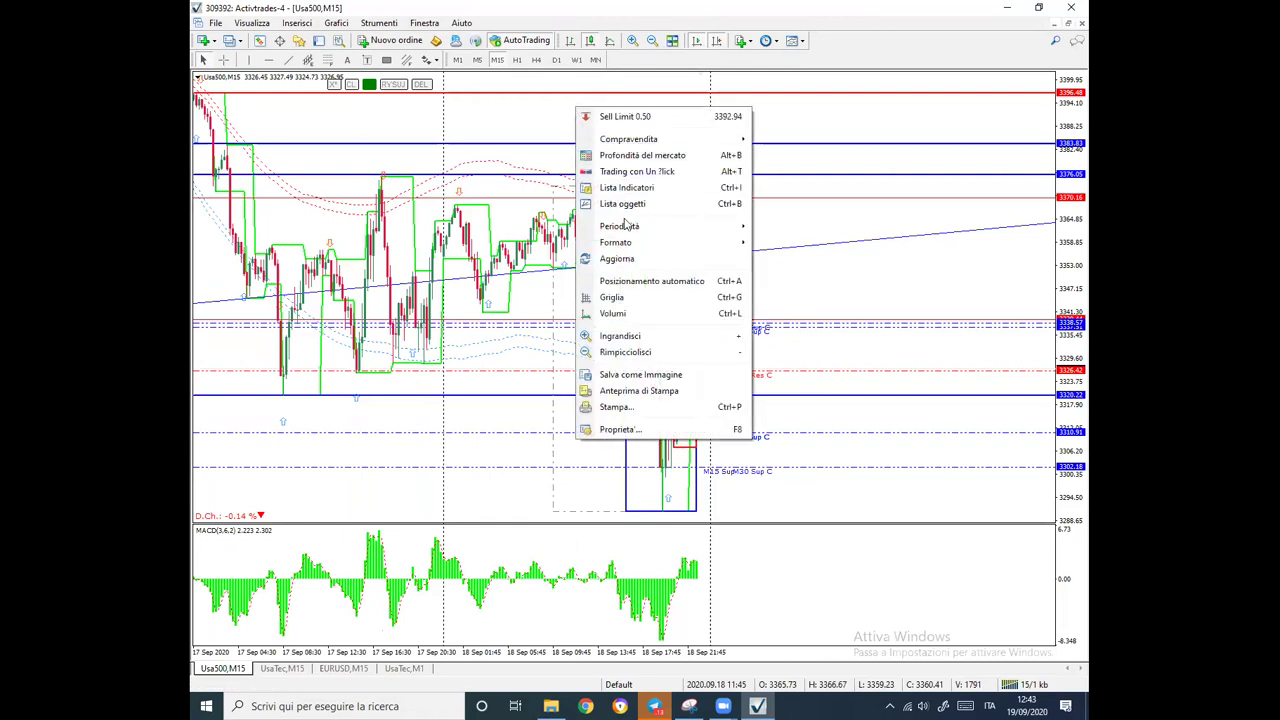
mouse_move(635, 245)
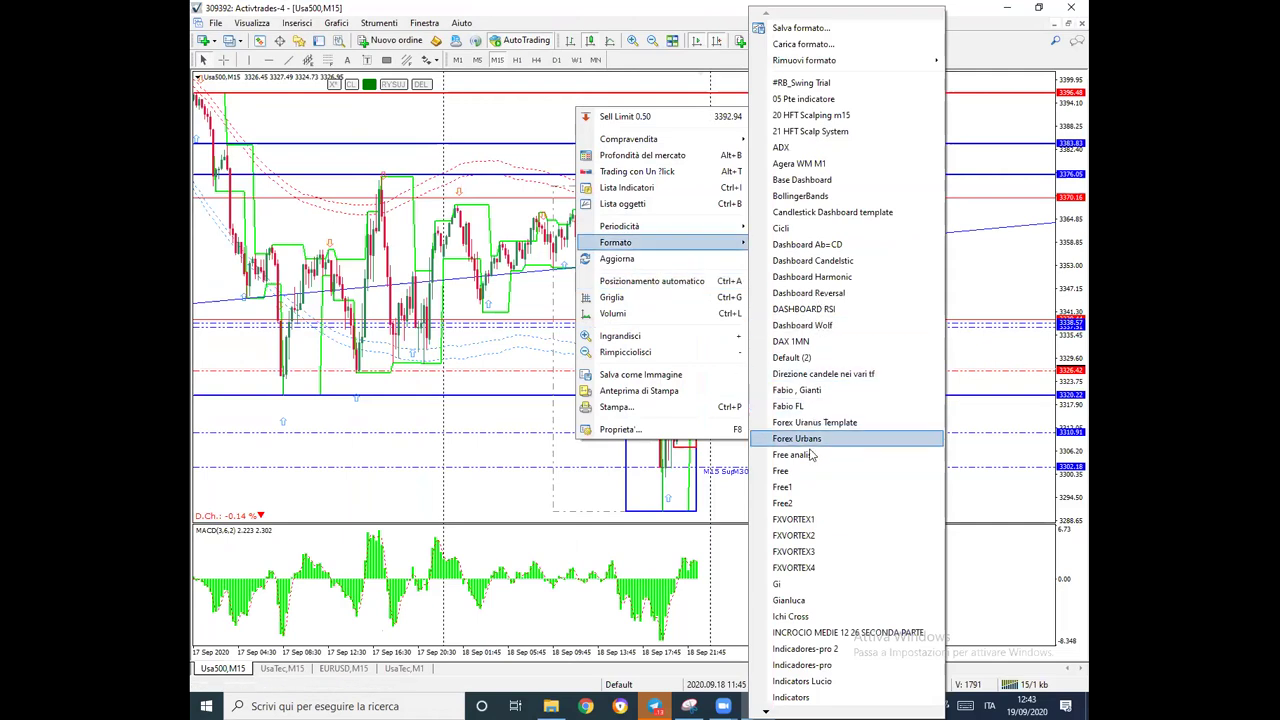
click(779, 471)
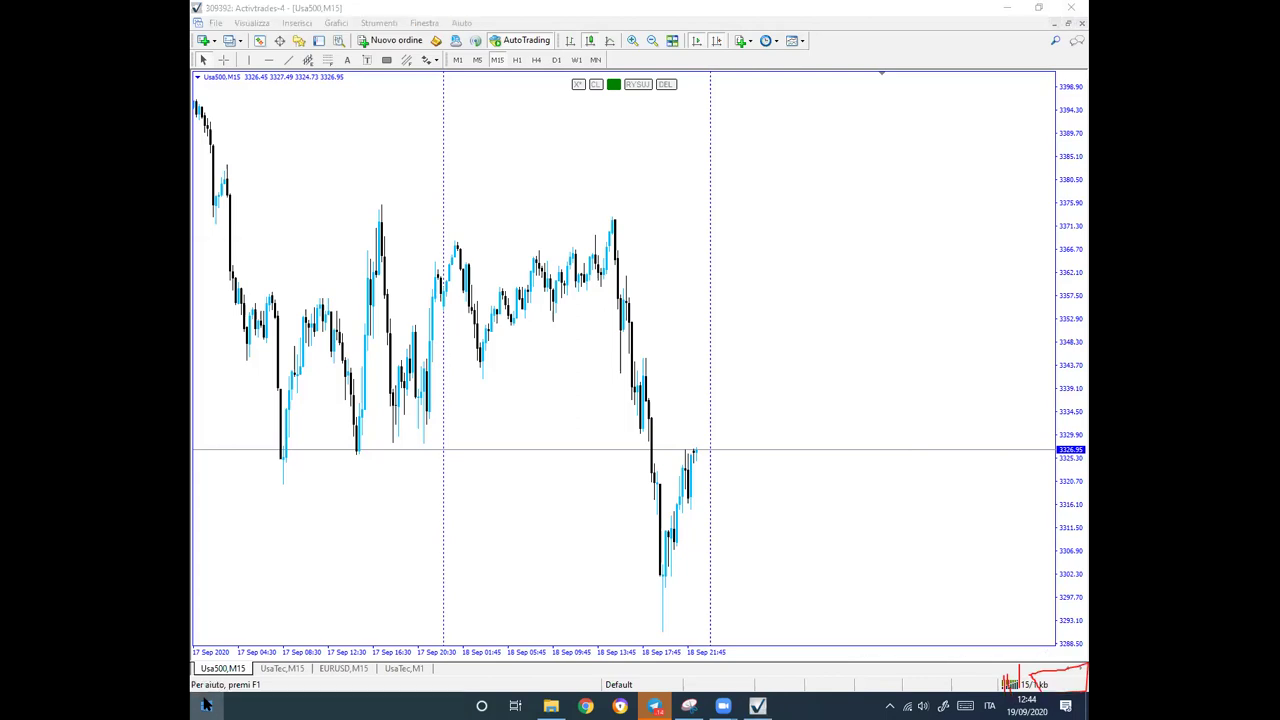
Launch the MetaEditor that belongs to MetaTrader - ActivTrades and open its data folder.
click(206, 705)
scroll(323, 587, down, 5)
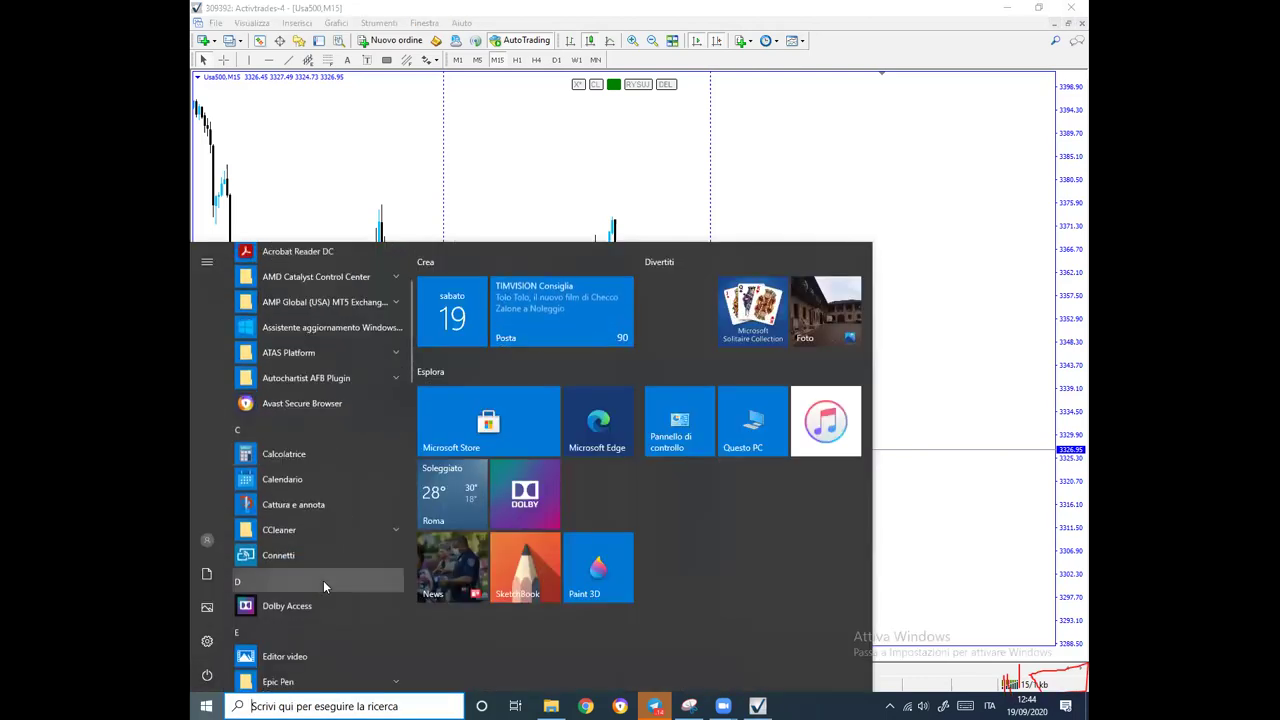
scroll(323, 587, down, 4)
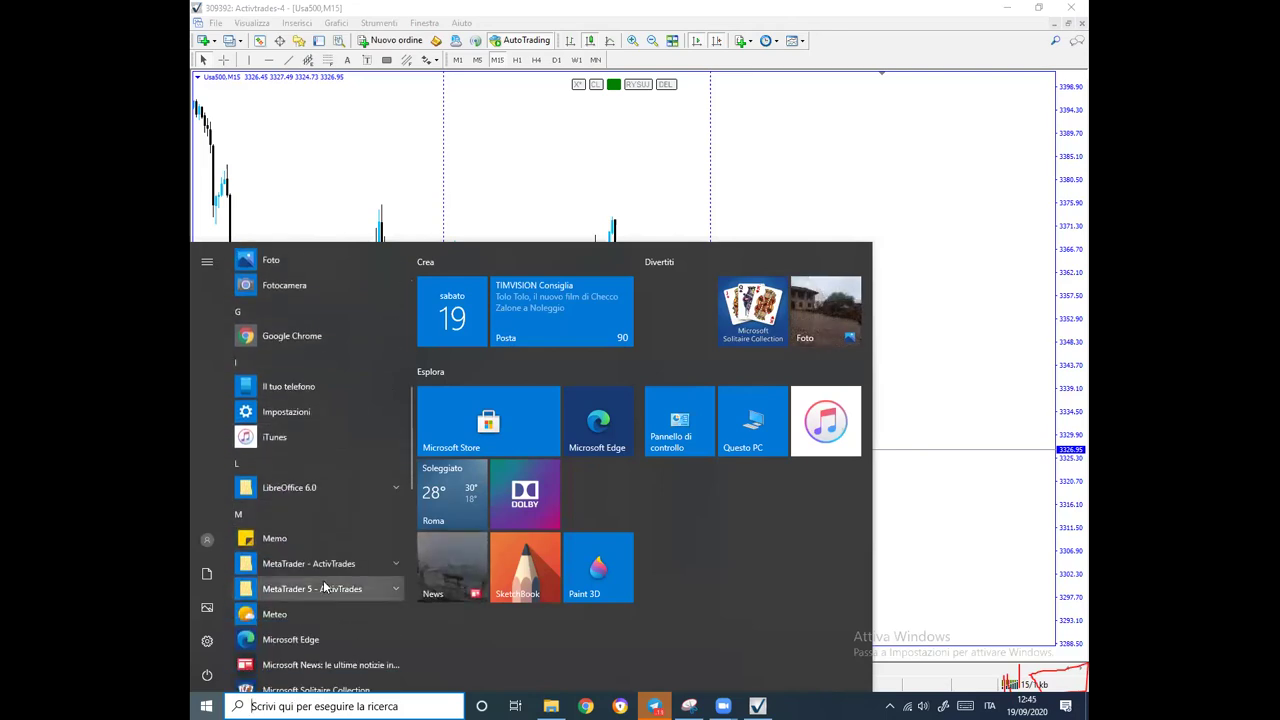
click(328, 565)
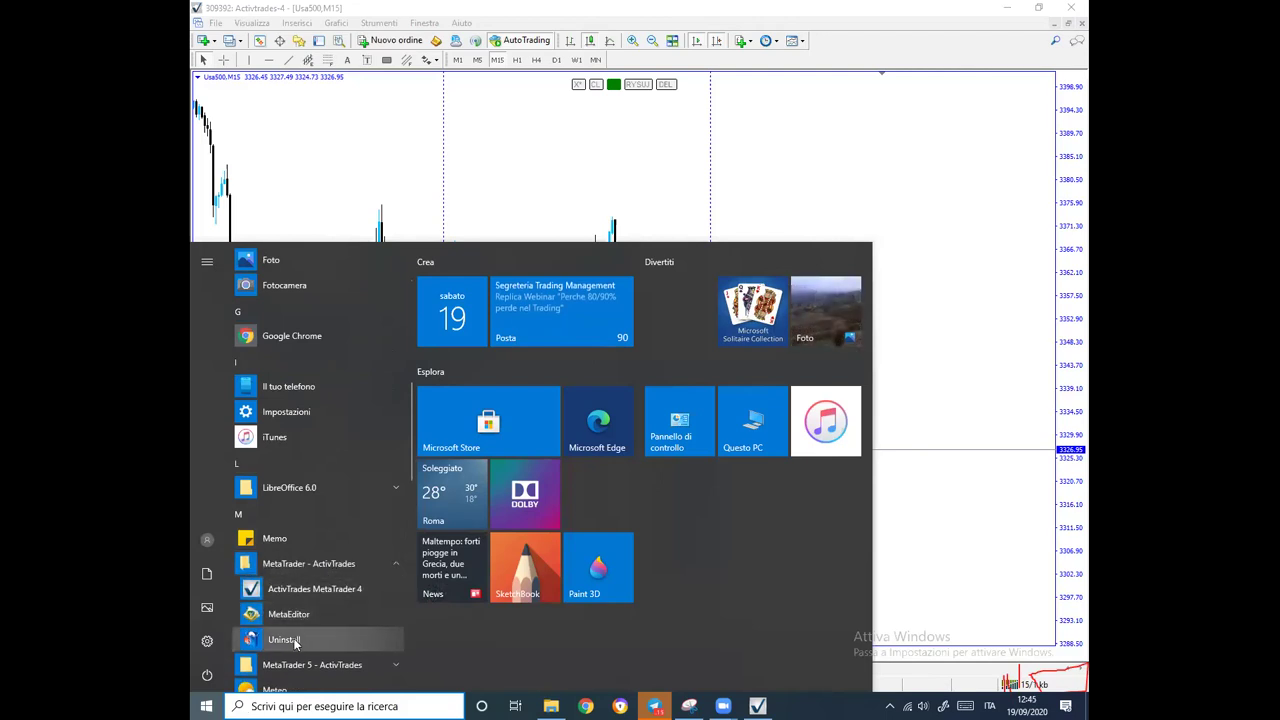
click(300, 620)
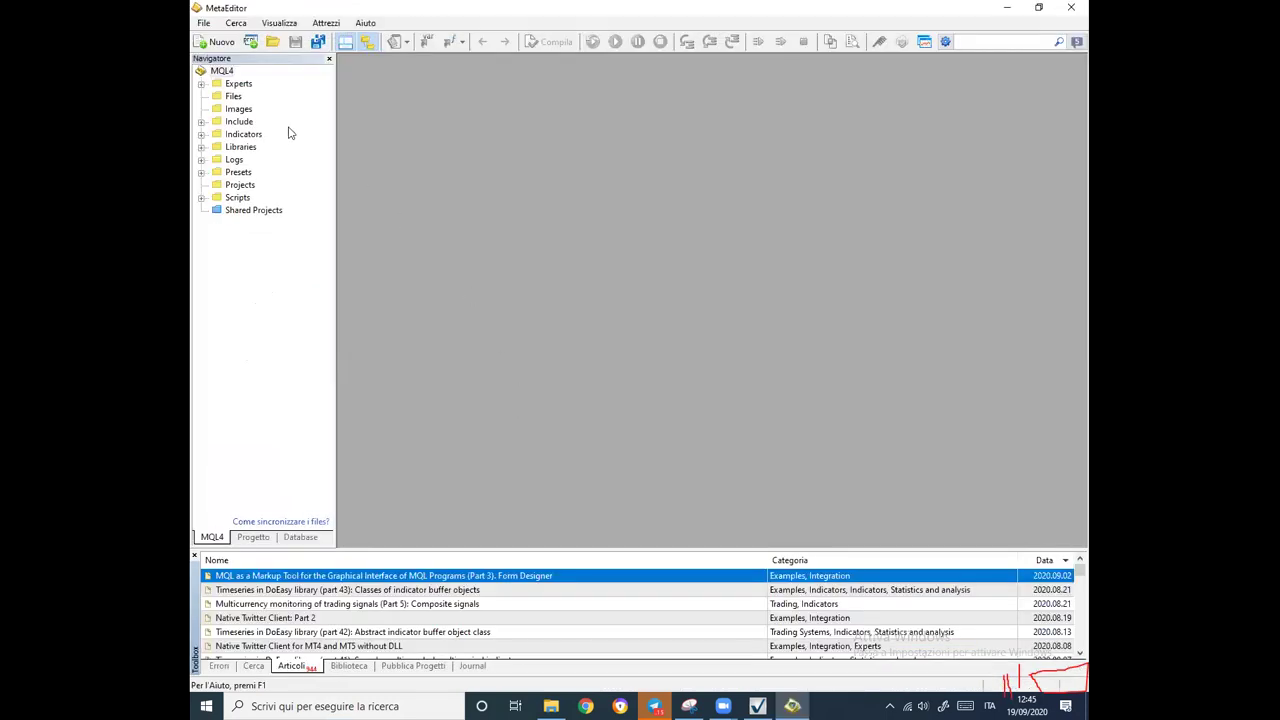
click(204, 23)
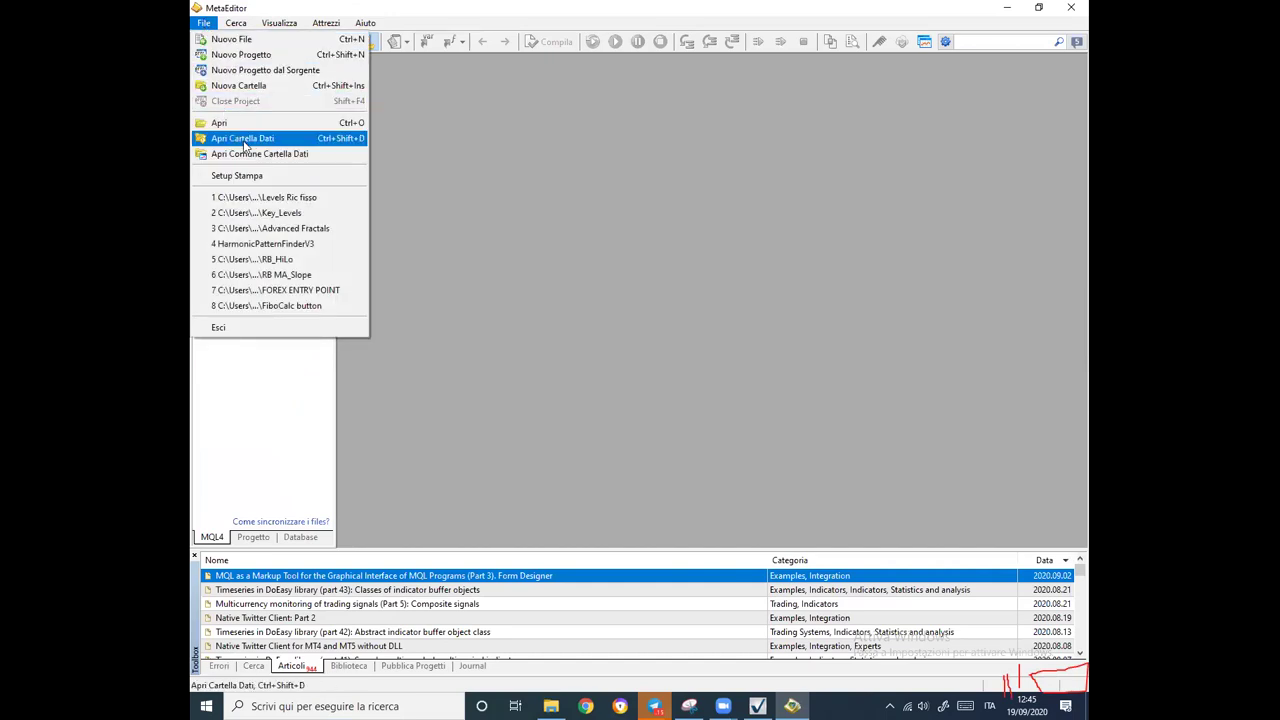
click(243, 142)
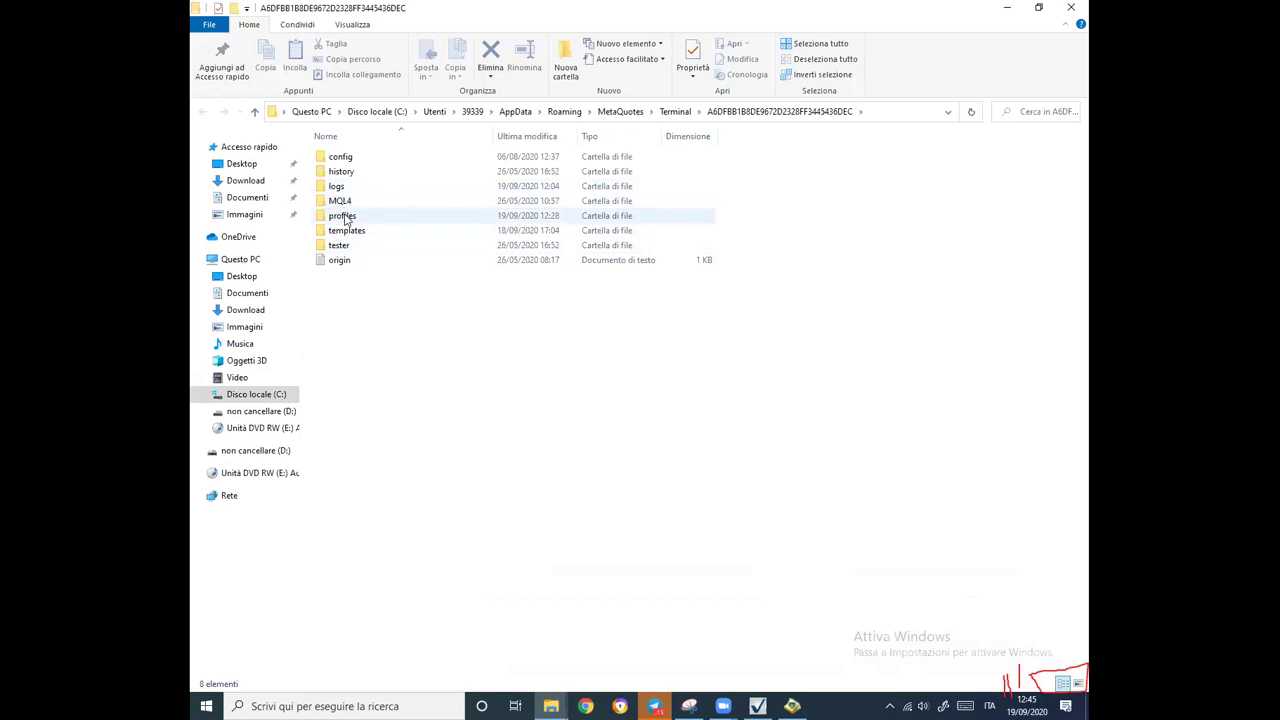
Inspect chart01.chr in the default folder under profiles, then close the folder window and MetaEditor.
mouse_move(345, 219)
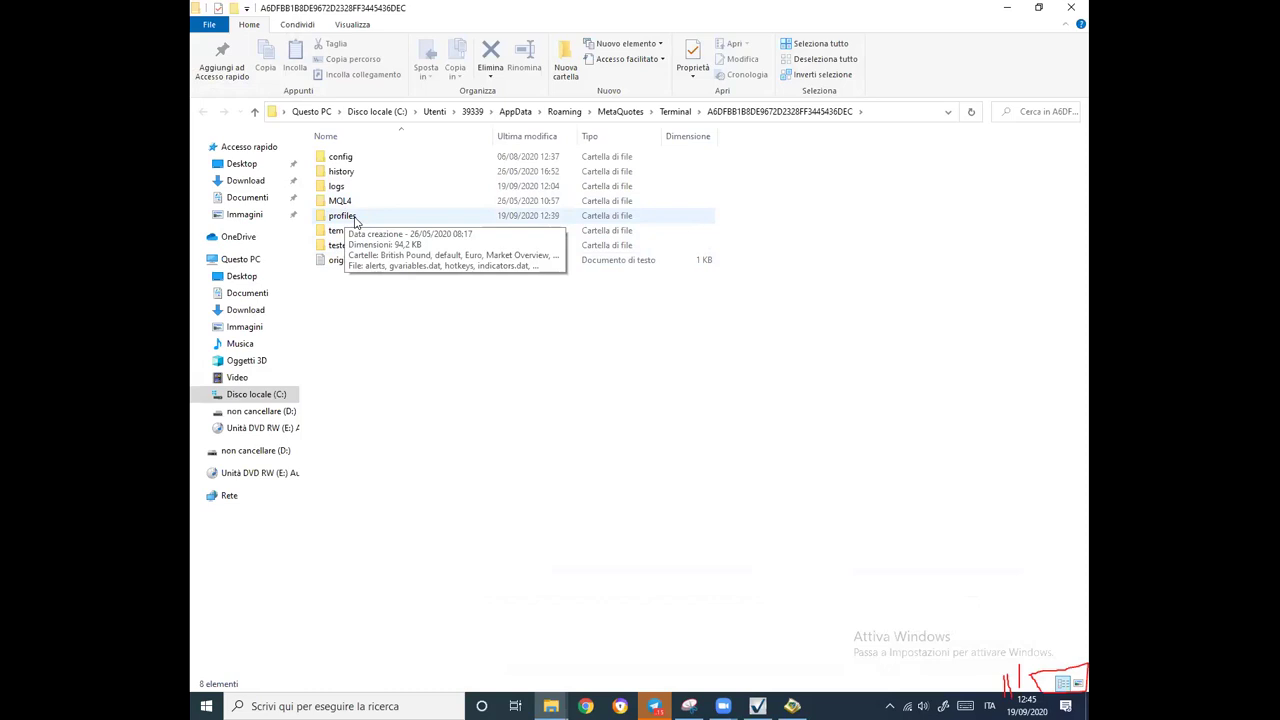
double_click(354, 218)
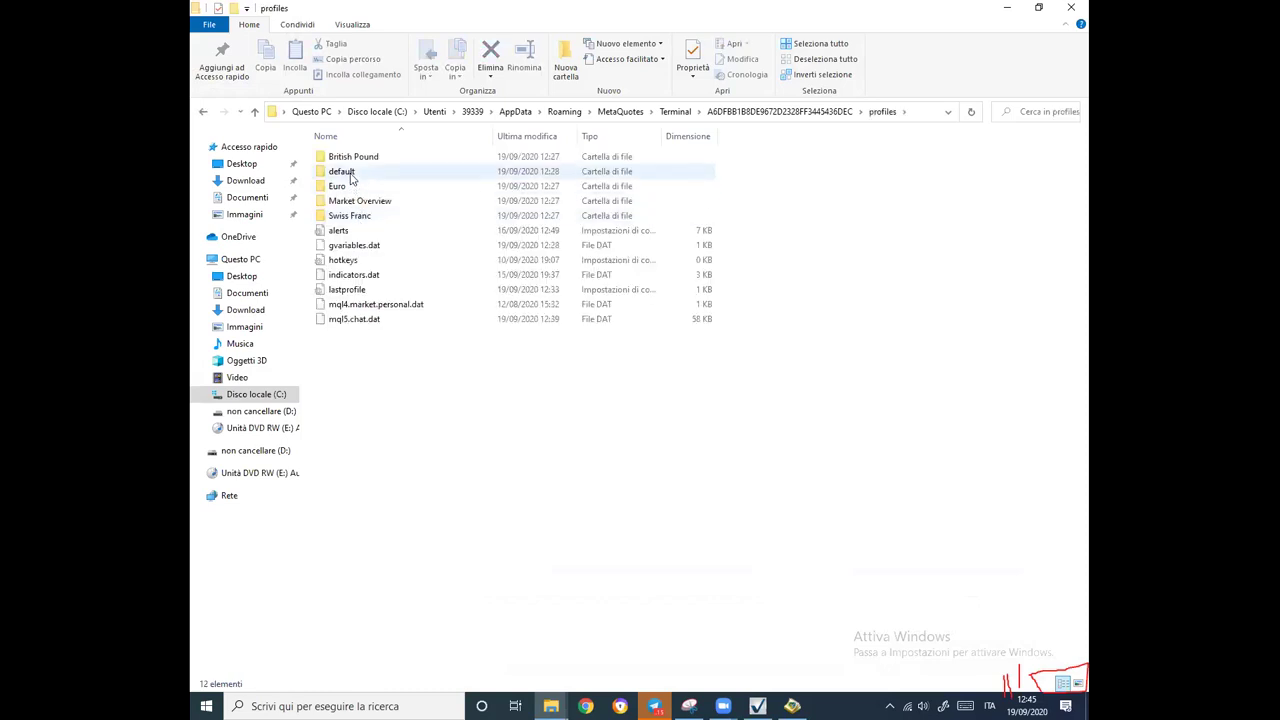
double_click(343, 172)
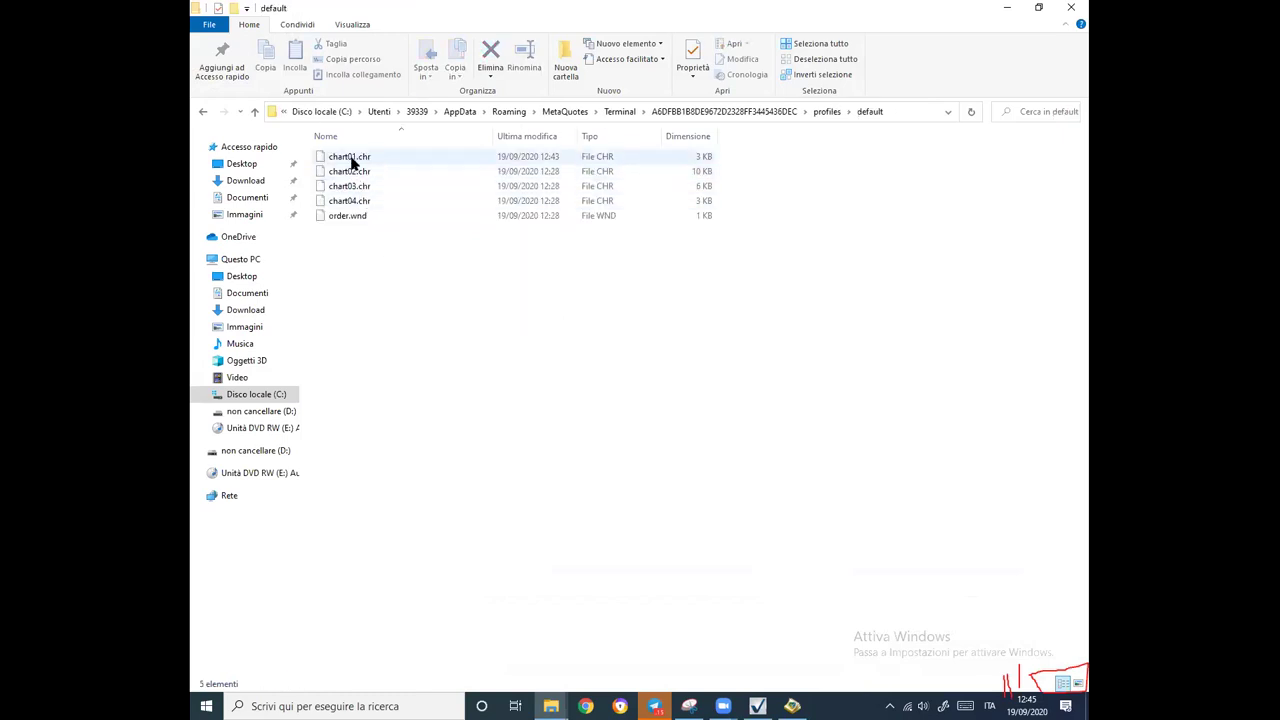
click(363, 160)
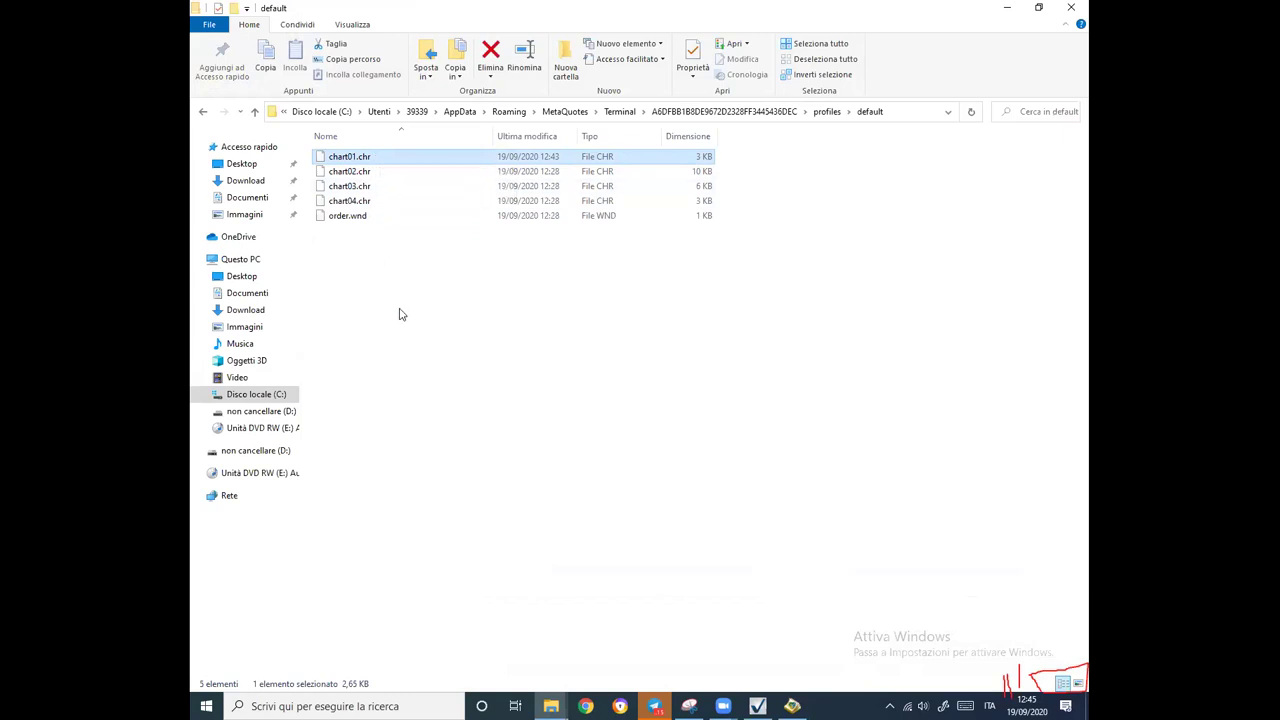
right_click(391, 160)
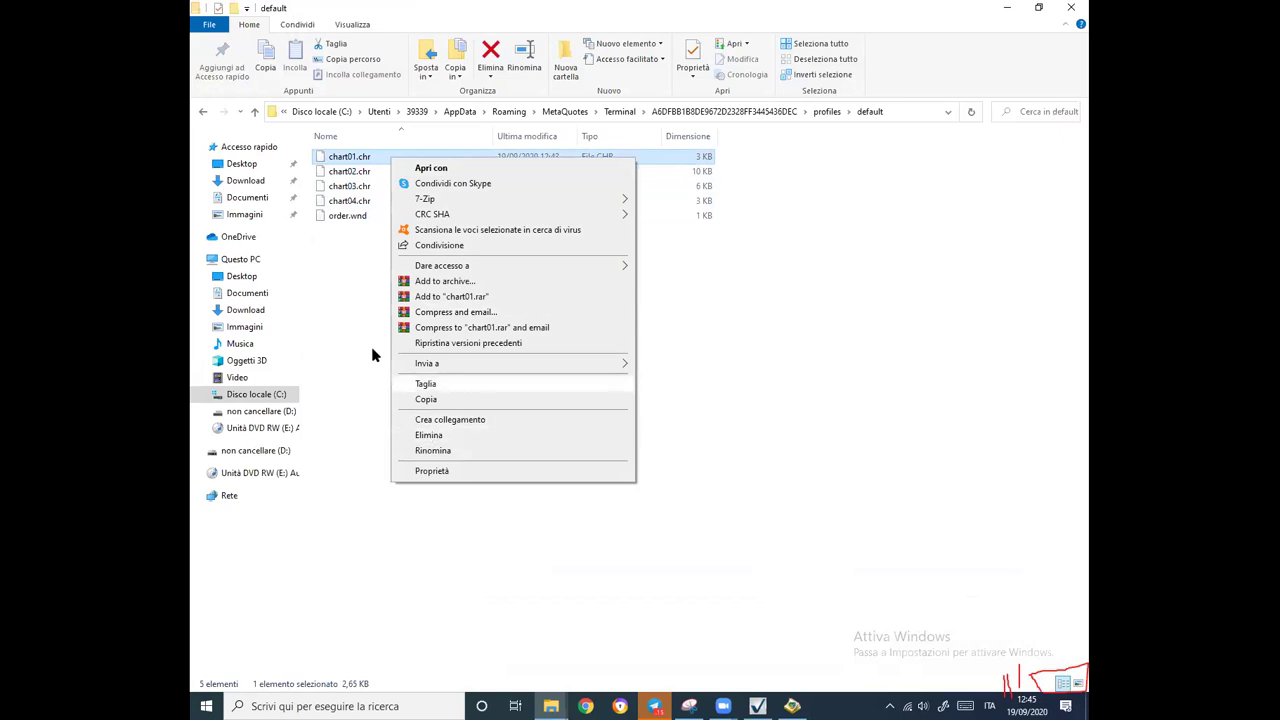
click(350, 289)
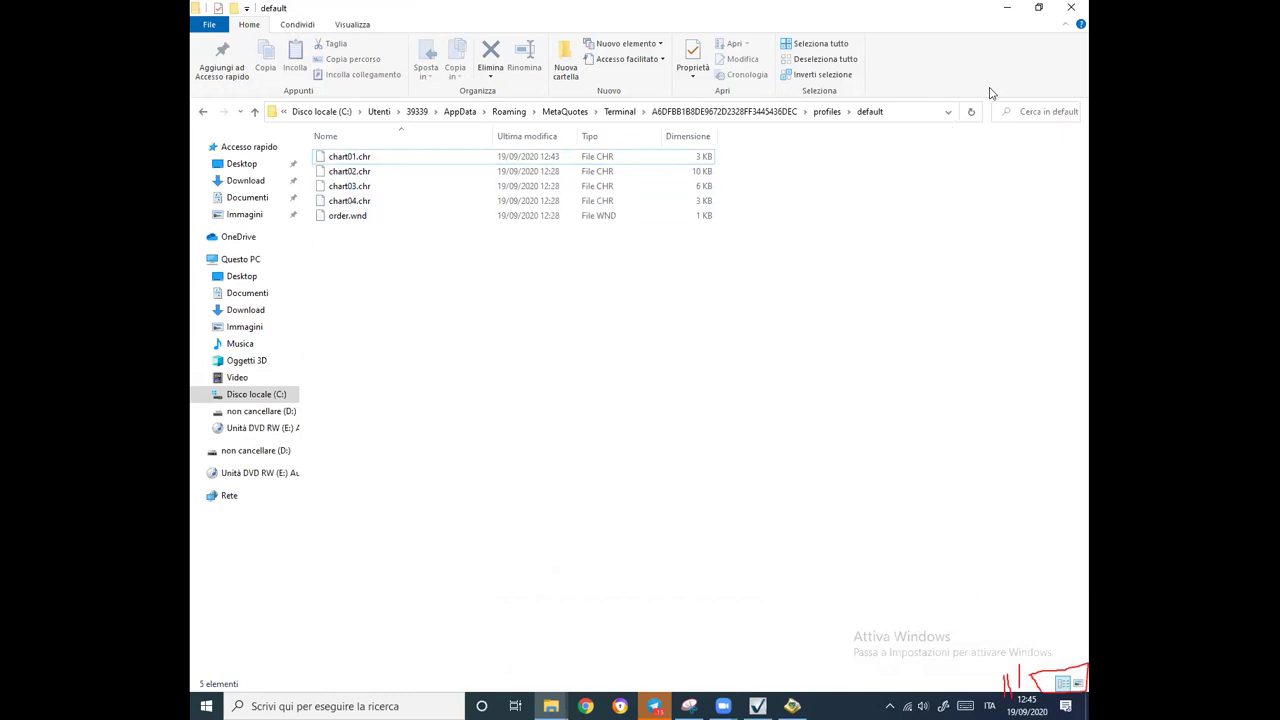
click(1071, 12)
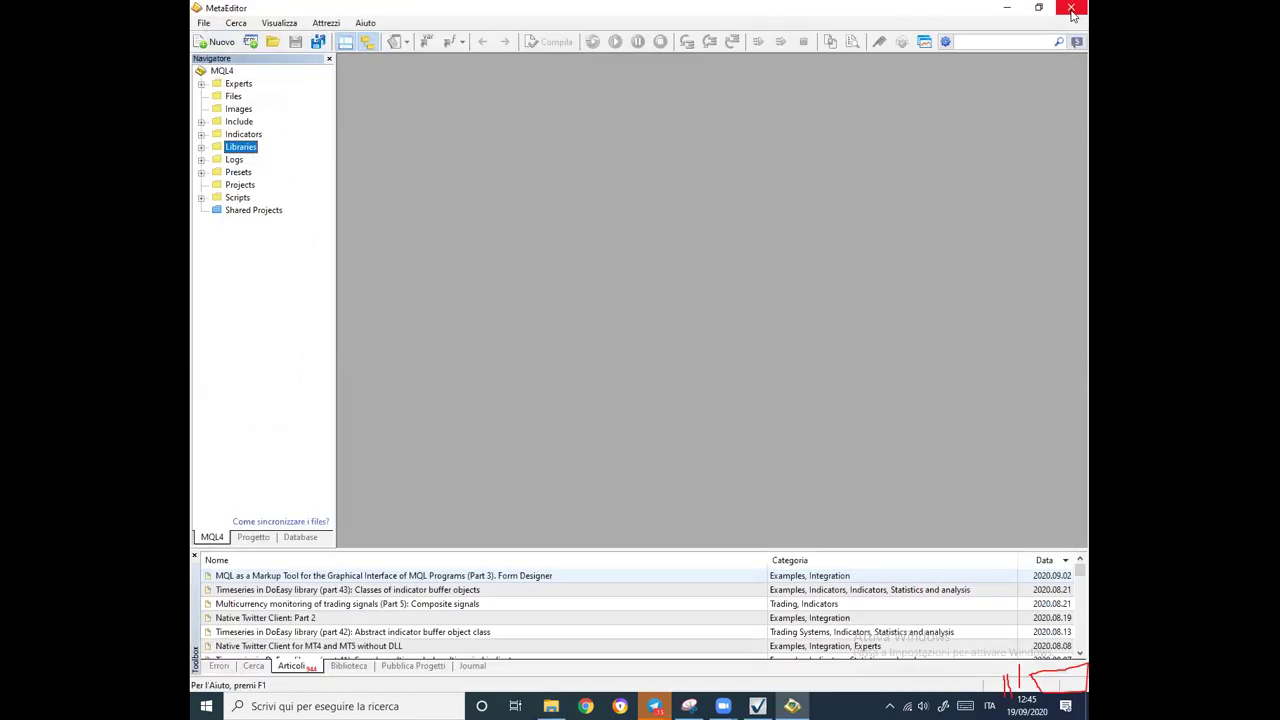
click(1071, 12)
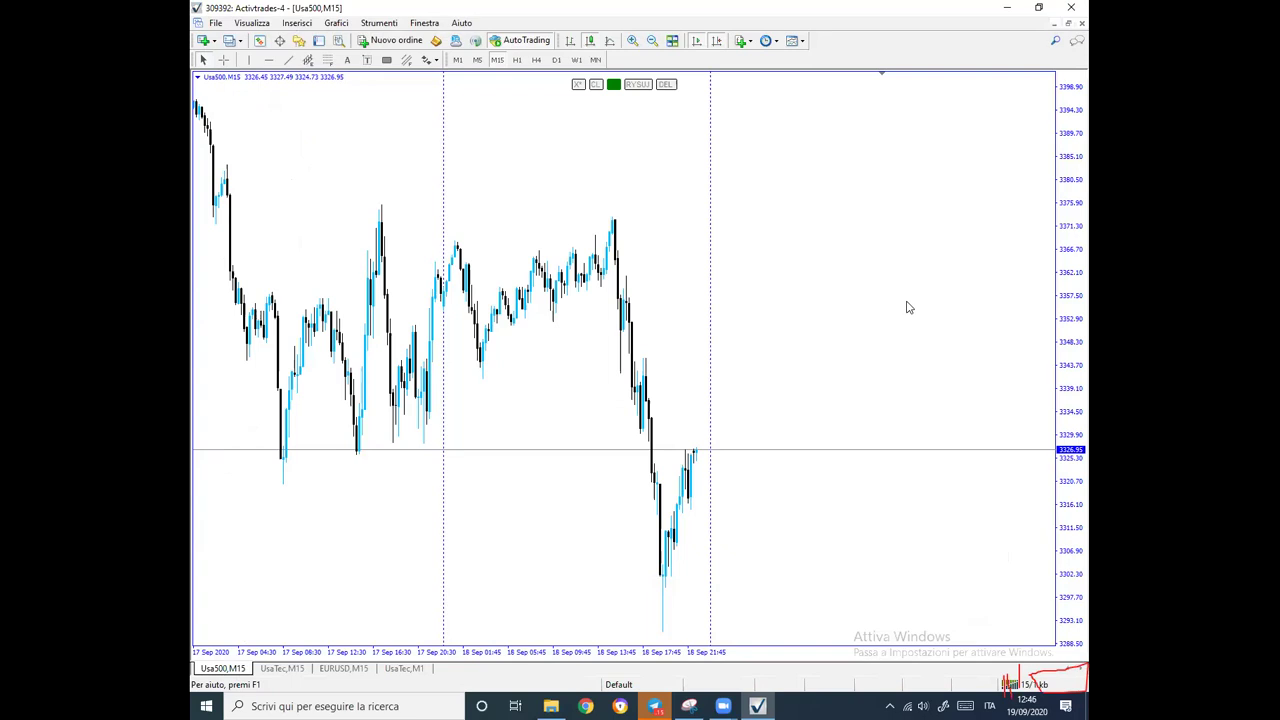
Close the UsaTec,M1, EURUSD,M15 and UsaTec,M15 charts, and compress the vertical price scale of the Usa500,M15 chart.
right_click(396, 677)
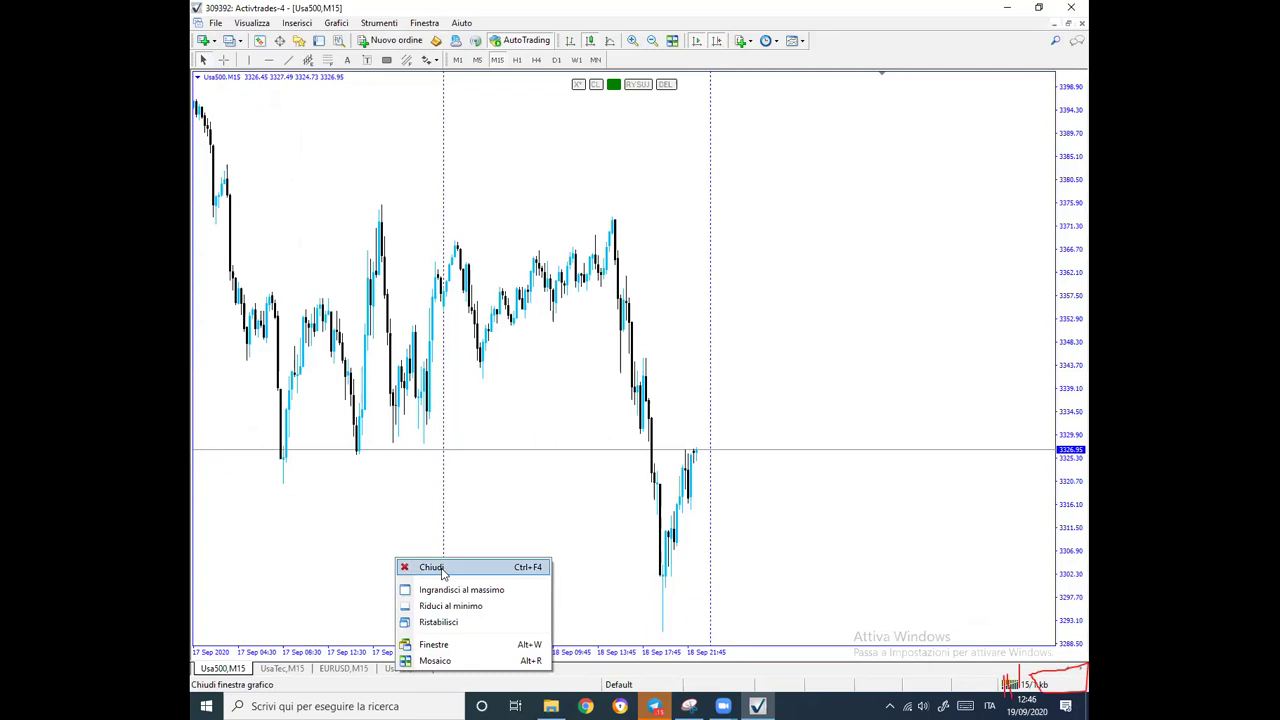
click(405, 568)
right_click(350, 668)
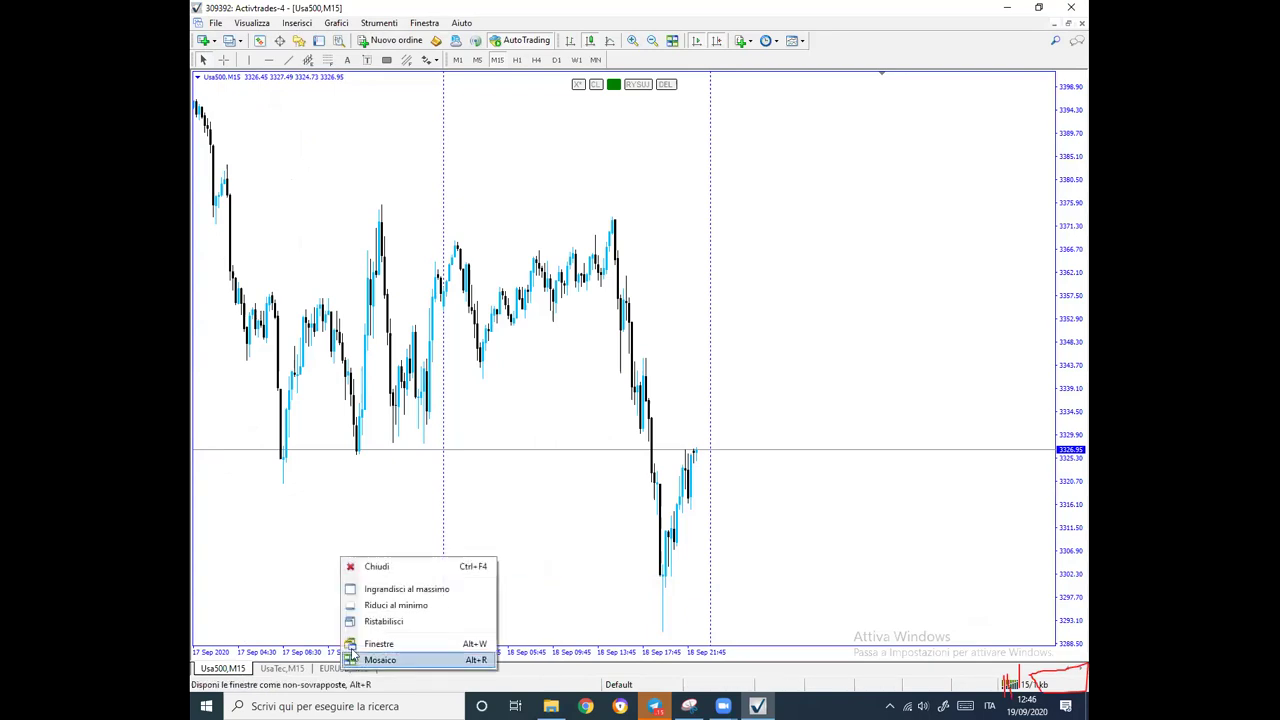
click(356, 567)
right_click(295, 668)
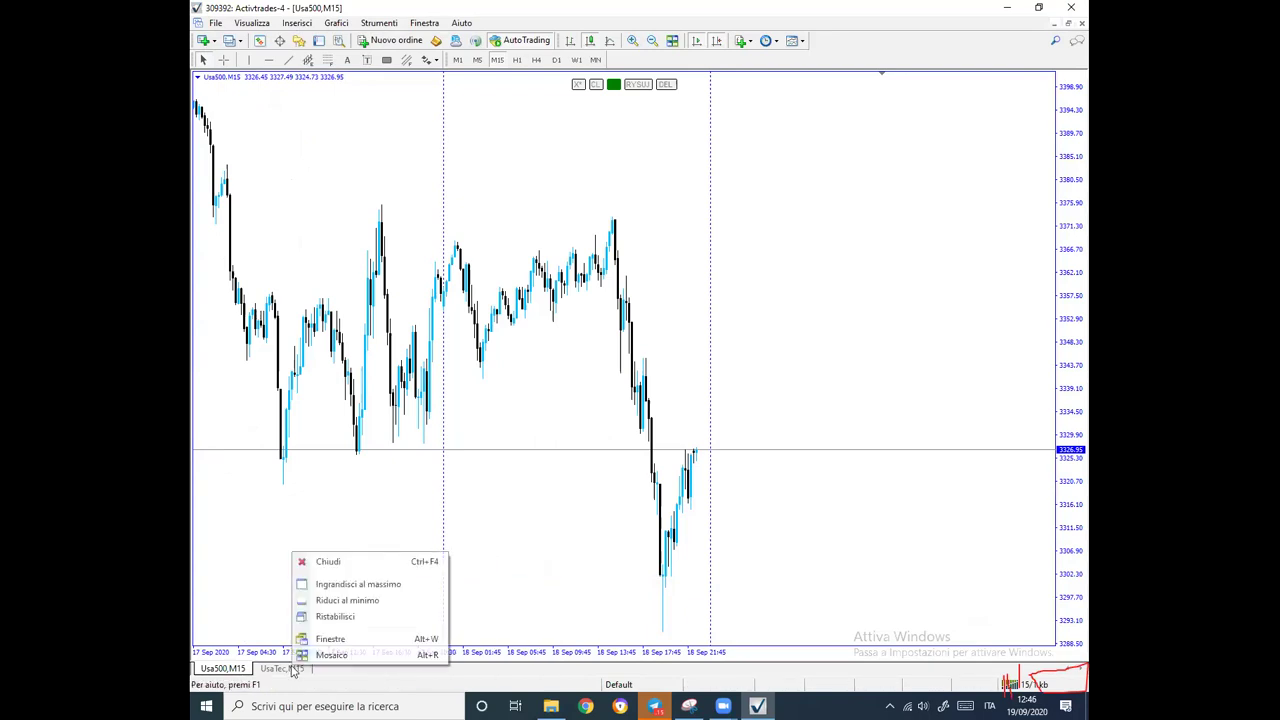
click(330, 565)
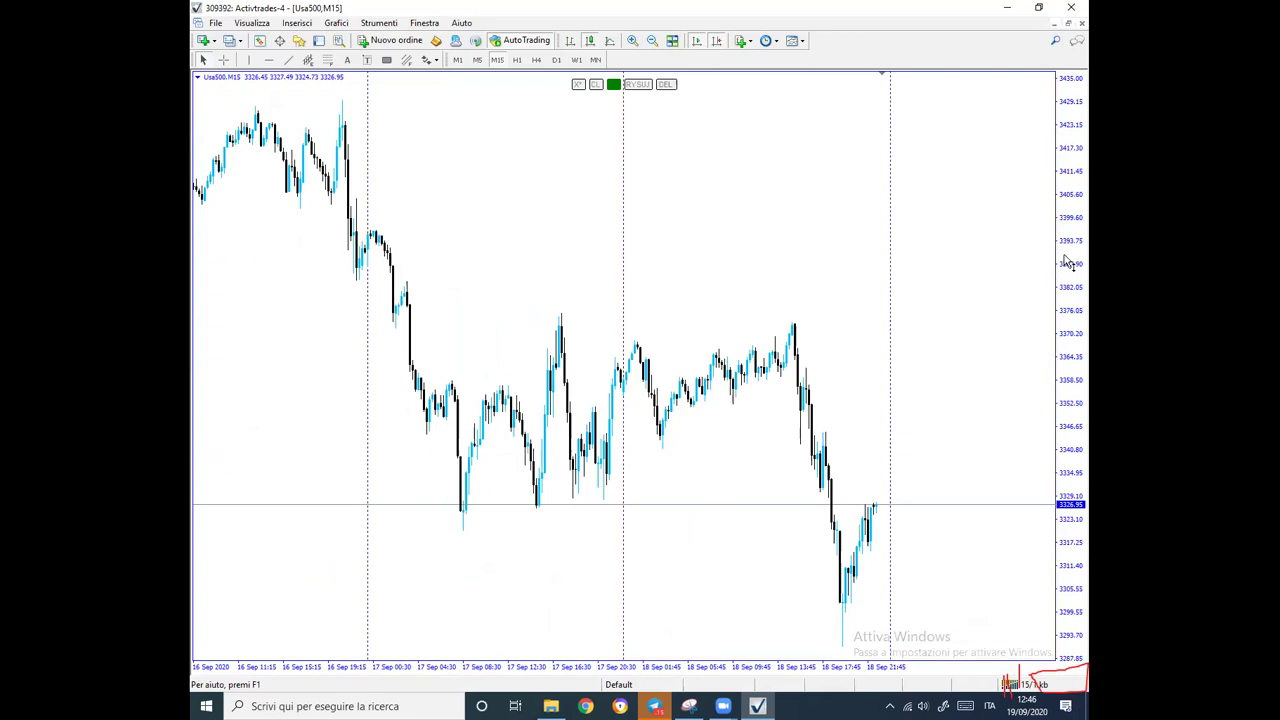
drag(1066, 256, 1068, 288)
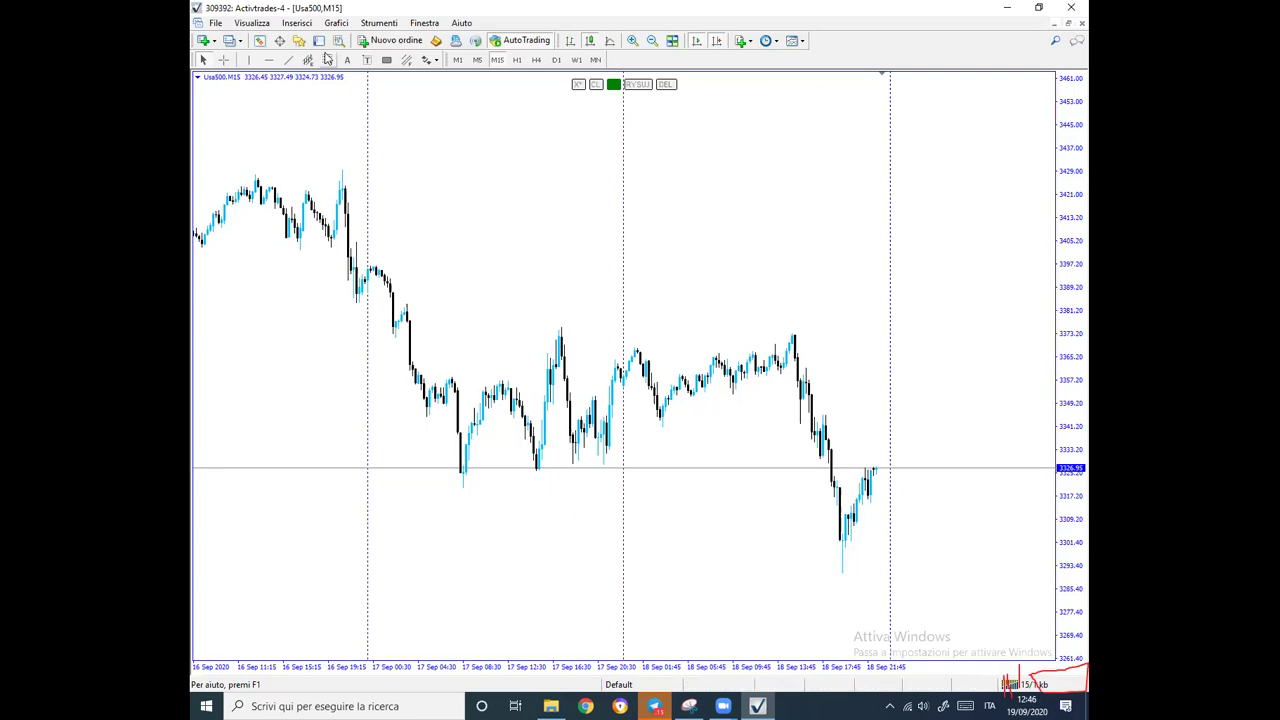
Show the Navigator and go back up through the indicators list to the Market and Examples folders.
click(298, 42)
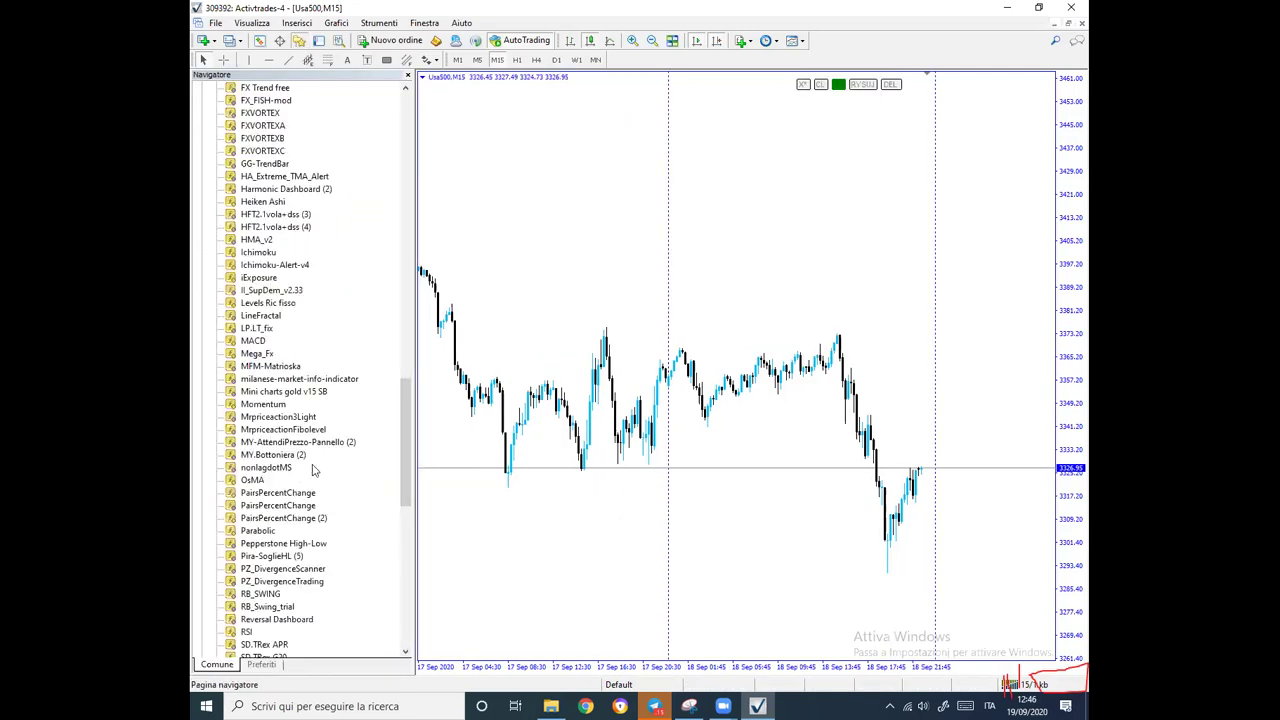
drag(407, 437, 418, 334)
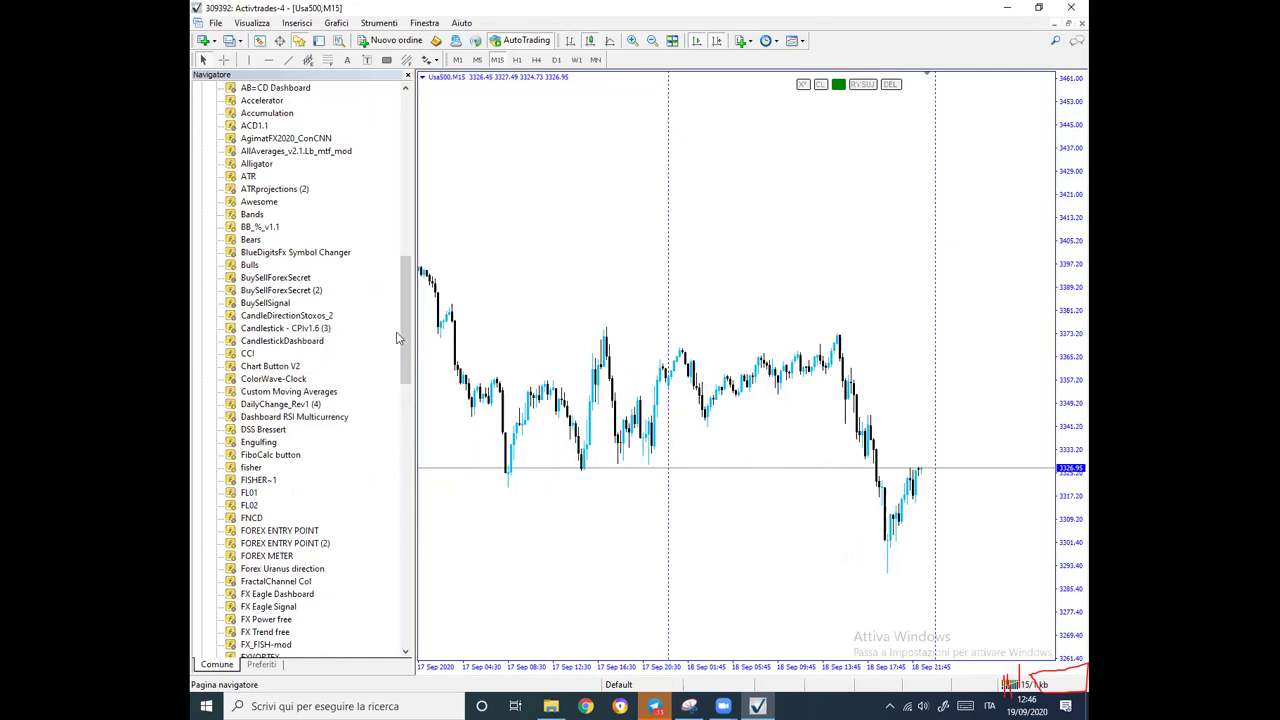
scroll(405, 320, up, 4)
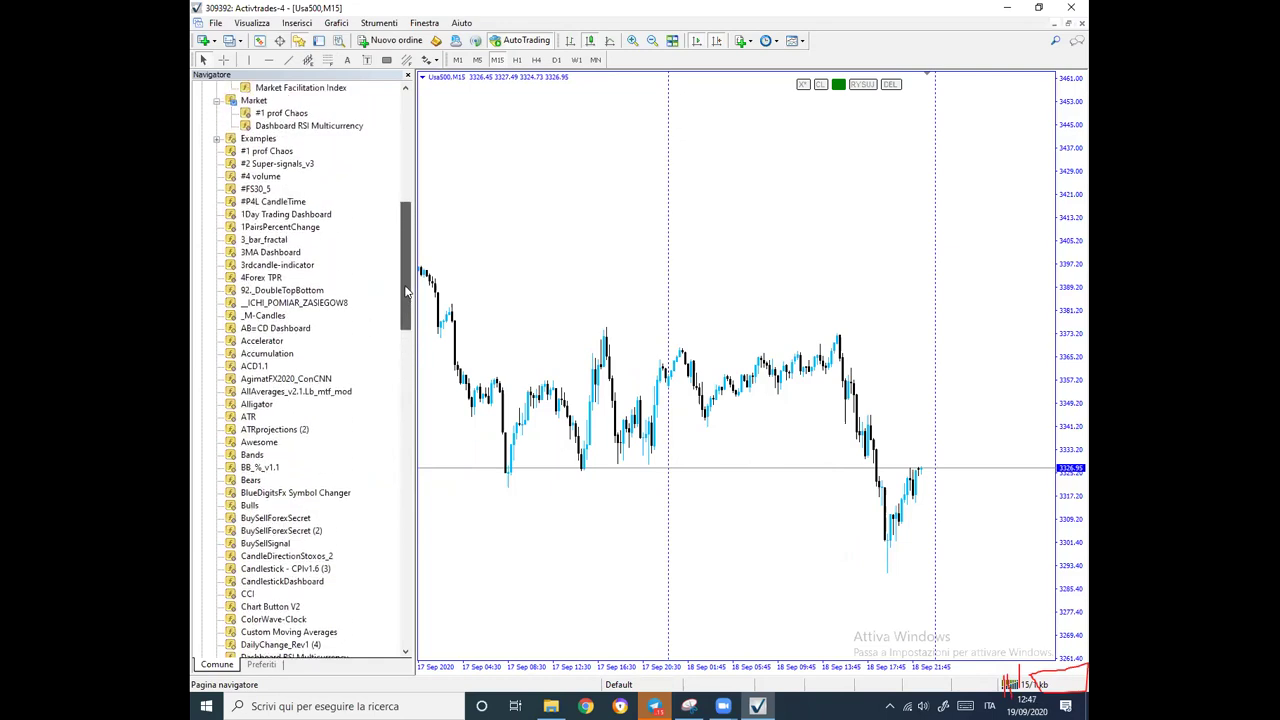